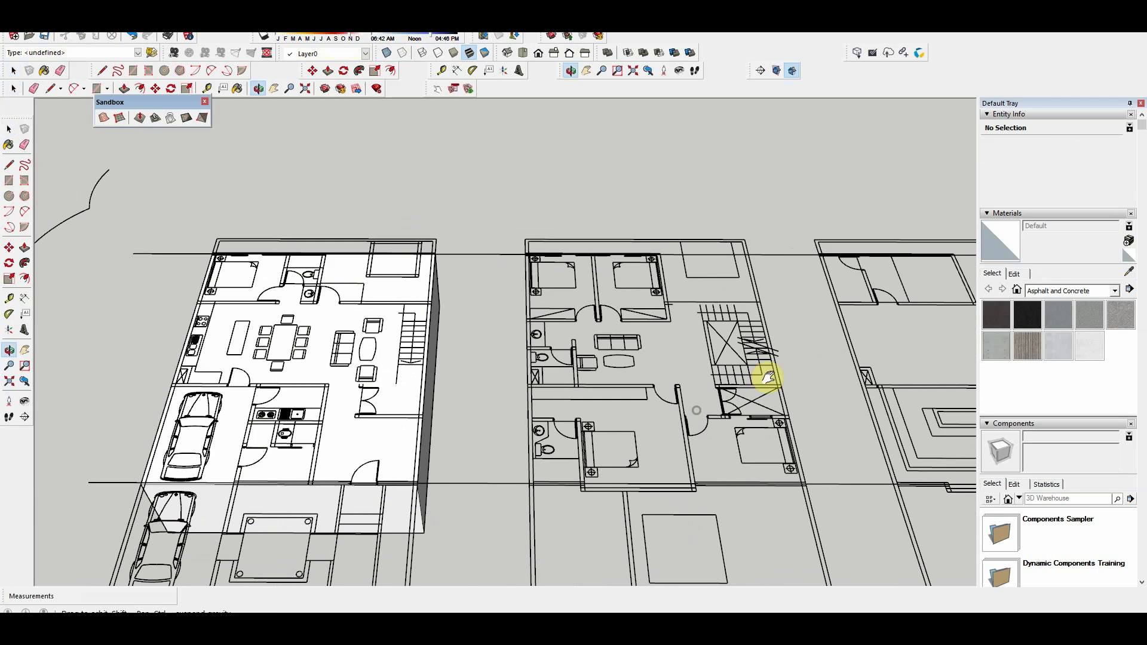
Step: Orbit around the ground-floor block and inspect its corner edge
scroll(764, 379, down, 5)
middle_drag(719, 397, 596, 402)
scroll(597, 403, up, 3)
drag(563, 429, 487, 397)
scroll(487, 397, up, 3)
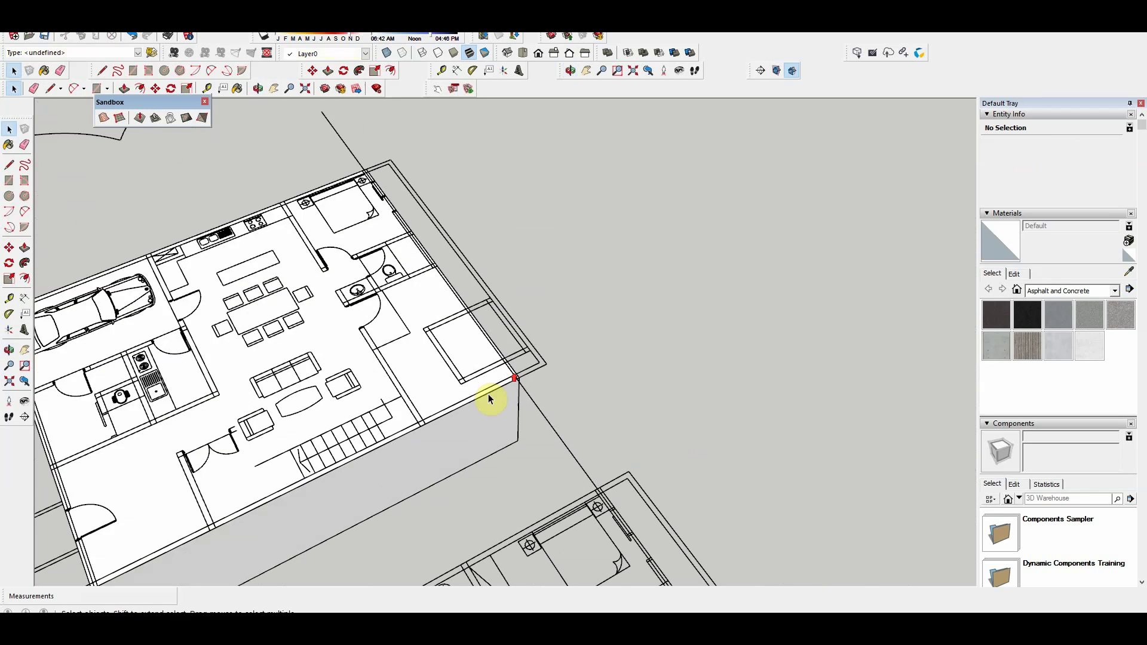
scroll(525, 397, up, 3)
key(space)
click(519, 399)
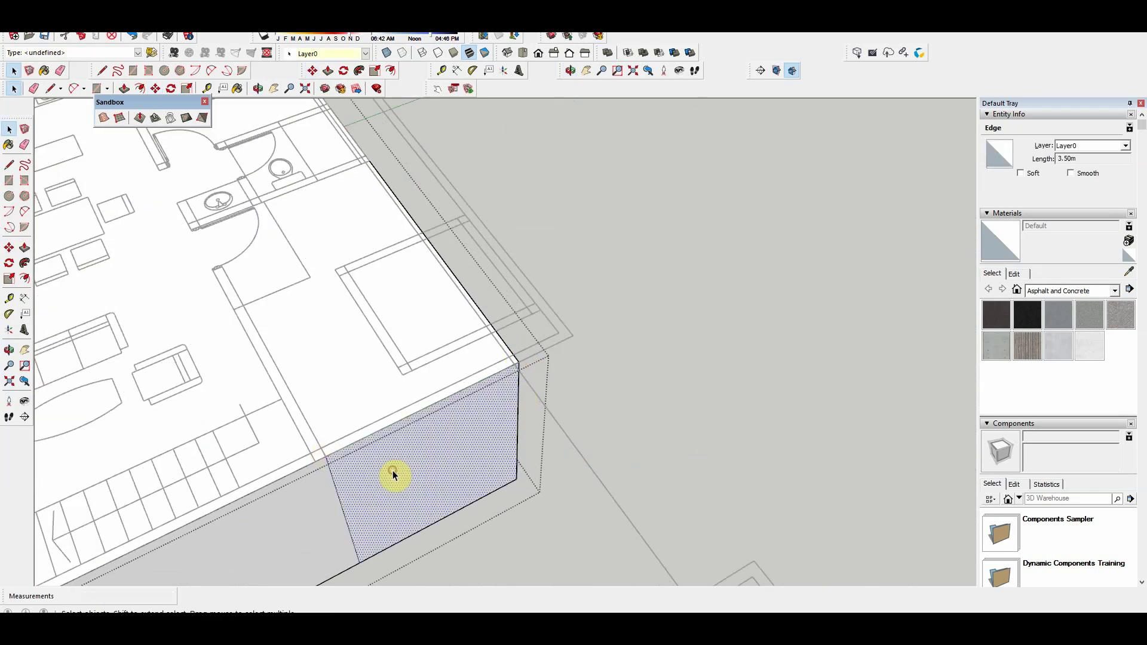
scroll(392, 471, down, 3)
click(380, 214)
scroll(380, 214, down, 3)
scroll(435, 313, down, 2)
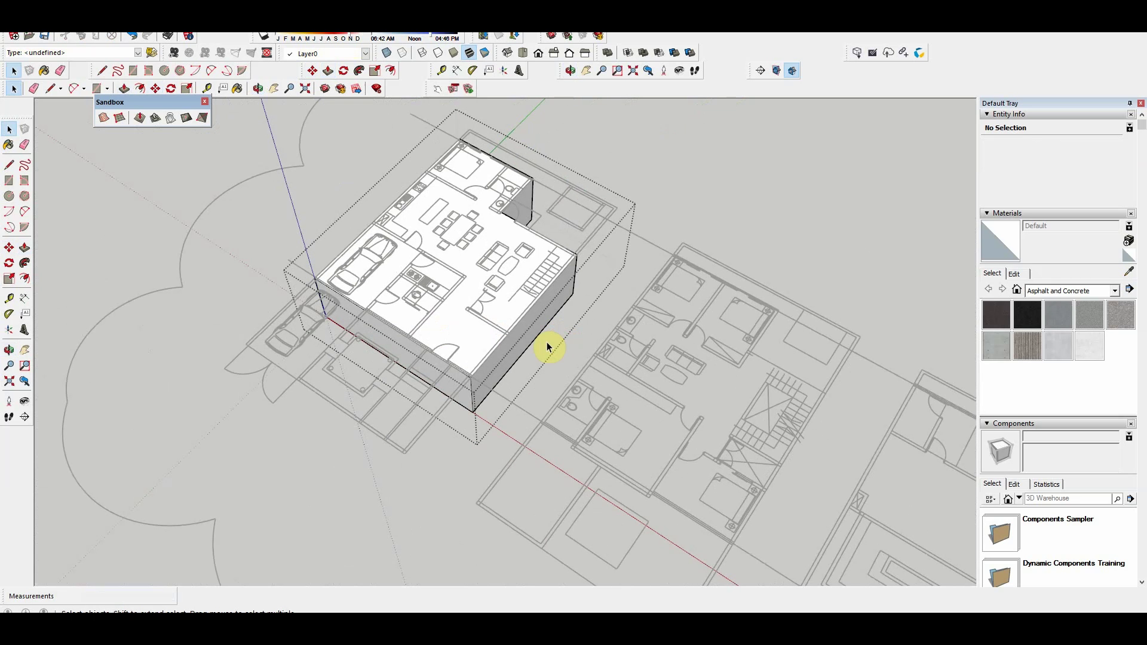
Step: Convert the ground-floor building block into a component
click(548, 346)
right_click(520, 357)
click(568, 447)
click(572, 406)
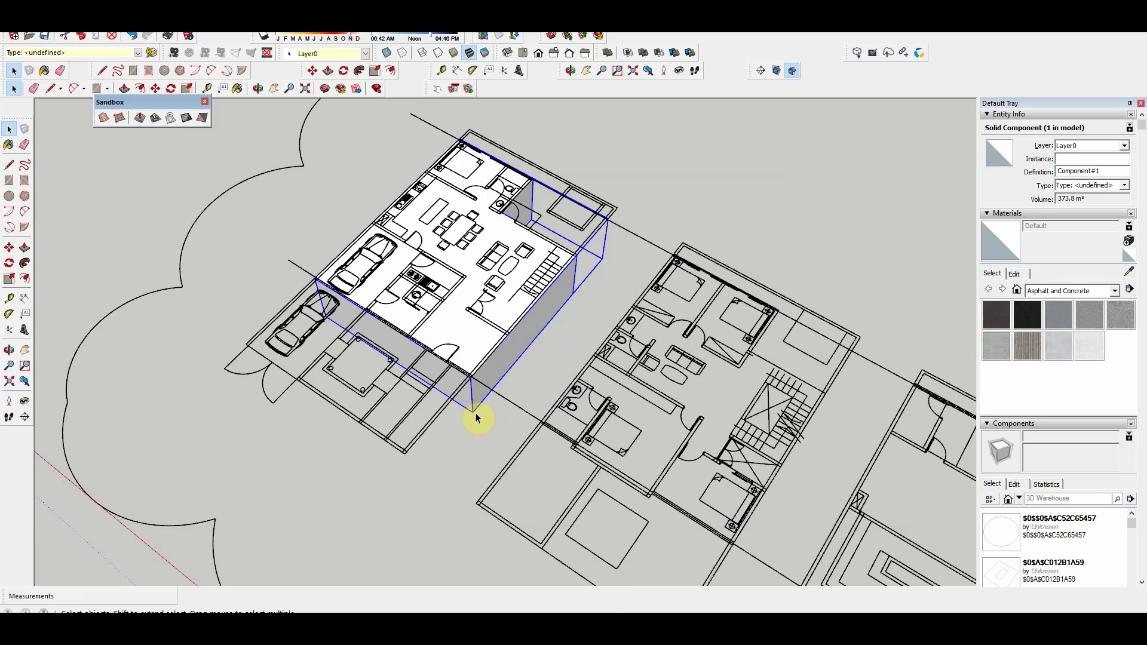
Step: Copy the ground-floor block onto the middle floor plan
key(m)
scroll(474, 410, down, 5)
shift+middle_drag(474, 410, 689, 457)
scroll(469, 326, up, 5)
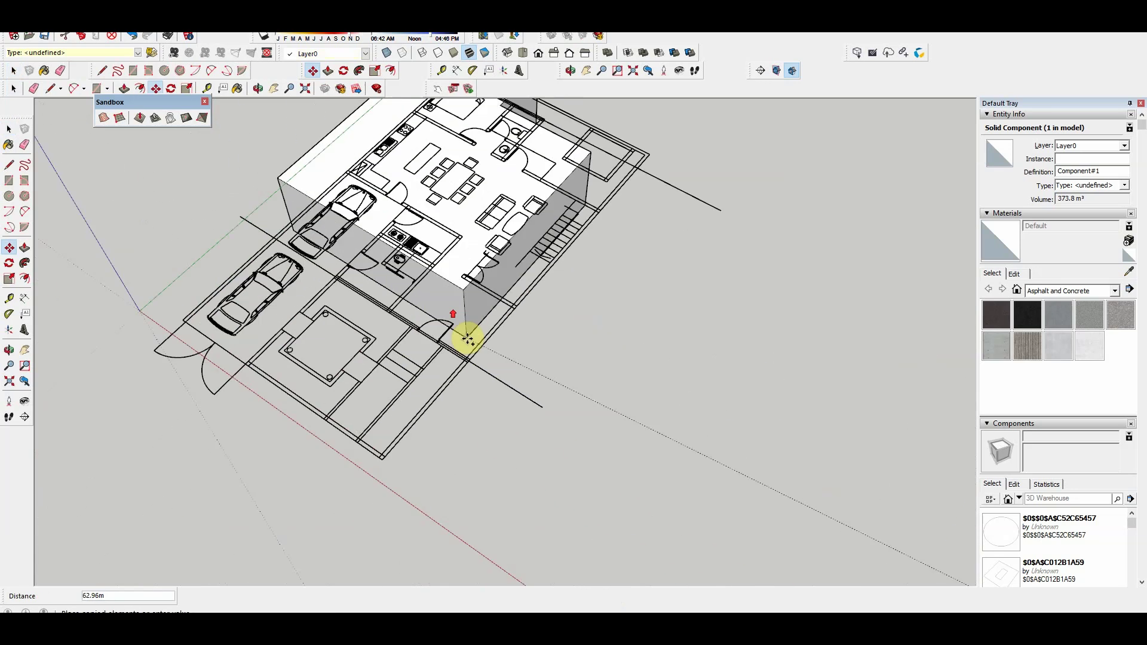
click(469, 371)
scroll(725, 428, down, 5)
scroll(475, 373, up, 5)
key(space)
scroll(476, 372, up, 3)
click(459, 334)
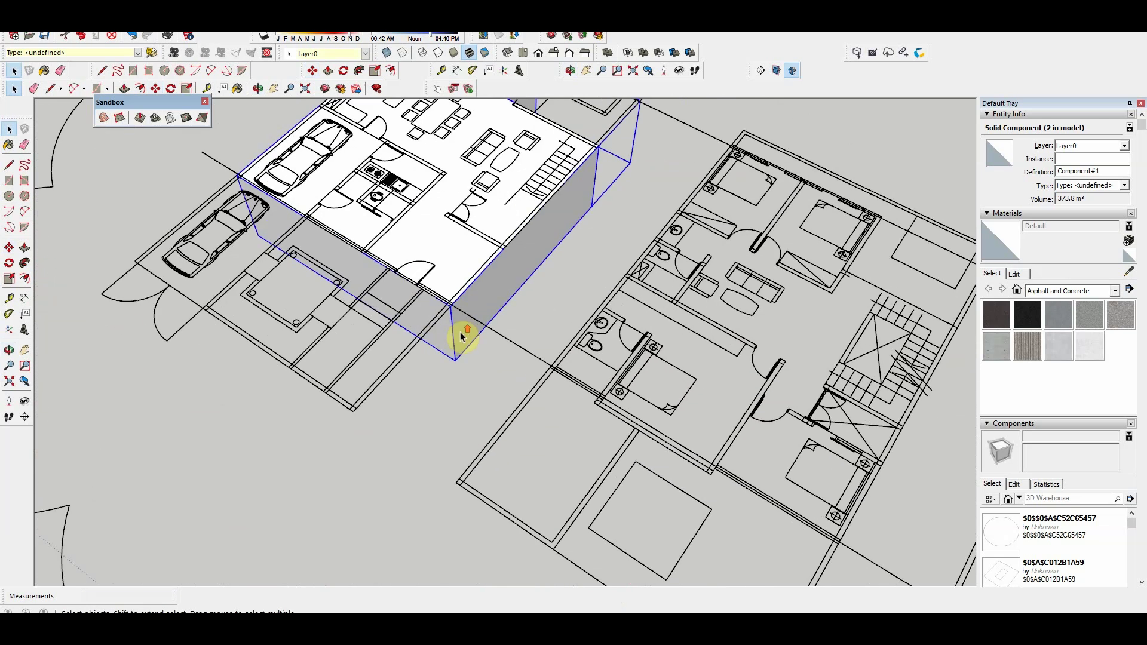
click(763, 526)
Step: Make the copy unique and split its front wall to fit the second-floor plan
right_click(752, 233)
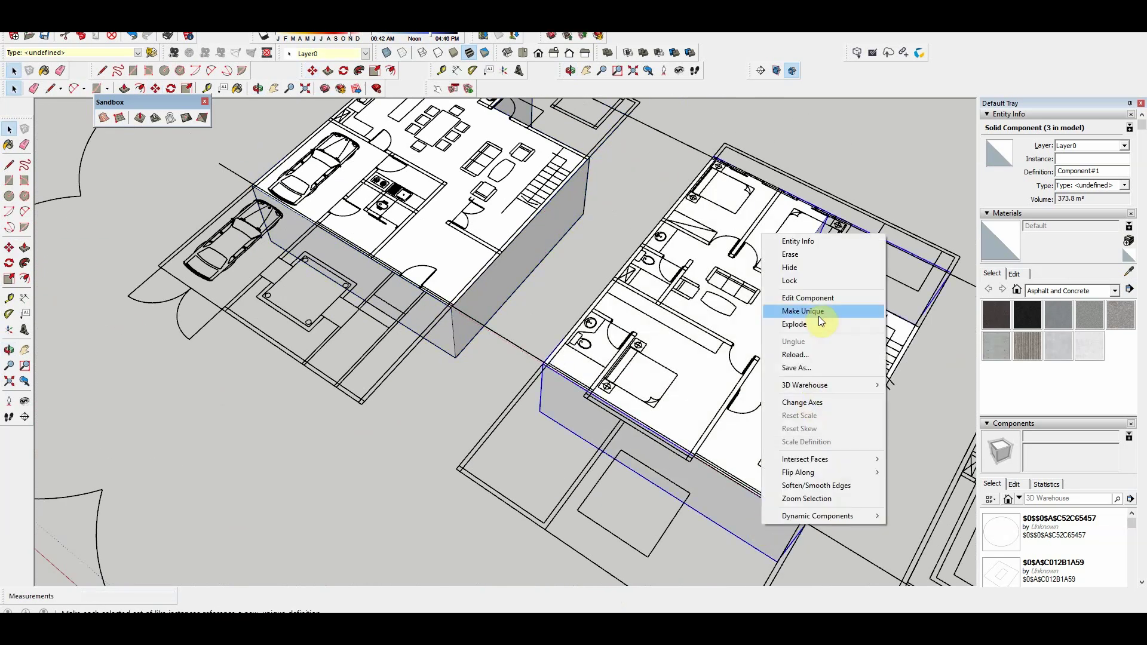
click(819, 315)
double_click(810, 469)
scroll(532, 412, up, 3)
click(531, 412)
scroll(534, 414, up, 3)
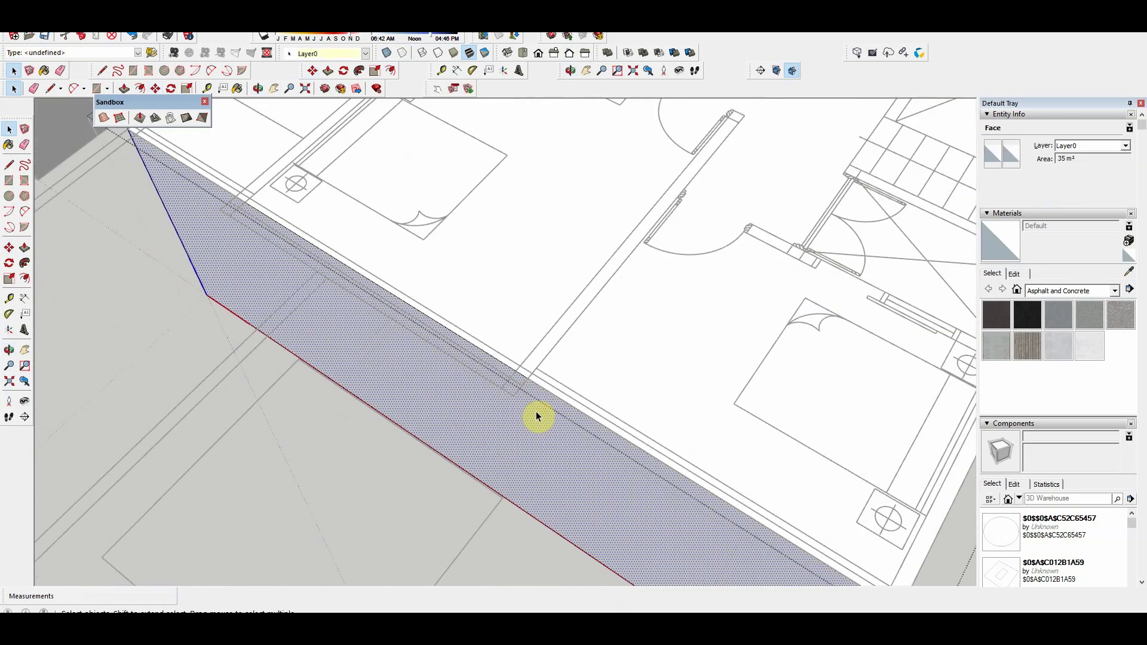
click(525, 493)
mouse_move(525, 494)
middle_down()
mouse_move(535, 482)
mouse_move(497, 425)
mouse_move(539, 330)
middle_up()
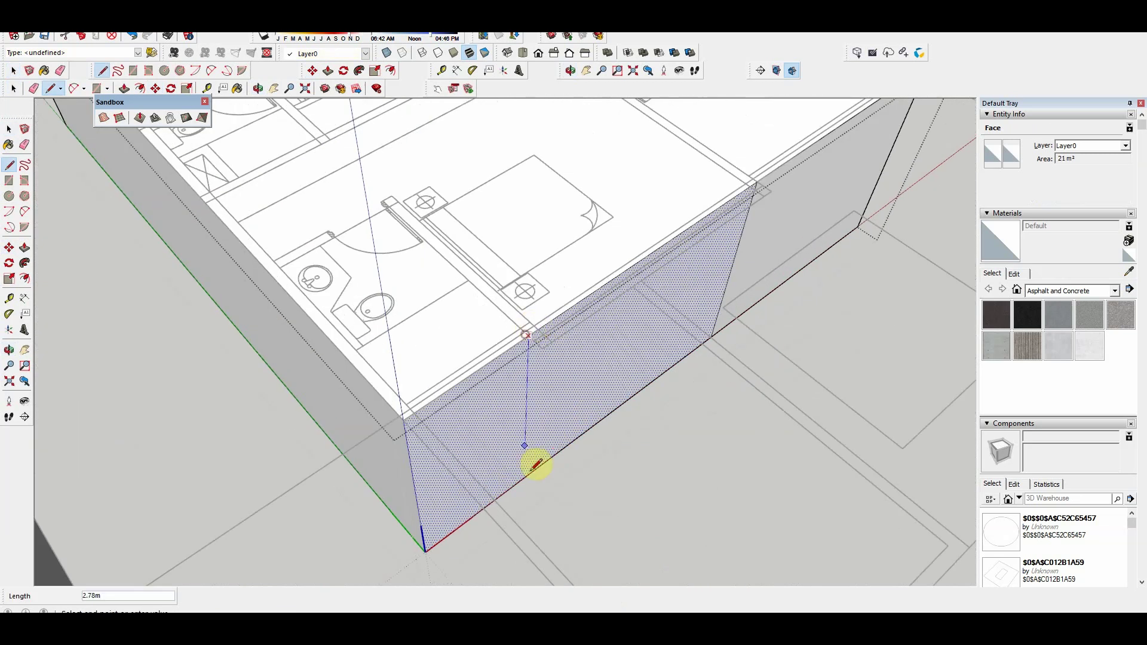
scroll(568, 336, down, 5)
middle_drag(518, 389, 594, 435)
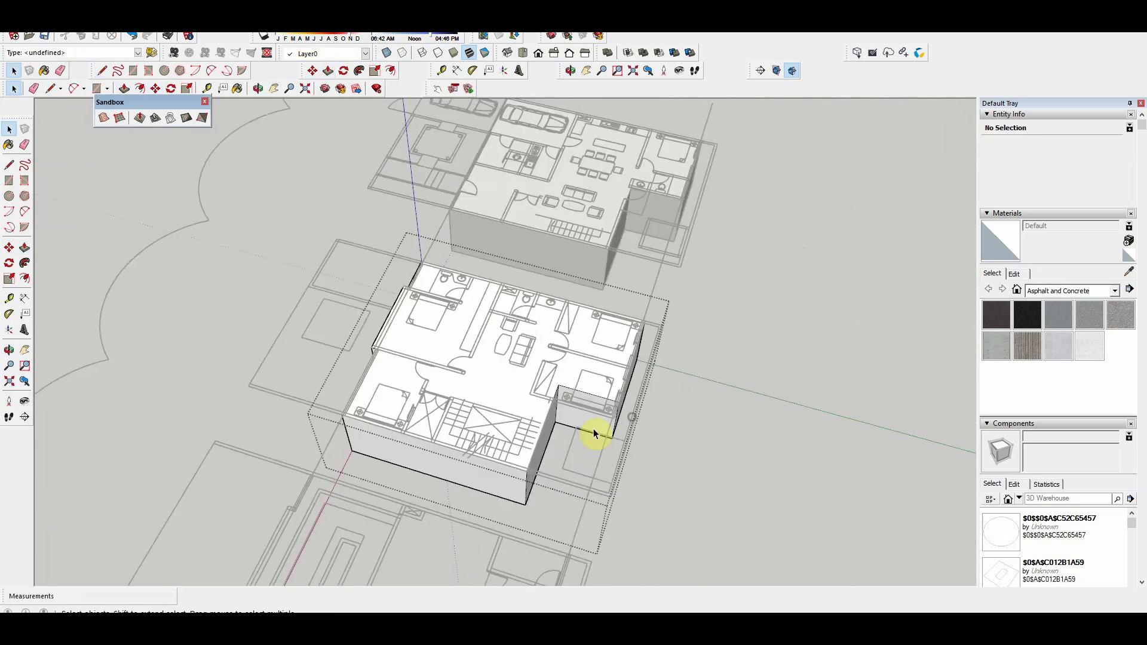
scroll(594, 435, up, 3)
scroll(550, 443, up, 3)
Step: Stack a copy of the second-floor block on top of the ground-floor block
key(space)
scroll(464, 428, down, 3)
scroll(569, 461, down, 3)
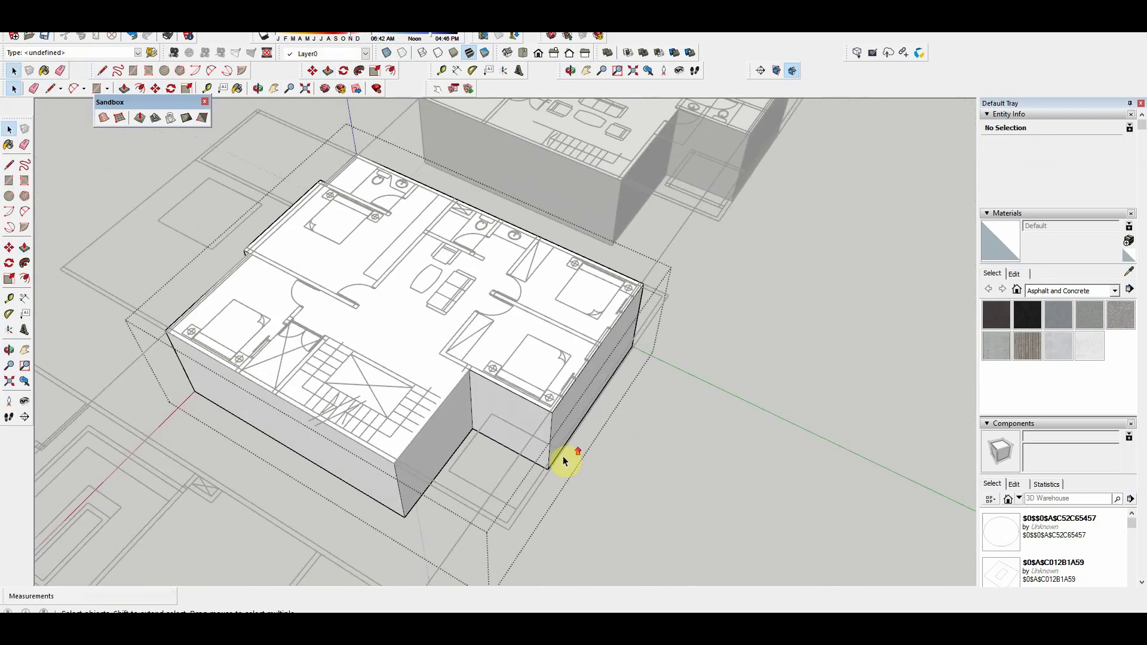
scroll(763, 446, down, 3)
click(764, 445)
scroll(596, 440, up, 3)
click(596, 440)
key(m)
key(ctrl)
scroll(469, 385, down, 3)
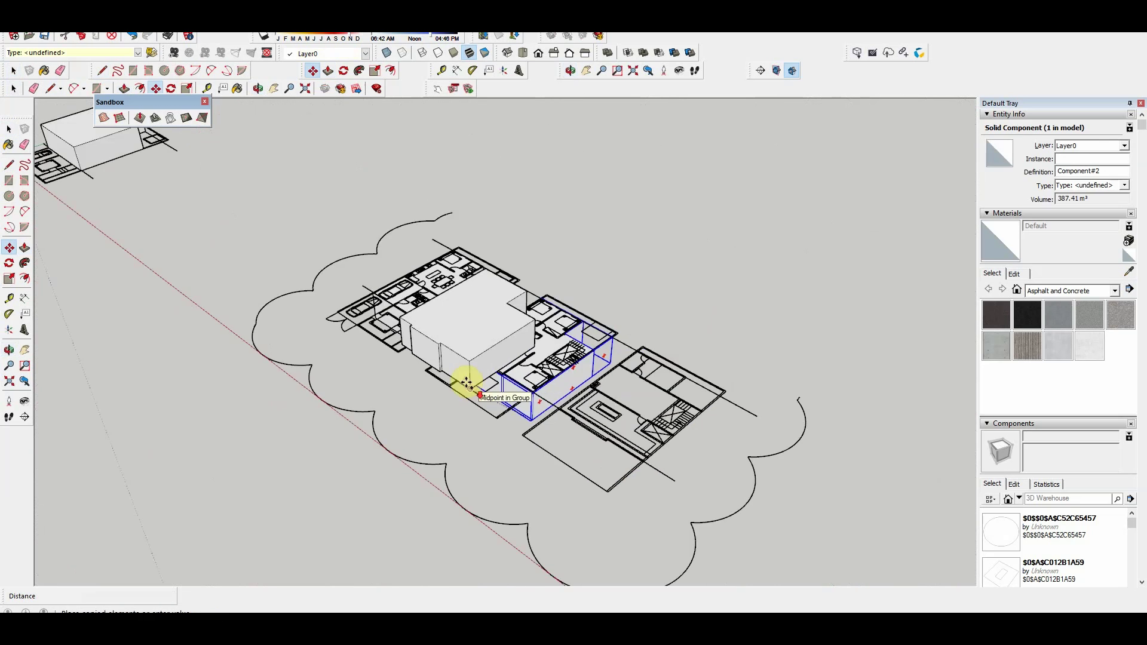
scroll(441, 350, up, 3)
click(522, 449)
scroll(445, 350, down, 3)
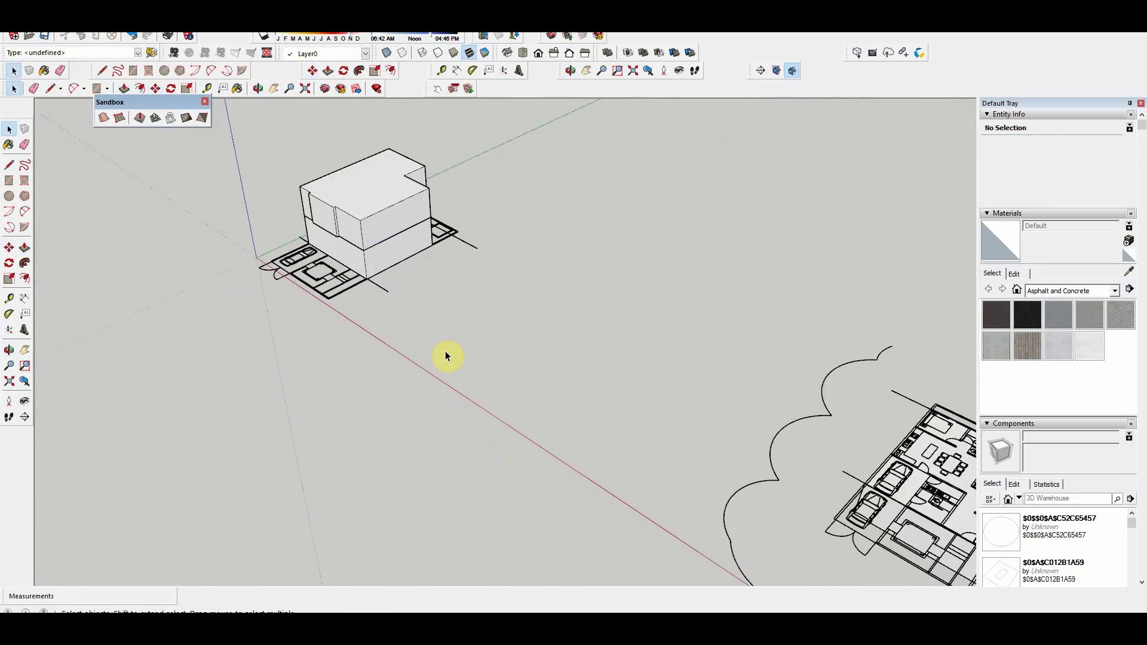
mouse_move(446, 350)
middle_down()
mouse_move(648, 440)
mouse_move(601, 463)
mouse_move(588, 406)
middle_up()
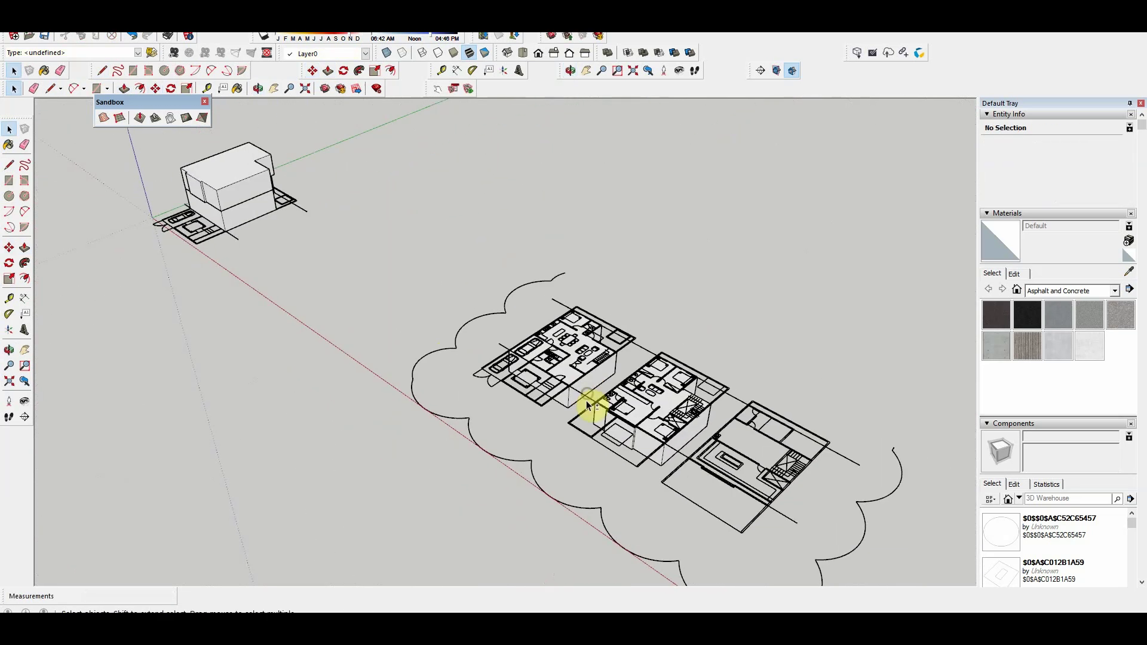
scroll(594, 423, up, 3)
scroll(522, 376, up, 2)
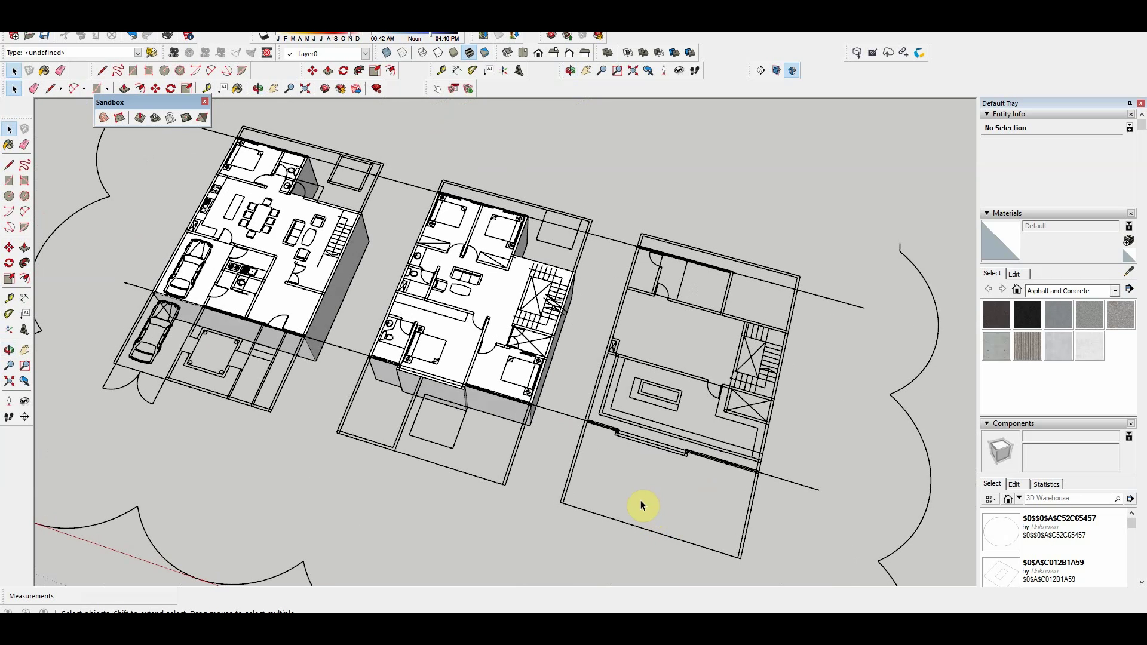
Step: Copy the second-floor block onto the roof-terrace plan and make it unique
scroll(505, 377, up, 2)
double_click(476, 367)
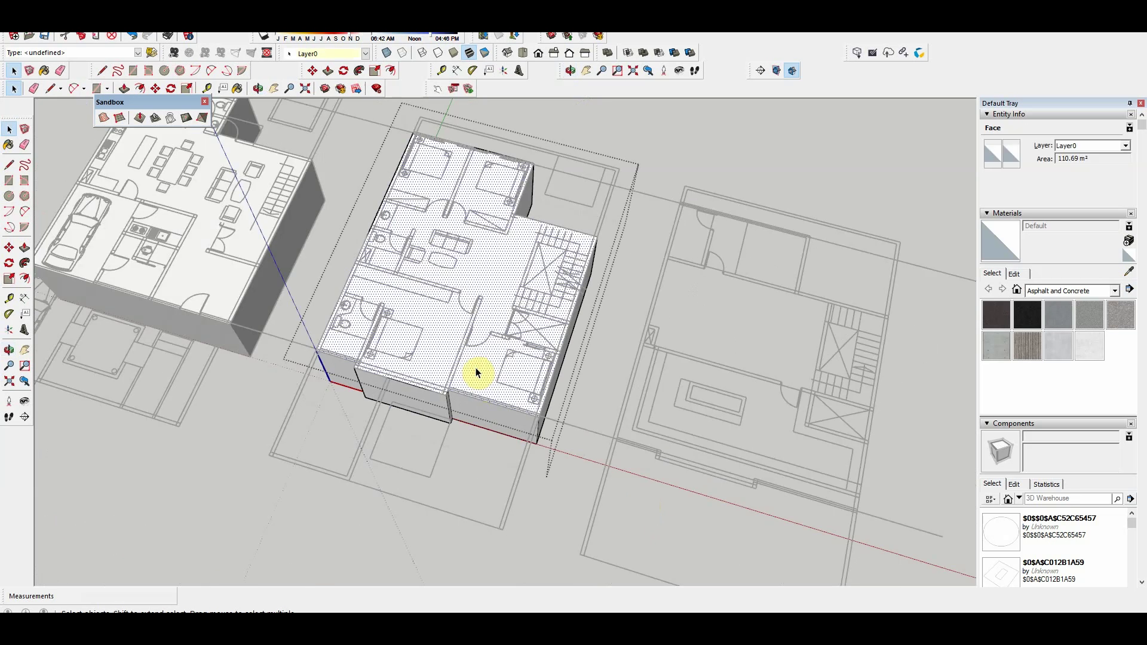
click(571, 439)
key(m)
click(538, 418)
scroll(598, 436, up, 2)
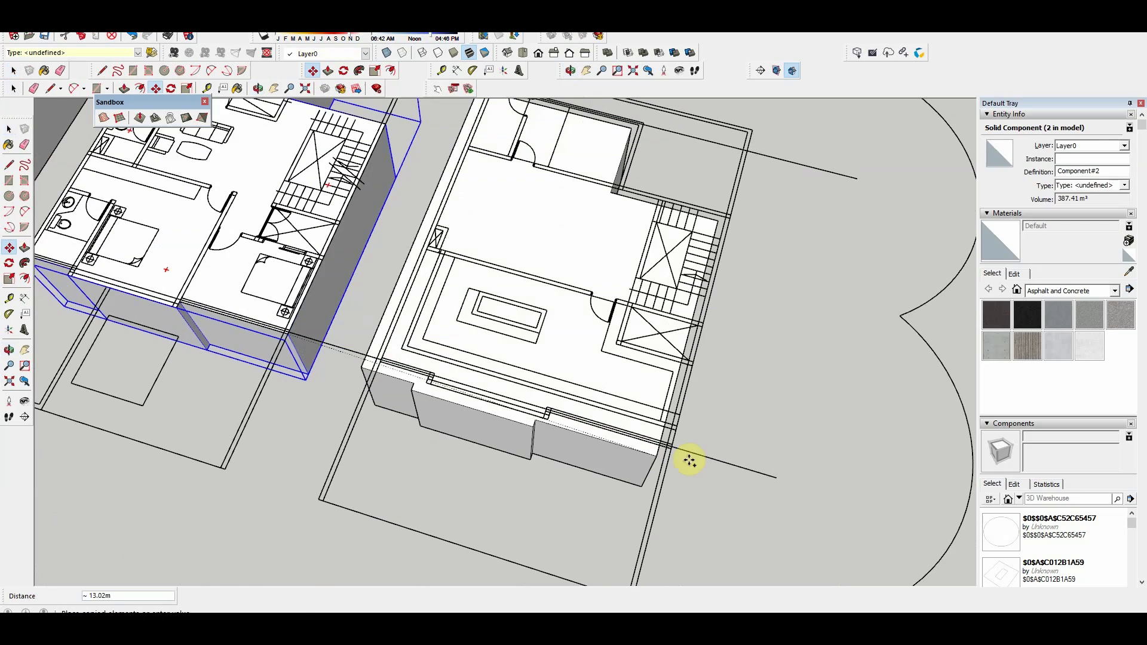
right_click(669, 449)
click(687, 244)
Step: Undo the copy's tall extrusion and pull its floor face up 0.1 into a slab
mouse_move(687, 494)
middle_down()
mouse_move(699, 520)
mouse_move(625, 357)
middle_up()
double_click(625, 357)
click(640, 346)
middle_drag(673, 260, 620, 454)
key(ctrl+z)
key(p)
scroll(562, 533, up, 3)
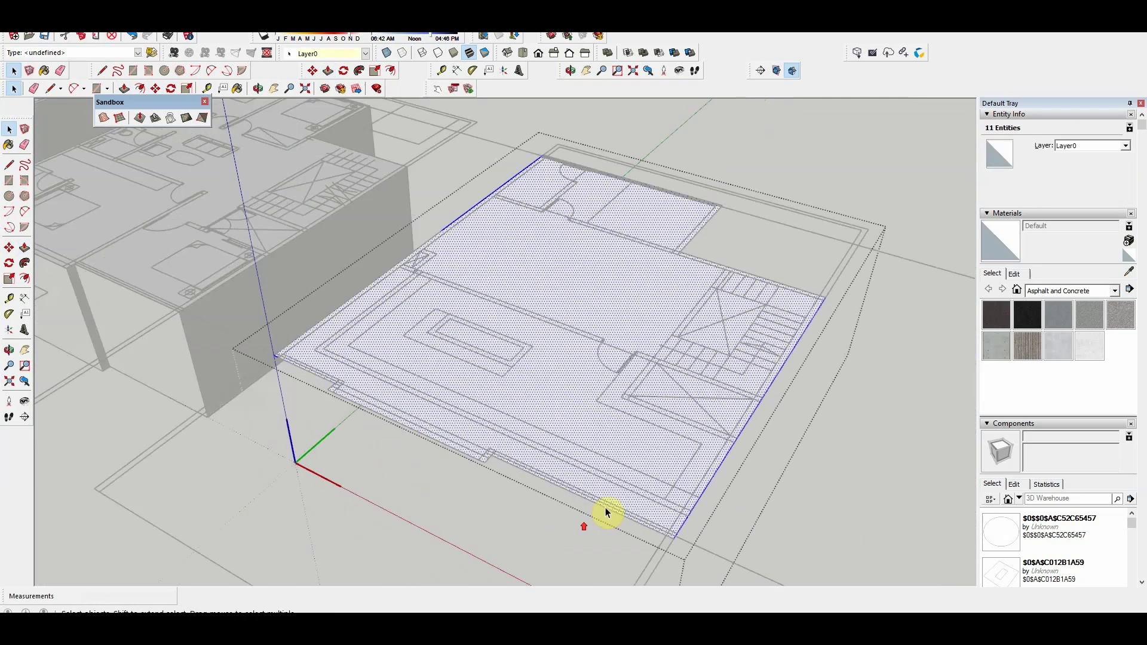
click(604, 508)
text(0.1)
key(Return)
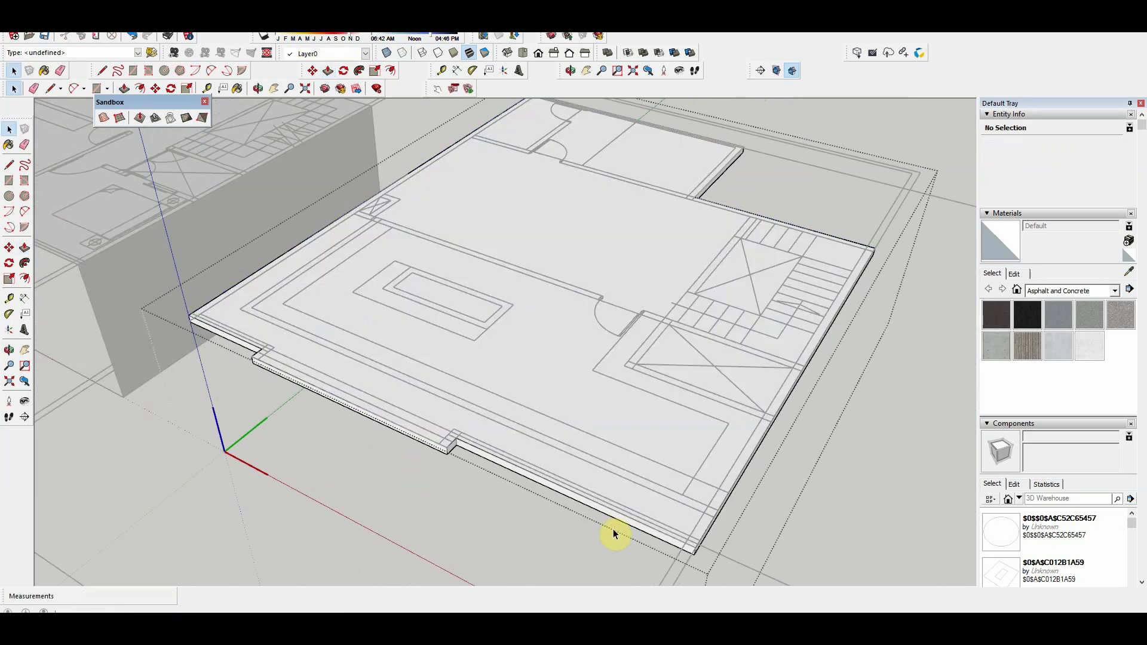
middle_drag(613, 529, 572, 558)
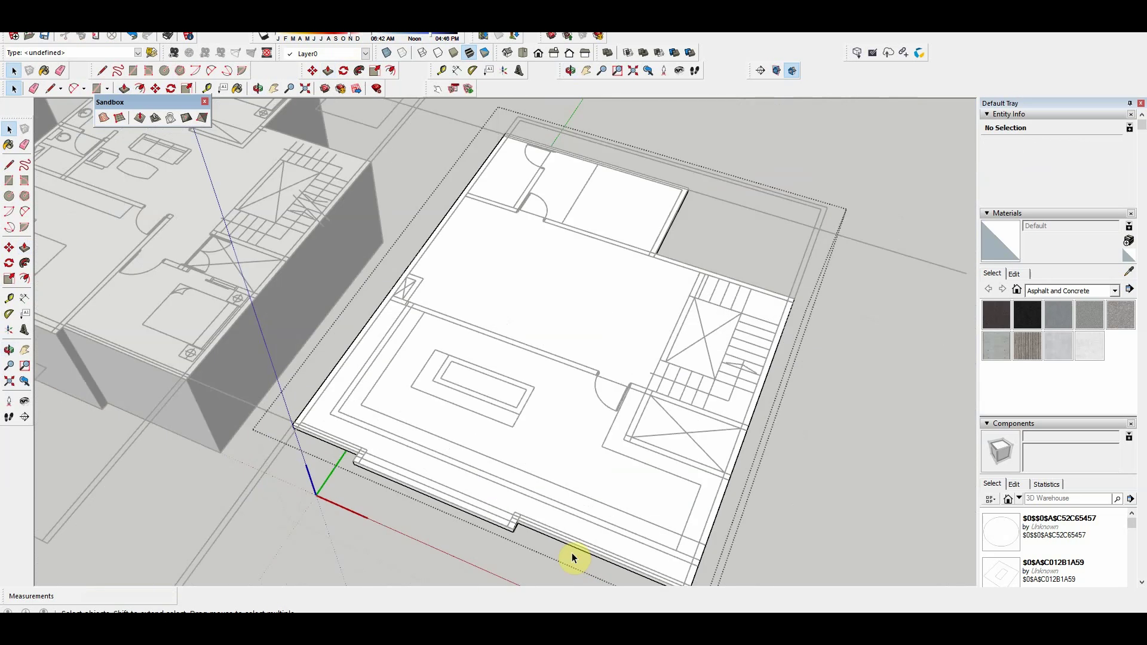
click(572, 557)
scroll(572, 558, down, 2)
Step: Duplicate the roof-terrace plan drawing to the right
scroll(760, 546, down, 5)
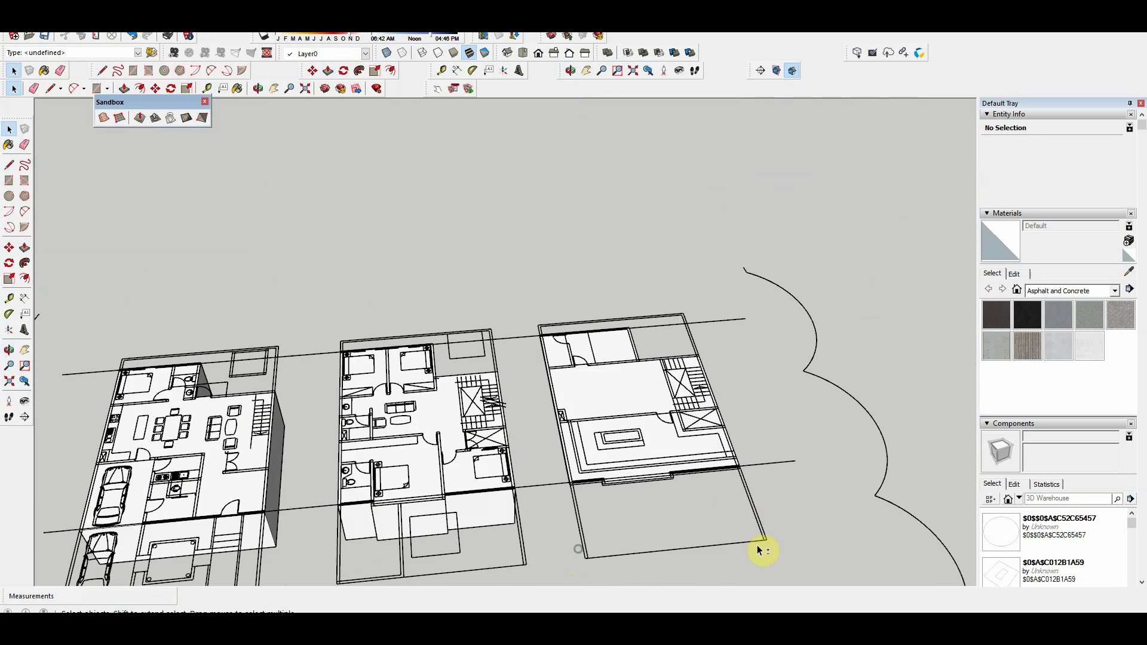
mouse_move(760, 546)
middle_down()
mouse_move(720, 500)
mouse_move(458, 302)
mouse_move(766, 569)
middle_up()
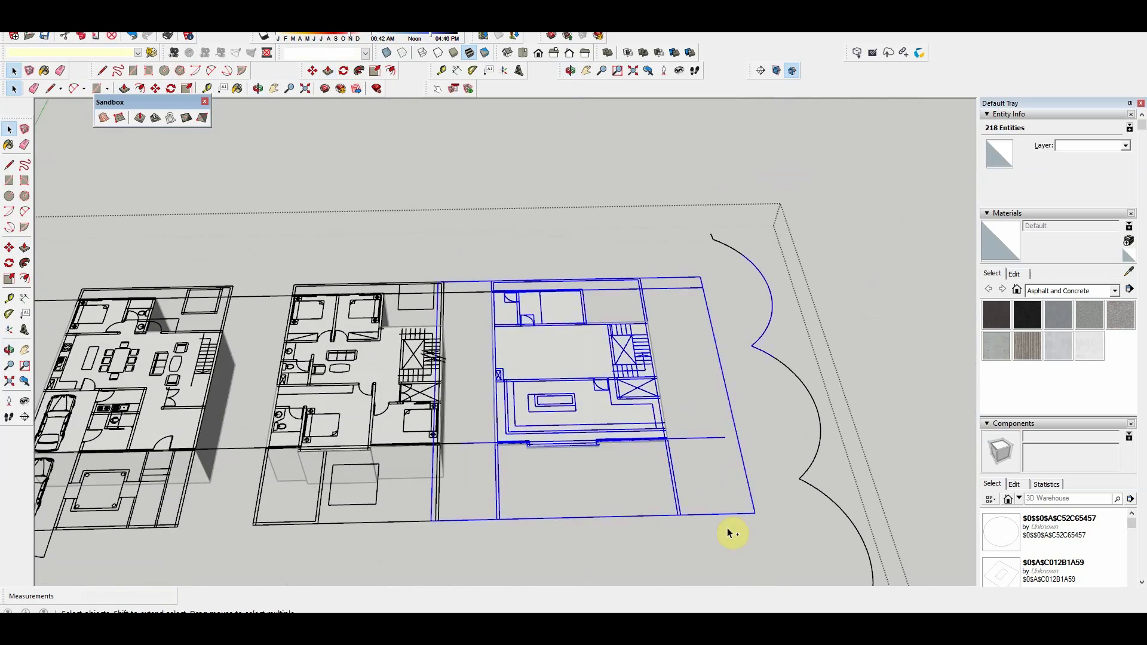
middle_drag(729, 534, 521, 515)
click(636, 494)
shift+middle_drag(635, 494, 603, 500)
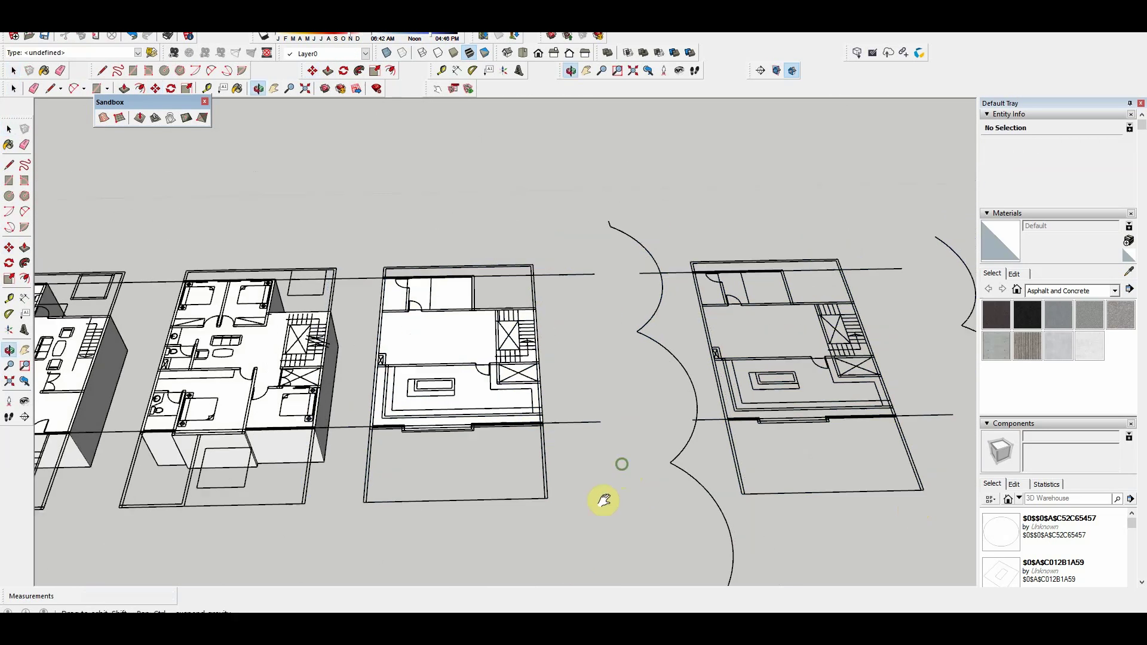
Step: Place a copy of the second-floor block on the roof plan and open it for editing
key(m)
scroll(520, 435, up, 1)
scroll(546, 435, up, 2)
scroll(546, 436, up, 2)
scroll(550, 438, up, 2)
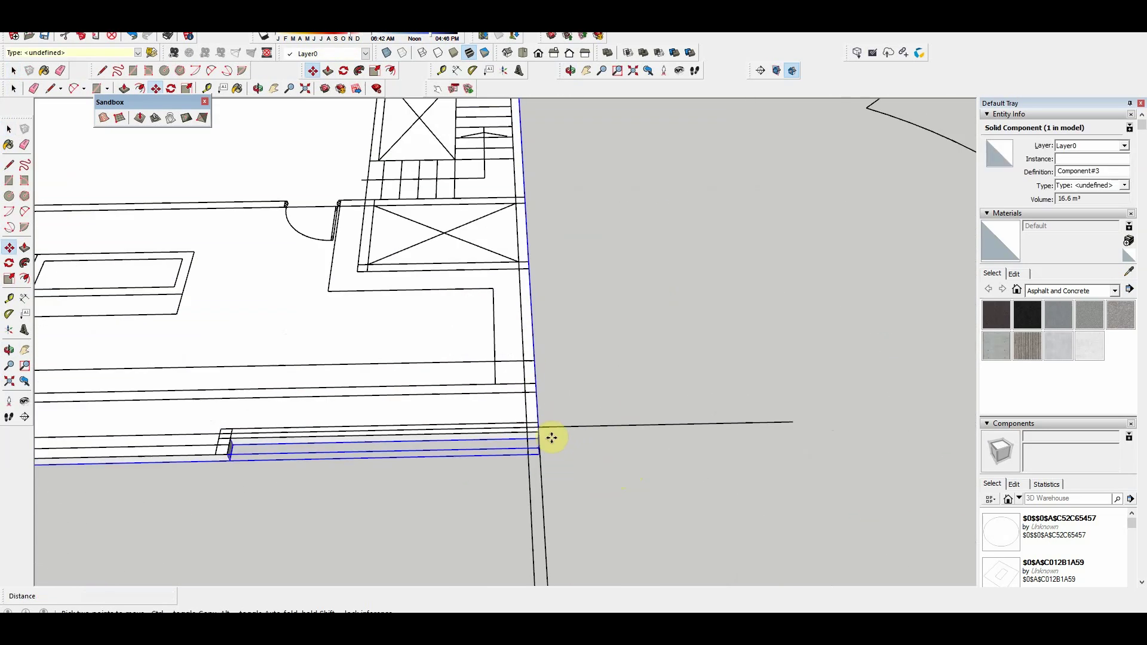
click(552, 438)
scroll(541, 448, down, 1)
scroll(538, 451, down, 2)
scroll(449, 428, down, 3)
scroll(761, 435, up, 4)
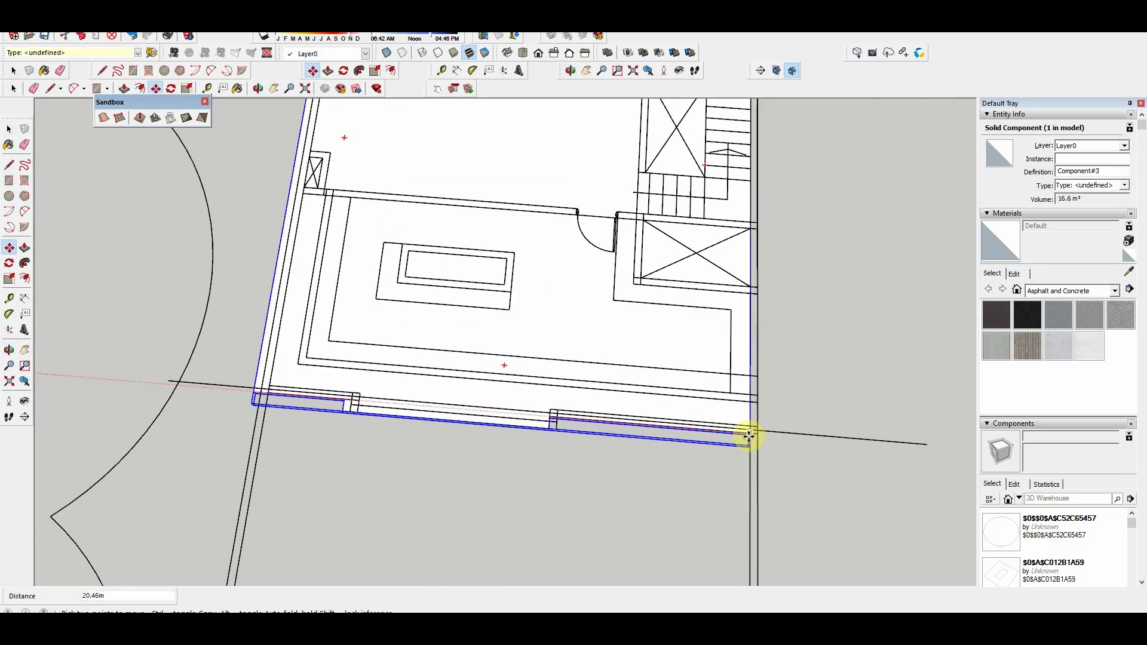
scroll(748, 436, down, 3)
key(space)
scroll(440, 494, up, 3)
click(469, 496)
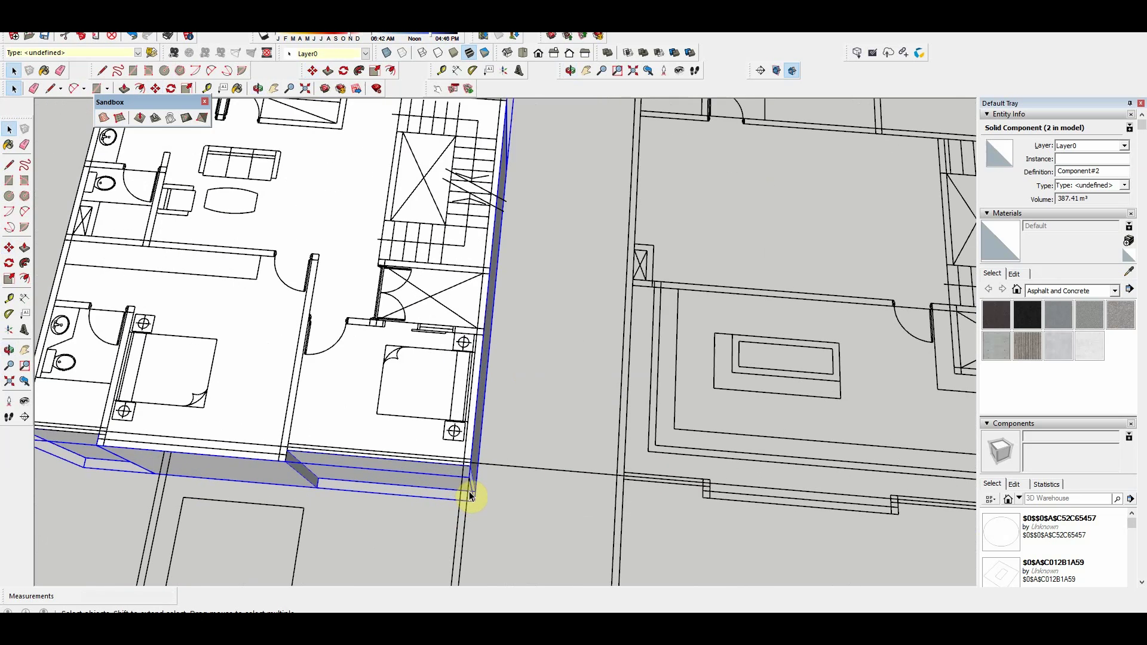
scroll(471, 469, down, 3)
click(530, 461)
key(space)
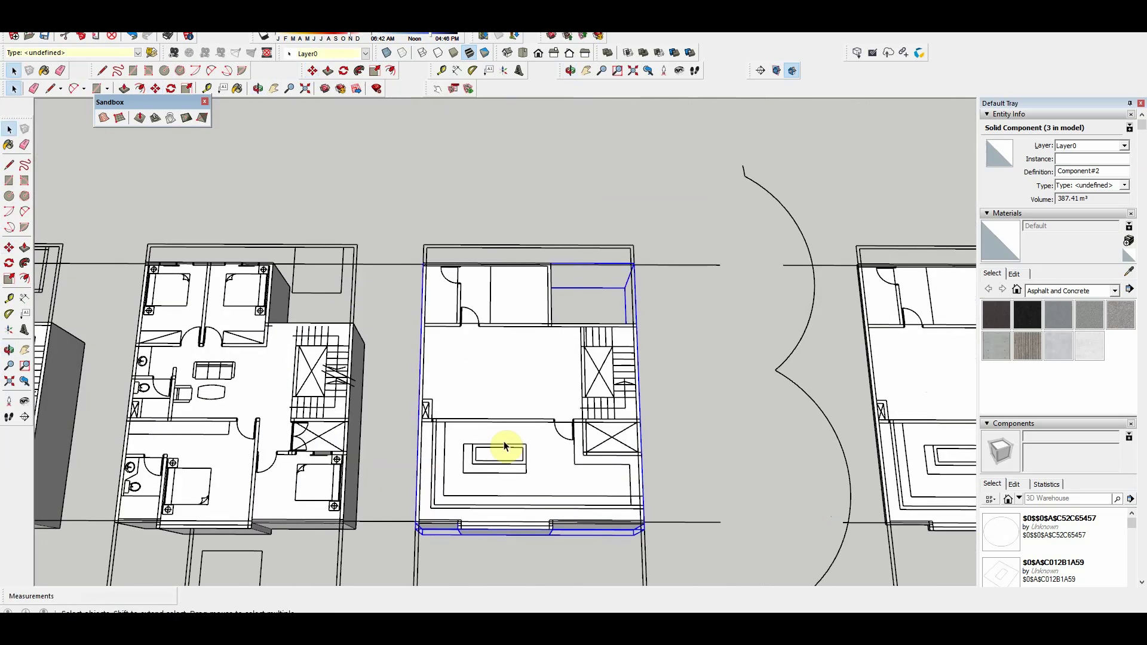
scroll(621, 421, up, 3)
double_click(564, 497)
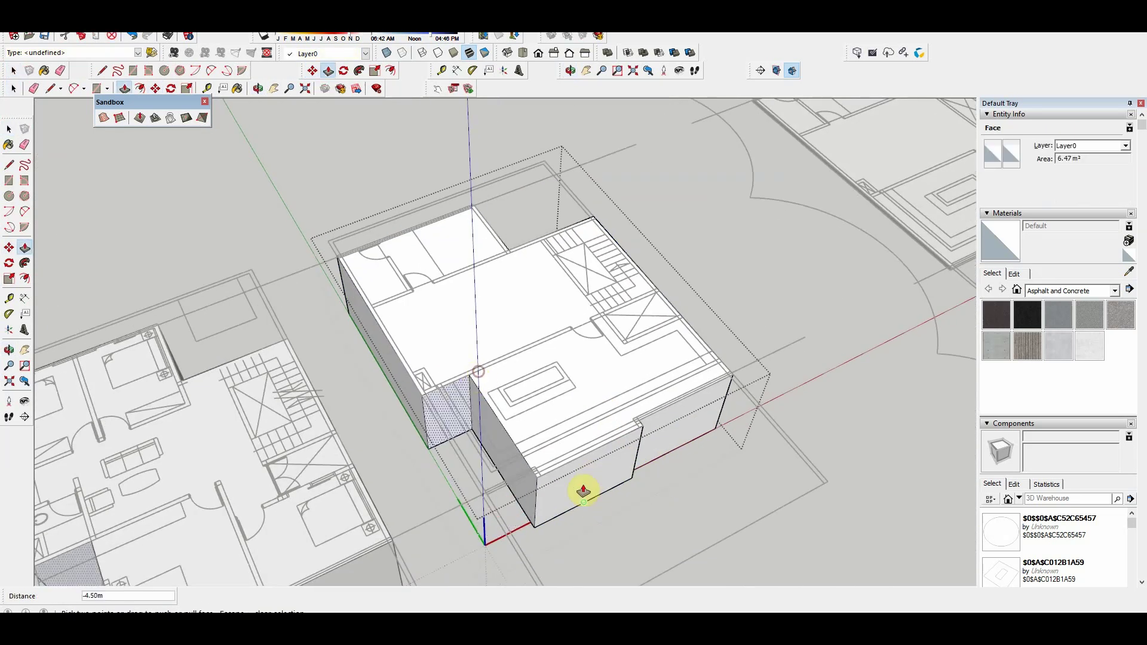
Step: Push the copy's front wall back into the block
key(p)
drag(608, 487, 547, 343)
key(e)
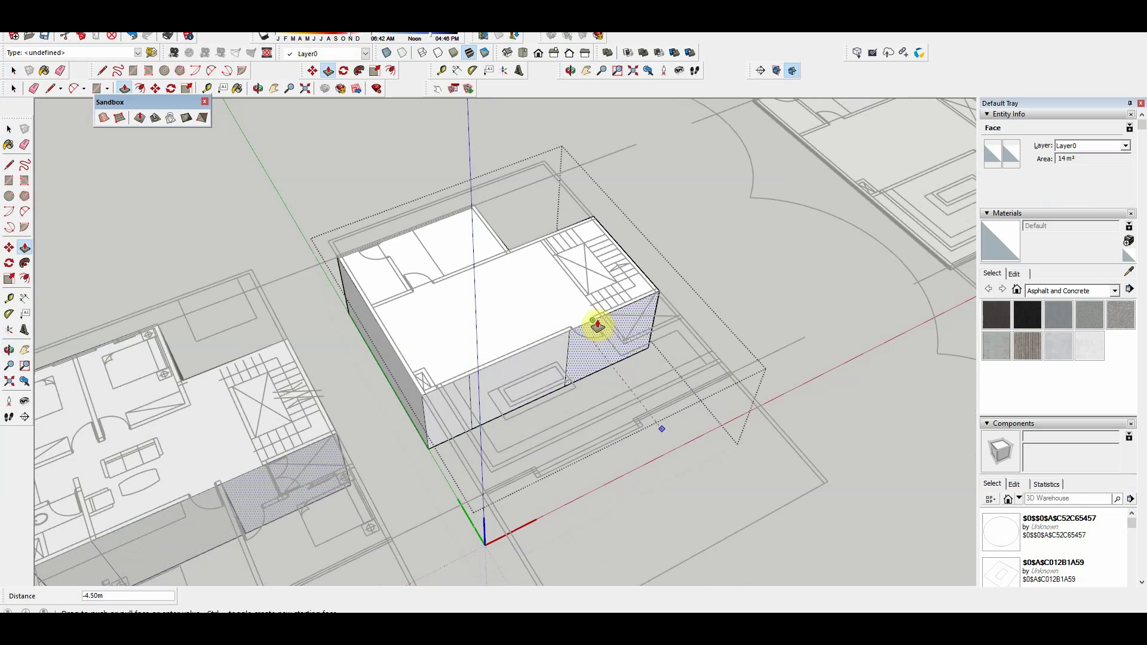
scroll(575, 354, up, 2)
mouse_move(449, 407)
middle_down()
mouse_move(687, 455)
mouse_move(440, 440)
middle_up()
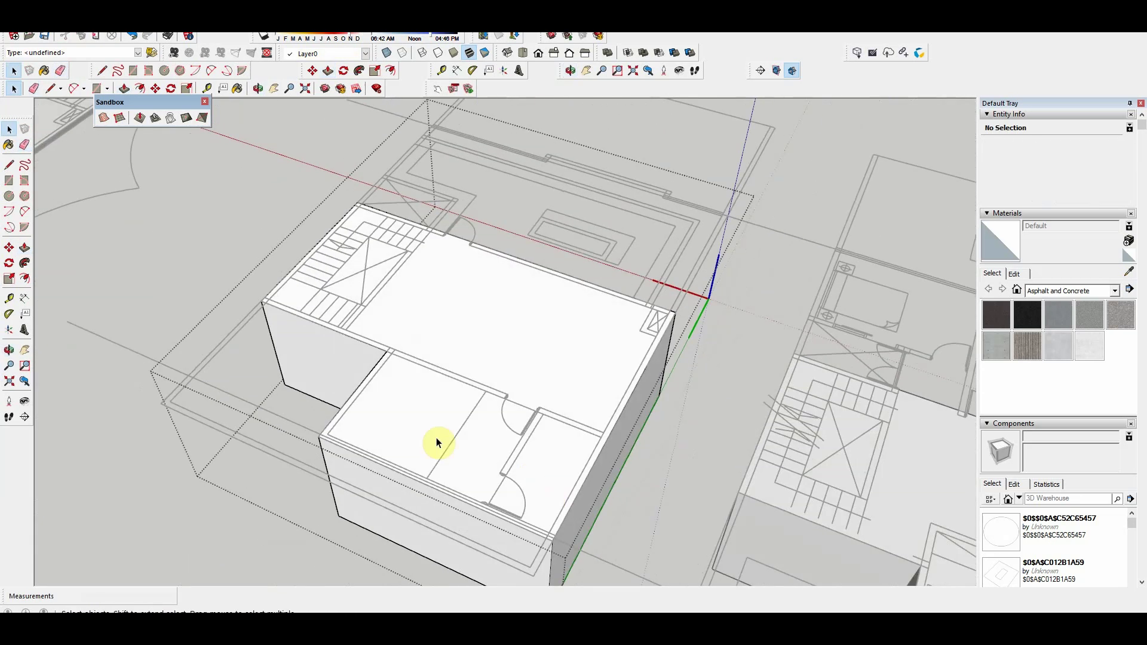
Step: Pull a selected face of the massing block out by 1 m
key(space)
click(482, 404)
middle_drag(481, 404, 535, 315)
key(p)
drag(535, 315, 519, 323)
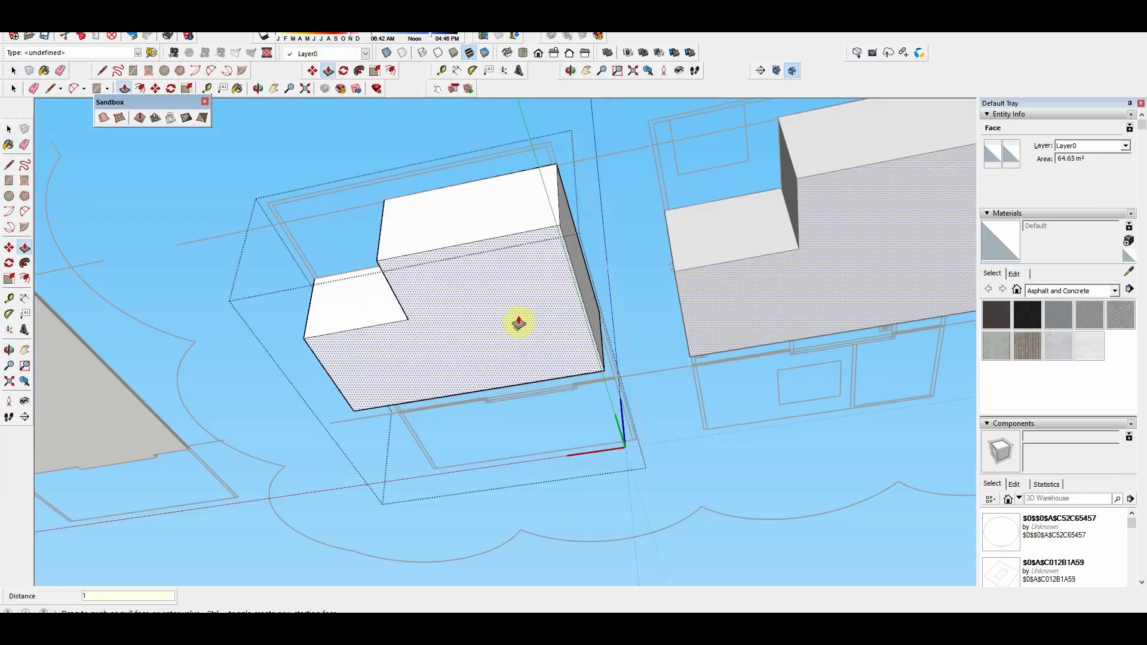
key(Return)
Step: Push a face of the building component in by 4.50 m
scroll(519, 323, down, 3)
mouse_move(550, 358)
middle_down()
mouse_move(594, 517)
mouse_move(409, 371)
middle_up()
scroll(572, 410, up, 5)
key(space)
right_click(573, 410)
click(572, 409)
middle_drag(561, 425, 563, 443)
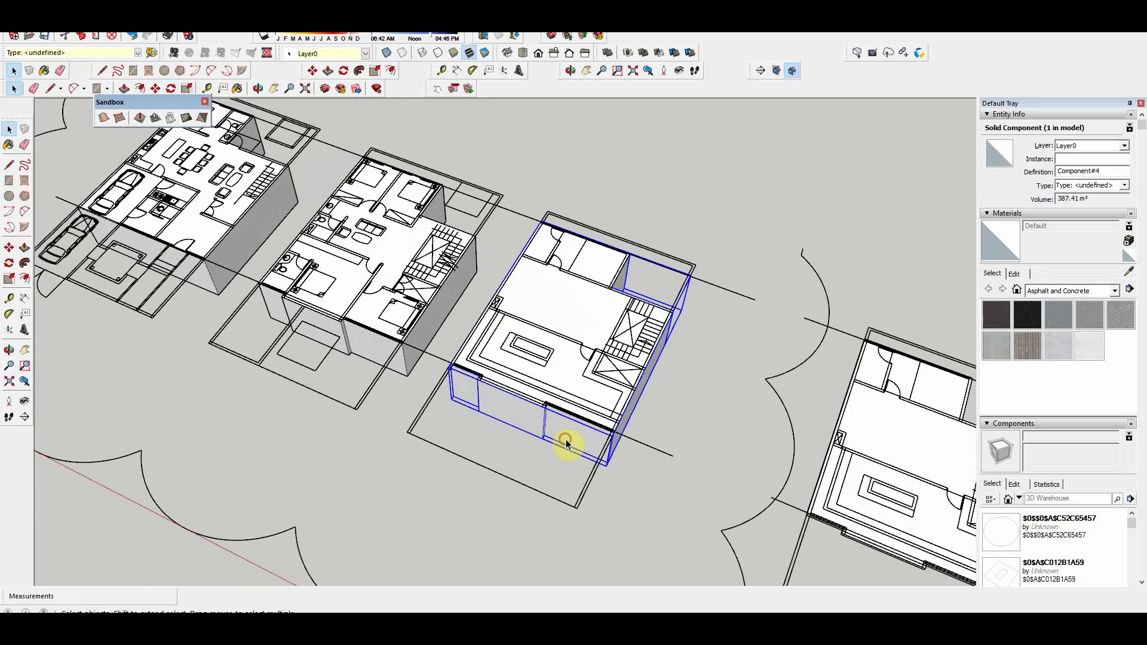
scroll(564, 443, up, 5)
double_click(584, 430)
key(p)
mouse_move(584, 430)
mouse_down()
mouse_move(559, 283)
mouse_move(528, 246)
mouse_up()
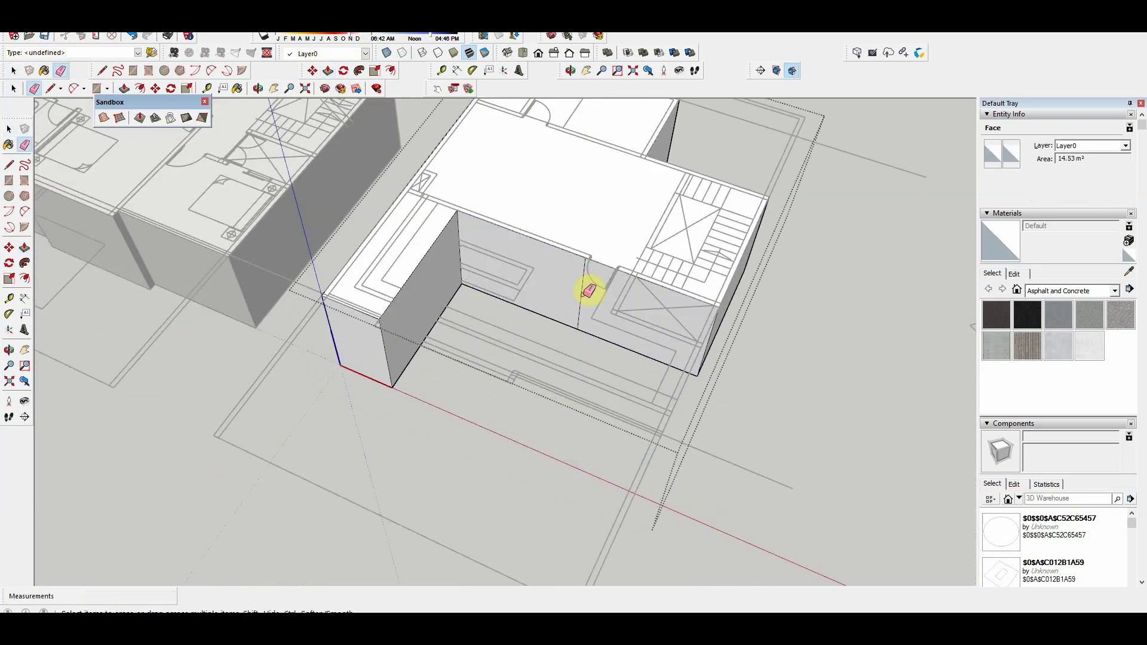
Step: Draw a line splitting the top face into sections and select the small right section
scroll(358, 275, down, 3)
mouse_move(320, 249)
middle_down()
mouse_move(574, 418)
mouse_move(463, 428)
middle_up()
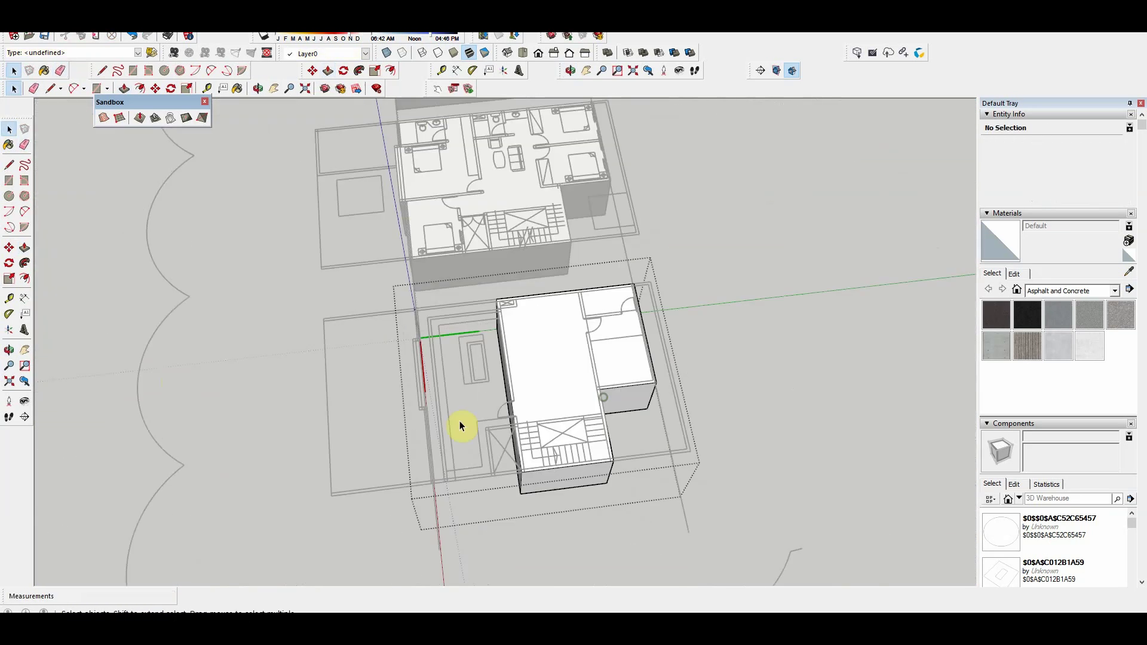
scroll(472, 421, up, 4)
scroll(484, 414, up, 2)
key(l)
click(404, 405)
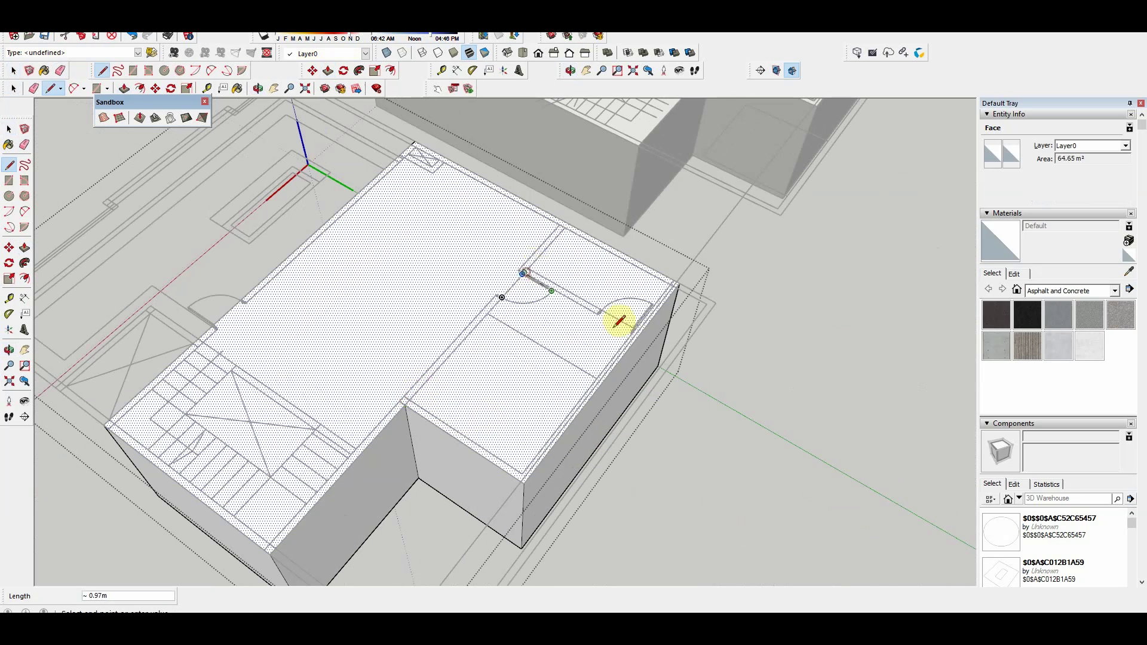
click(635, 332)
click(700, 371)
click(550, 393)
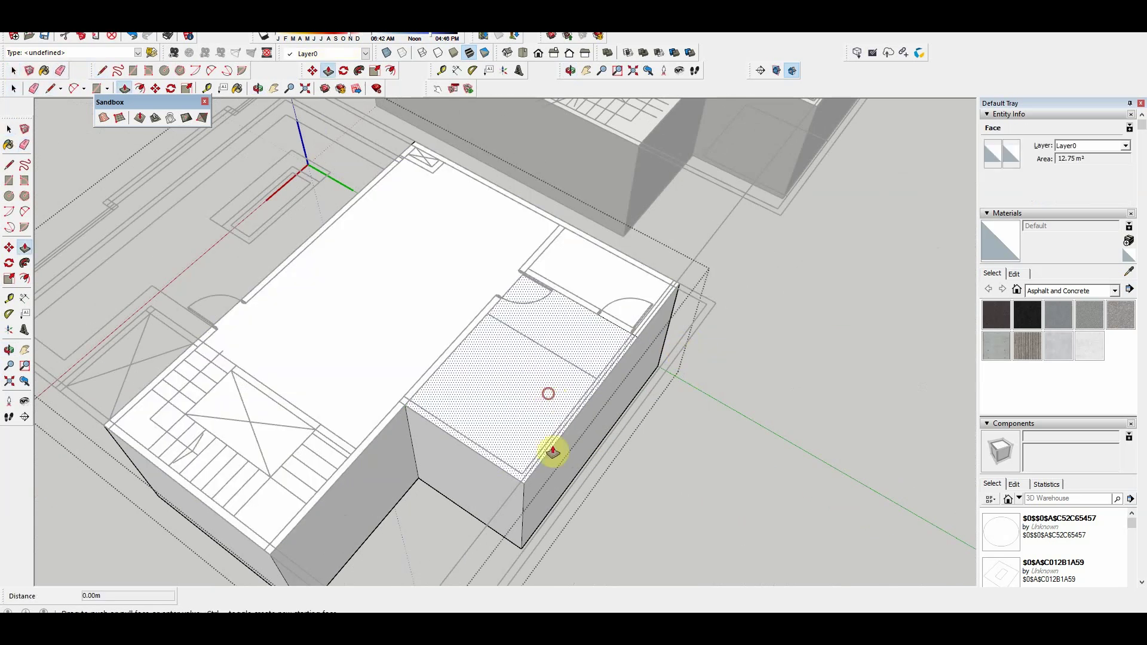
mouse_move(551, 454)
middle_down()
mouse_move(422, 402)
mouse_move(470, 463)
mouse_move(540, 203)
mouse_move(472, 239)
middle_up()
click(471, 240)
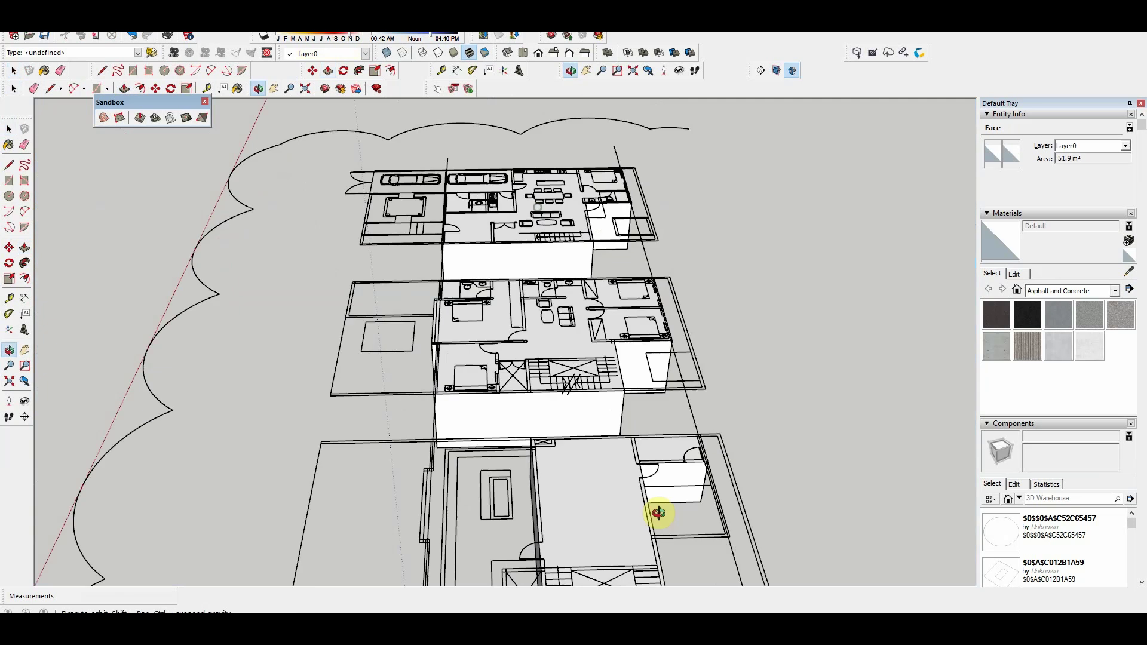
Step: Select the massing block component on the floor plan
middle_drag(658, 512, 658, 423)
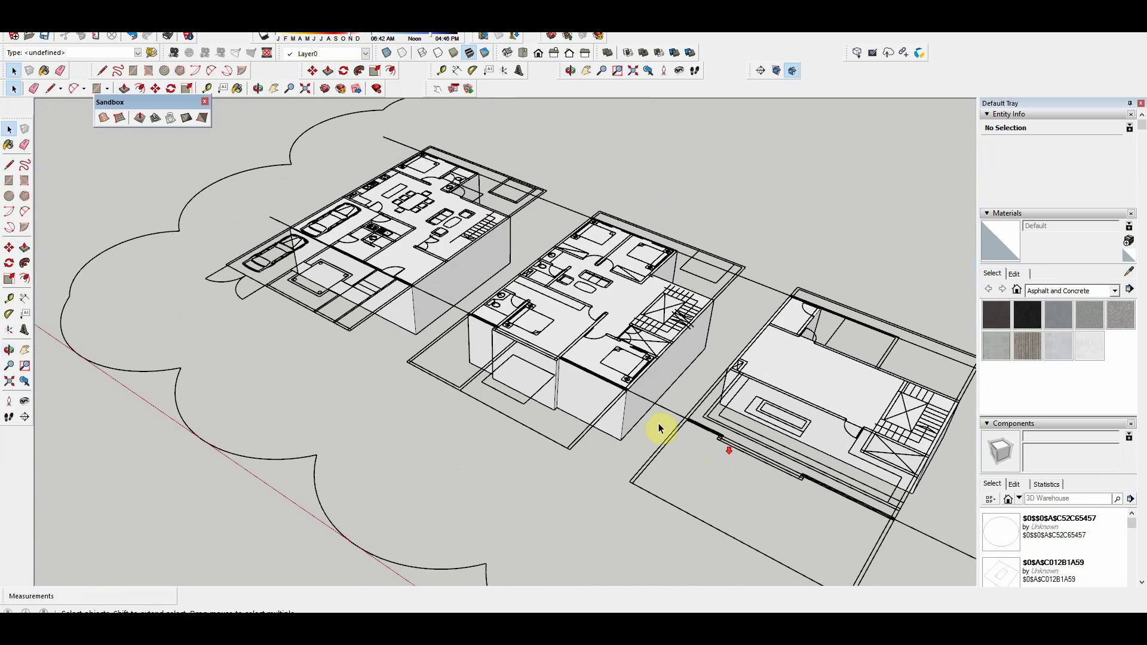
scroll(674, 442, down, 5)
click(674, 443)
scroll(658, 478, up, 8)
scroll(669, 478, up, 2)
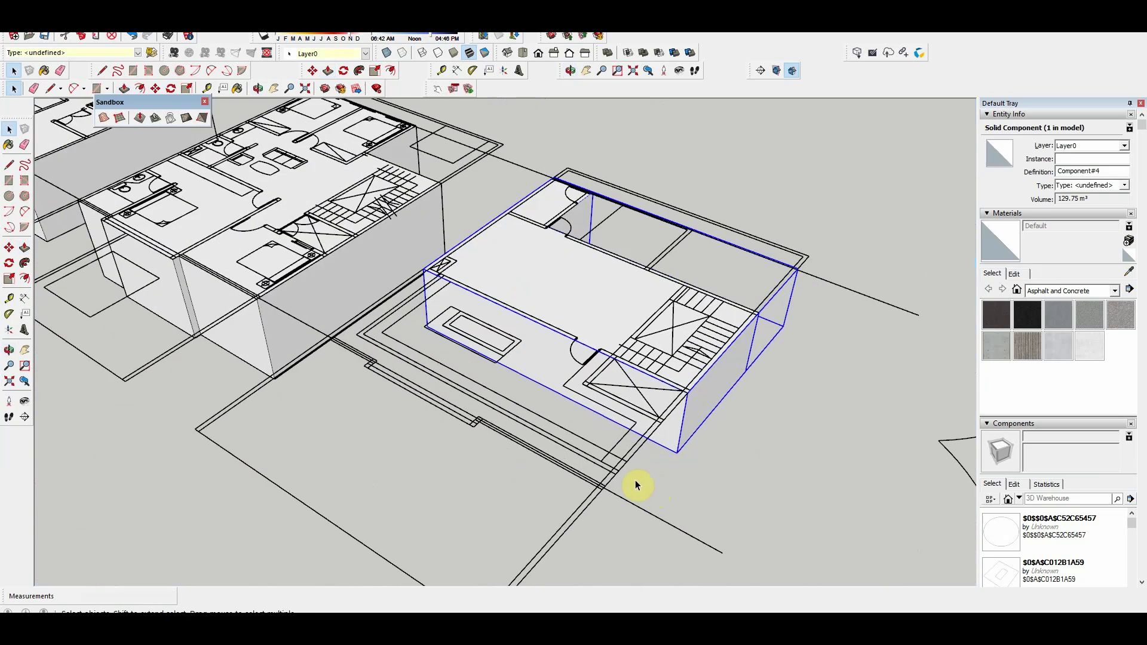
scroll(637, 485, down, 4)
scroll(476, 456, down, 3)
scroll(615, 415, up, 5)
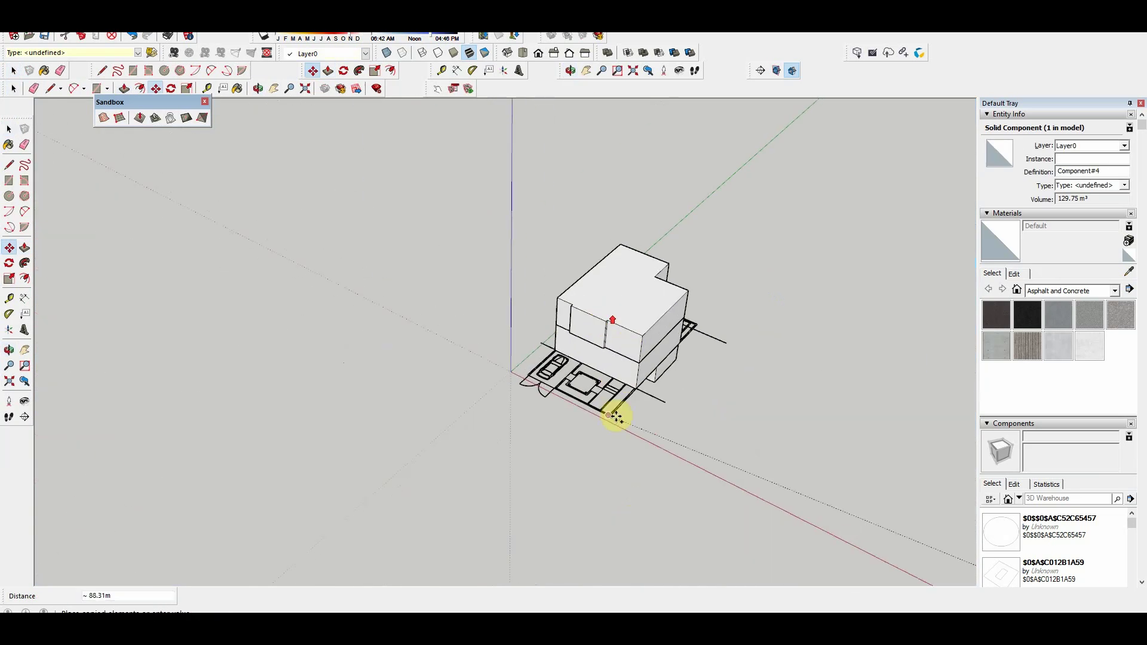
scroll(610, 418, up, 2)
scroll(715, 313, up, 3)
Step: Copy the massing block 9.50 m up onto the building and save the model as rumah bu a
middle_drag(716, 313, 512, 347)
click(512, 346)
key(ctrl)
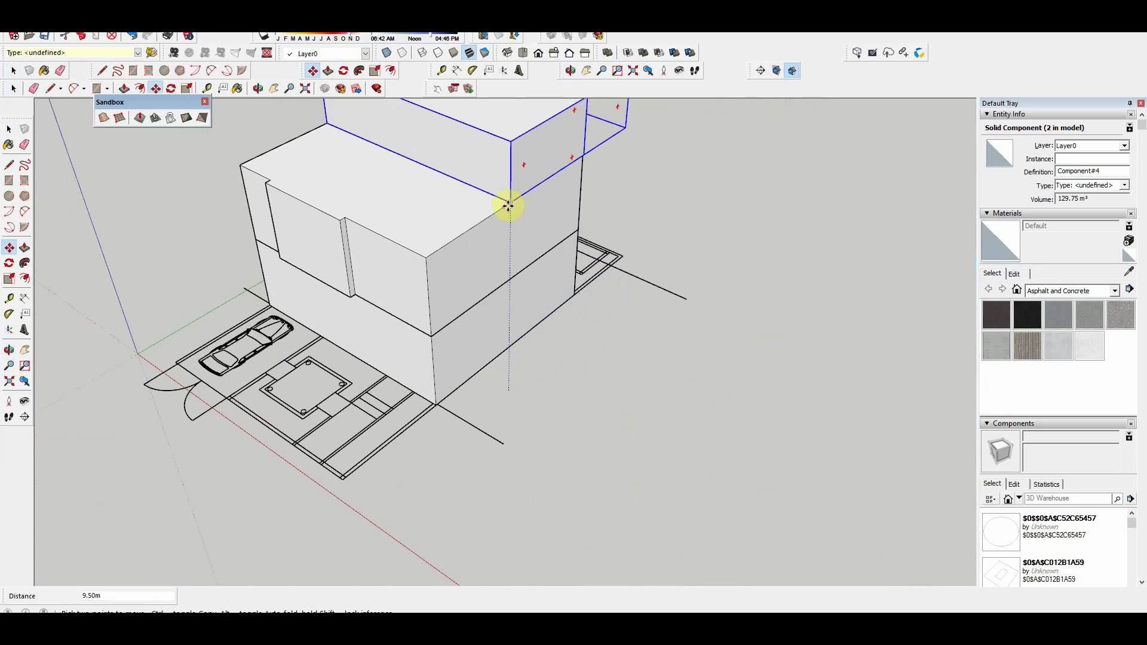
click(505, 202)
key(space)
mouse_move(504, 202)
middle_down()
mouse_move(727, 376)
mouse_move(596, 243)
mouse_move(661, 363)
mouse_move(771, 367)
middle_up()
key(ctrl+s)
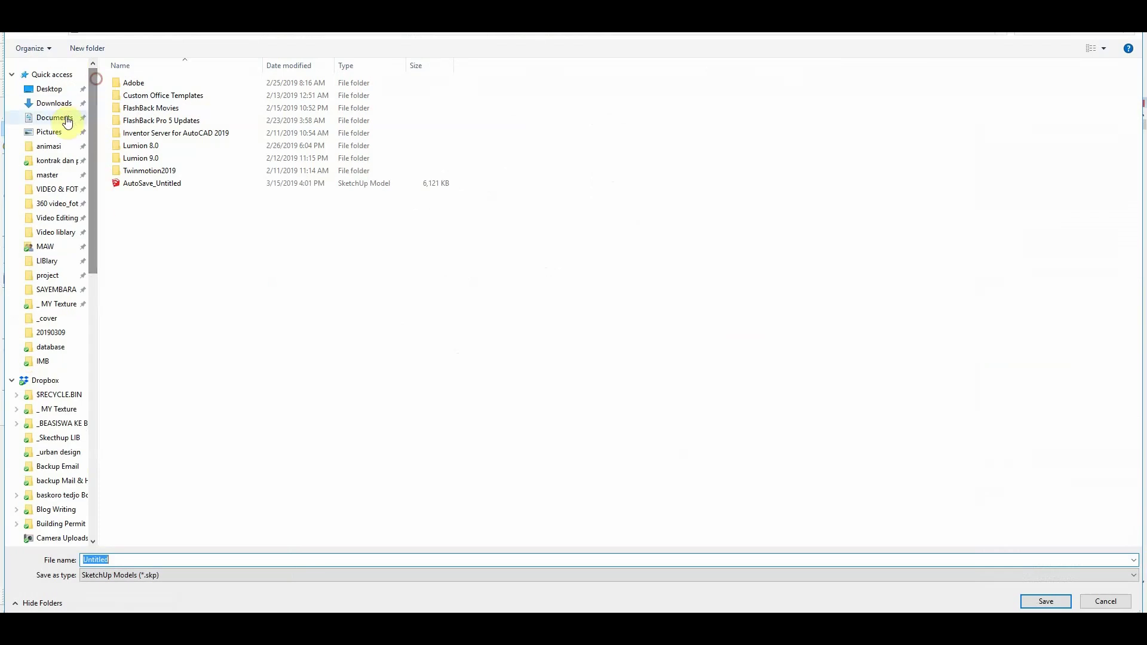
key(Return)
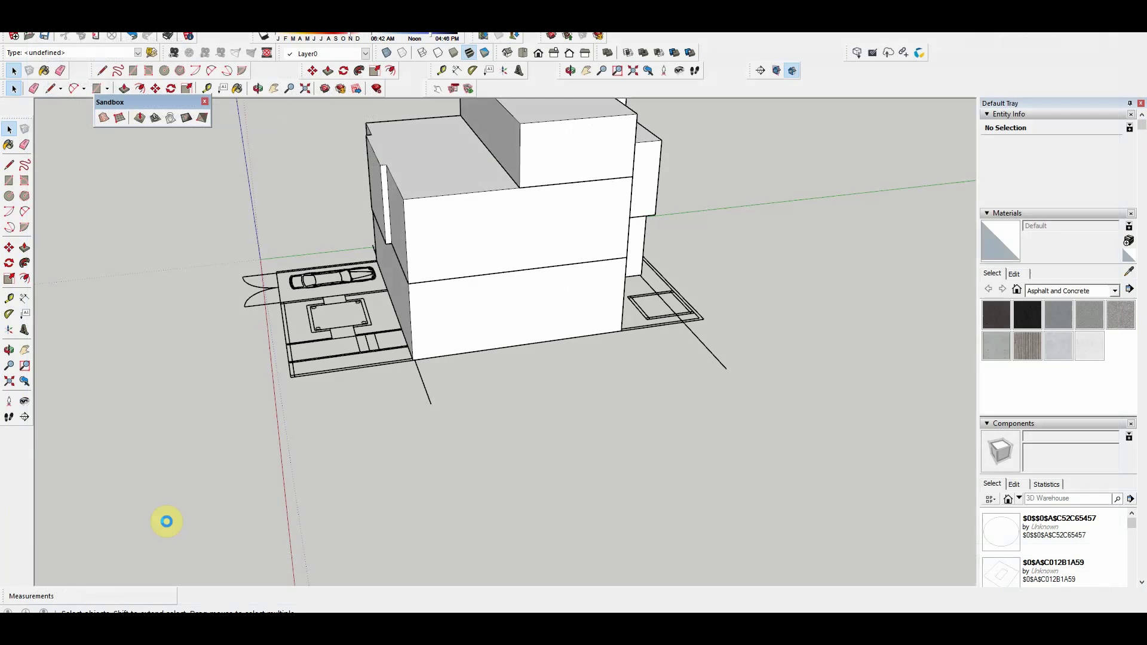
middle_drag(507, 269, 650, 410)
scroll(599, 431, down, 3)
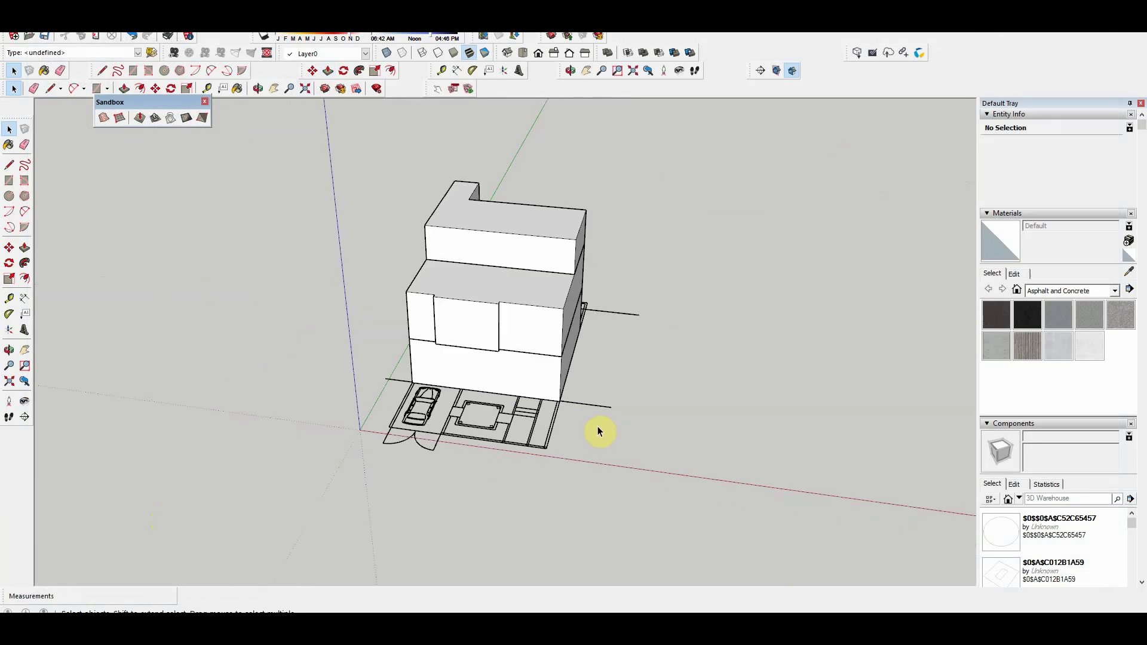
scroll(515, 375, up, 2)
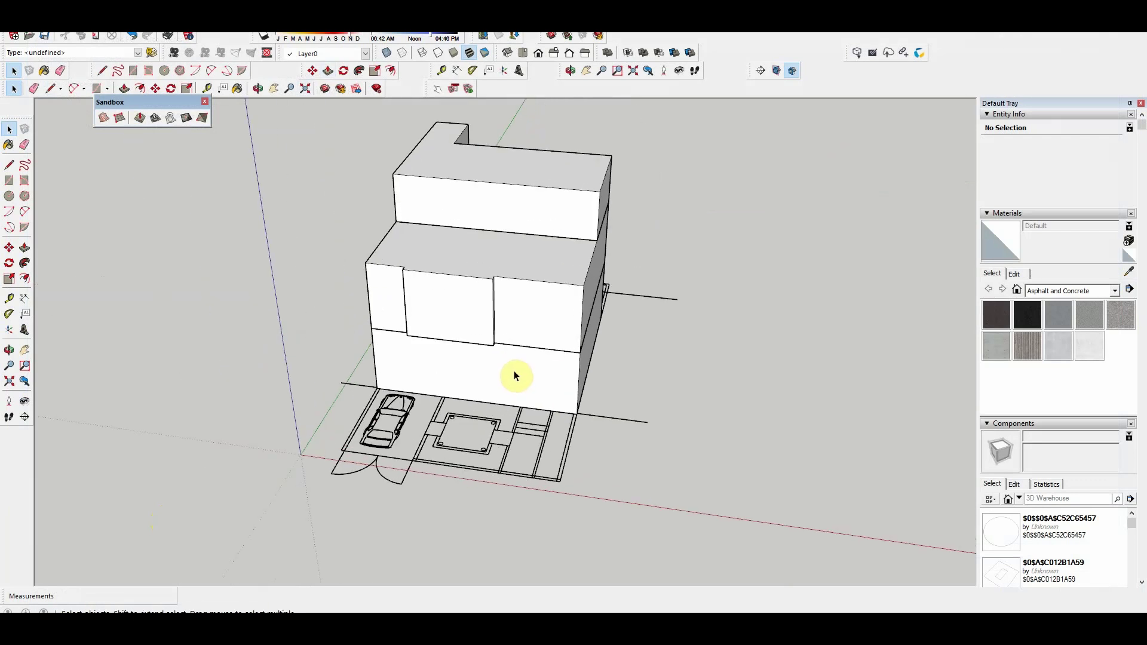
scroll(515, 375, down, 5)
scroll(512, 379, up, 5)
mouse_move(512, 379)
middle_down()
mouse_move(504, 461)
mouse_move(544, 415)
middle_up()
Step: Open the roof-terrace component and outline a narrow strip along the slab edge
scroll(520, 410, up, 2)
key(space)
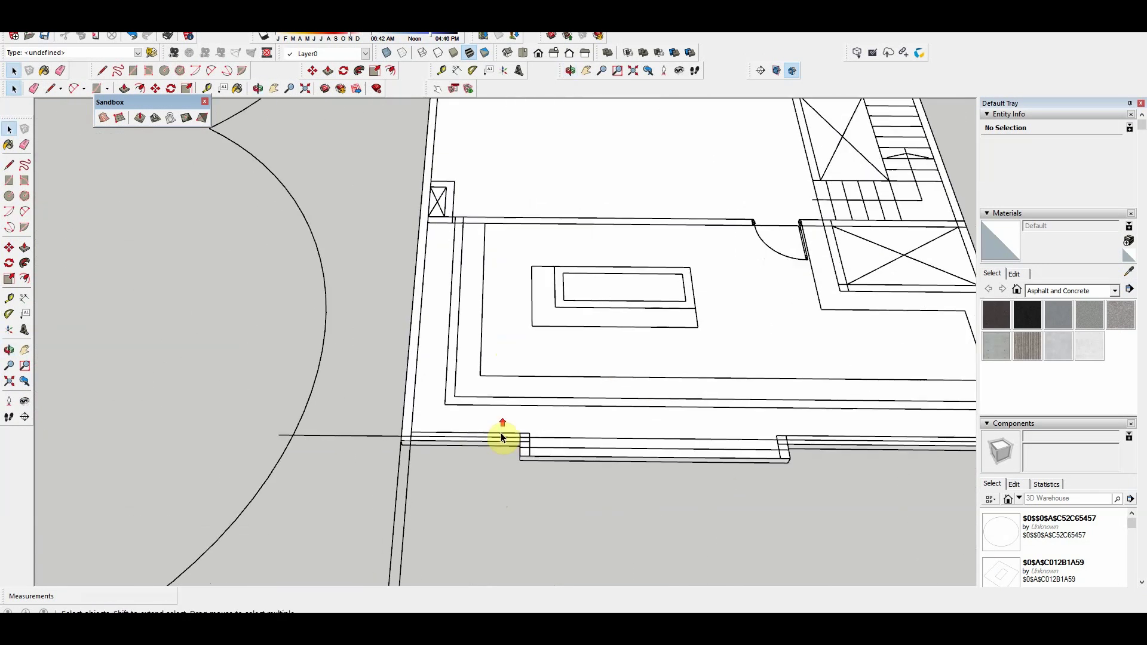
click(505, 425)
double_click(506, 425)
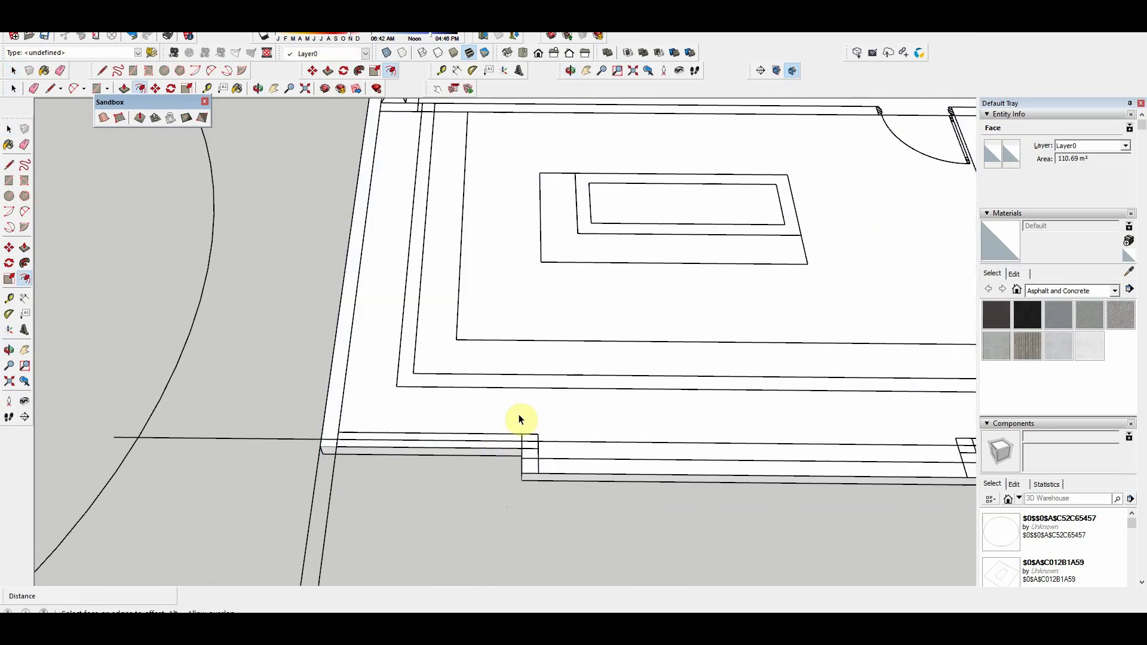
key(f)
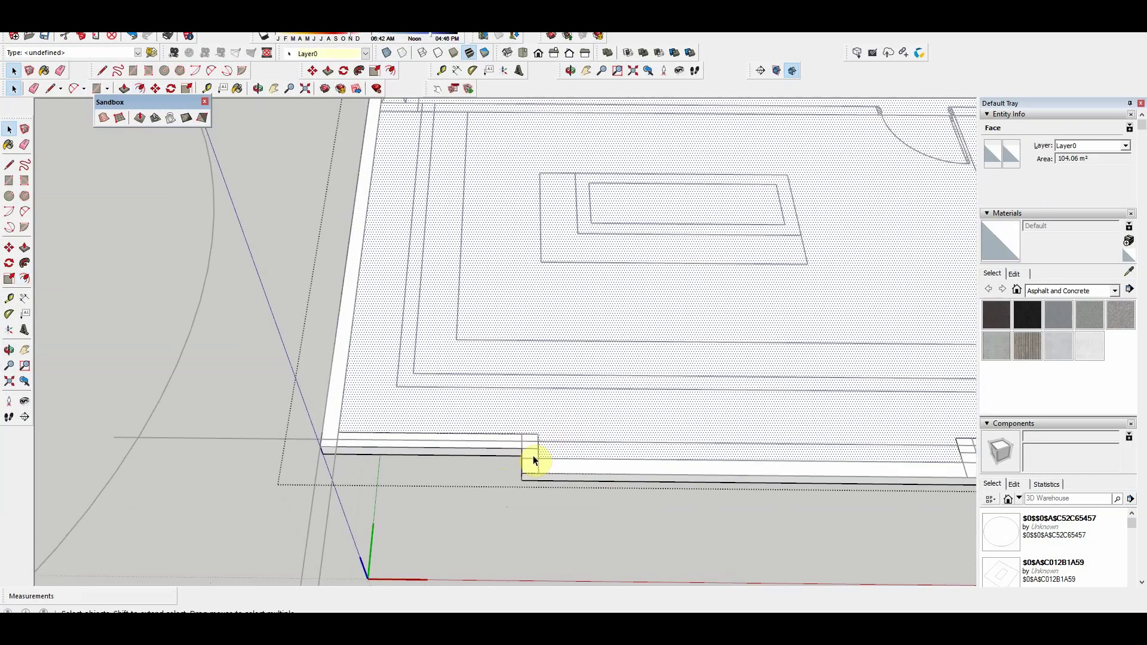
scroll(533, 455, down, 3)
middle_drag(546, 512, 520, 376)
key(l)
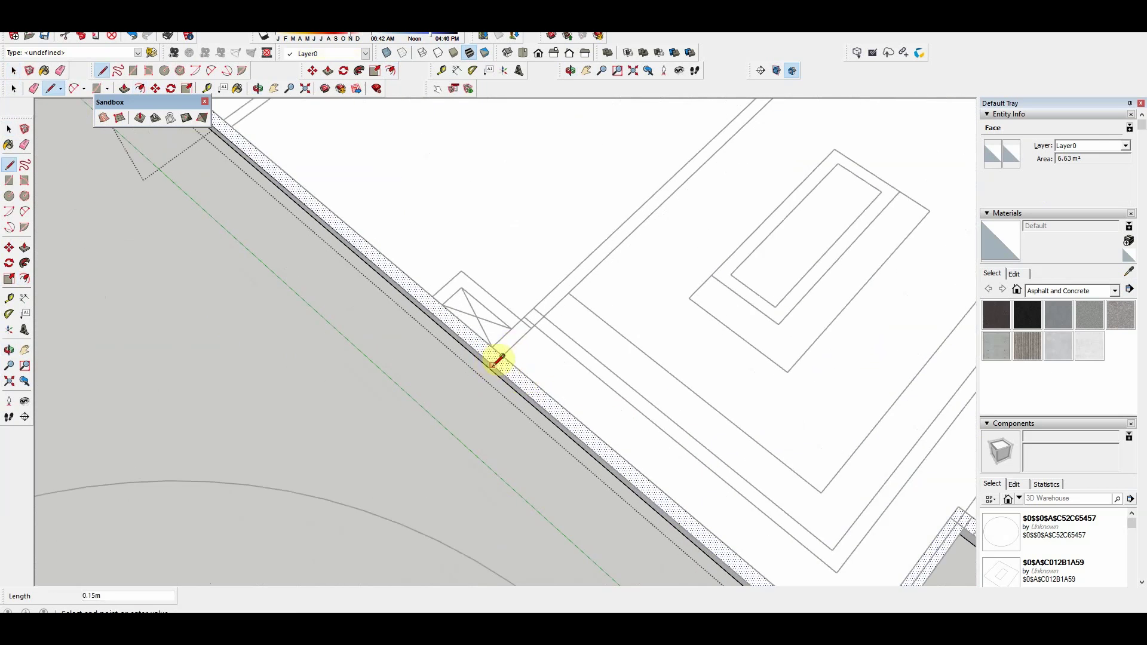
scroll(674, 233, down, 5)
scroll(648, 328, up, 4)
scroll(578, 235, up, 2)
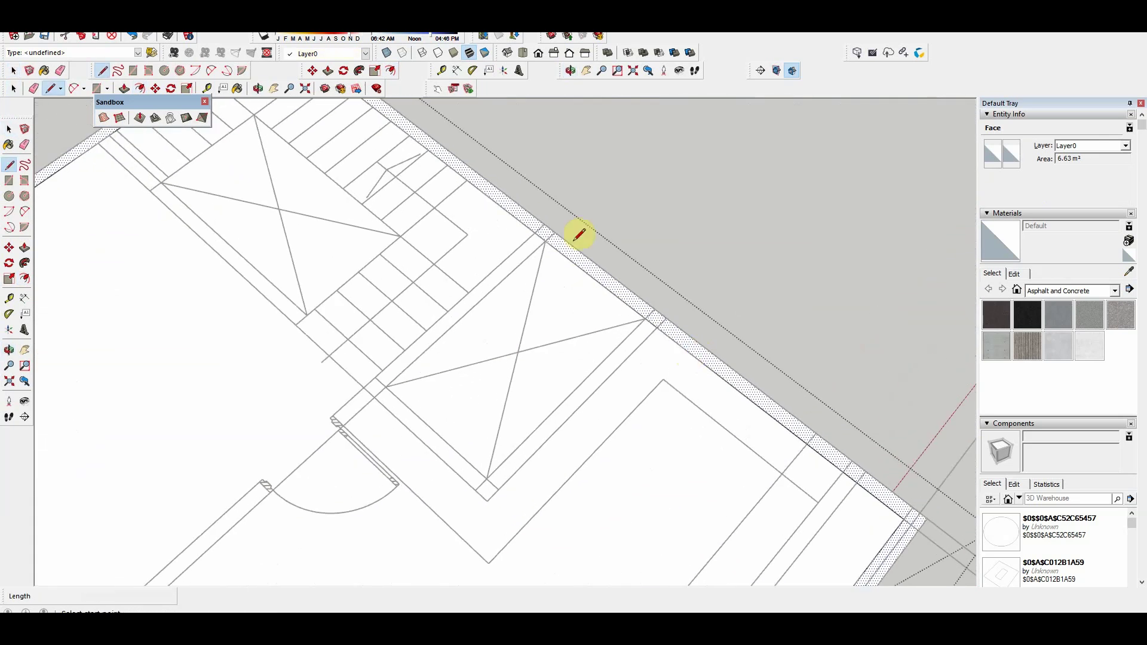
Step: Pull the slab edge strip up 0.43 m into a low parapet wall
key(space)
scroll(488, 338, down, 4)
scroll(396, 361, up, 5)
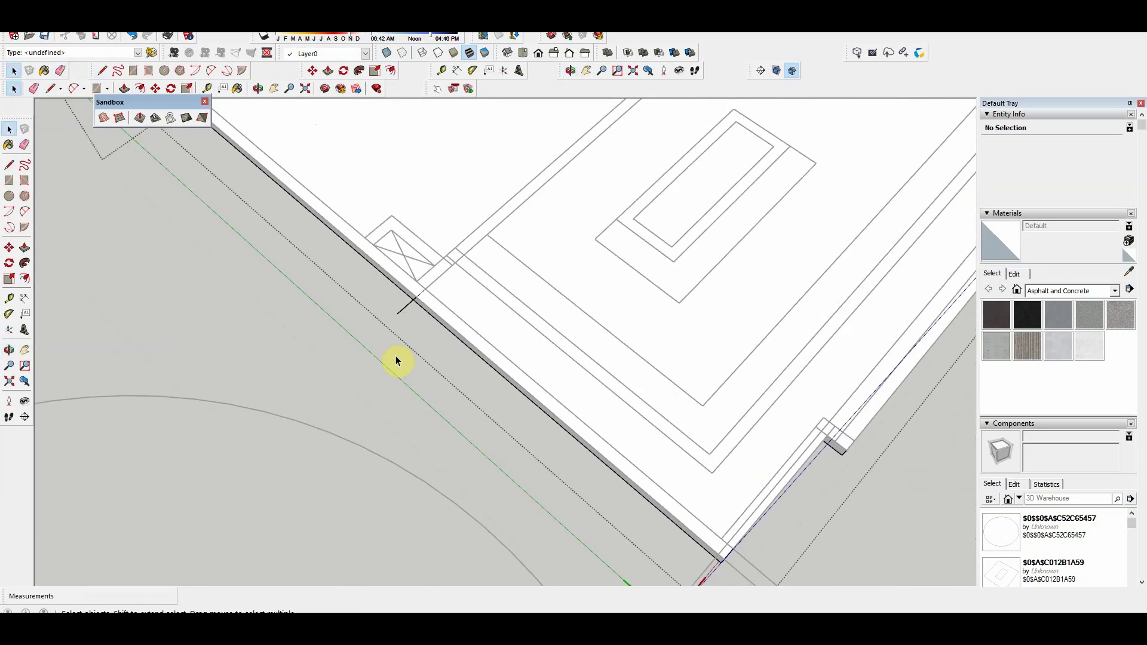
middle_drag(535, 411, 730, 450)
key(p)
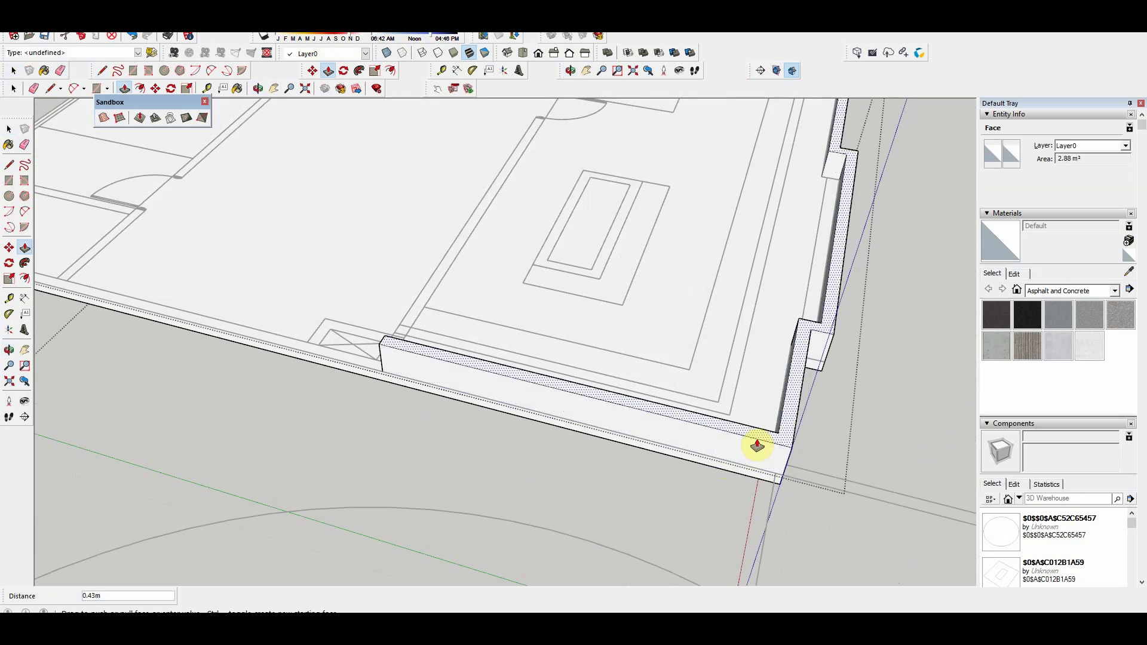
click(757, 445)
key(space)
scroll(661, 425, down, 5)
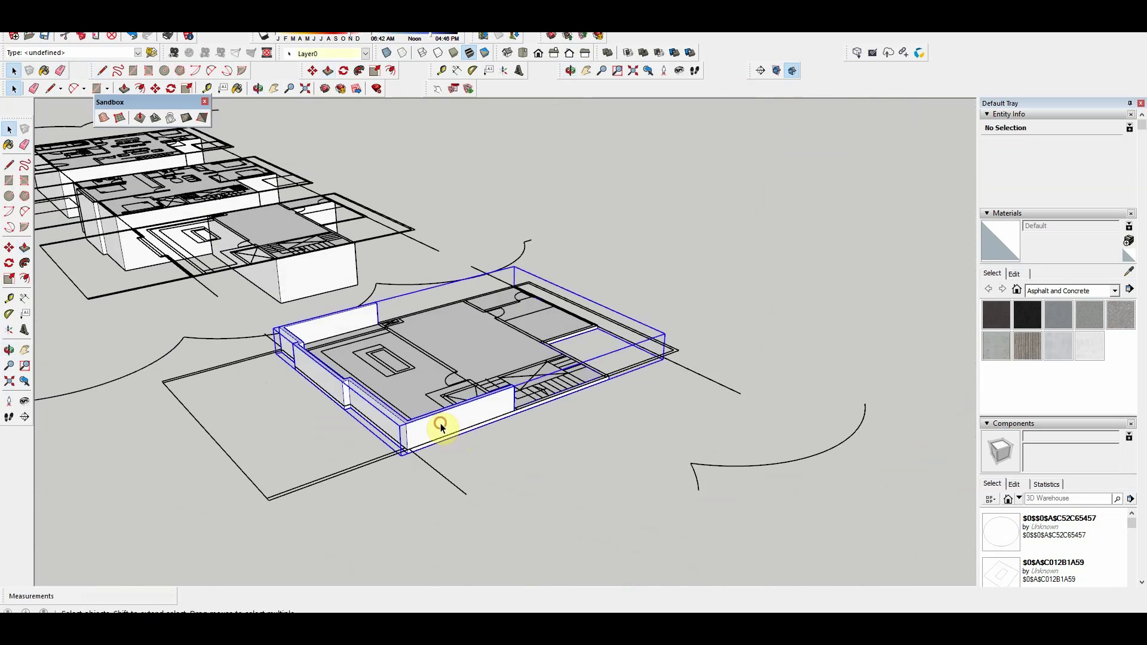
Step: Select the roof-terrace component and move it onto the top of the building
click(440, 427)
scroll(418, 460, up, 5)
scroll(360, 411, down, 5)
right_click(442, 358)
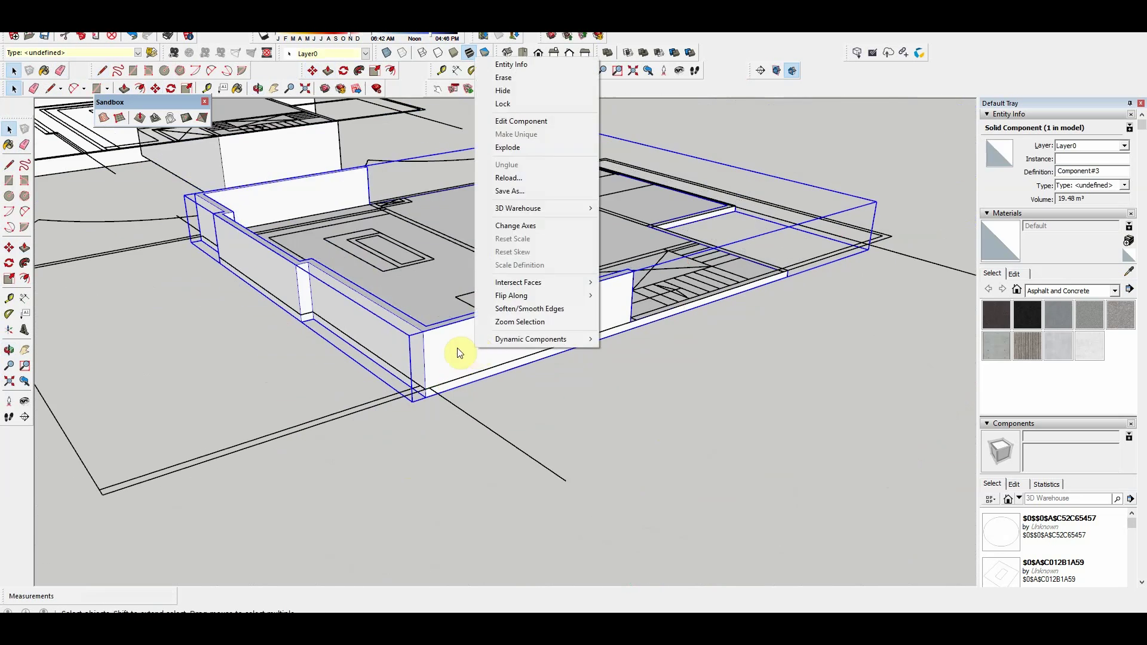
key(Escape)
key(space)
scroll(909, 512, down, 5)
scroll(461, 299, up, 5)
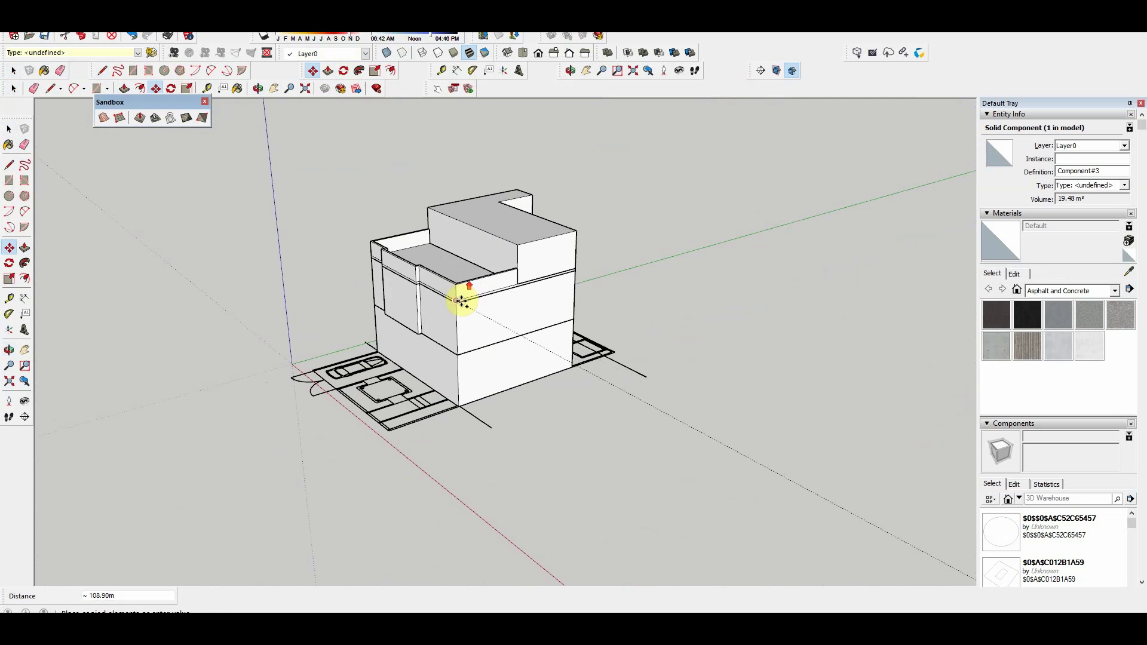
scroll(469, 320, up, 4)
key(space)
Step: Push/Pull the parapet wall's top strip face, then check the house from the front
key(p)
click(502, 376)
scroll(496, 389, up, 1)
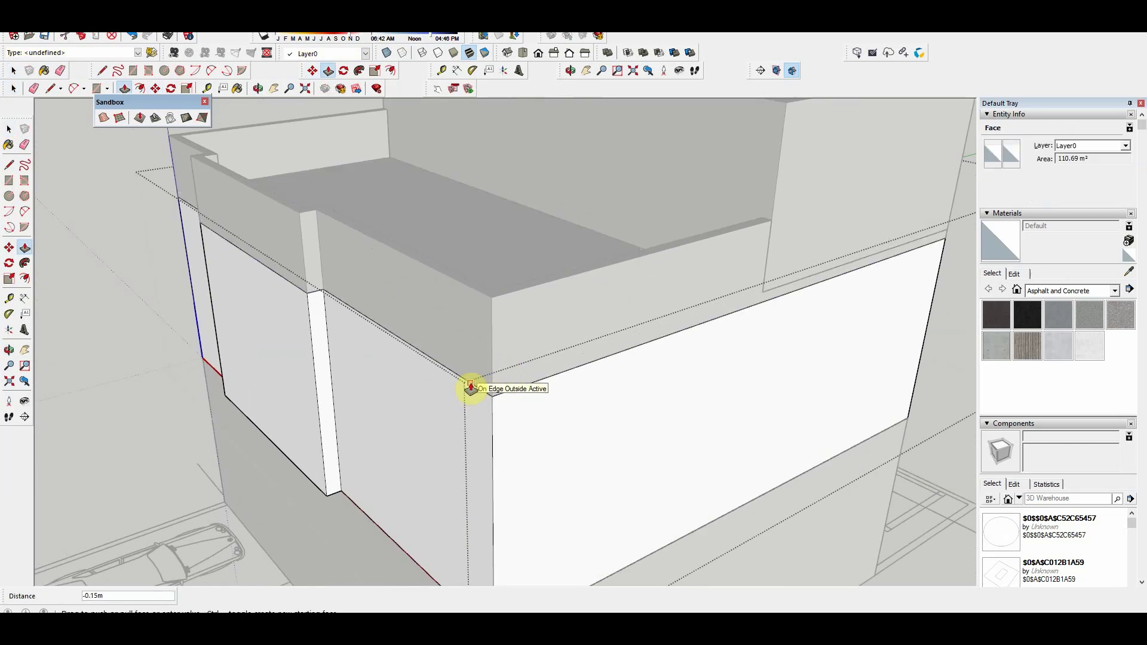
scroll(484, 399, down, 5)
mouse_move(471, 402)
middle_down()
mouse_move(691, 310)
mouse_move(481, 469)
middle_up()
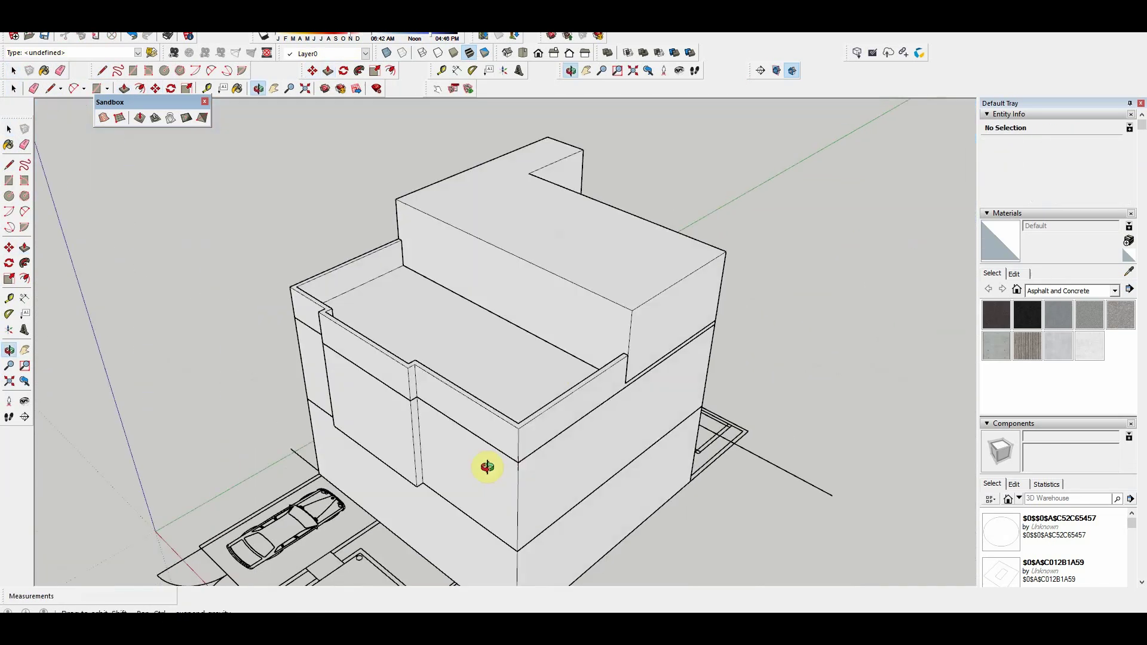
scroll(368, 451, up, 3)
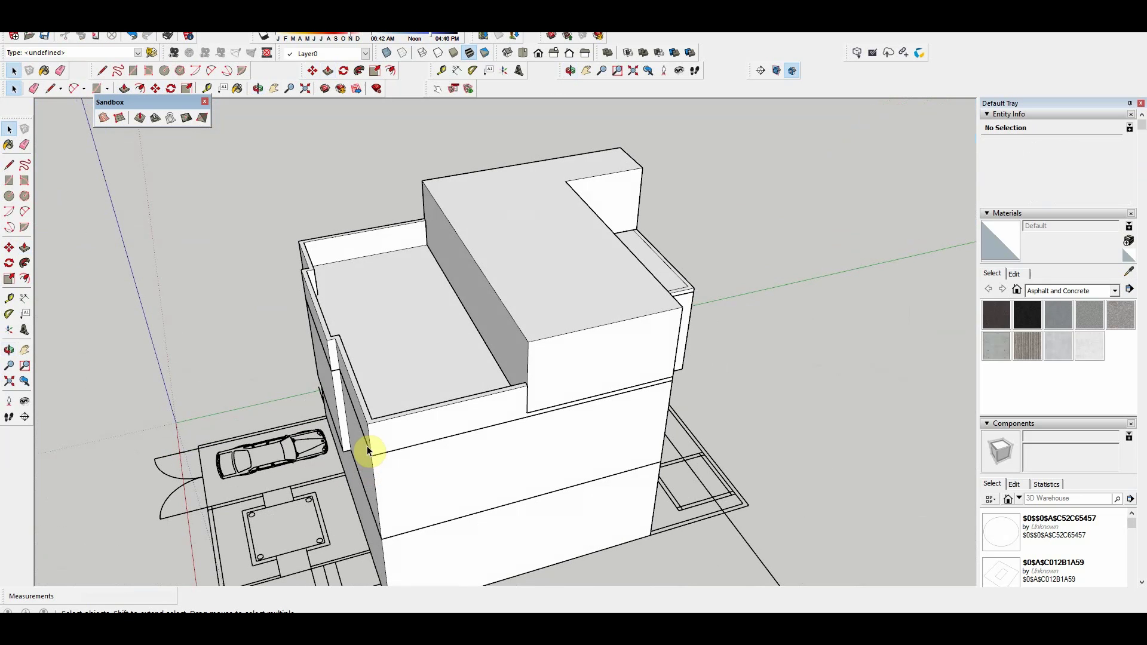
scroll(562, 265, down, 5)
scroll(413, 313, up, 3)
Step: Select the solid upper-floor block and view the floor plan from above
scroll(658, 456, up, 3)
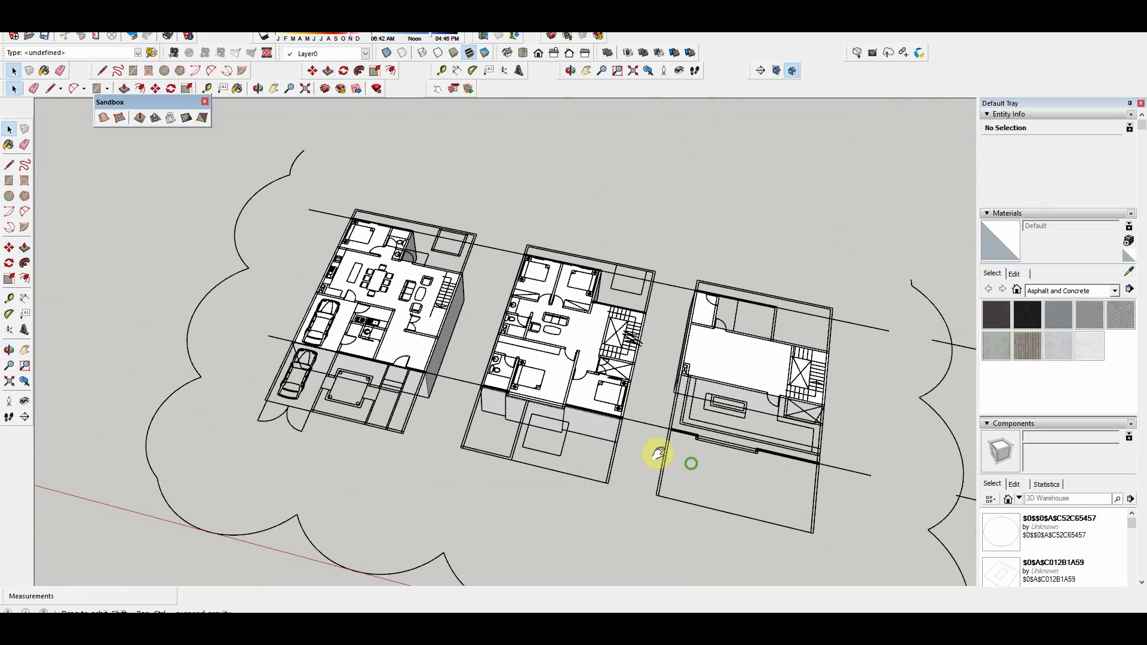
scroll(376, 351, up, 3)
scroll(376, 351, up, 3)
click(525, 418)
scroll(550, 396, down, 3)
scroll(550, 397, up, 5)
key(m)
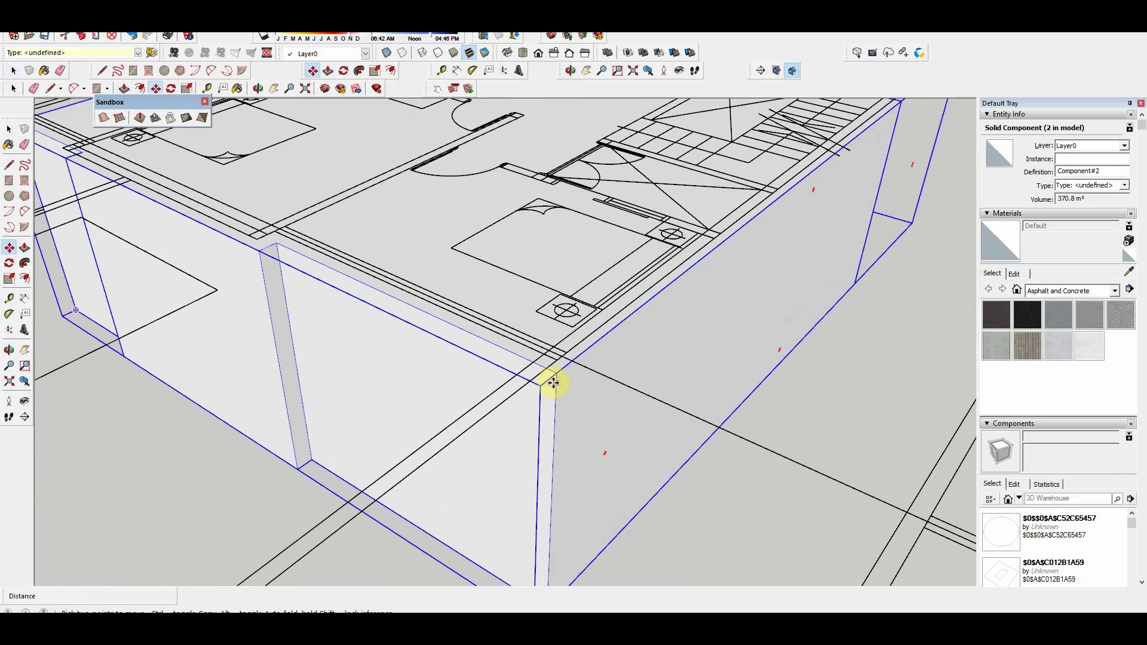
click(555, 362)
key(space)
middle_drag(555, 362, 530, 443)
scroll(530, 443, up, 3)
Step: Draw the first room rectangle on the block and push it down 3.35 m
click(546, 331)
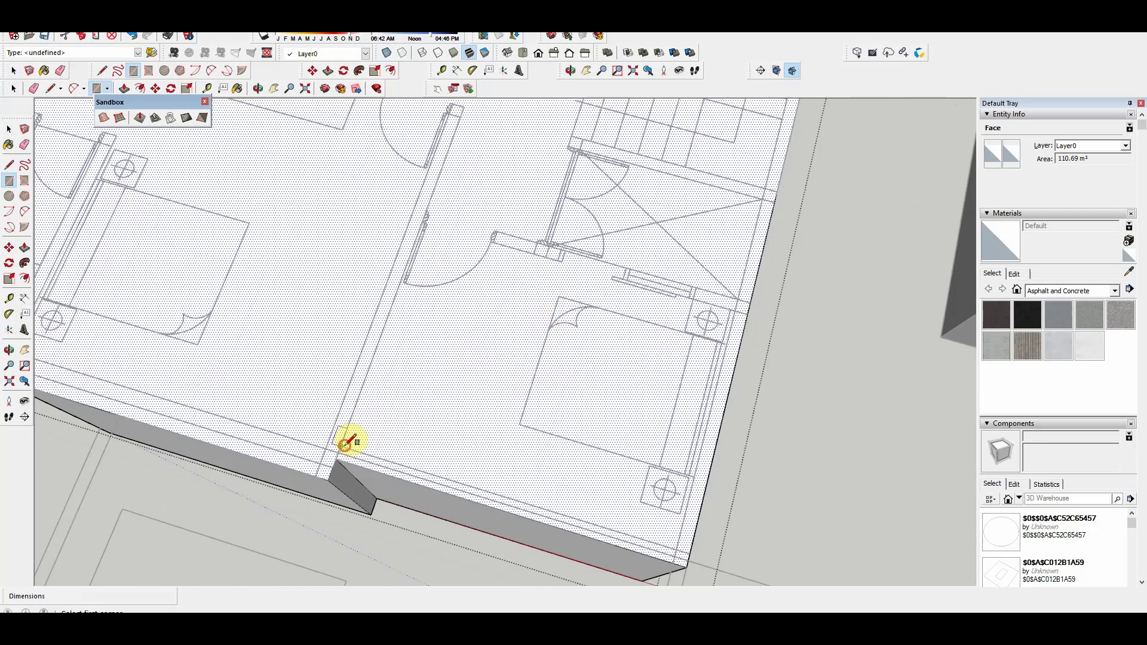
click(740, 304)
scroll(461, 410, down, 3)
key(p)
drag(538, 295, 333, 325)
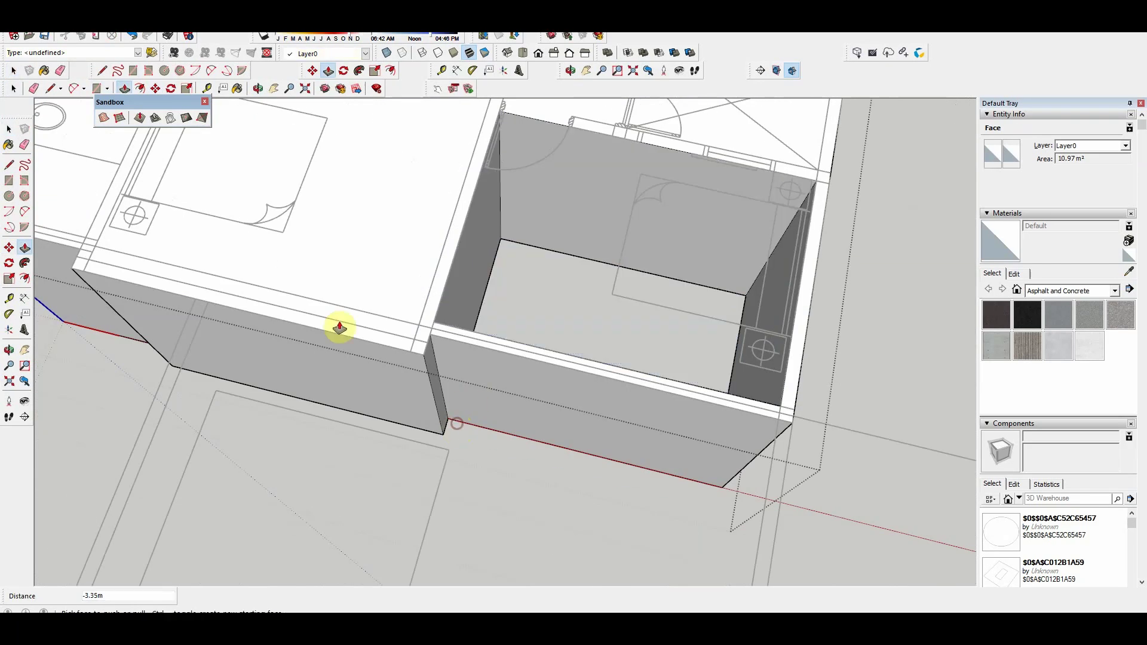
scroll(561, 502, up, 3)
Step: Split a wall face with a line and push that portion back
key(r)
mouse_move(394, 229)
middle_down()
mouse_move(584, 353)
mouse_move(597, 294)
mouse_move(462, 159)
mouse_move(401, 256)
mouse_move(489, 219)
mouse_move(510, 328)
middle_up()
key(l)
click(510, 325)
key(p)
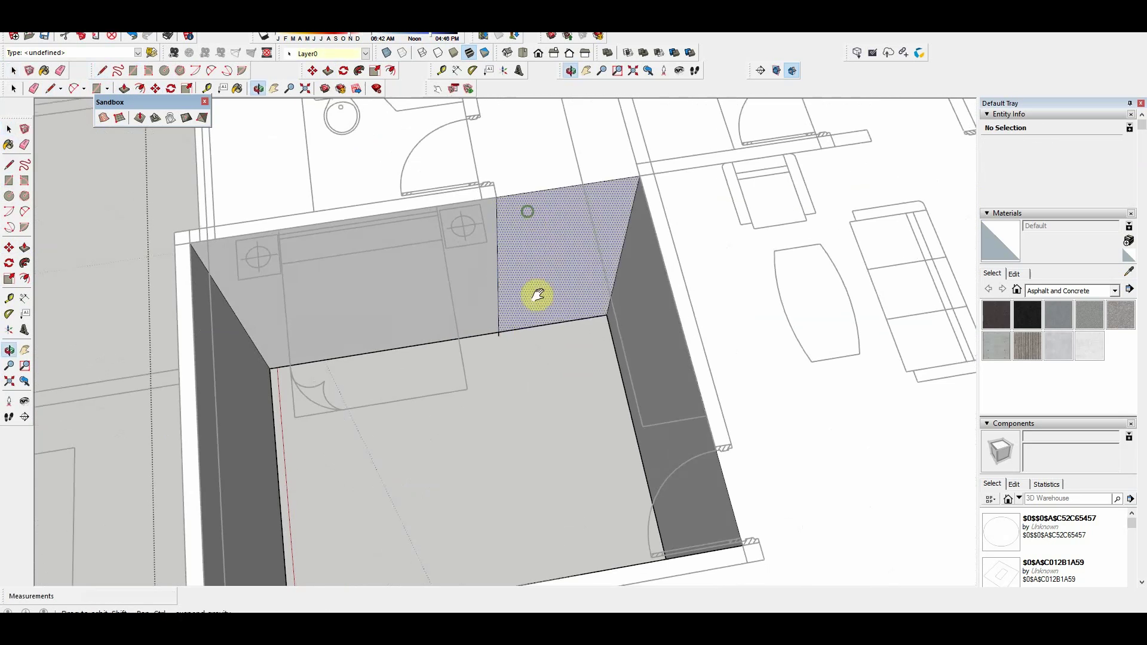
scroll(535, 296, down, 3)
drag(502, 378, 458, 212)
middle_drag(458, 213, 596, 399)
scroll(596, 399, up, 5)
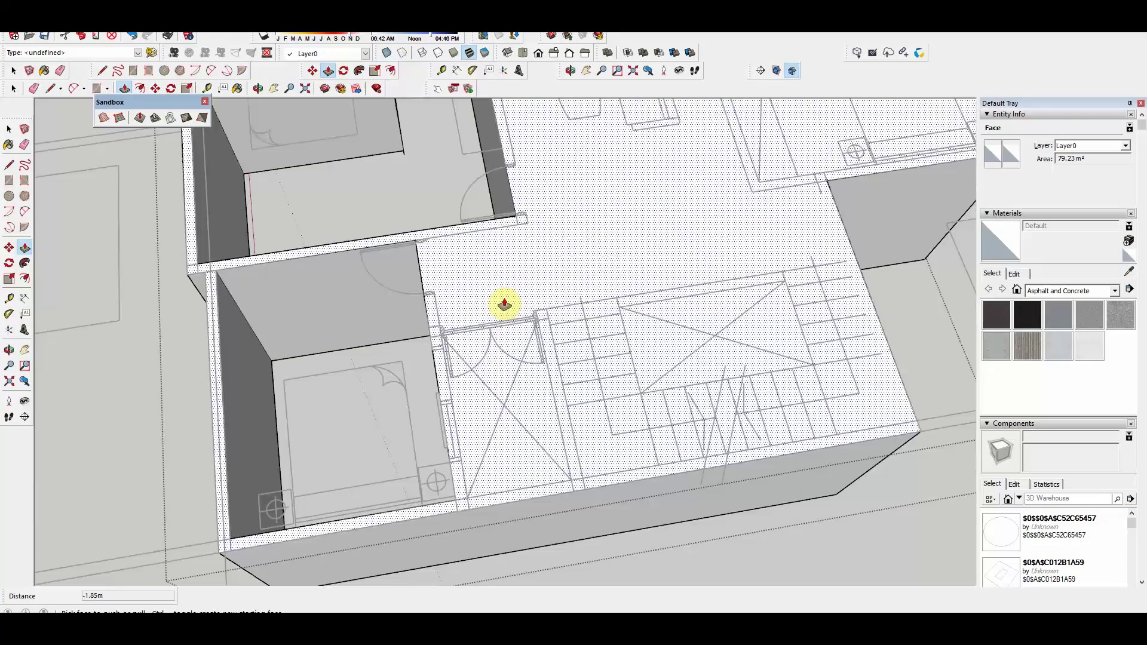
Step: Push the corridor floor down between the rooms and sketch a line on the wall
key(r)
middle_drag(500, 284, 538, 414)
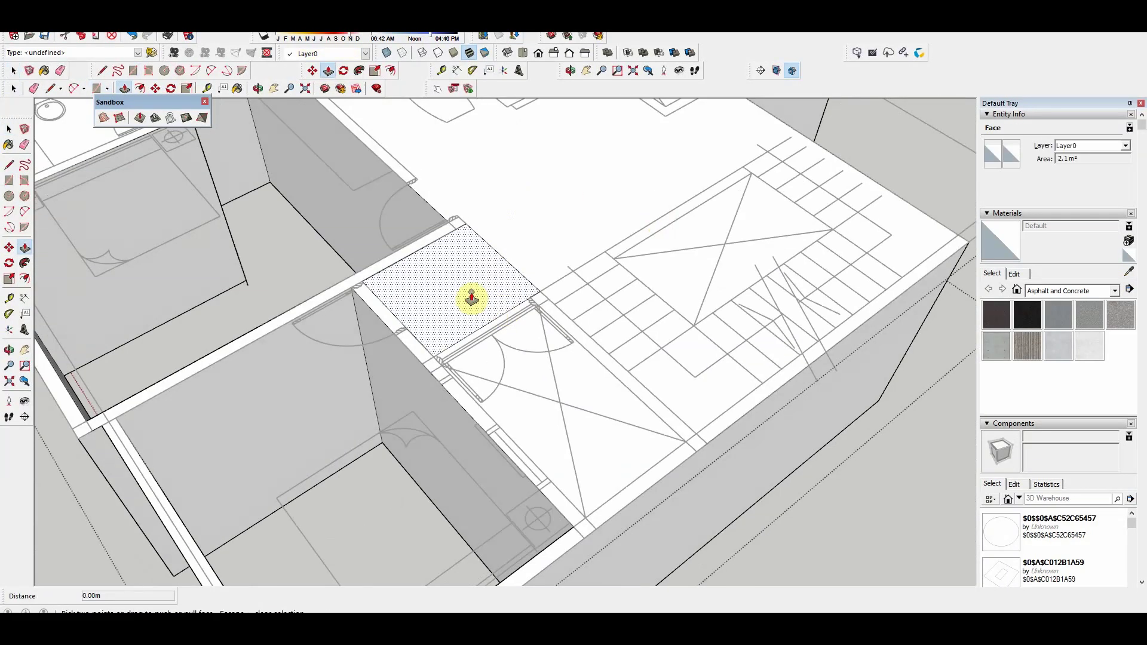
click(413, 445)
mouse_move(412, 445)
middle_down()
mouse_move(564, 237)
mouse_move(704, 159)
mouse_move(569, 251)
middle_up()
click(661, 228)
mouse_move(661, 228)
middle_down()
mouse_move(773, 456)
mouse_move(625, 378)
mouse_move(536, 397)
mouse_move(594, 259)
mouse_move(367, 292)
mouse_move(523, 417)
mouse_move(428, 379)
mouse_move(373, 391)
mouse_move(414, 345)
mouse_move(584, 328)
middle_up()
key(l)
click(638, 353)
key(space)
scroll(607, 447, down, 5)
Step: Draw a line from the wall corner to split off a narrow wall face
key(l)
scroll(565, 336, up, 3)
click(594, 341)
scroll(603, 371, down, 2)
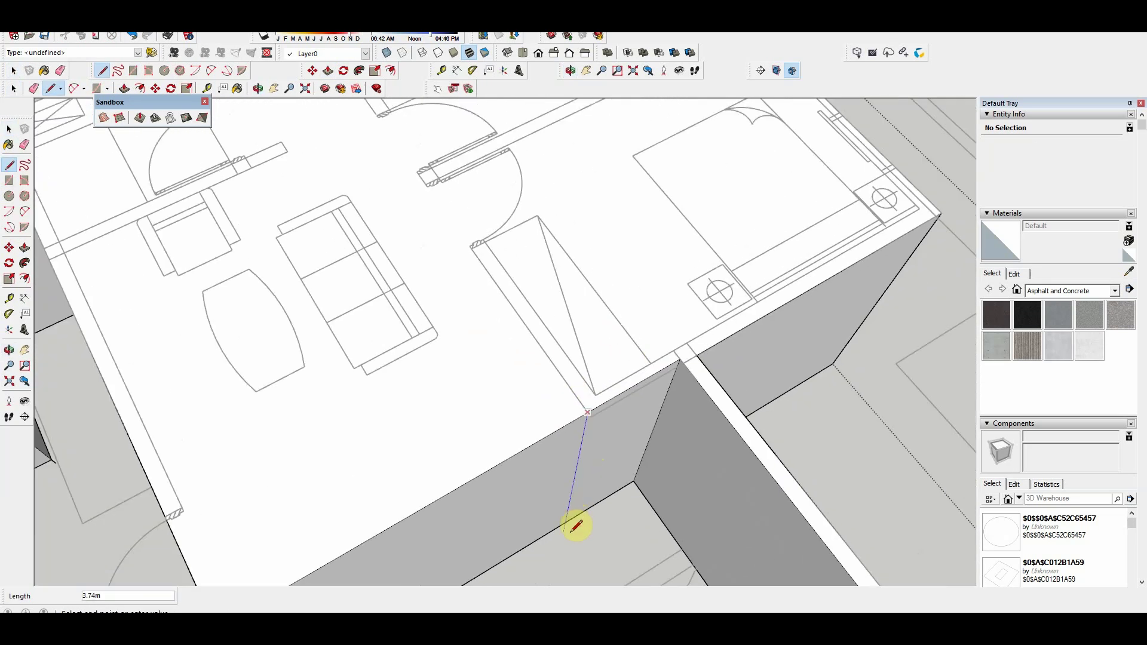
scroll(545, 493, down, 3)
key(p)
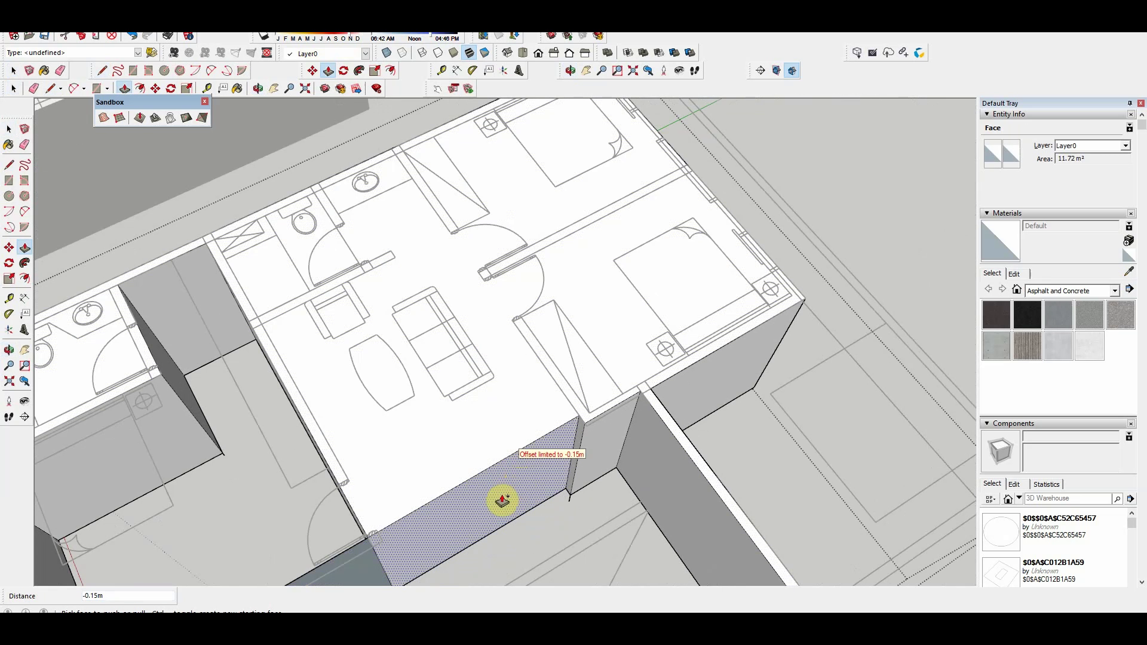
scroll(549, 413, up, 4)
key(l)
click(512, 341)
Step: Push the split narrow wall faces back to shape the interior walls
scroll(567, 365, down, 3)
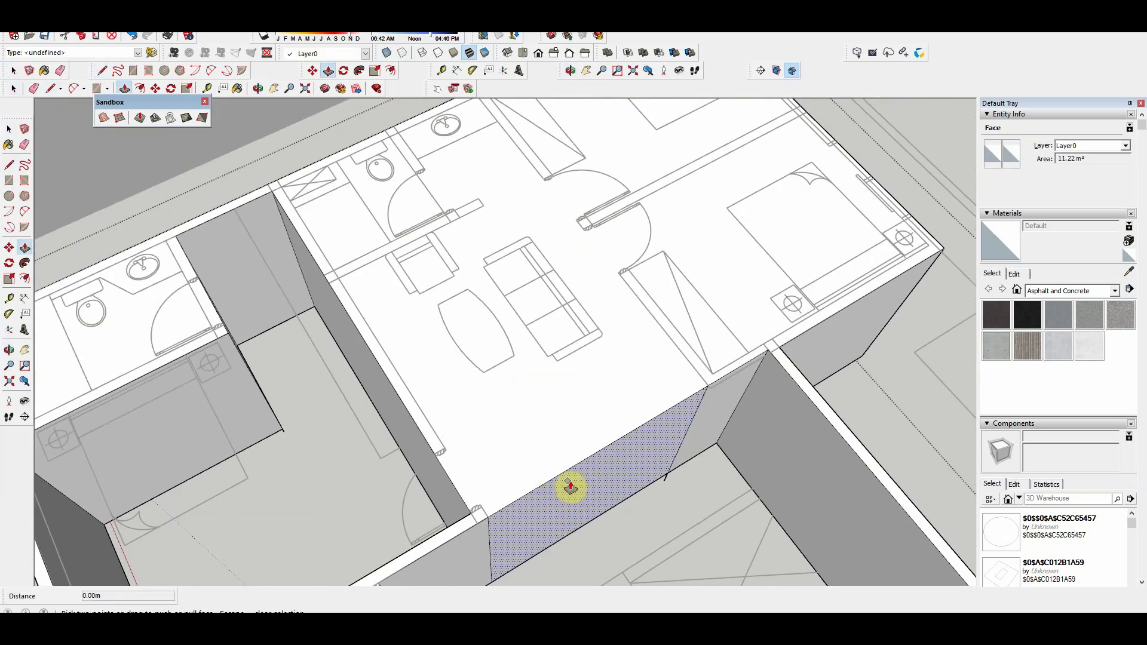
key(p)
scroll(501, 235, up, 3)
scroll(486, 332, up, 2)
key(l)
click(460, 305)
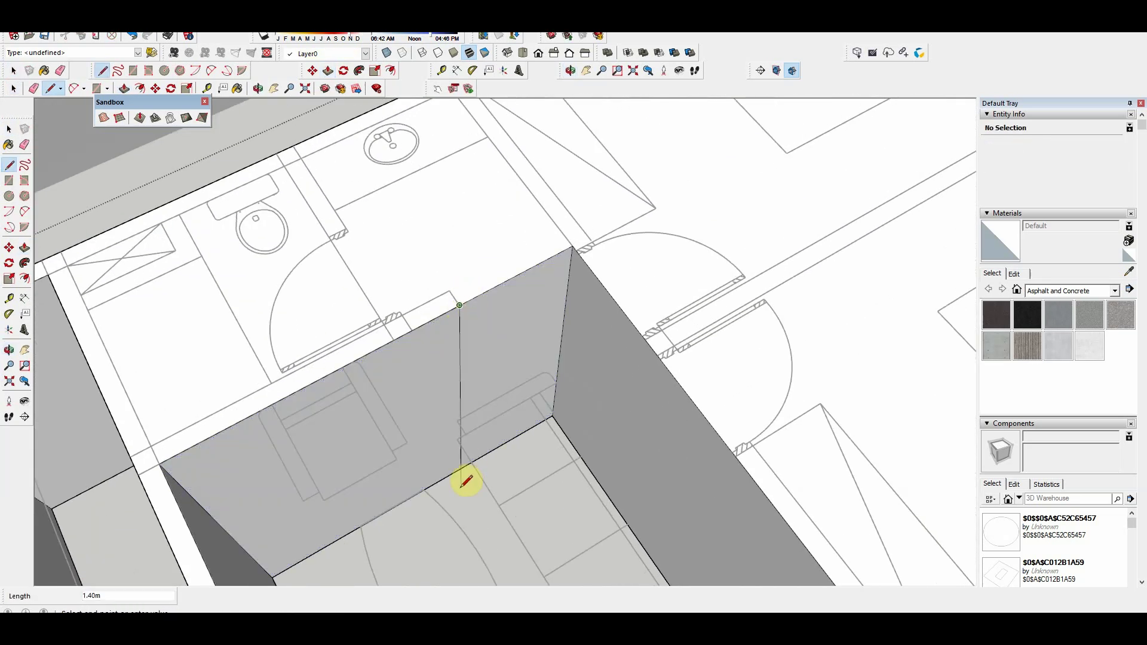
scroll(457, 470, up, 3)
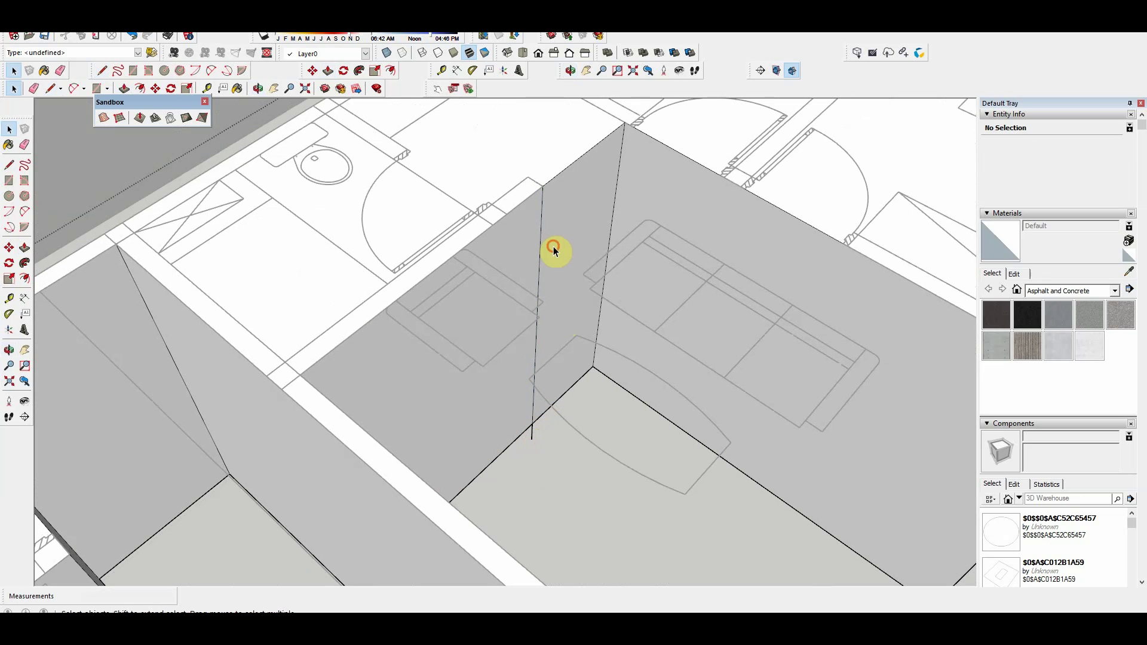
scroll(553, 250, down, 3)
key(p)
click(409, 256)
scroll(108, 486, up, 2)
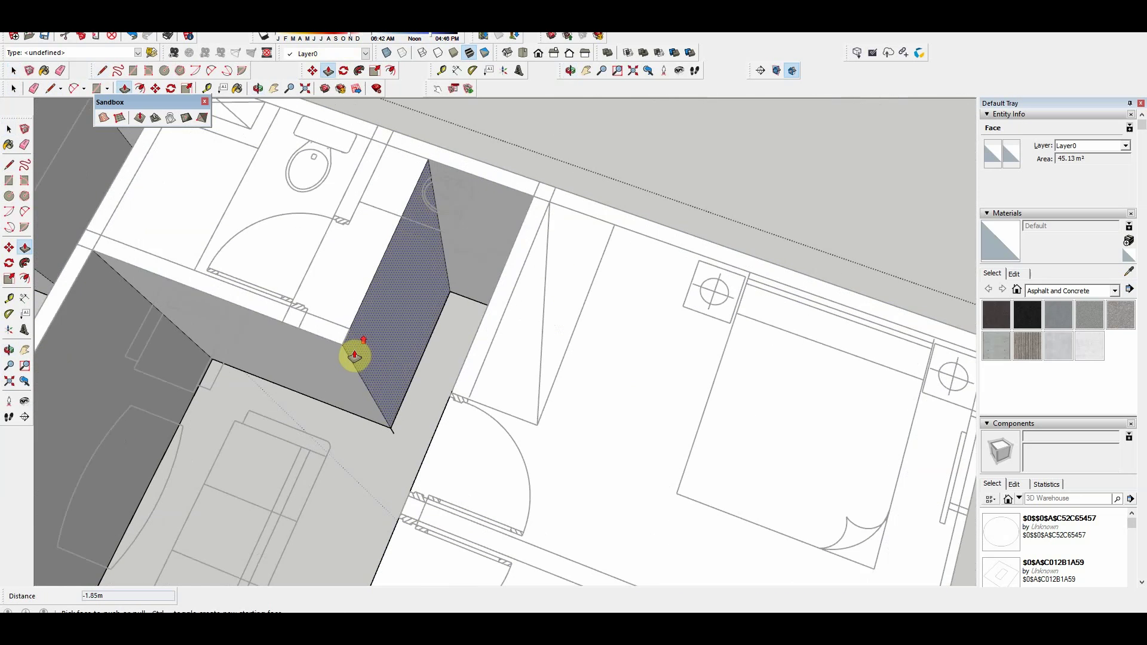
click(386, 259)
Step: Select the small leftover wall face
key(space)
scroll(377, 272, down, 3)
scroll(520, 384, up, 4)
click(448, 399)
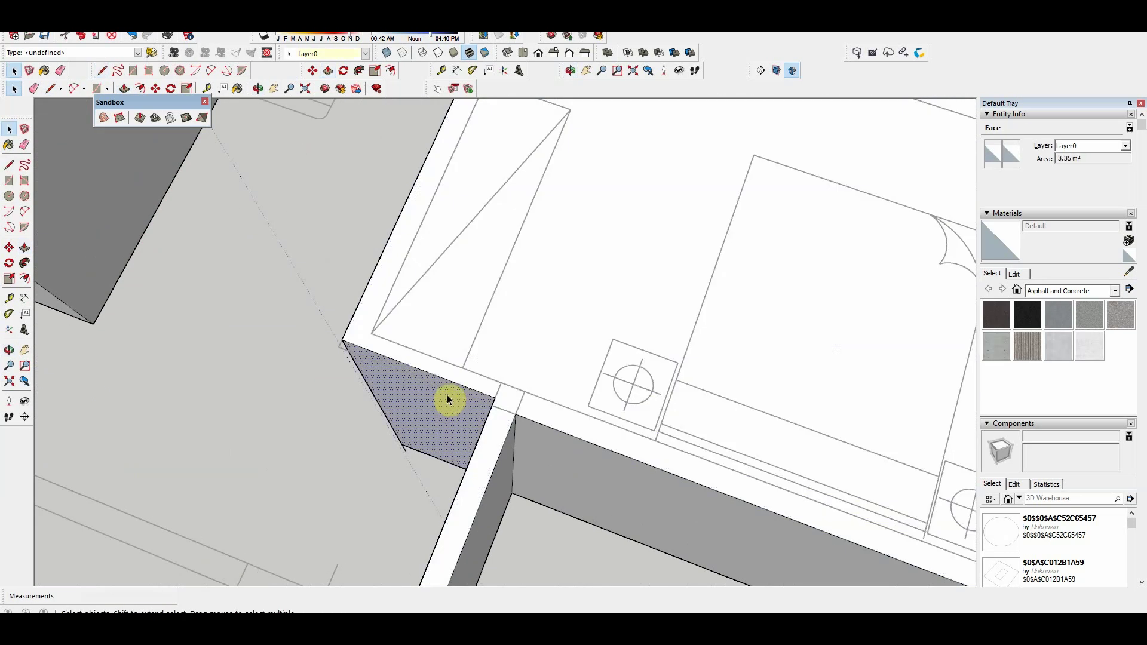
scroll(504, 410, down, 1)
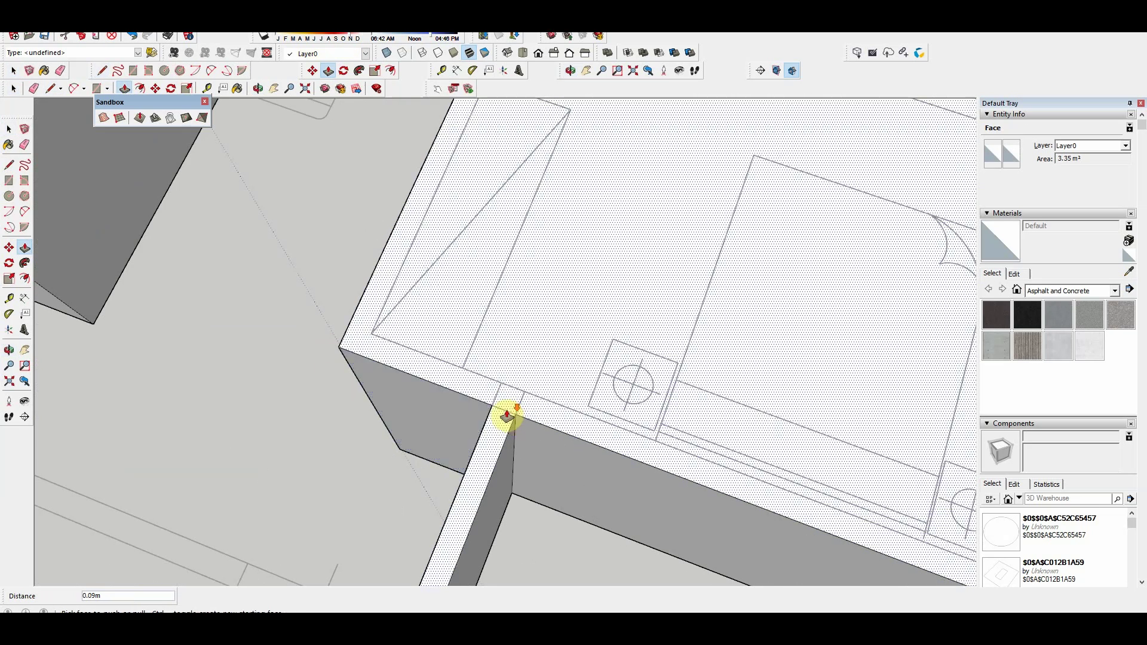
scroll(478, 430, down, 3)
Step: Draw a rectangle over the bedroom floor and push it down 3.35 m
key(r)
click(358, 406)
click(583, 336)
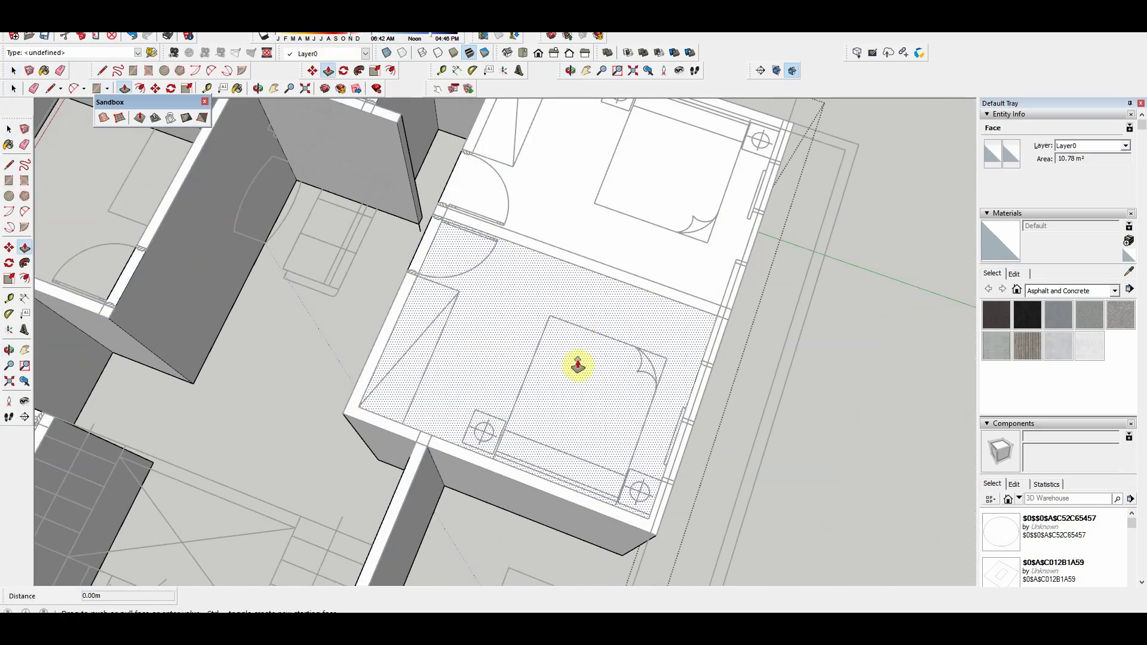
key(p)
click(532, 367)
click(625, 281)
scroll(513, 457, up, 3)
Step: Start the rectangle for the next room's floor
key(r)
click(329, 413)
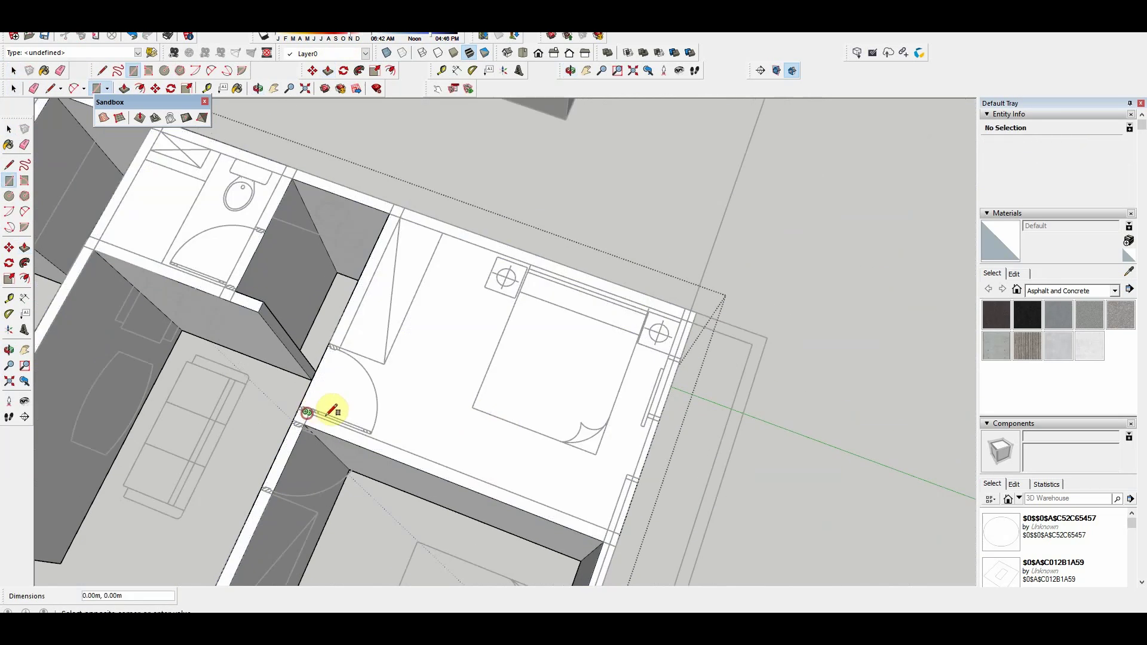
scroll(686, 315, up, 1)
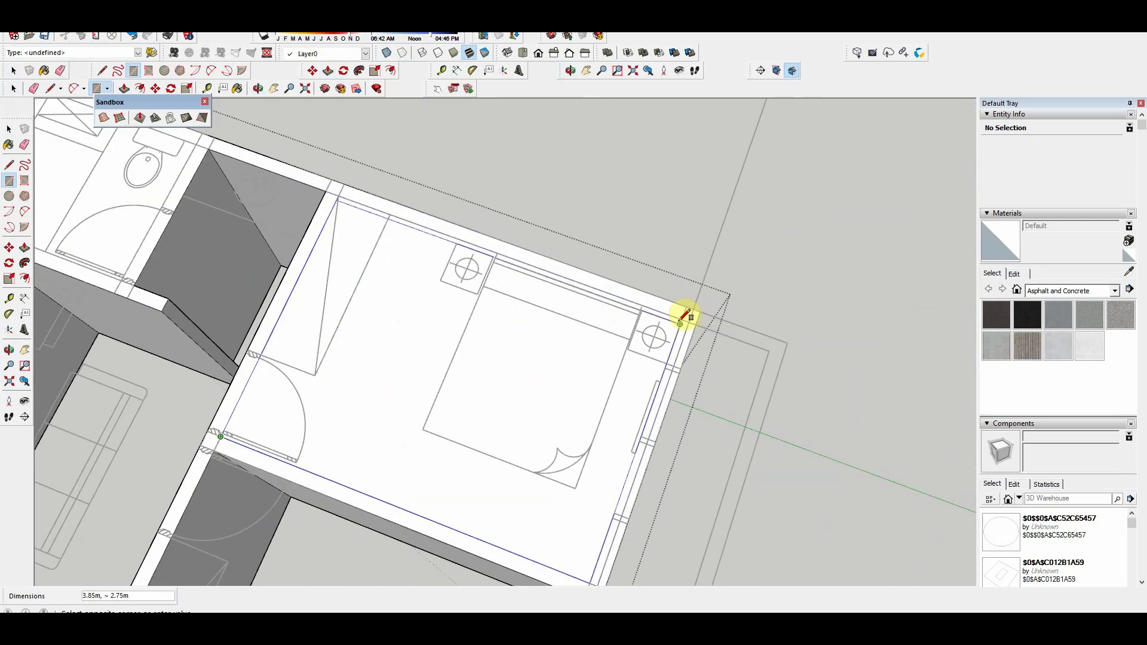
scroll(404, 359, down, 3)
scroll(397, 384, down, 2)
Step: From a top-down view, draw a rectangle over the upper-floor corridor floor
middle_drag(397, 384, 545, 451)
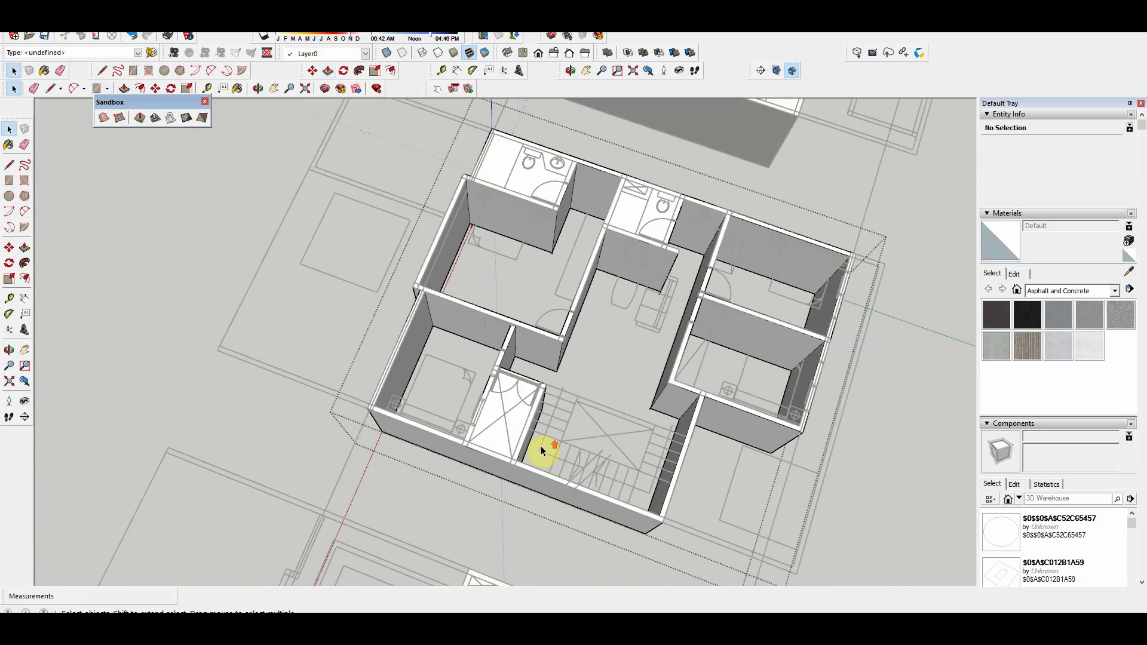
scroll(545, 451, up, 5)
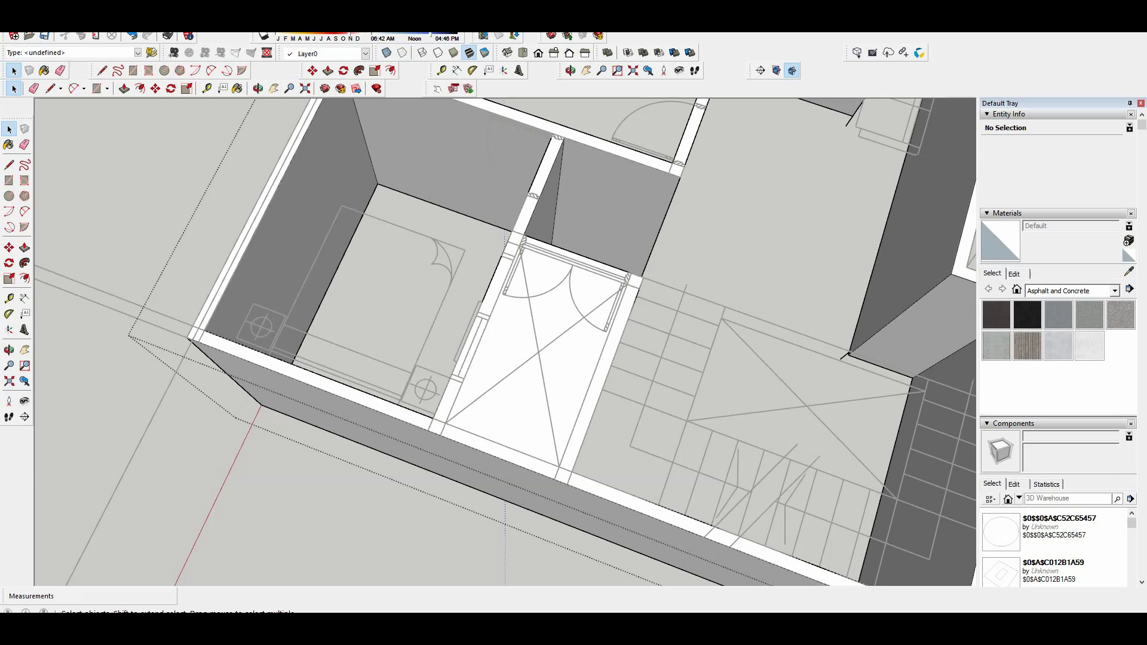
click(506, 436)
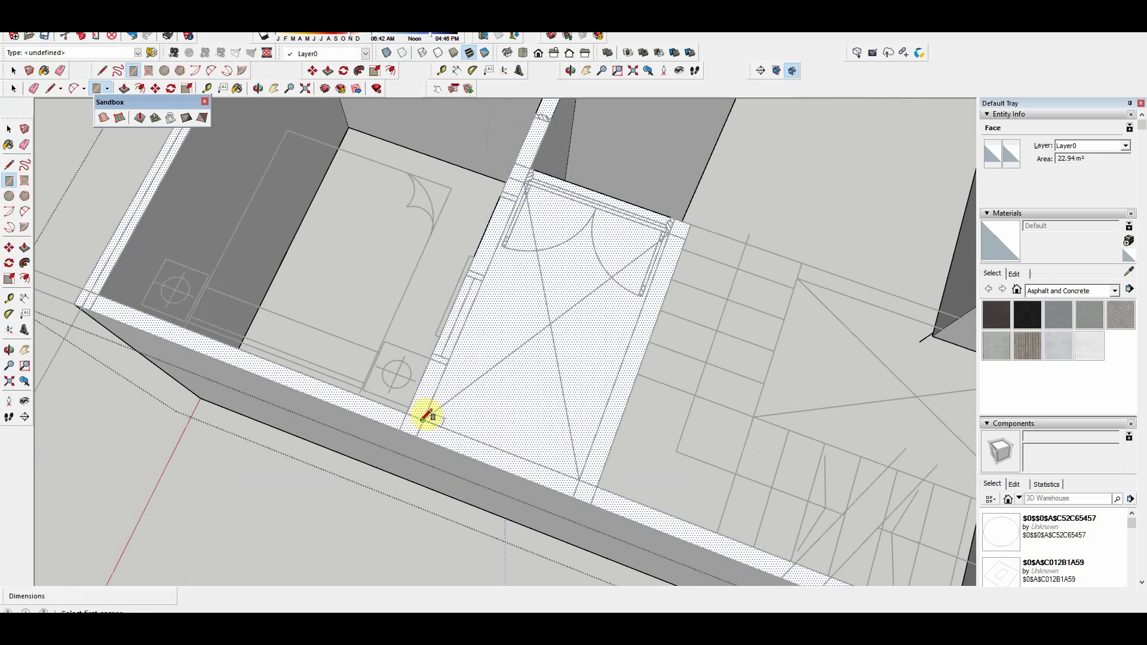
click(675, 235)
scroll(503, 432, down, 3)
scroll(371, 445, down, 3)
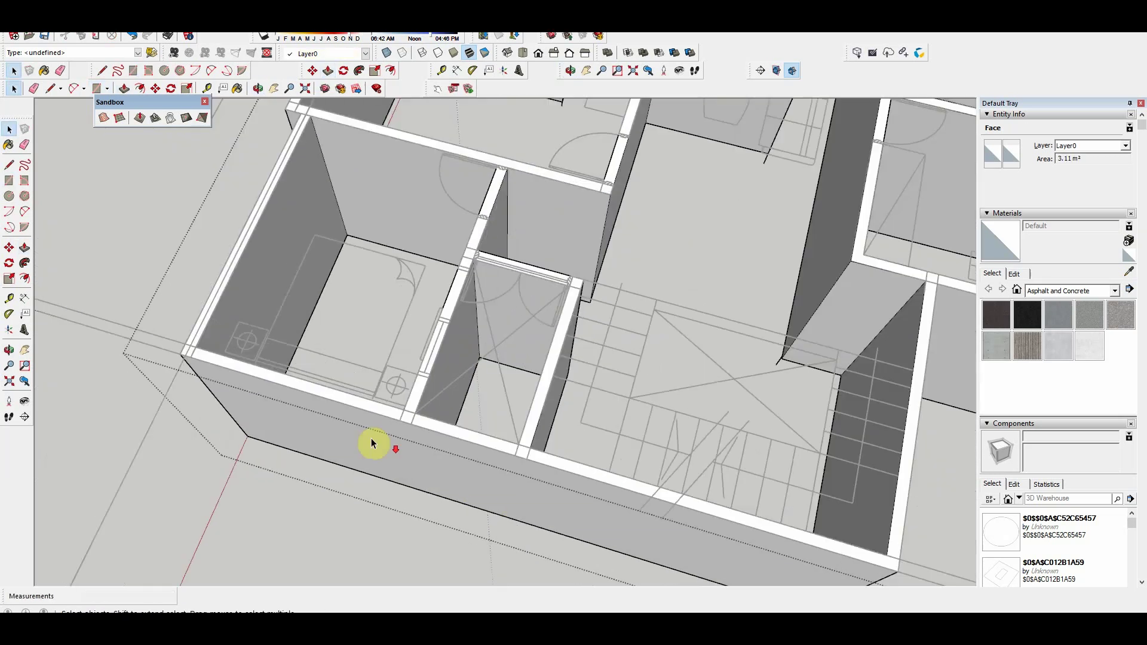
scroll(443, 426, down, 2)
key(space)
Step: Draw a rectangle over the upper-floor bathroom floor
scroll(443, 425, up, 3)
scroll(415, 328, up, 2)
click(340, 335)
key(r)
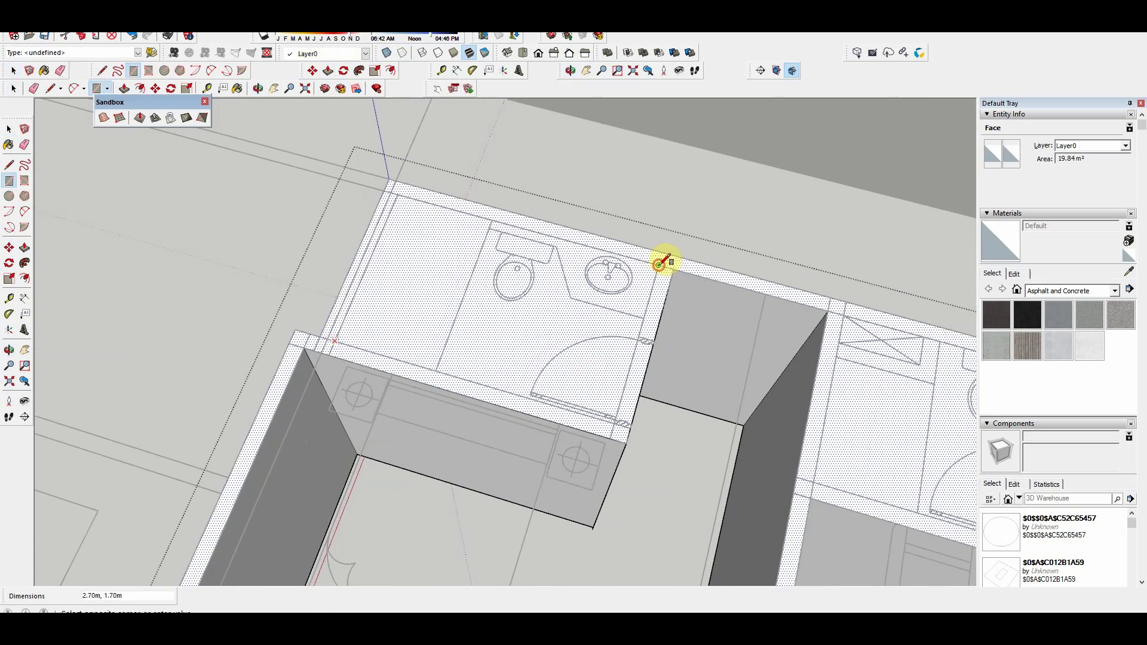
click(660, 263)
key(space)
scroll(395, 471, down, 3)
scroll(717, 469, up, 3)
Step: Open the upper-floor component for editing and push the small bathroom floor down
click(564, 454)
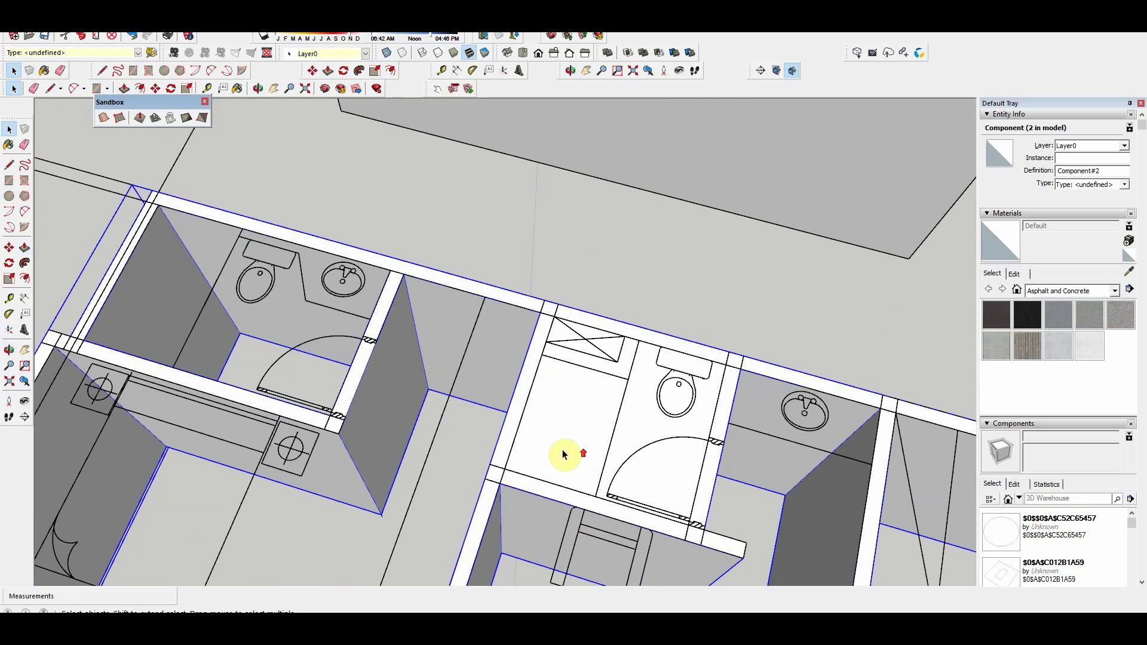
triple_click(563, 454)
scroll(510, 460, up, 2)
key(r)
shift+drag(585, 463, 487, 256)
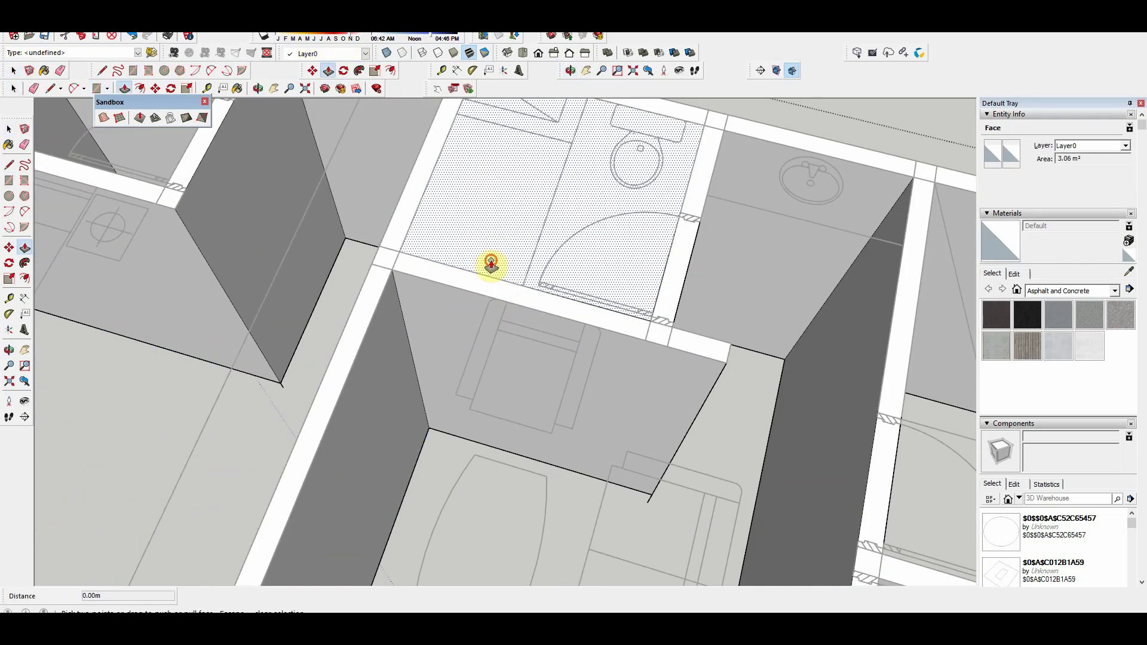
scroll(505, 325, down, 5)
scroll(580, 429, down, 3)
key(space)
Step: Draw a rectangle over the garage and push the garage area into a box
scroll(580, 429, up, 5)
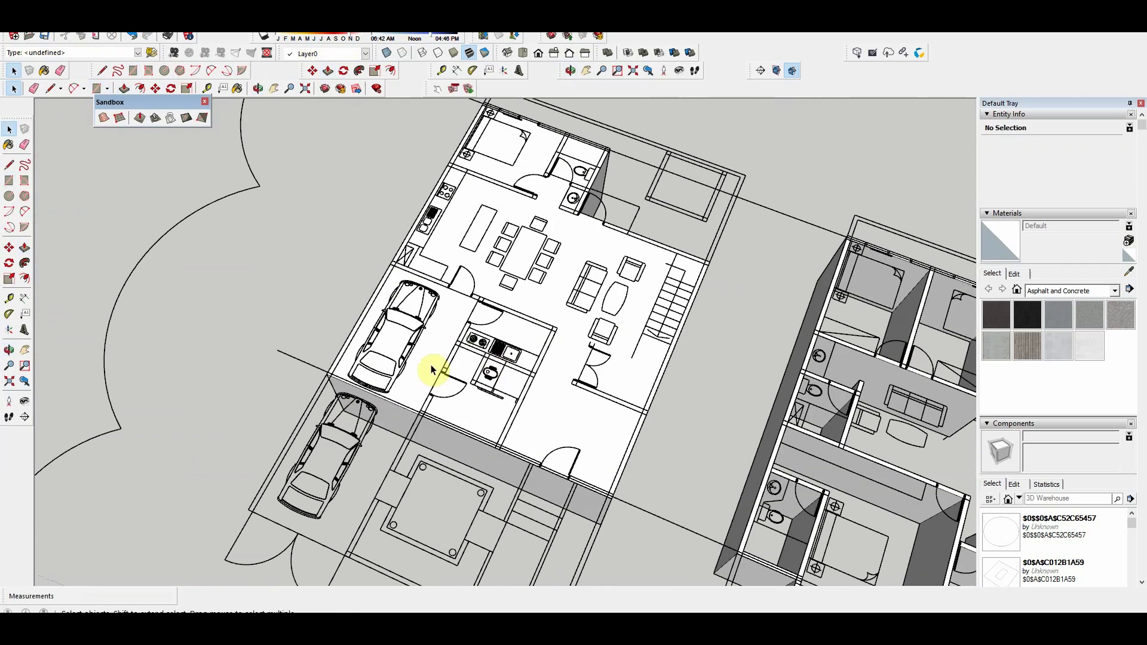
key(r)
click(487, 384)
scroll(524, 369, up, 5)
click(346, 190)
scroll(551, 404, down, 3)
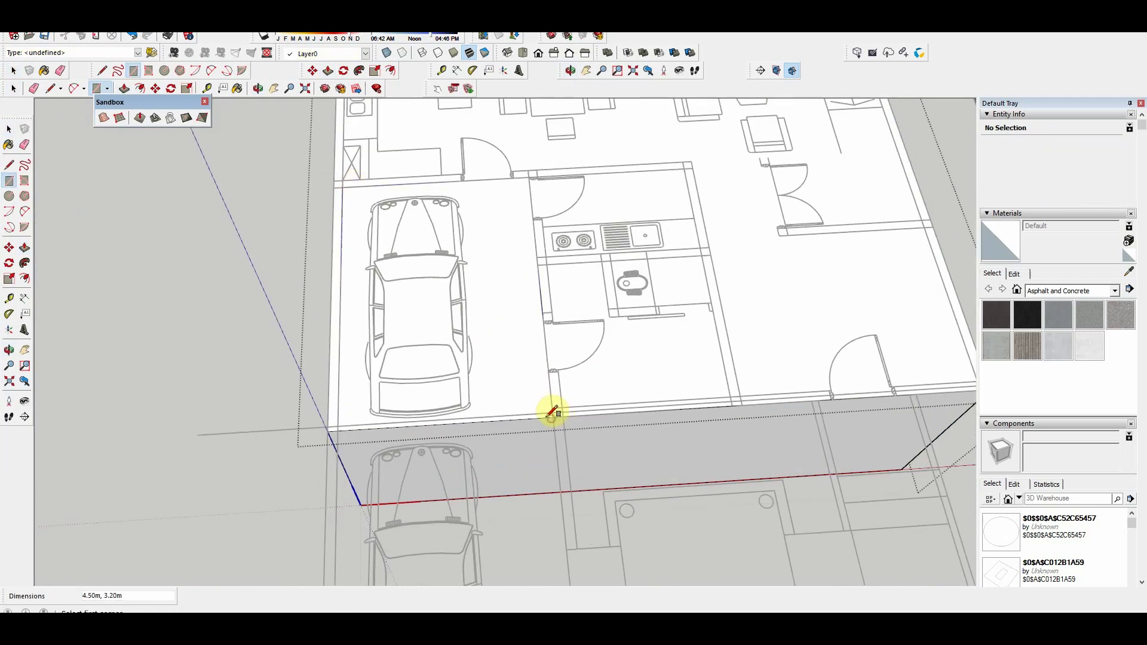
key(p)
click(550, 405)
click(530, 502)
scroll(525, 477, up, 2)
scroll(525, 477, up, 3)
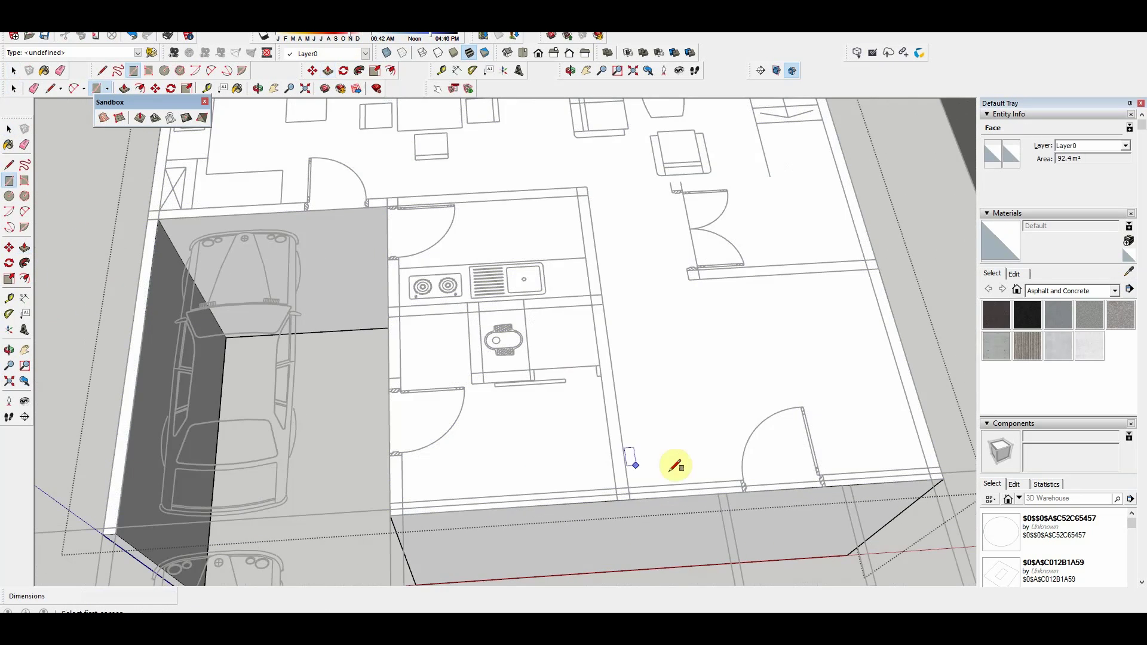
Step: Push the right room's floor down, then draw another rectangle and sink it 3.50 m
click(840, 308)
click(740, 402)
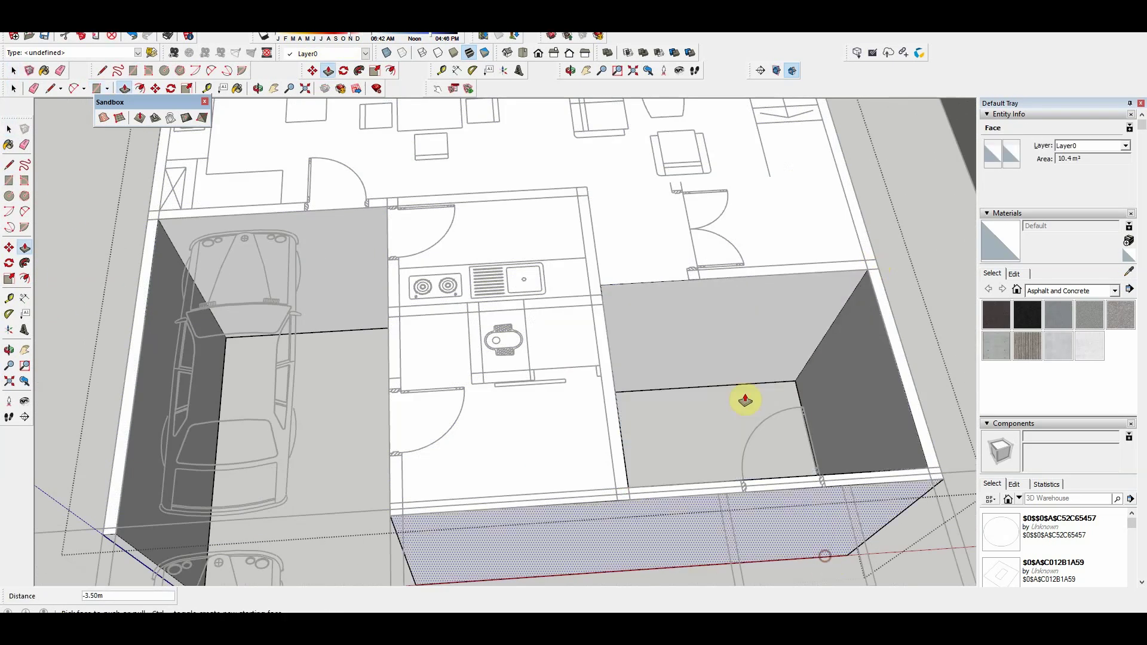
scroll(622, 474, up, 3)
key(r)
click(563, 489)
click(642, 325)
key(p)
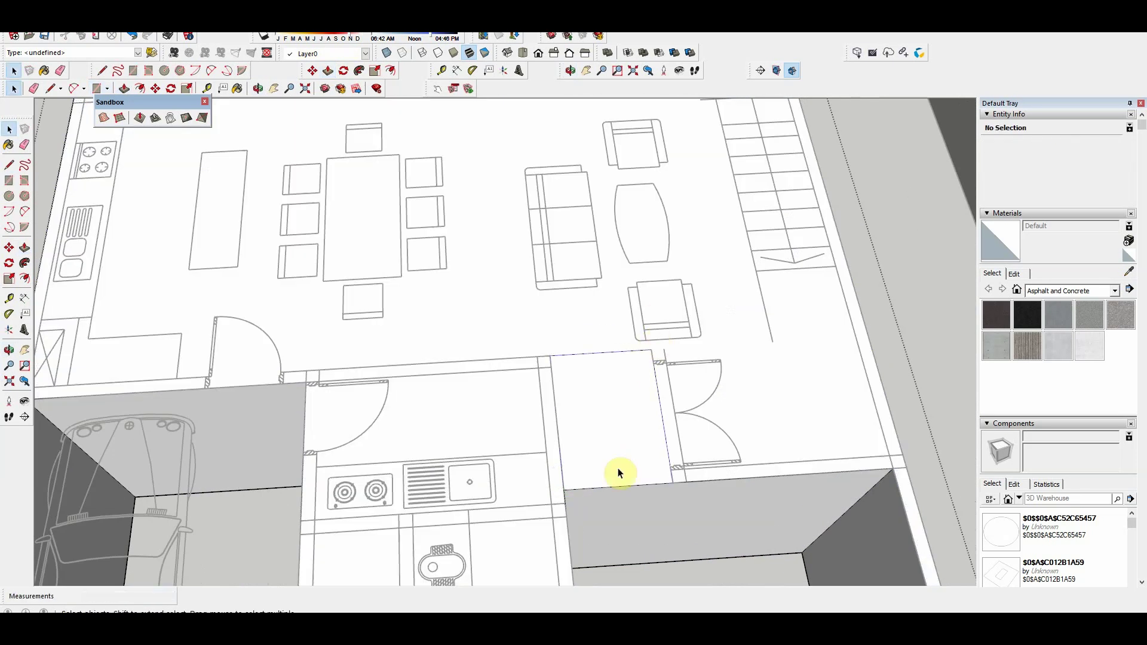
click(620, 468)
click(622, 573)
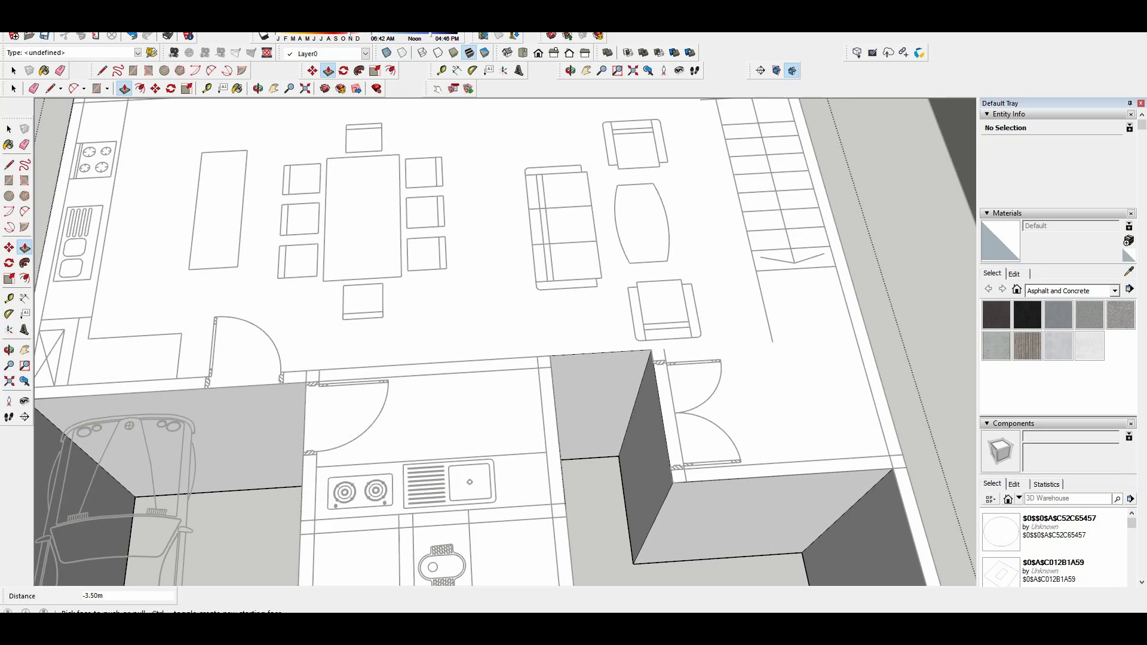
key(space)
Step: Push another ground-floor room's floor down so its walls stand up
click(772, 397)
scroll(594, 414, up, 2)
scroll(594, 415, down, 3)
key(p)
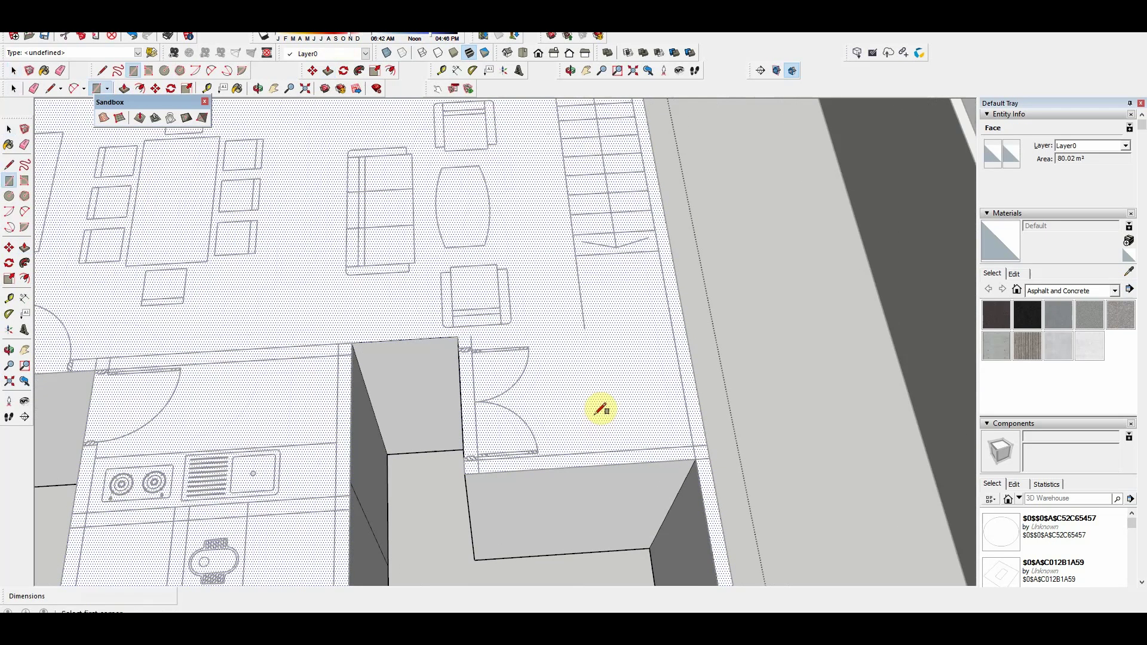
drag(655, 402, 628, 488)
click(628, 489)
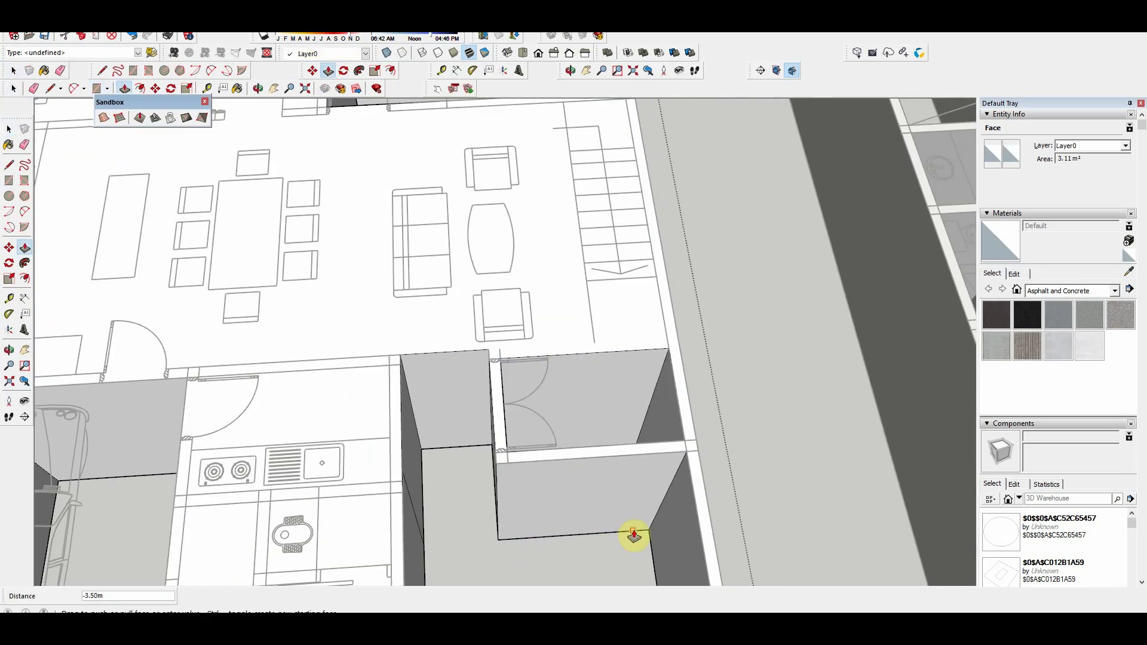
key(space)
scroll(704, 312, up, 3)
Step: Select the next floor face, then start and cancel a line
click(698, 406)
scroll(698, 475, up, 1)
key(l)
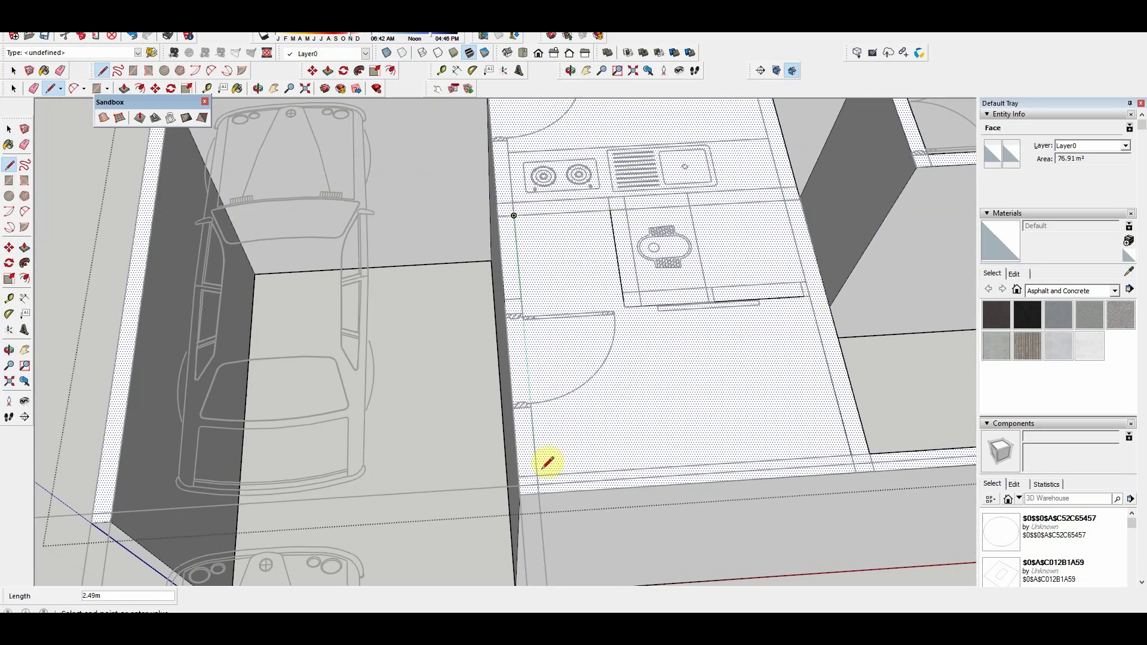
key(Escape)
key(space)
scroll(617, 441, down, 3)
scroll(645, 477, up, 2)
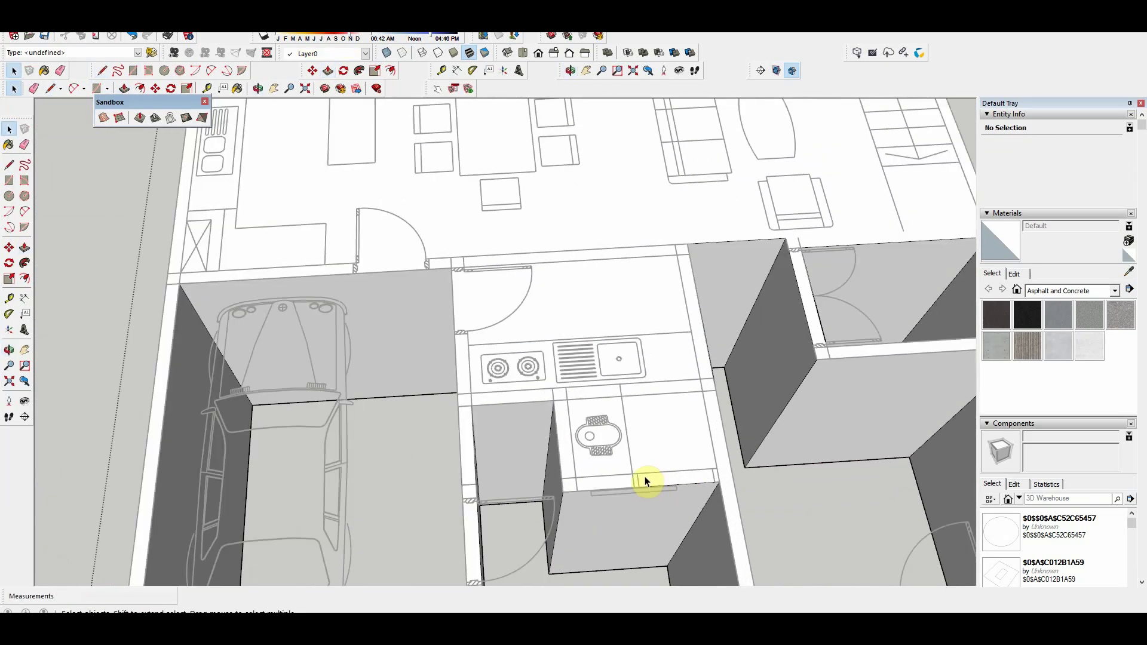
scroll(653, 430, down, 2)
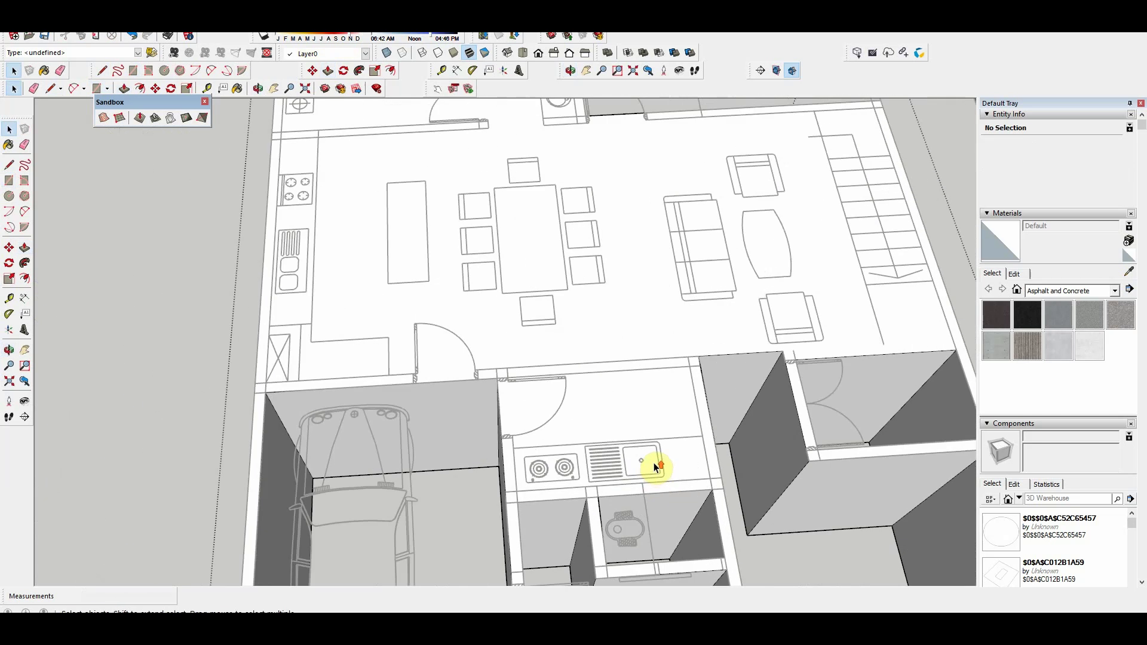
Step: Select and clear the kitchen floor, then orbit to view the extruded plan in 3D
click(626, 422)
key(p)
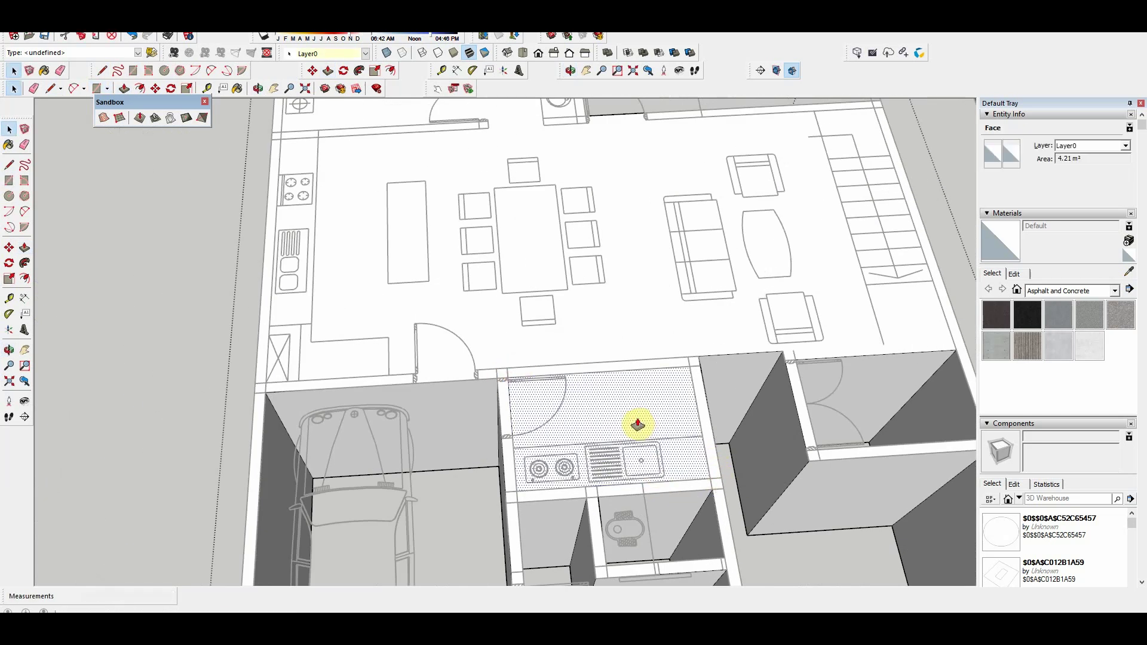
key(Escape)
scroll(625, 413, down, 3)
scroll(496, 446, up, 2)
key(r)
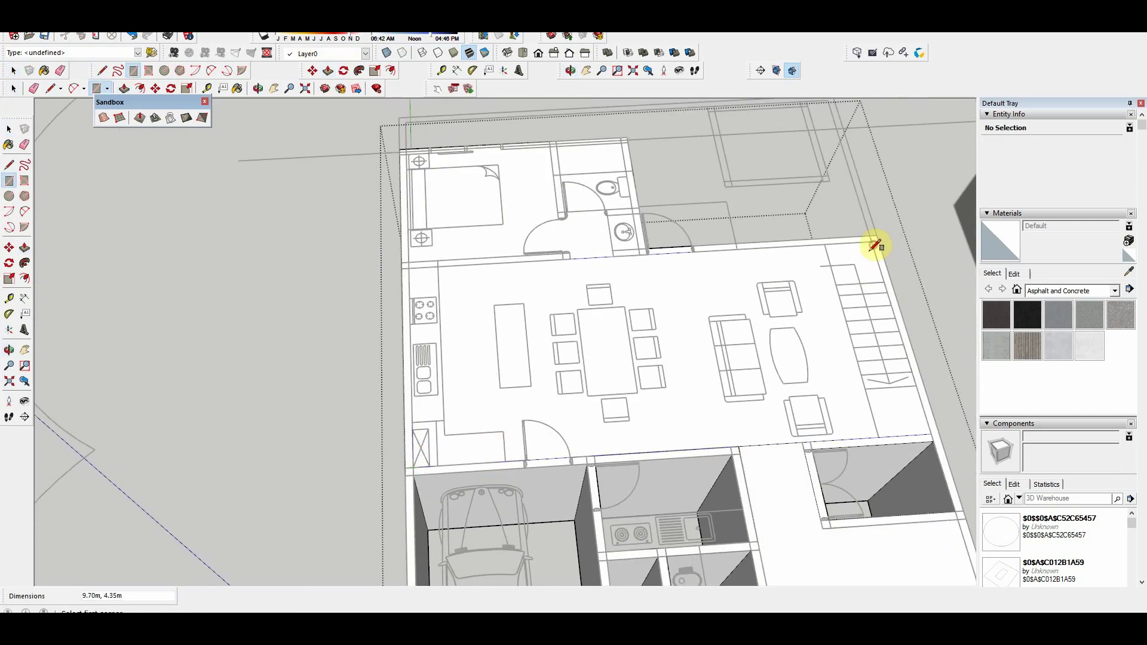
key(space)
click(689, 399)
scroll(693, 398, down, 2)
middle_drag(693, 398, 653, 376)
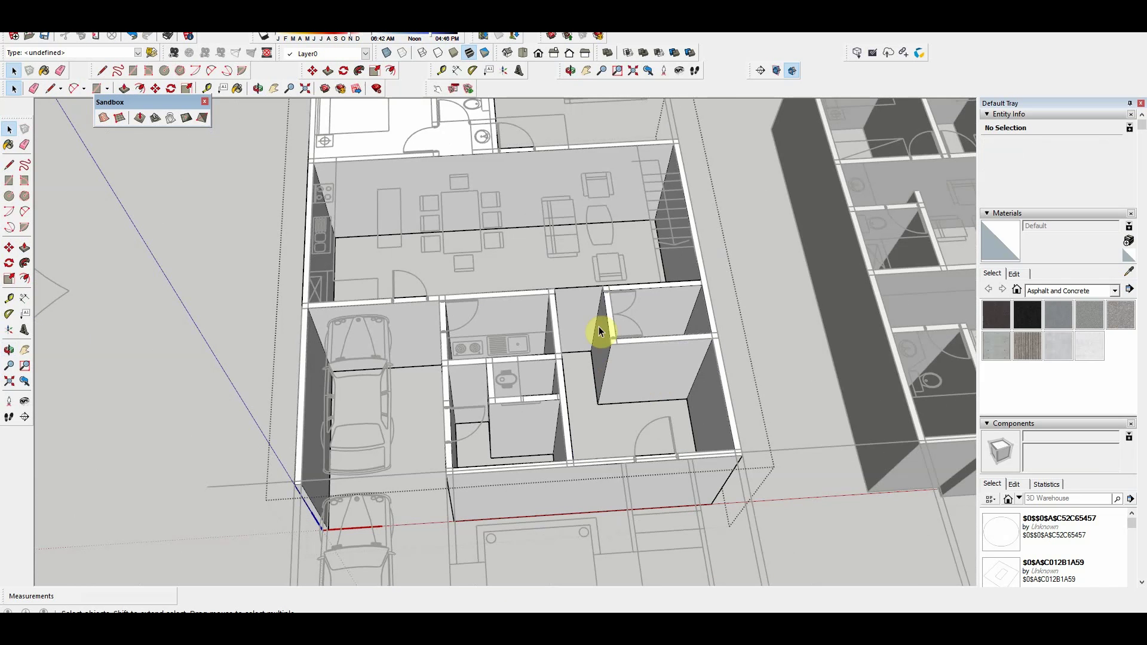
Step: Return the corridor floor to flat and orbit around the house
scroll(600, 331, up, 3)
scroll(577, 345, up, 2)
click(577, 320)
key(p)
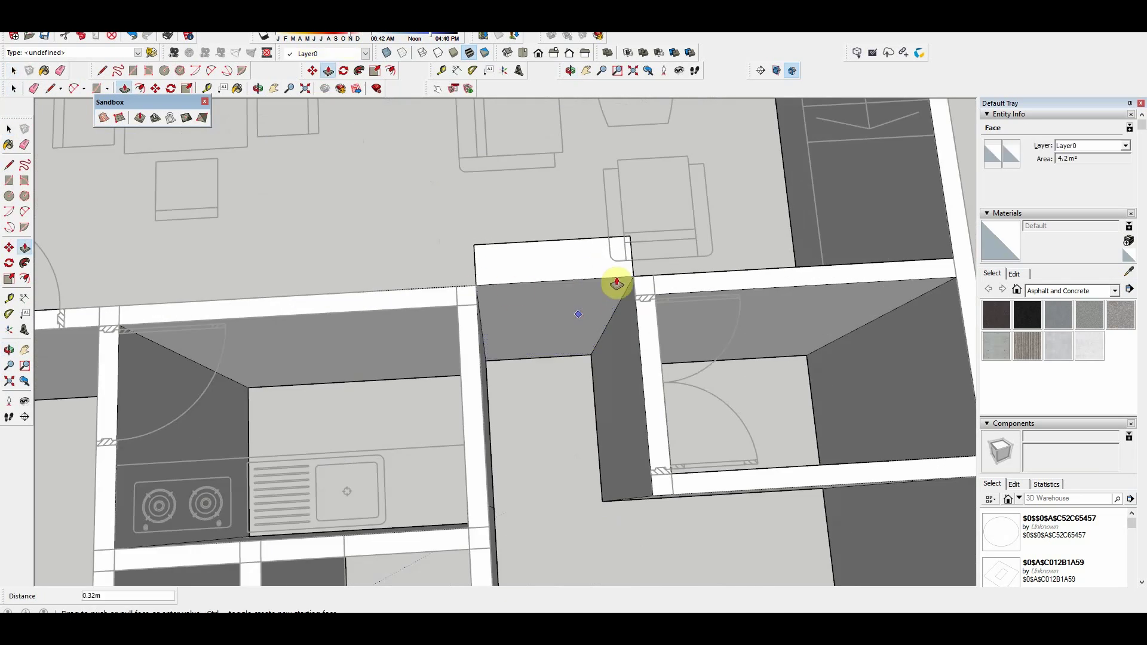
click(564, 344)
key(space)
scroll(546, 372, down, 3)
mouse_move(546, 372)
middle_down()
mouse_move(531, 339)
mouse_move(622, 392)
middle_up()
Step: Draw a rectangle over the bedroom and sink it 3.50 m to open the room
scroll(623, 392, up, 3)
click(565, 419)
key(r)
click(218, 146)
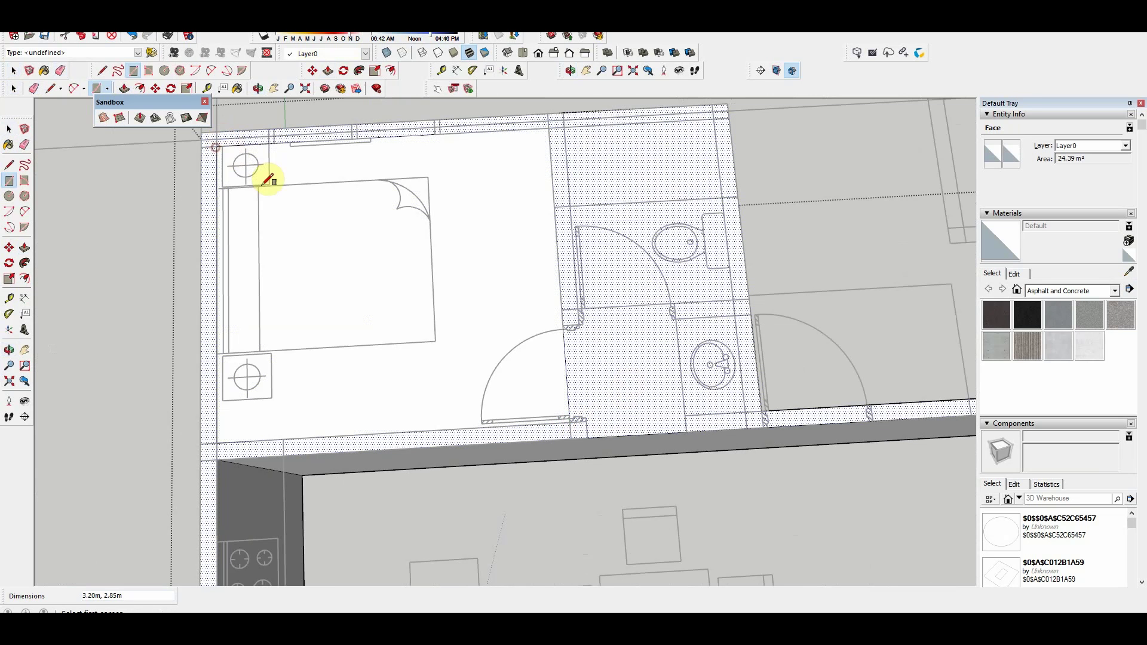
key(p)
click(484, 328)
scroll(636, 307, down, 3)
Step: Draw a rectangle over the bathroom, select its floor, and orbit back to the whole house
key(r)
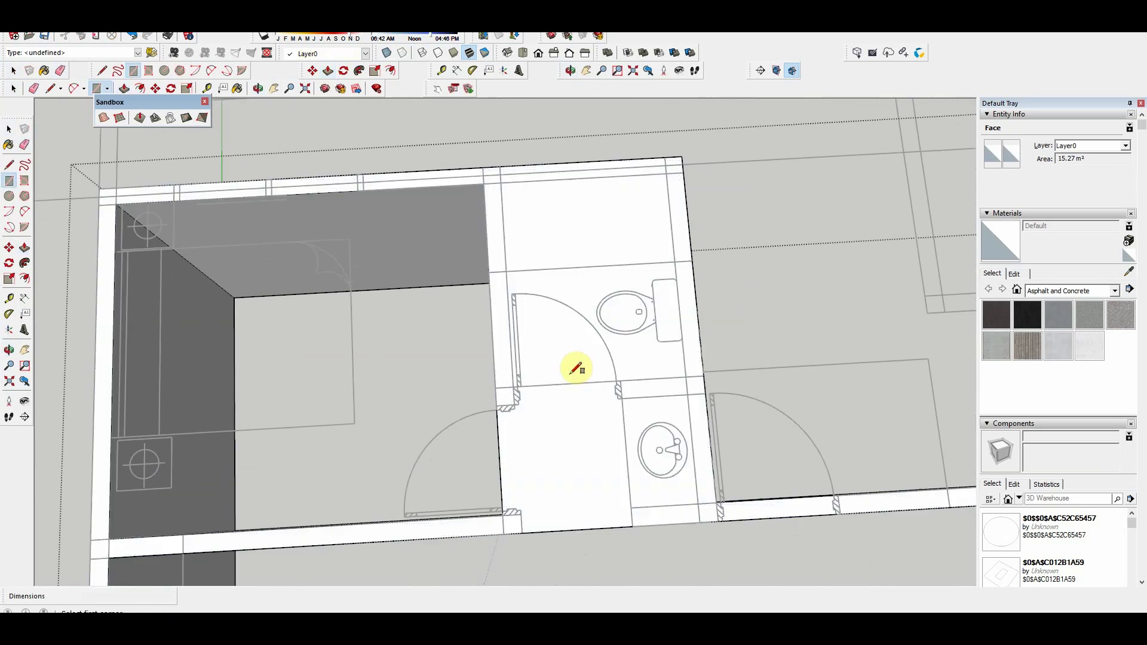
click(705, 520)
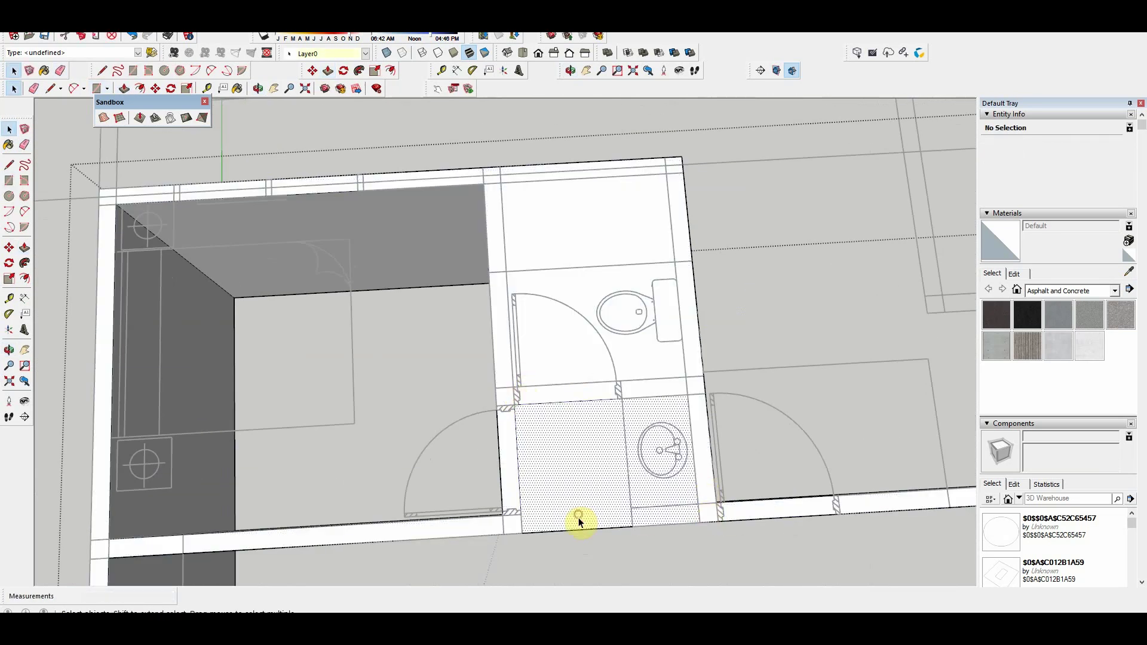
middle_drag(583, 520, 619, 525)
scroll(658, 382, up, 2)
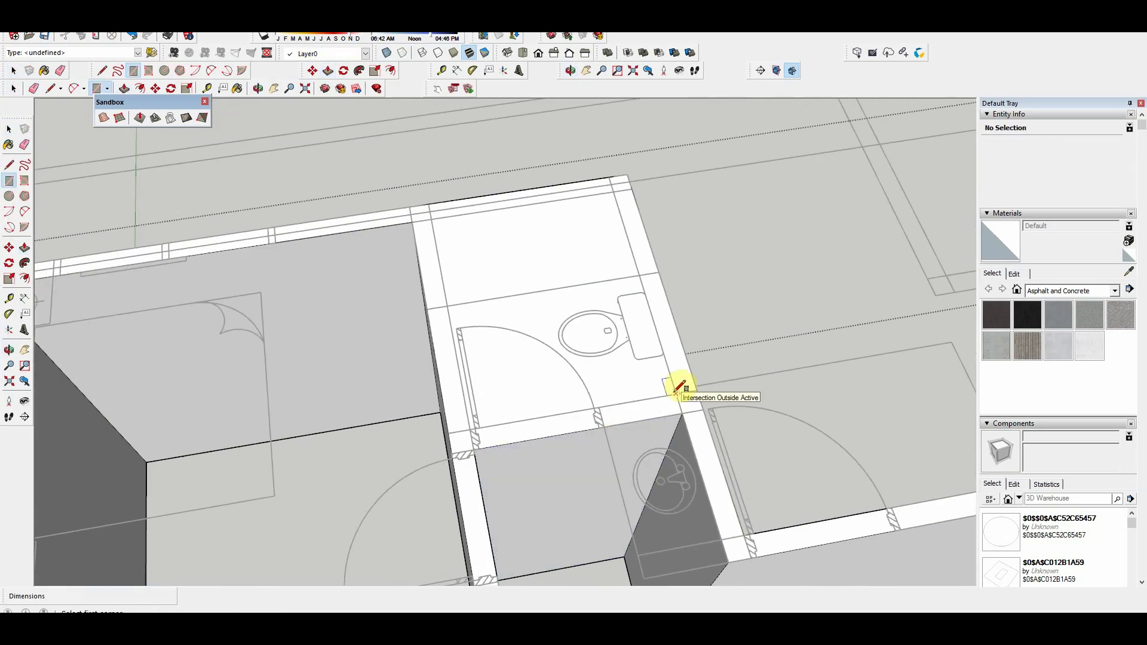
key(space)
click(533, 288)
mouse_move(520, 507)
middle_down()
mouse_move(548, 532)
mouse_move(562, 472)
mouse_move(540, 389)
middle_up()
scroll(513, 392, up, 5)
click(512, 392)
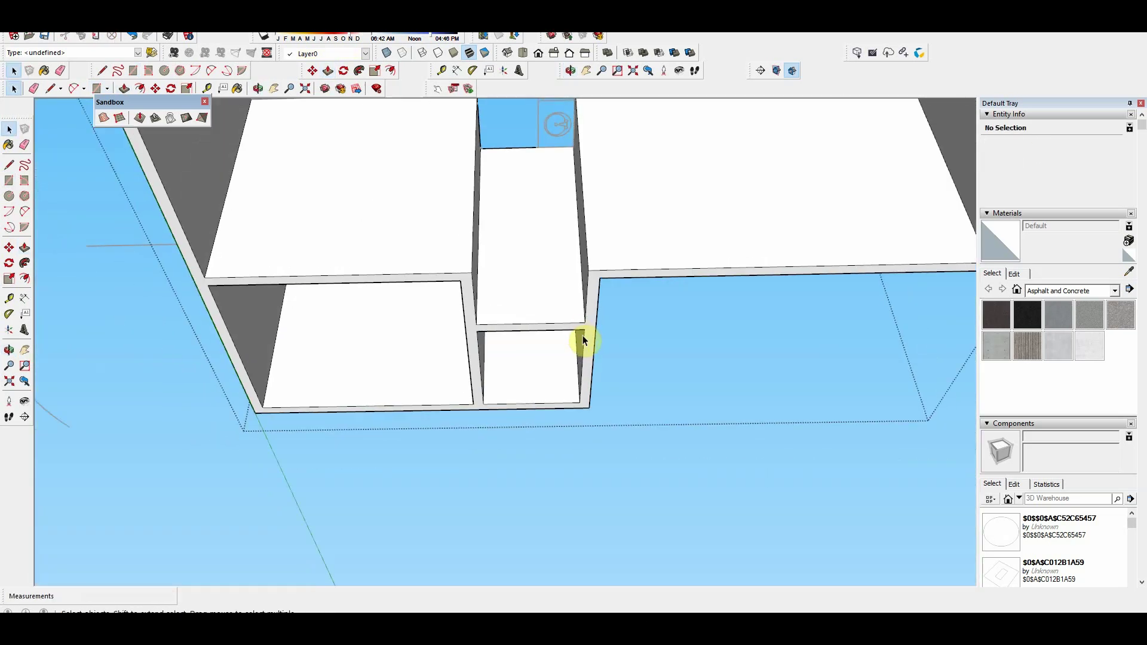
middle_drag(582, 335, 543, 338)
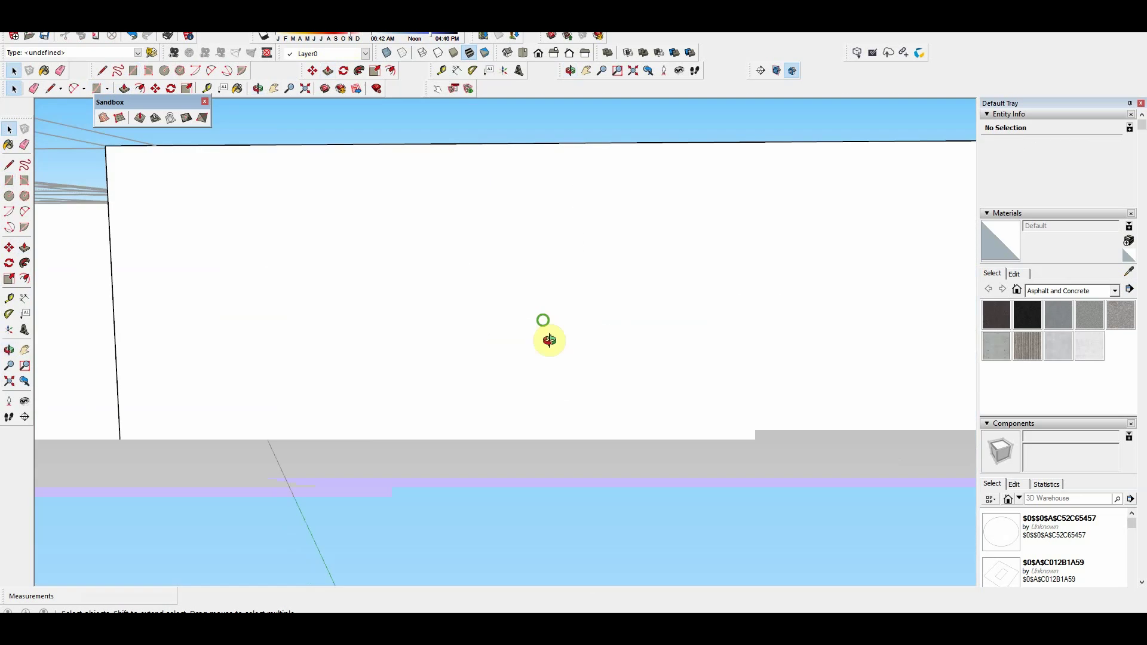
scroll(545, 370, down, 5)
scroll(543, 387, down, 3)
Step: Draw an inset rectangle on the right-hand house's floor
scroll(550, 402, up, 3)
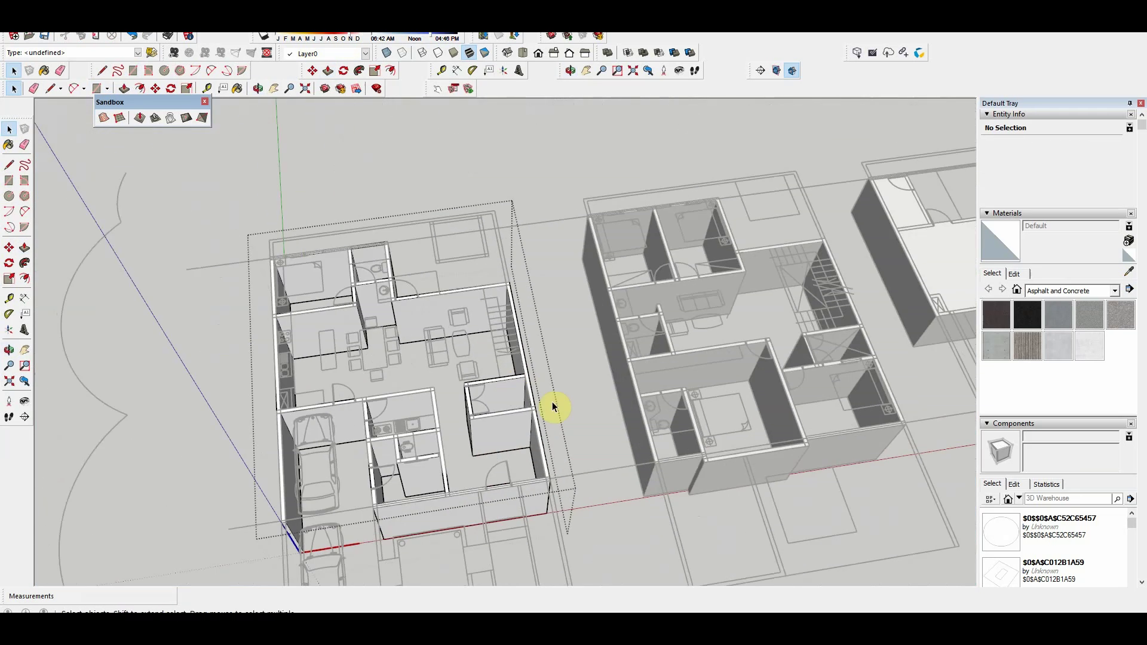
scroll(550, 401, up, 3)
shift+middle_drag(551, 402, 451, 410)
scroll(519, 331, up, 3)
scroll(518, 331, up, 3)
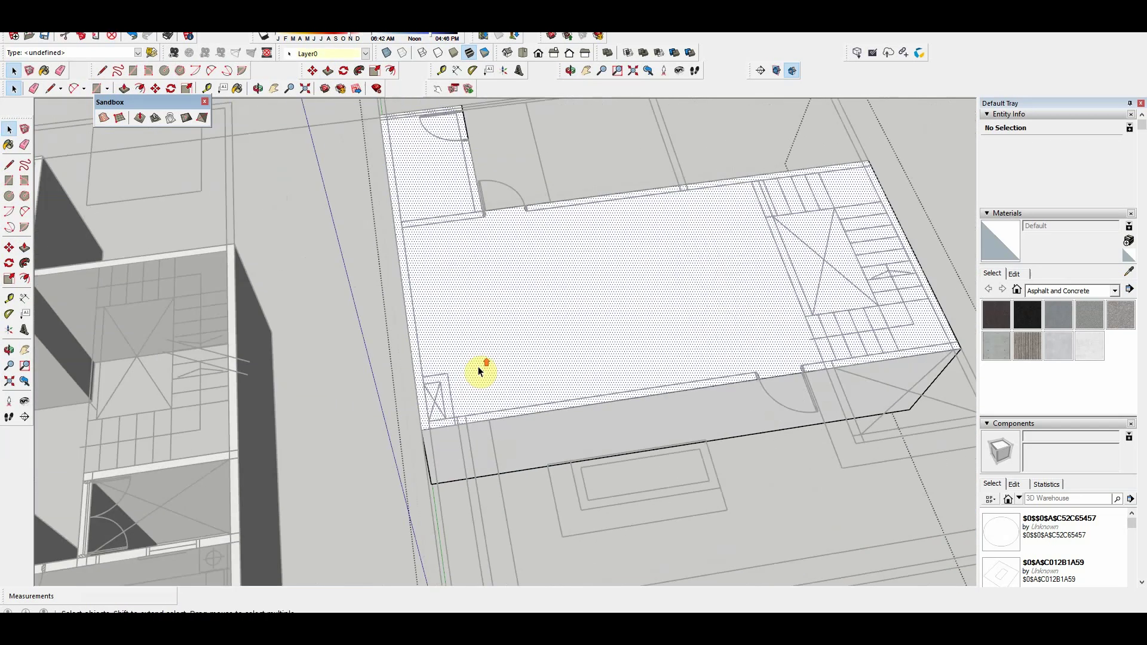
click(486, 366)
key(r)
click(428, 421)
click(875, 164)
key(space)
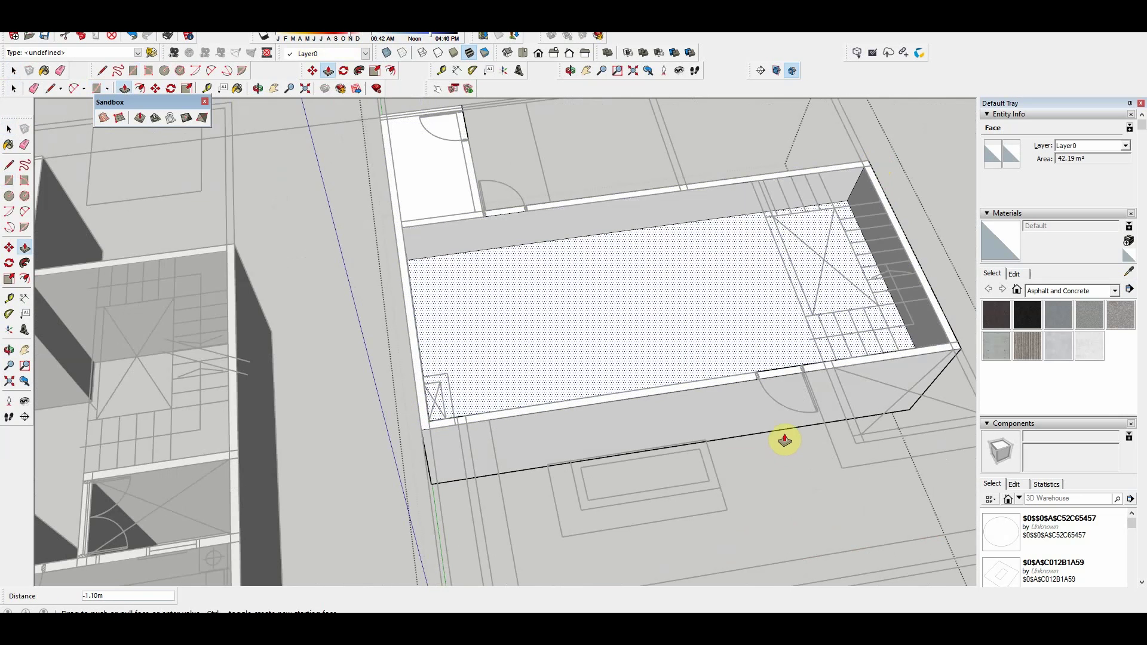
scroll(781, 440, down, 5)
scroll(636, 389, down, 3)
Step: Draw a rectangle across the far end of the right-hand house
middle_drag(819, 249, 607, 377)
scroll(615, 379, up, 3)
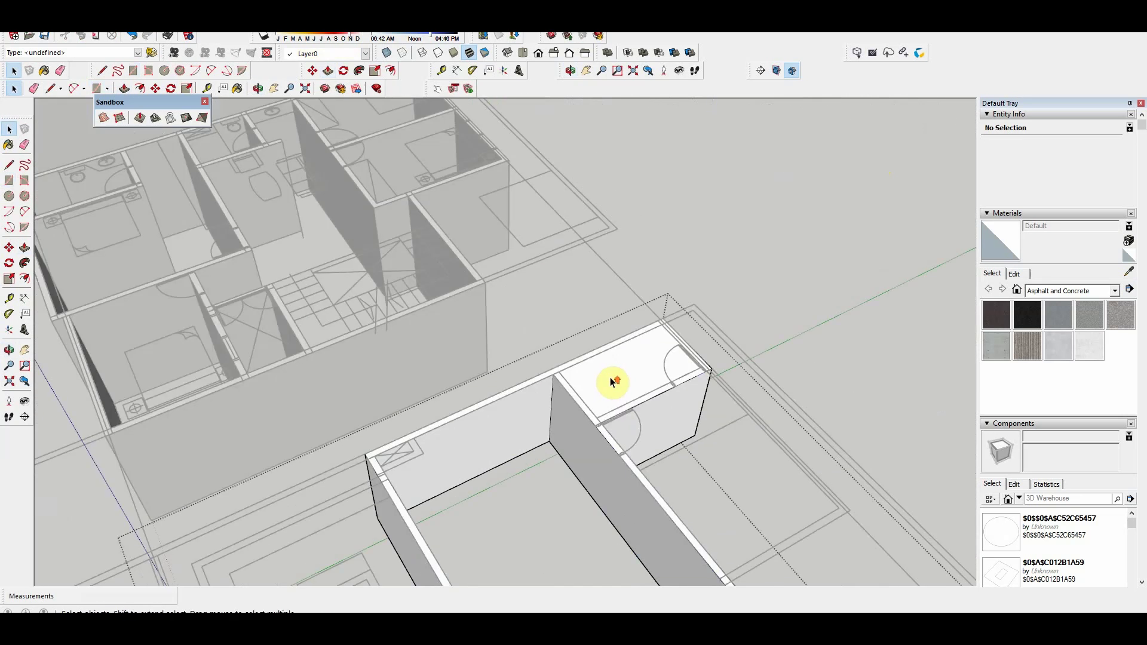
scroll(615, 382, up, 3)
click(614, 383)
key(r)
click(482, 364)
scroll(853, 341, up, 2)
scroll(653, 525, up, 3)
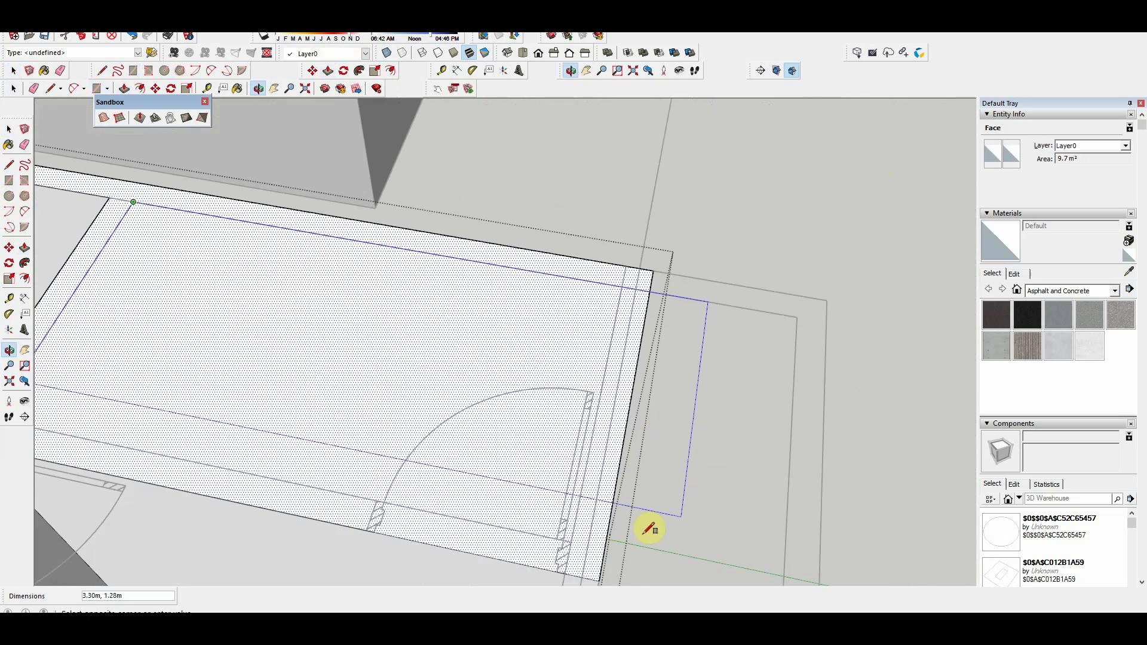
scroll(584, 546, up, 3)
scroll(597, 419, down, 2)
scroll(627, 374, up, 2)
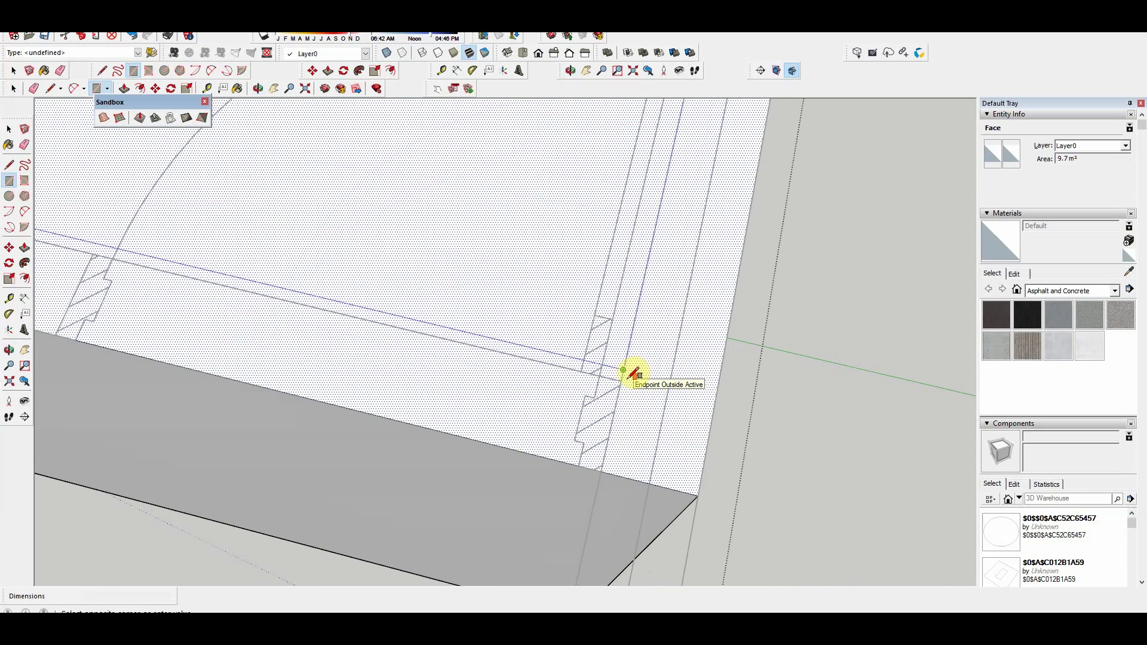
scroll(628, 376, up, 2)
click(526, 359)
scroll(529, 357, down, 3)
Step: Sink the end rectangle 2.50 m into a hollow room and hide the Sandbox tools
key(p)
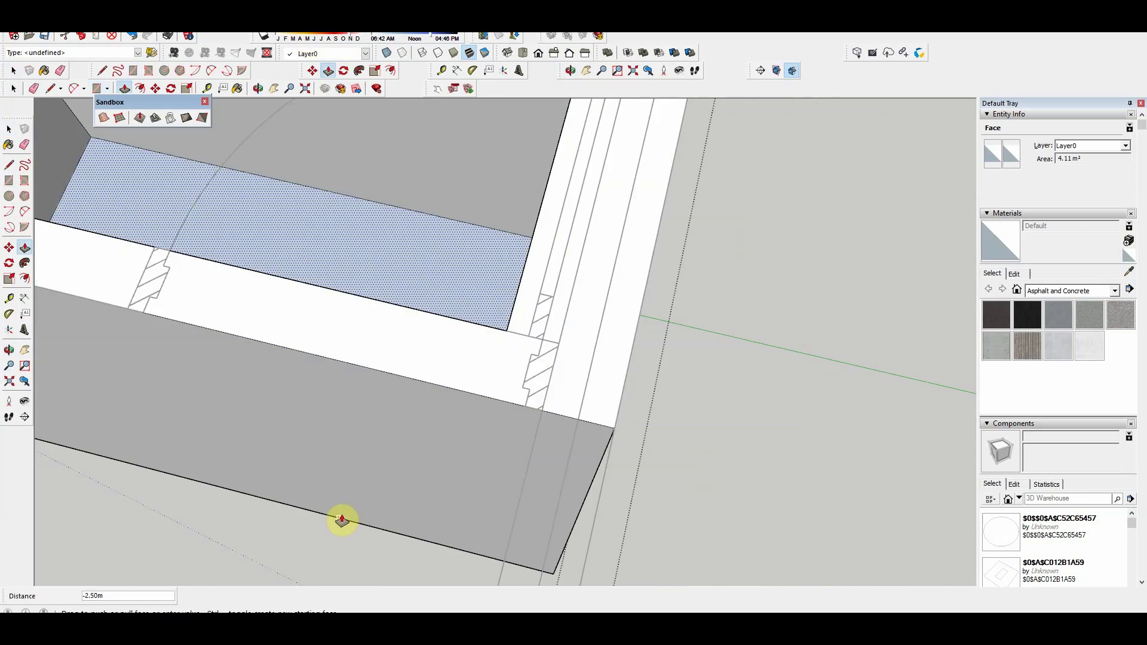
mouse_move(341, 520)
middle_down()
mouse_move(543, 328)
mouse_move(430, 213)
middle_up()
click(396, 221)
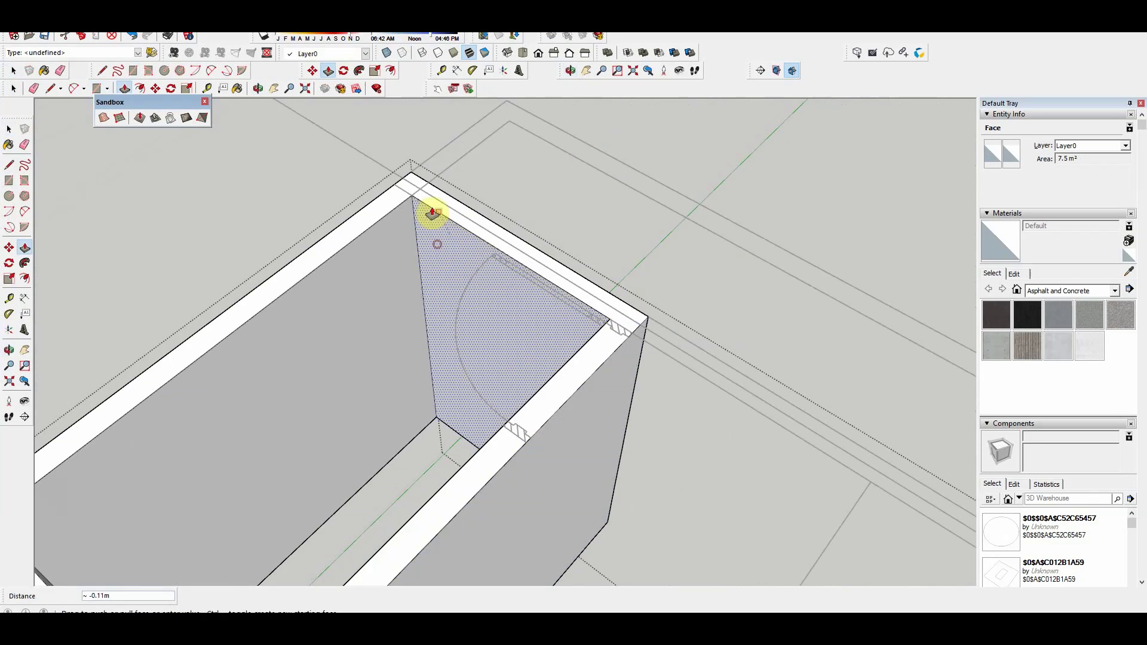
key(space)
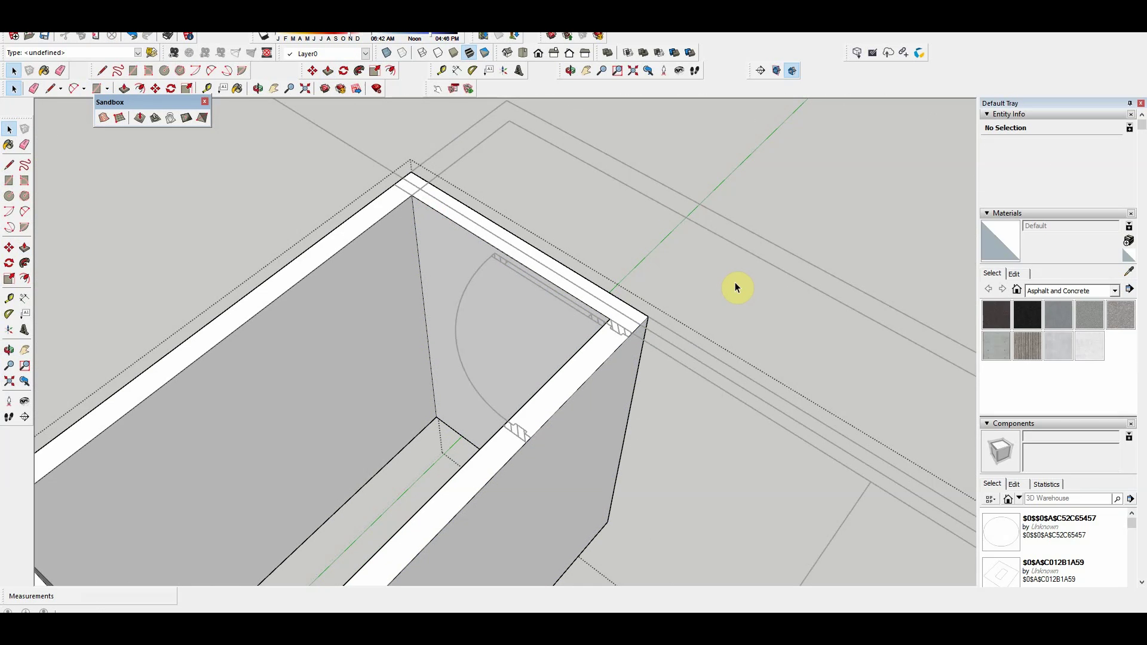
click(204, 101)
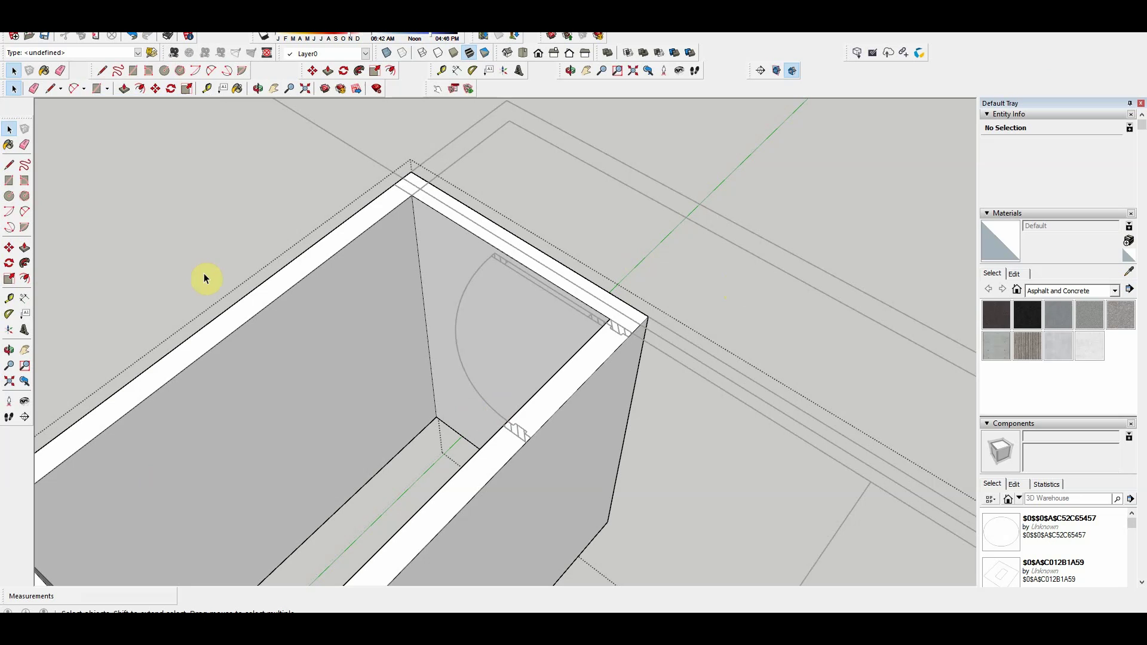
Step: Orbit and zoom the whole site to an oblique view of the house's roof terrace
scroll(620, 328, down, 10)
middle_drag(795, 289, 468, 397)
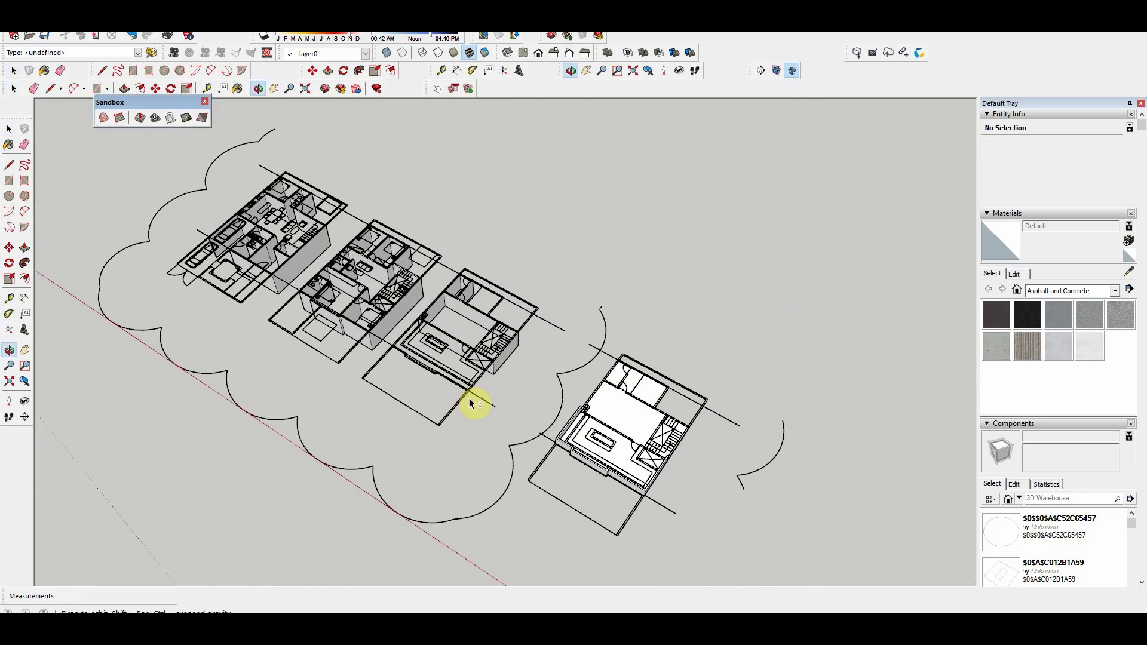
scroll(622, 450, up, 3)
scroll(607, 441, up, 3)
scroll(610, 440, up, 3)
key(space)
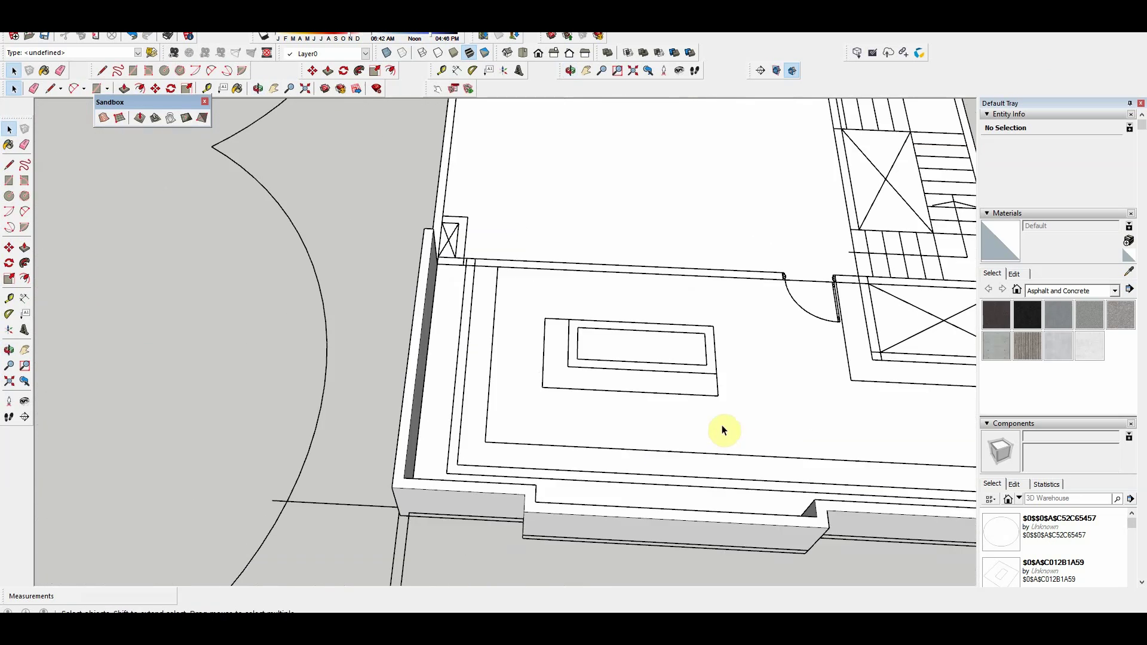
middle_drag(721, 431, 303, 351)
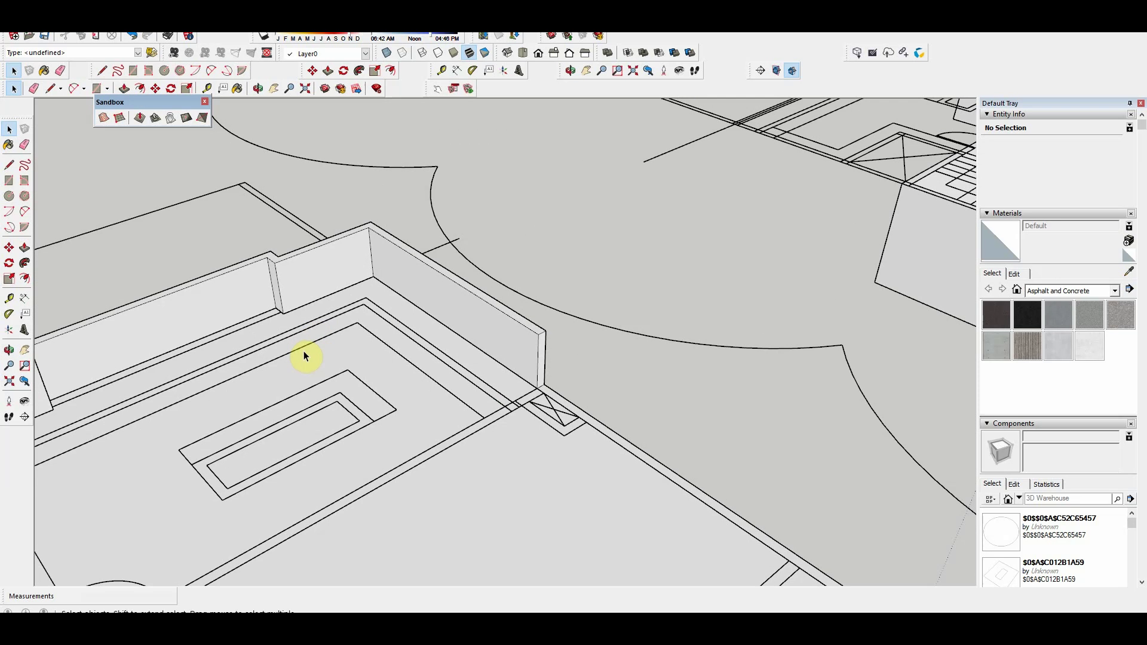
scroll(384, 340, down, 5)
middle_drag(384, 340, 257, 372)
scroll(495, 422, up, 4)
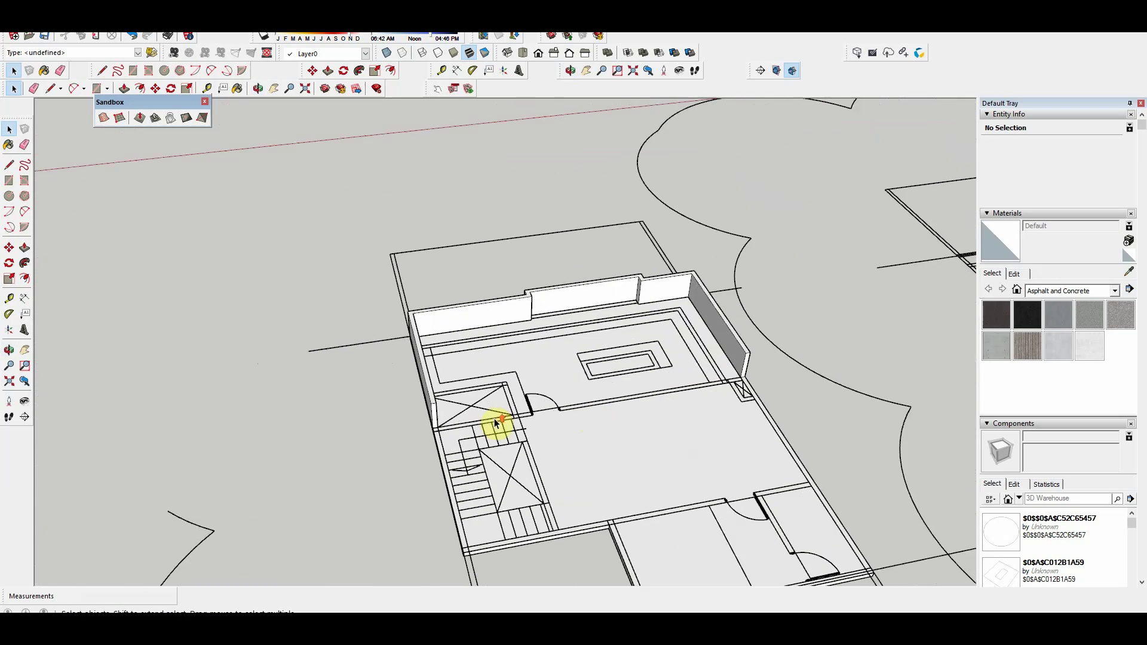
scroll(496, 422, up, 4)
key(r)
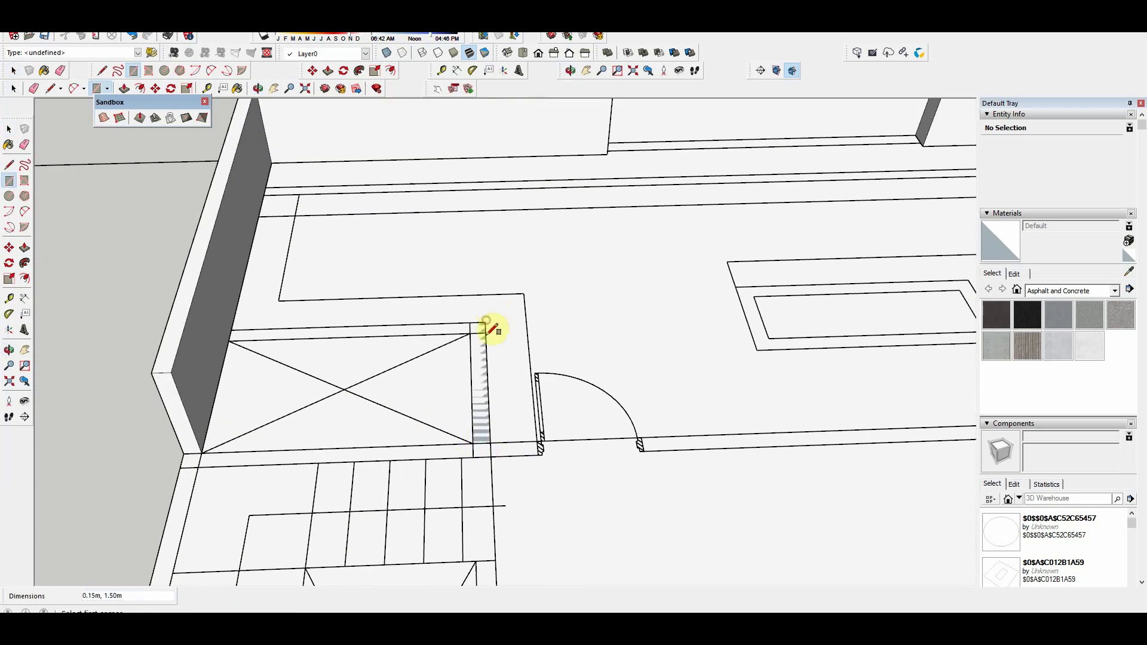
key(space)
Step: Sink the small square face beside the stairs 0.15 m into the floor
click(577, 324)
middle_drag(579, 322, 465, 392)
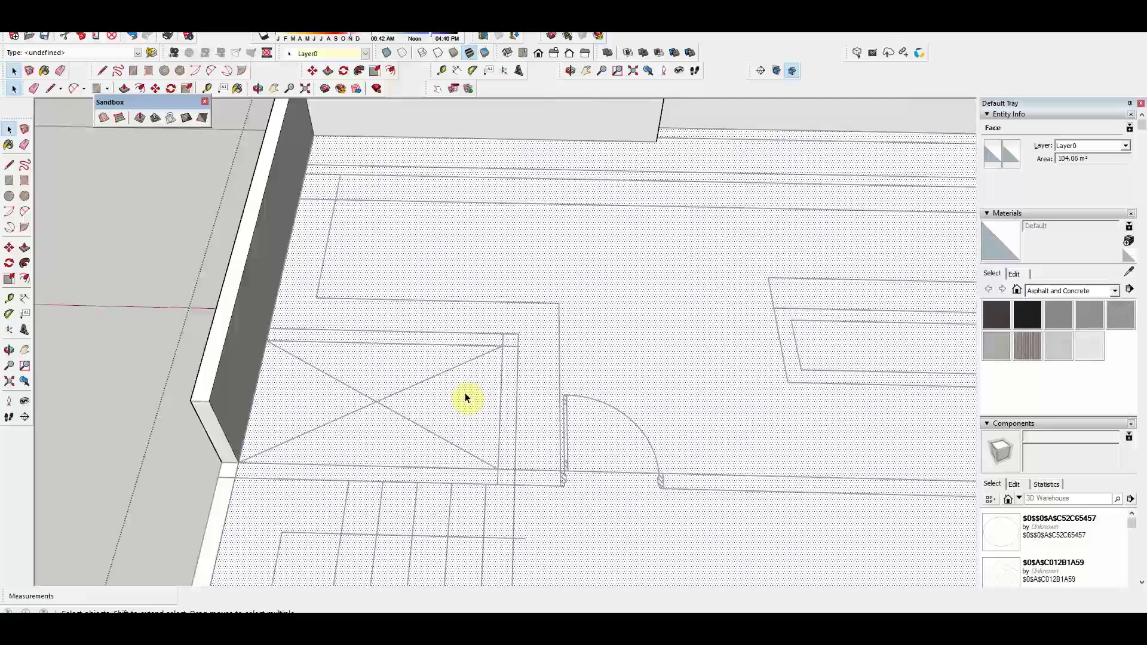
key(p)
scroll(328, 448, up, 2)
drag(397, 448, 568, 426)
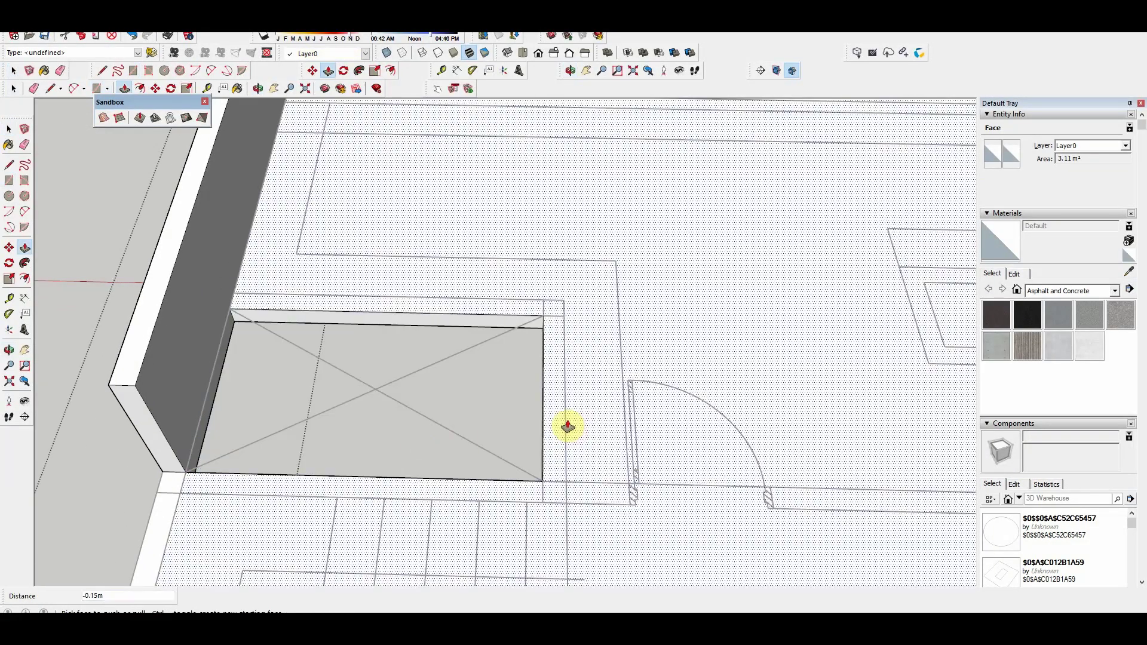
Step: Draw a line from the sunken square's corner splitting off a narrow floor strip
key(l)
click(542, 481)
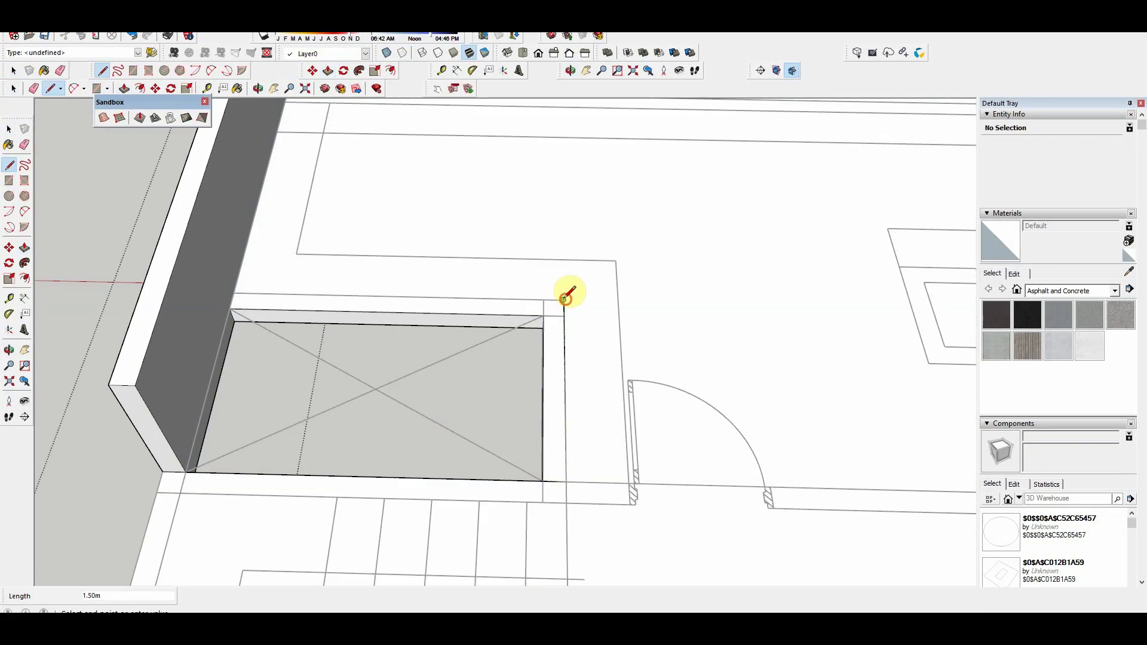
click(235, 302)
key(space)
middle_drag(558, 359, 313, 307)
click(485, 326)
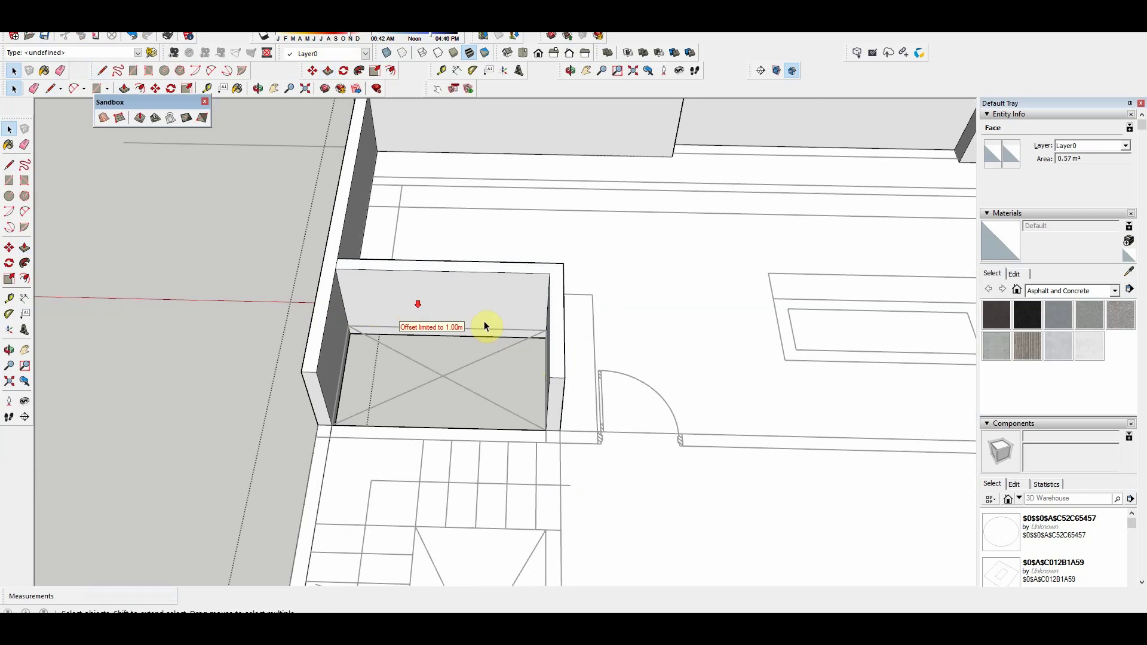
scroll(485, 325, down, 5)
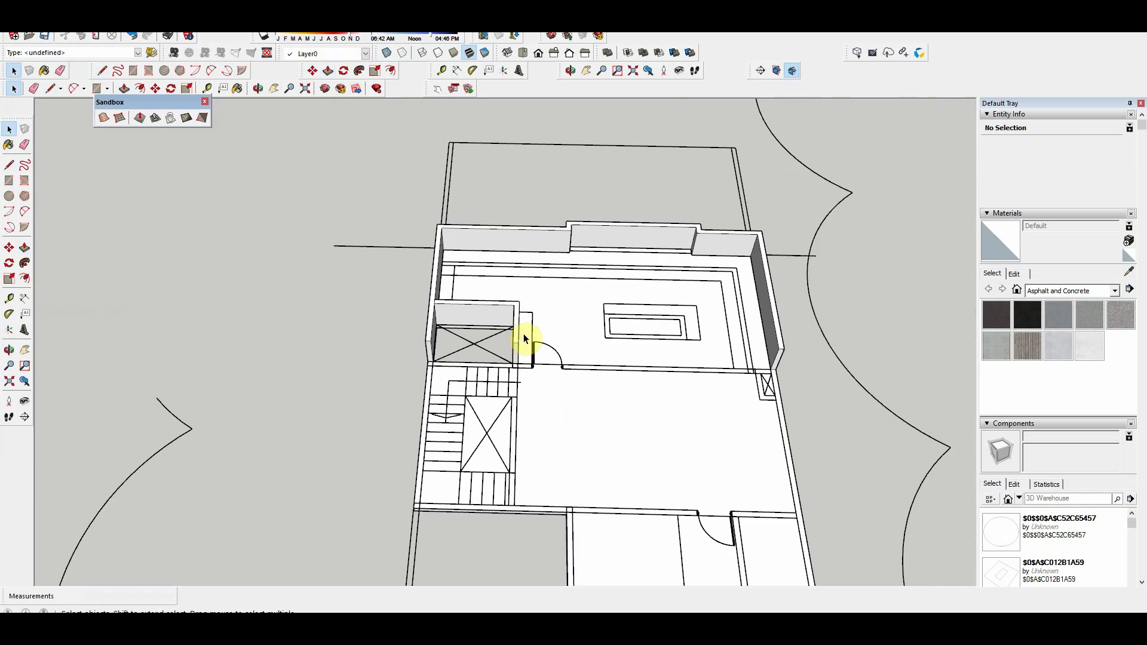
middle_drag(523, 338, 410, 379)
scroll(409, 378, up, 5)
Step: Draw a line between the floor corners by the door
key(l)
click(359, 373)
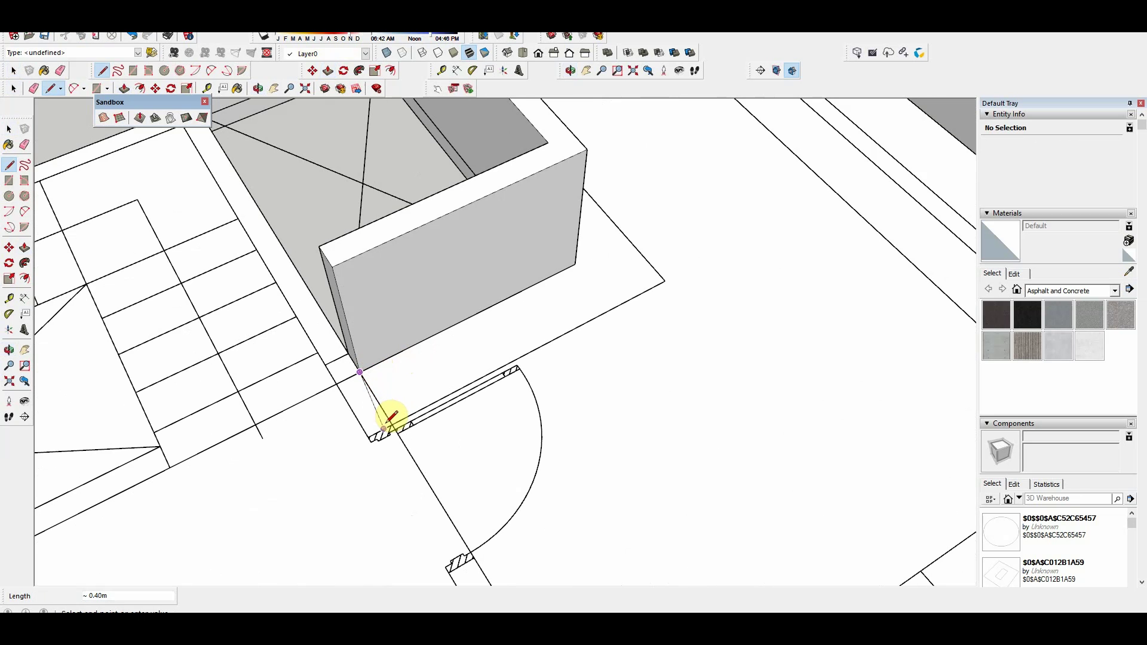
click(663, 279)
scroll(628, 266, down, 3)
mouse_move(584, 249)
middle_down()
mouse_move(622, 258)
mouse_move(635, 191)
middle_up()
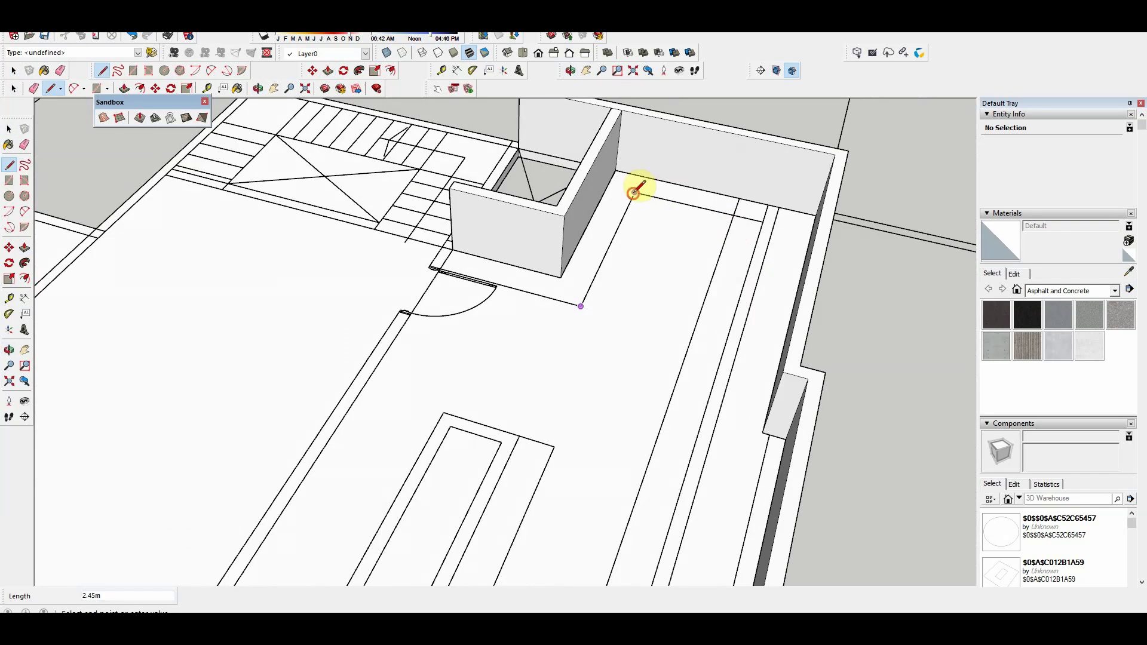
Step: Trace the strip outline along the terrace's inner floor edge toward the stair enclosure
scroll(657, 257, down, 5)
scroll(809, 448, up, 3)
scroll(809, 448, up, 3)
click(719, 384)
click(521, 376)
click(521, 397)
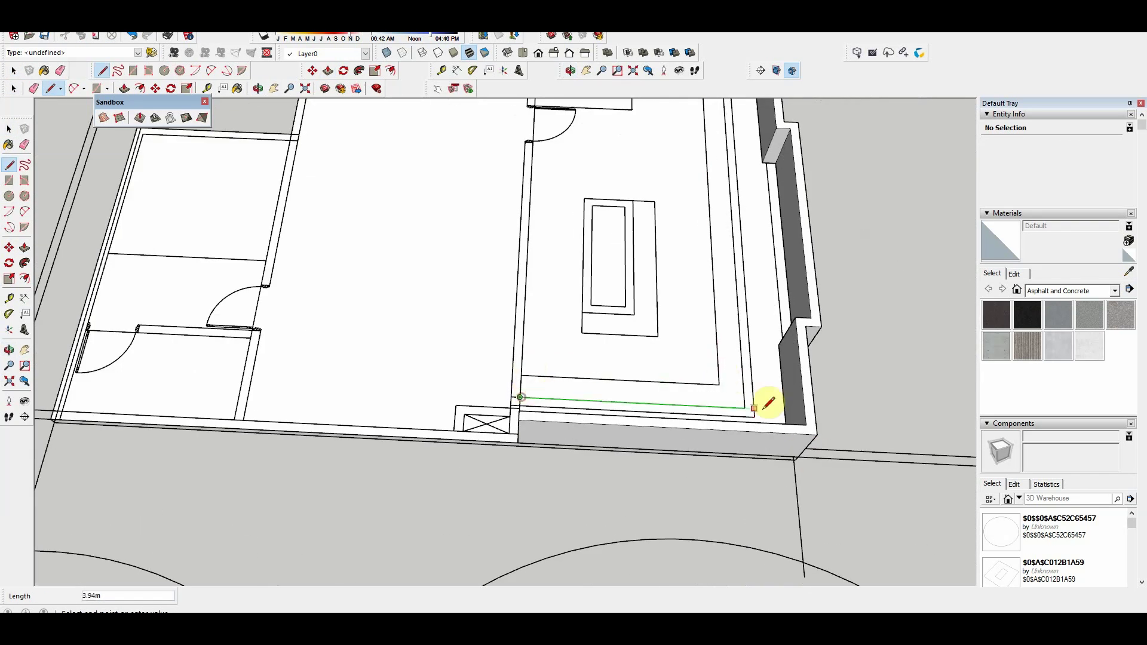
click(755, 408)
scroll(741, 358, down, 3)
middle_drag(737, 353, 735, 235)
scroll(668, 291, up, 3)
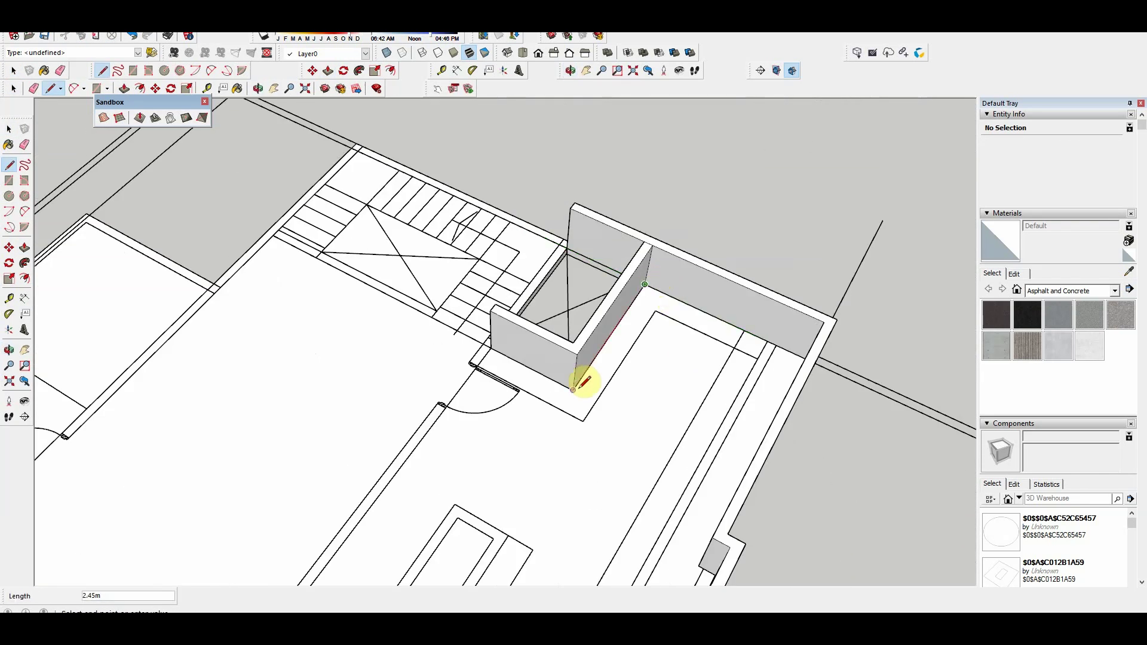
scroll(481, 353, down, 2)
Step: Select the newly drawn strip outline and inspect it from other angles
middle_drag(584, 416, 688, 351)
key(space)
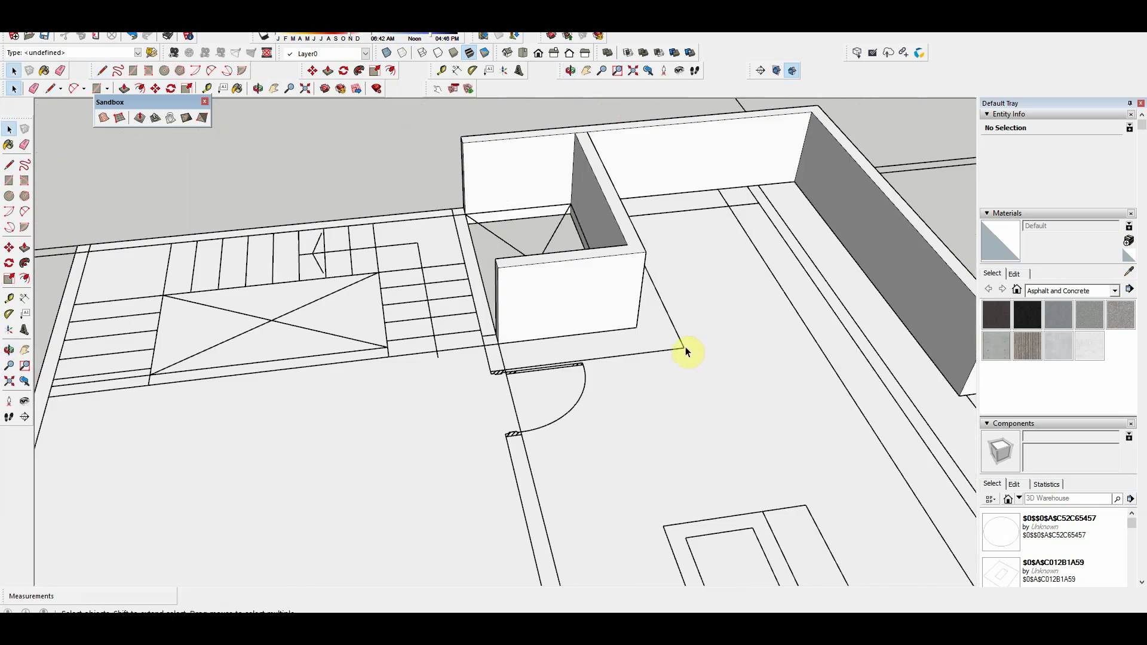
click(683, 351)
click(786, 299)
double_click(786, 300)
middle_drag(785, 300, 826, 385)
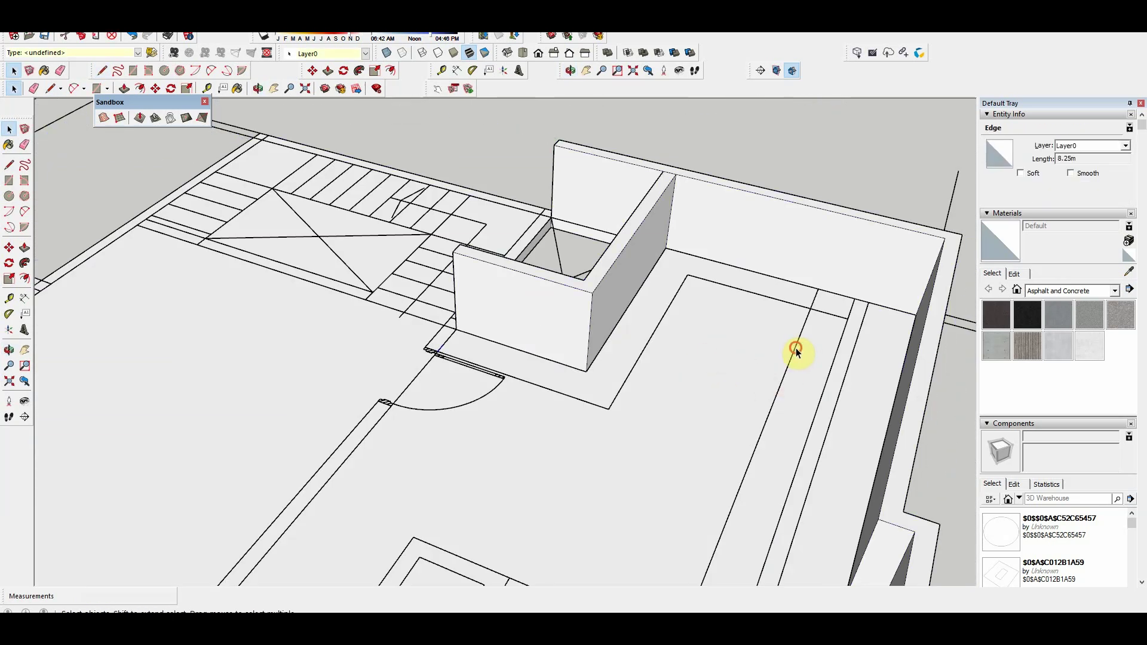
mouse_move(796, 349)
middle_down()
mouse_move(719, 311)
mouse_move(666, 320)
middle_up()
Step: Close the strip outline into a face and raise it 0.1 m
key(l)
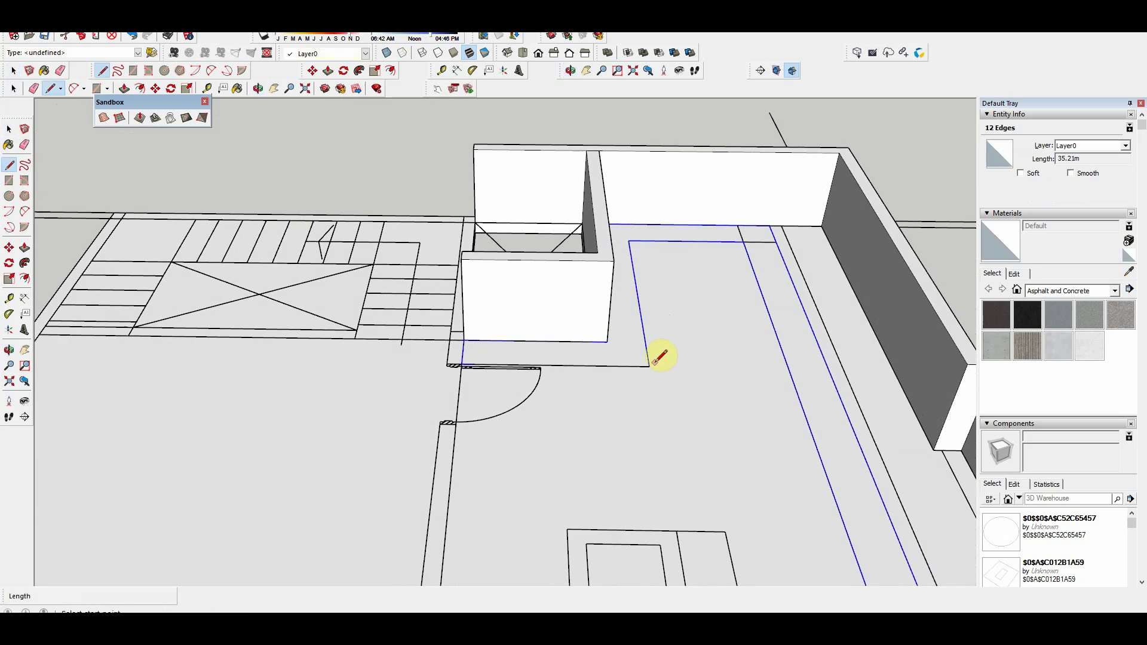
click(461, 363)
key(space)
double_click(605, 329)
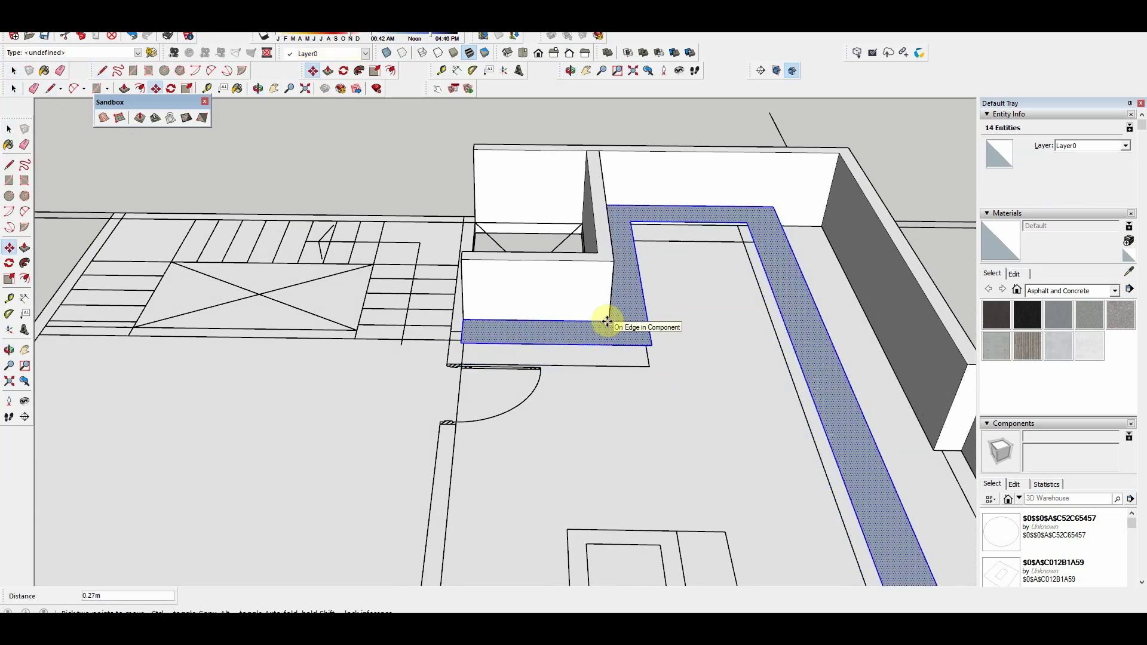
scroll(600, 327, up, 3)
key(p)
drag(639, 332, 649, 344)
text(0.1)
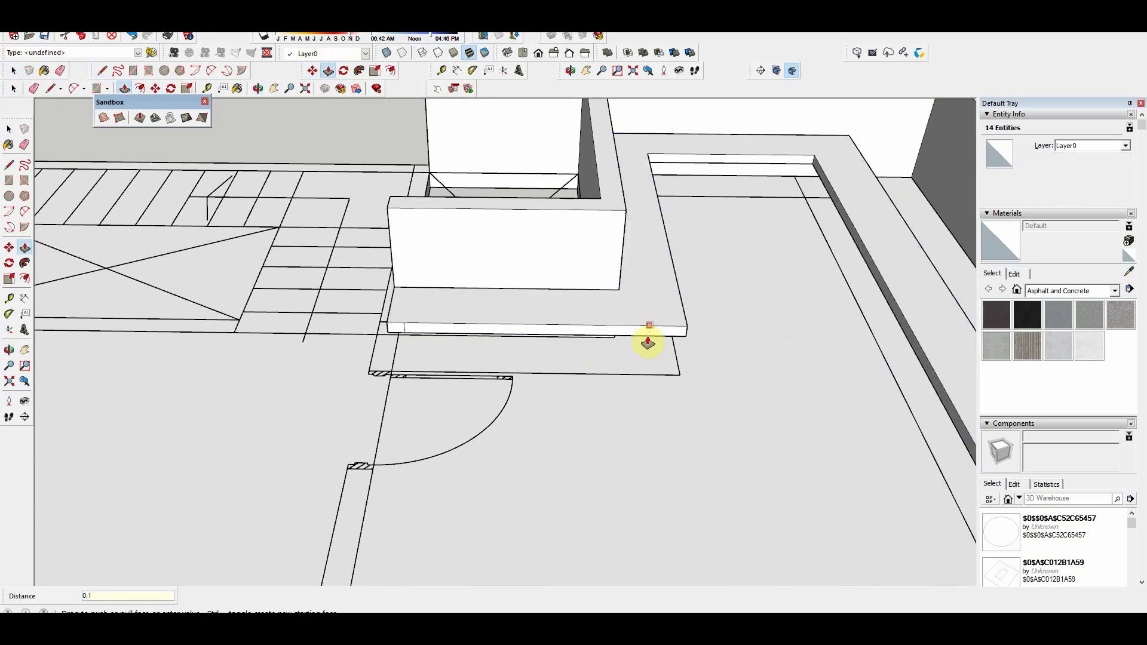
key(Return)
Step: View the terrace from overhead and select the central rectangle's ring face
key(space)
click(671, 321)
middle_drag(671, 321, 682, 287)
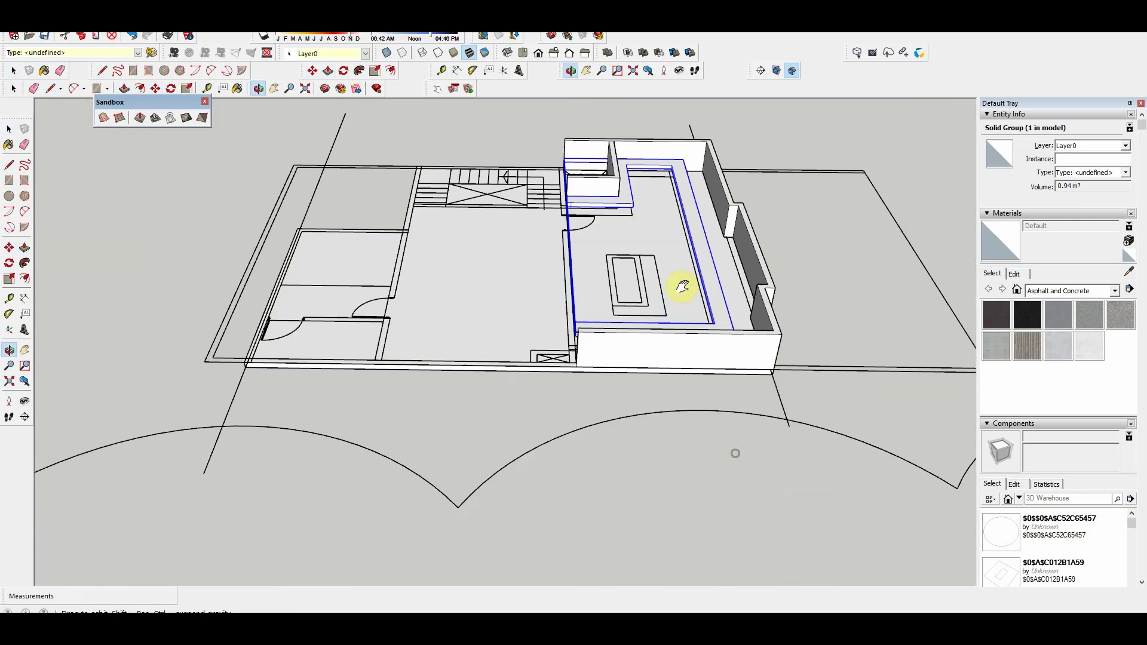
drag(682, 287, 613, 405)
scroll(600, 400, up, 2)
key(space)
scroll(514, 358, up, 2)
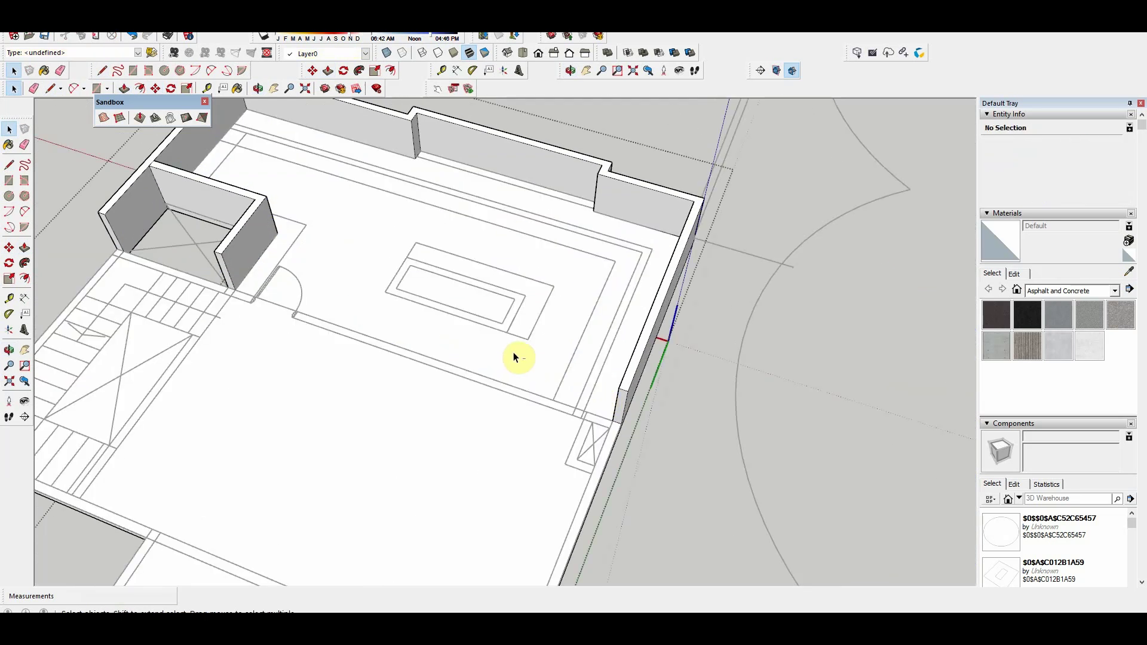
click(508, 361)
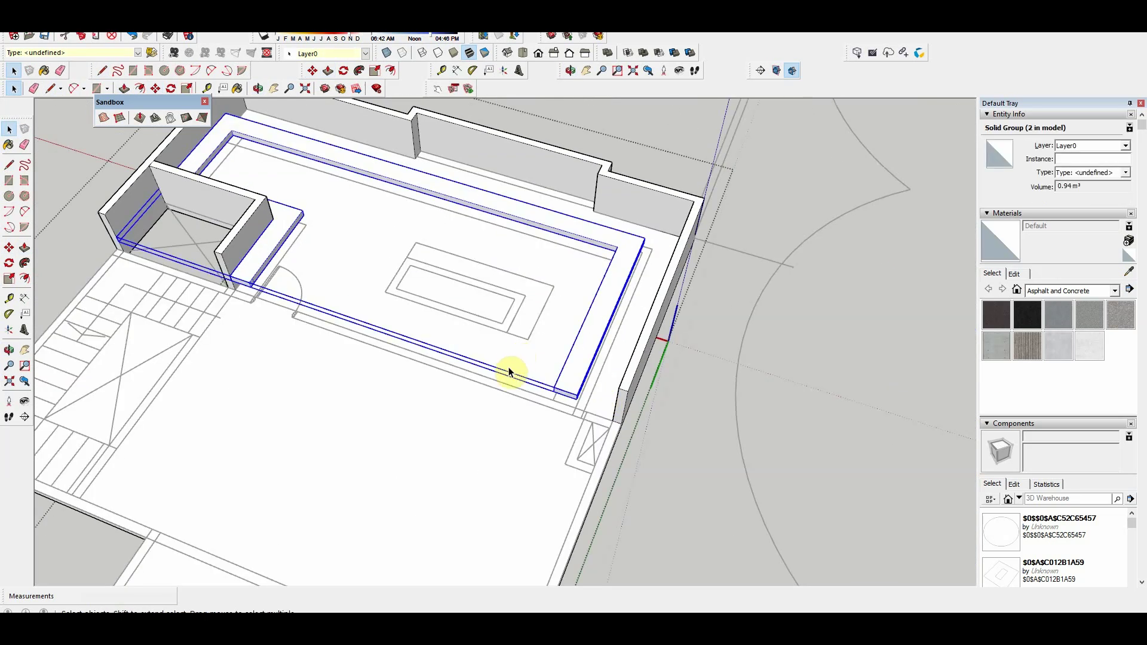
middle_drag(577, 392, 512, 448)
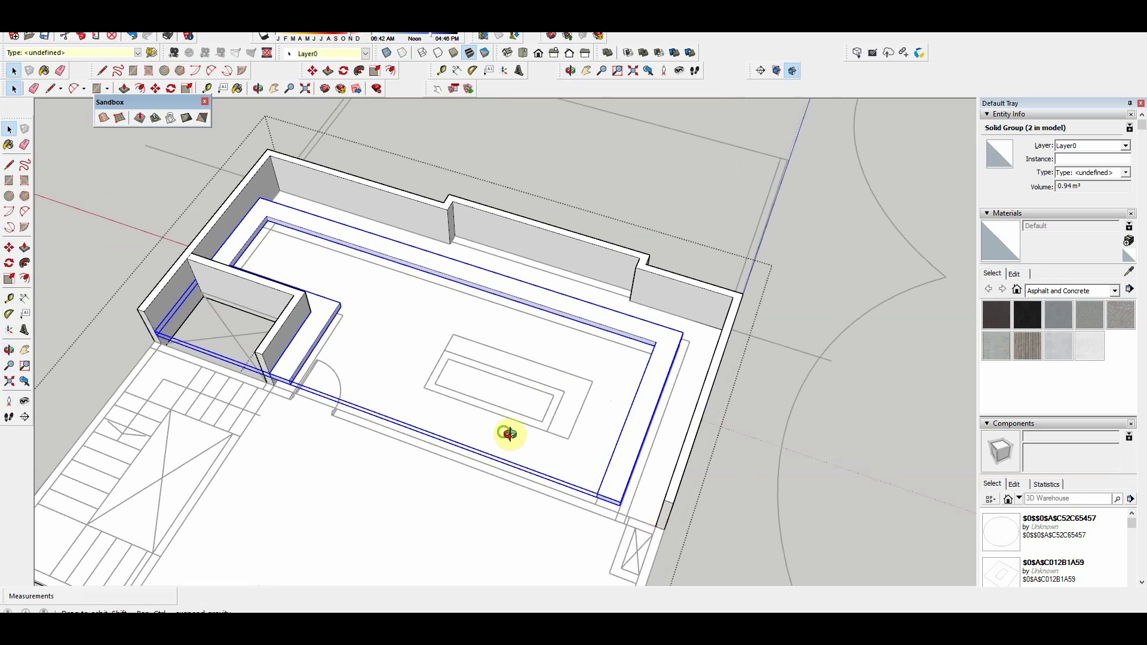
scroll(486, 402, up, 3)
scroll(634, 343, down, 1)
scroll(633, 343, down, 1)
click(629, 379)
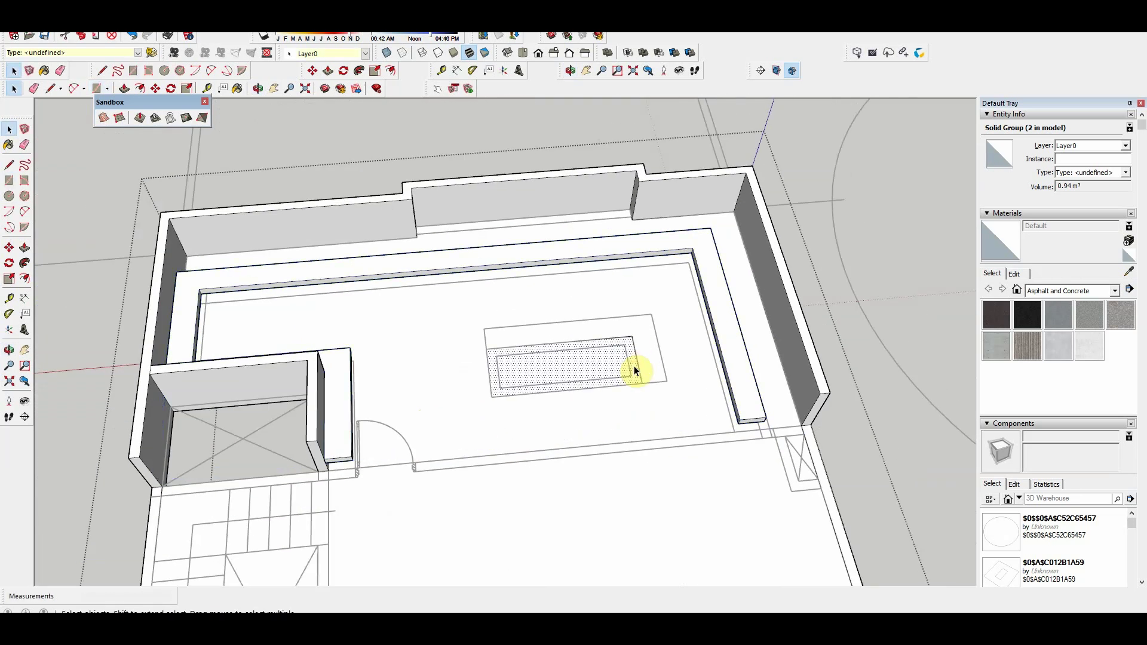
Step: Pull the central ring face up into a hollow planter box
key(p)
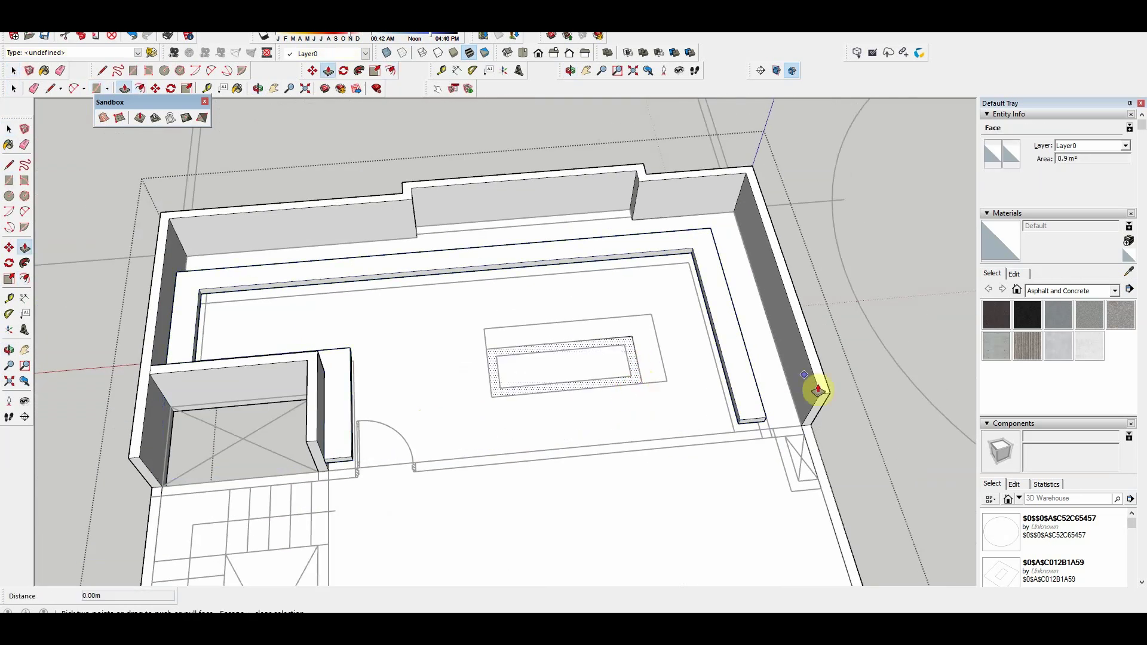
click(638, 382)
scroll(621, 341, up, 2)
click(644, 342)
mouse_move(644, 342)
middle_down()
mouse_move(448, 333)
mouse_move(510, 518)
middle_up()
Step: Try lines at the planter's base corners, then select the base edge
key(l)
click(464, 501)
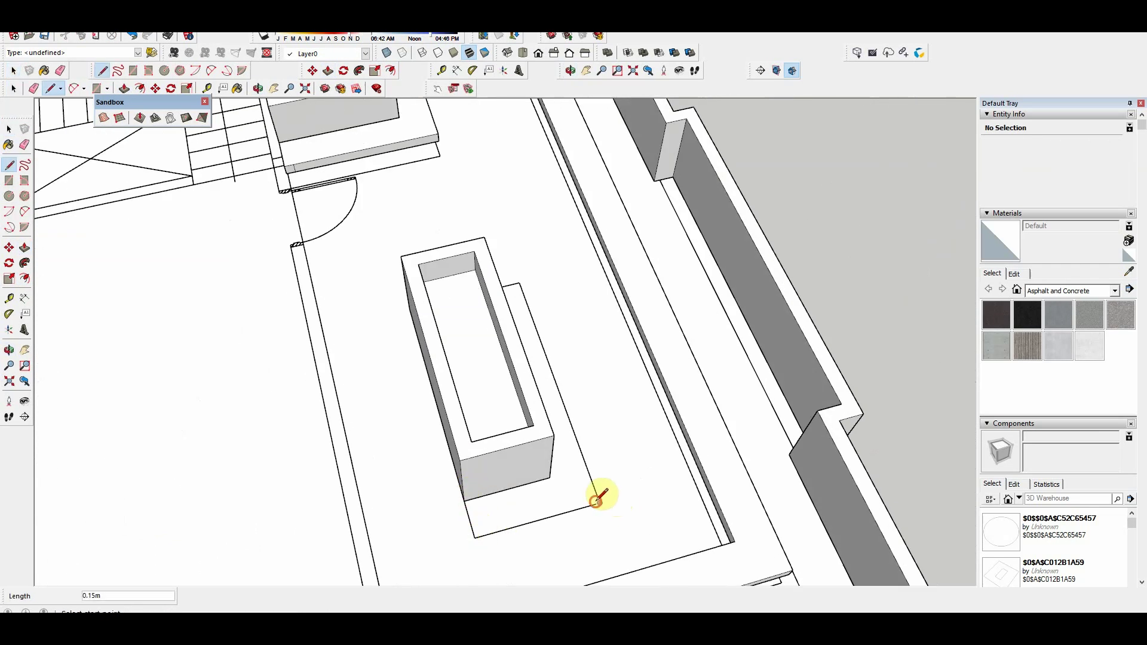
click(595, 503)
middle_drag(594, 503, 615, 352)
key(space)
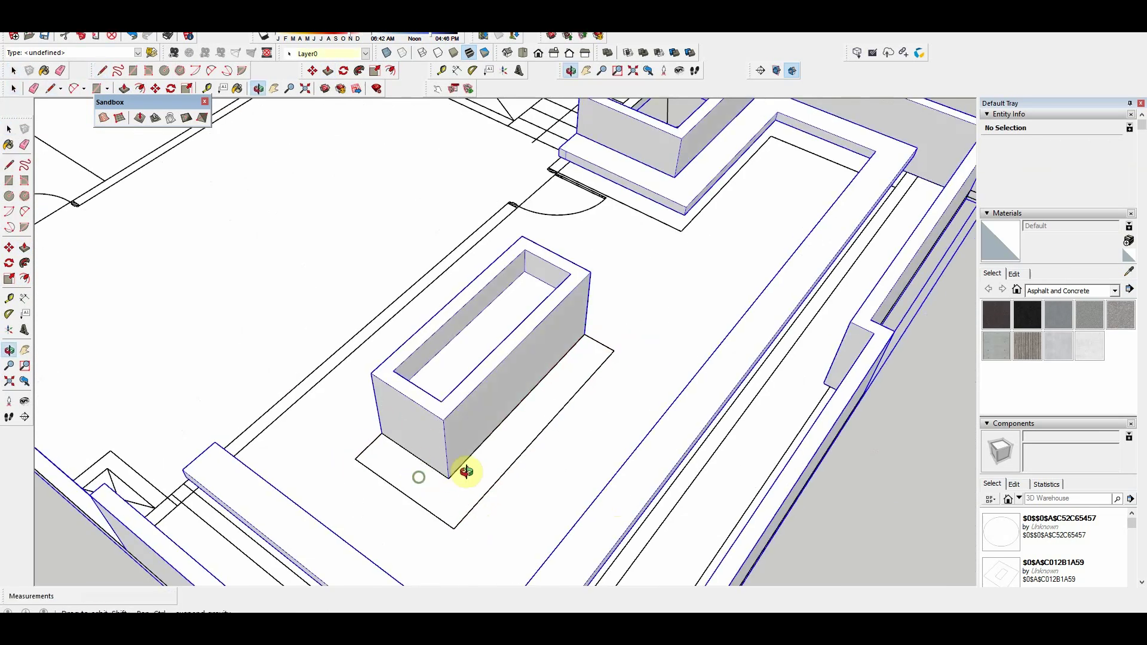
mouse_move(469, 469)
middle_down()
mouse_move(500, 522)
mouse_move(666, 505)
middle_up()
scroll(533, 501, up, 3)
click(533, 501)
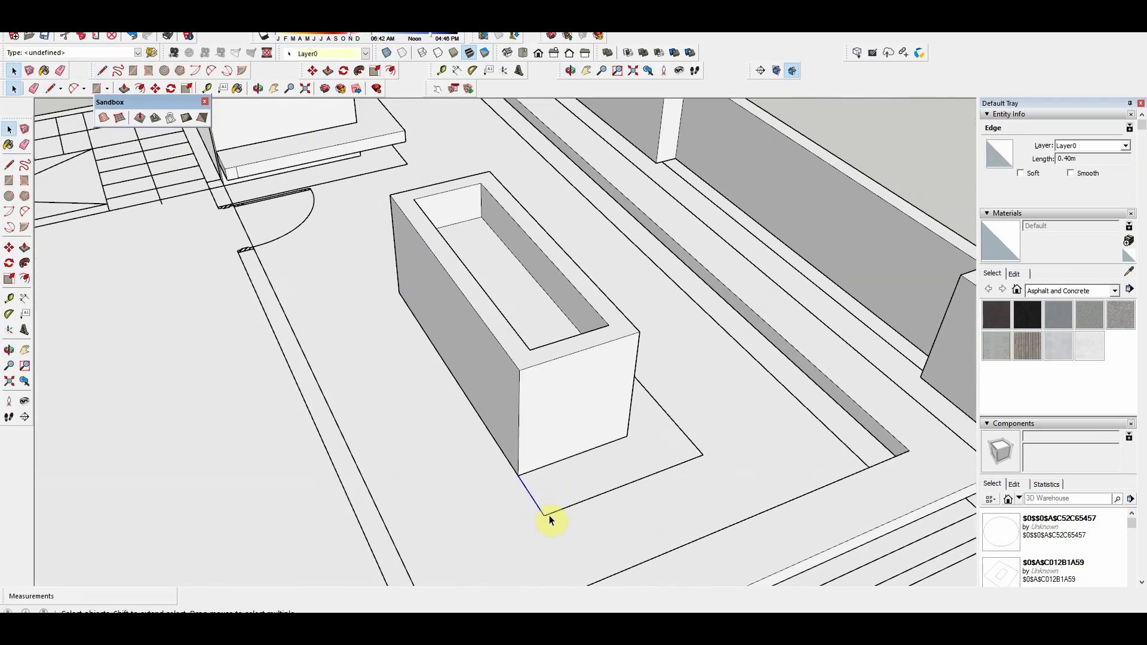
Step: Redraw the base edge to close a face and raise it 0.13 m as a step
key(l)
click(702, 455)
key(space)
click(640, 462)
key(p)
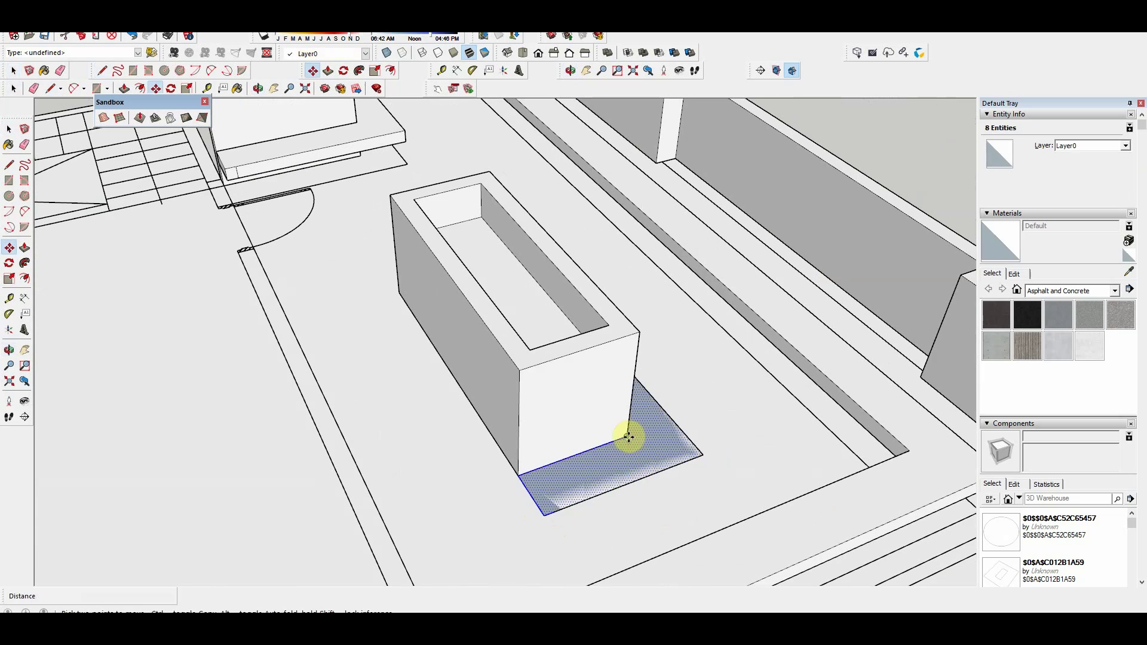
click(638, 460)
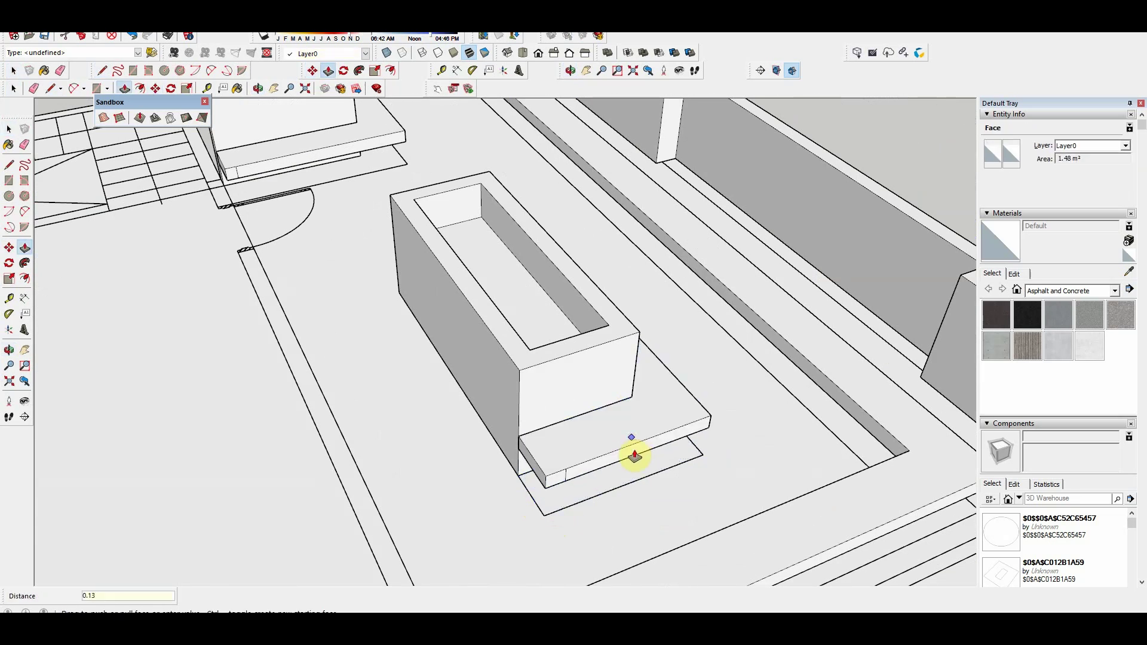
click(634, 456)
scroll(556, 472, up, 3)
Step: Select the planter group and zoom to review it
key(space)
scroll(574, 471, up, 2)
click(662, 397)
scroll(663, 398, up, 2)
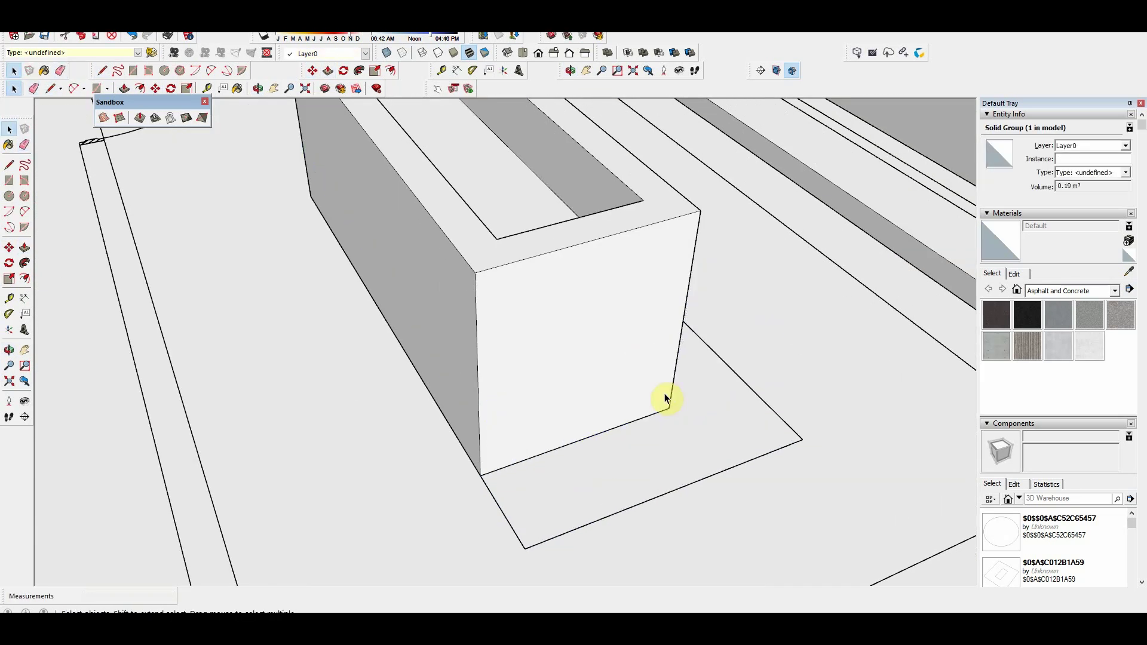
scroll(586, 318, down, 5)
scroll(591, 436, down, 3)
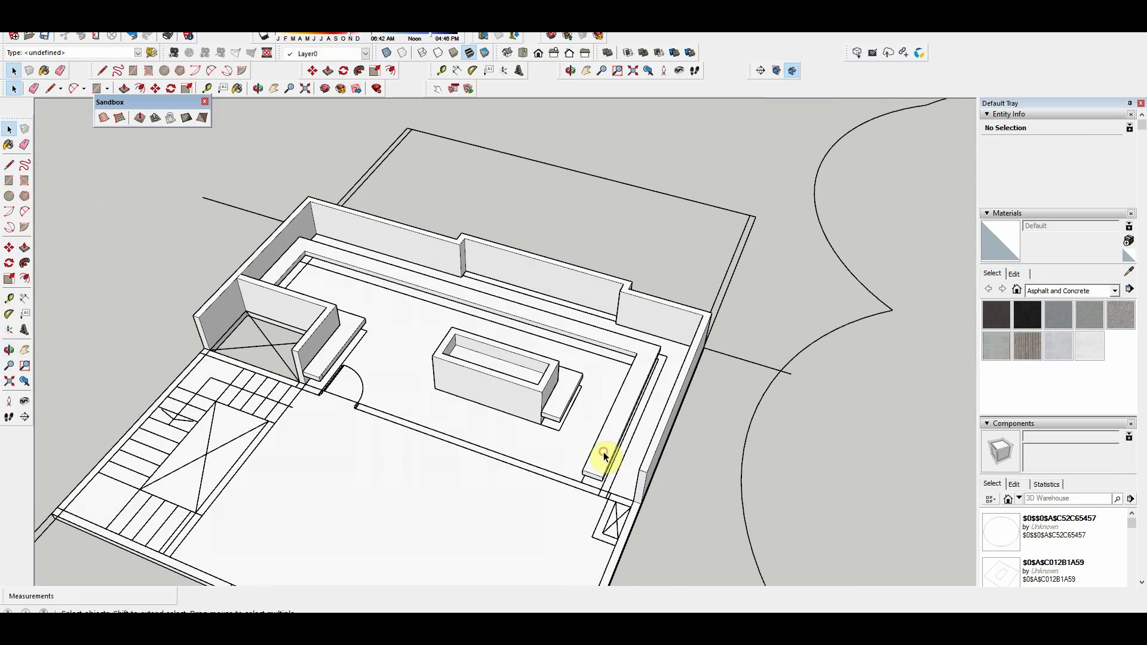
Step: Outline a strip along the parapet walls and pull it up into a 0.50 m bench ledge
click(603, 455)
scroll(606, 472, up, 4)
key(l)
click(591, 488)
click(745, 179)
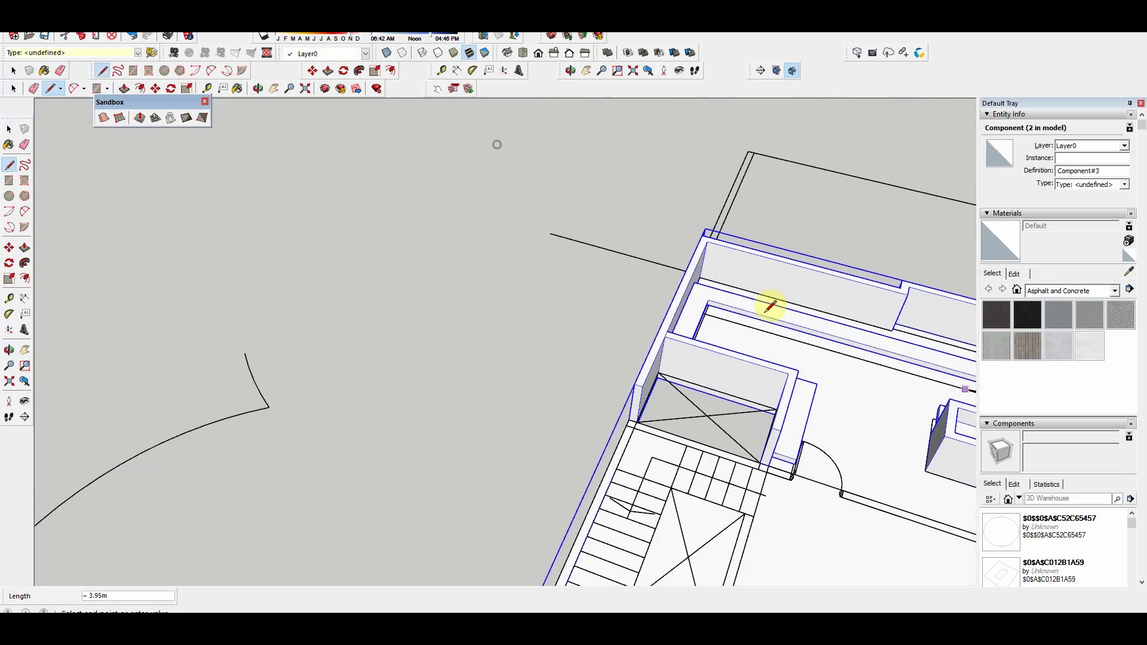
middle_drag(768, 302, 556, 470)
scroll(515, 500, down, 4)
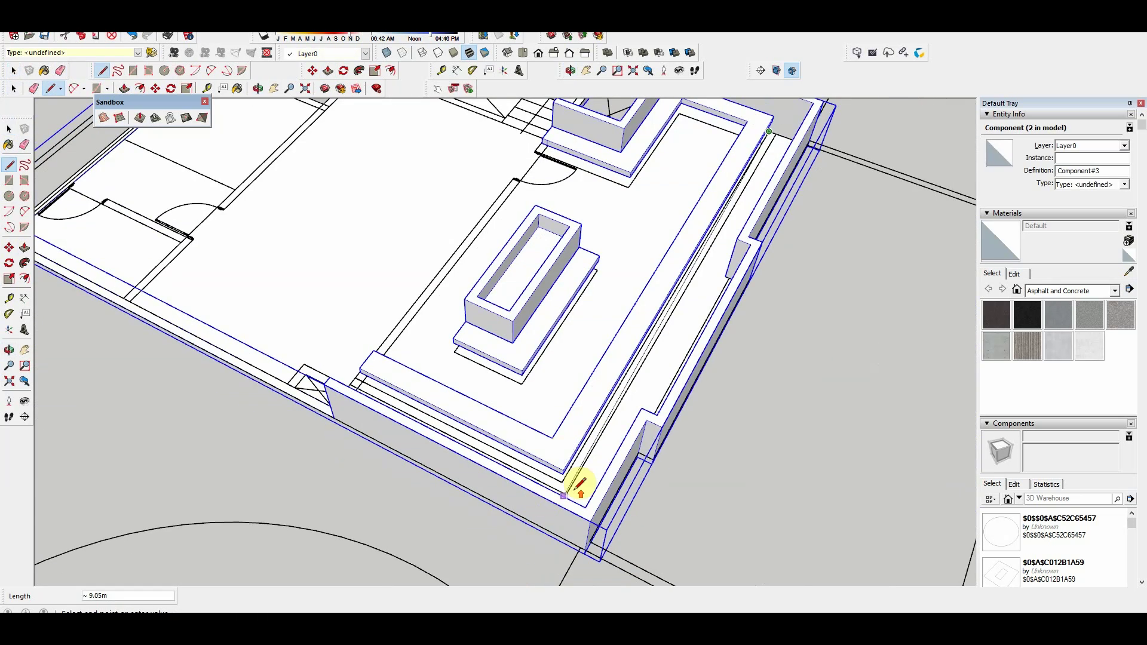
scroll(286, 323, up, 3)
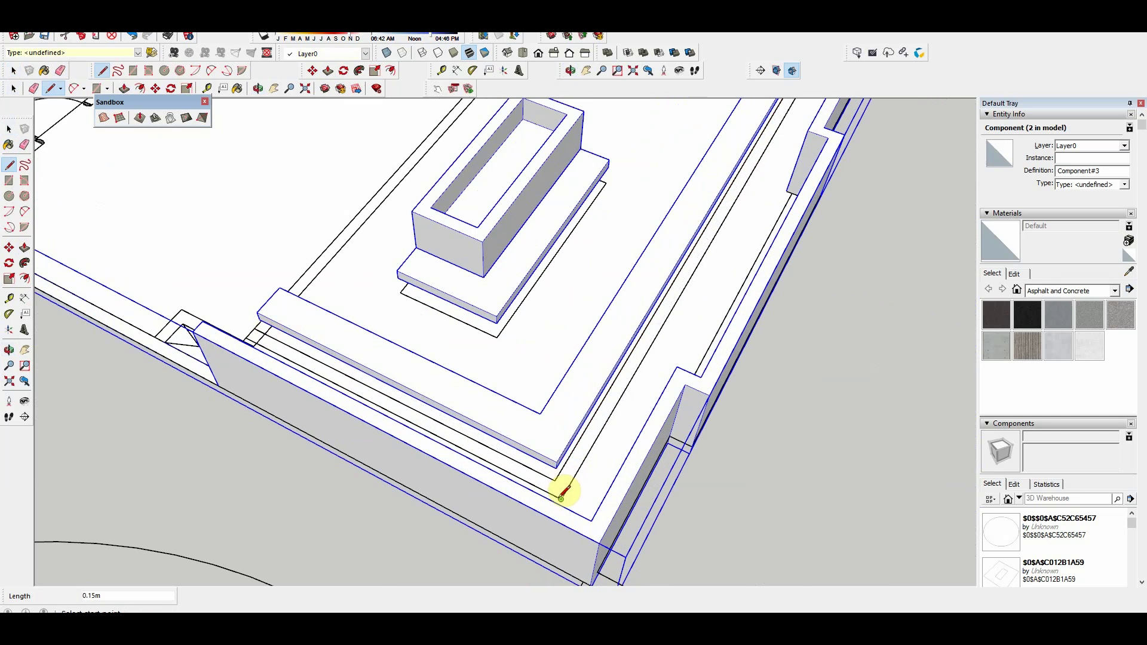
click(256, 343)
mouse_move(266, 335)
middle_down()
mouse_move(564, 495)
mouse_move(464, 454)
mouse_move(617, 366)
middle_up()
key(p)
click(584, 482)
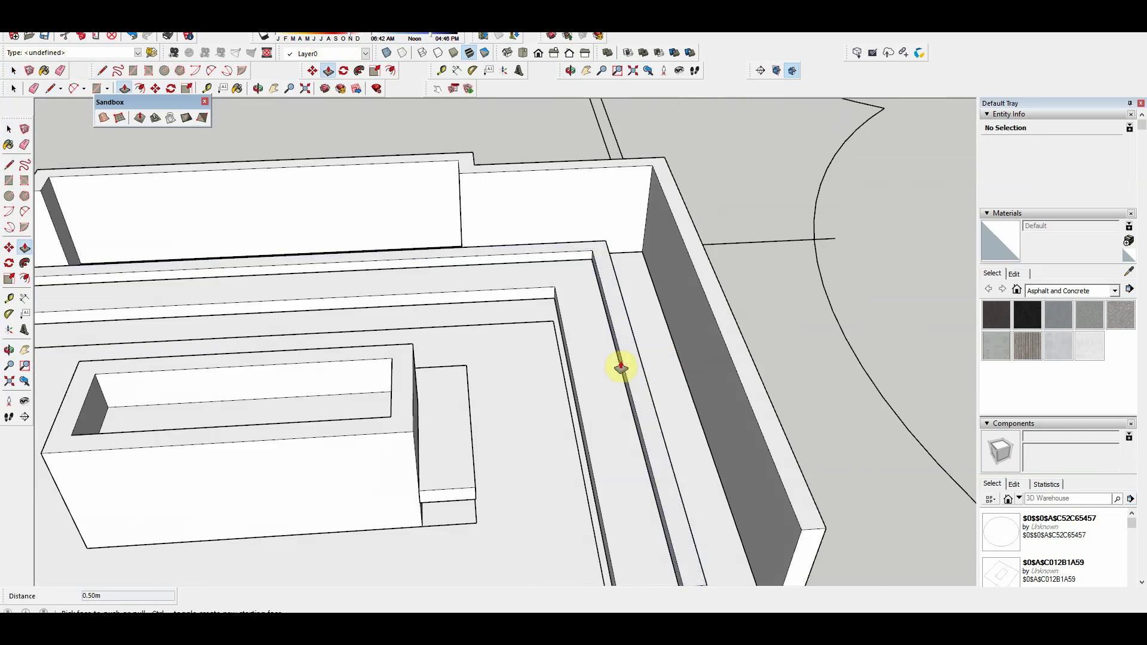
Step: Group the bench strip face and edges, then exit the group
key(space)
double_click(628, 358)
key(ctrl+g)
double_click(628, 355)
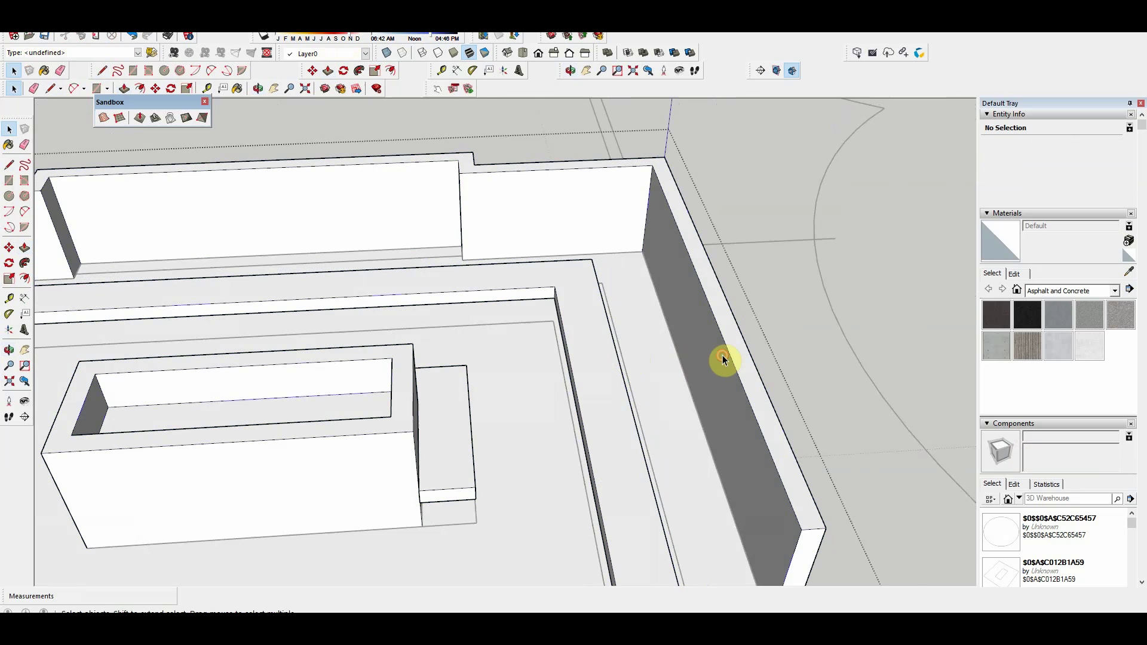
click(714, 356)
scroll(781, 312, down, 5)
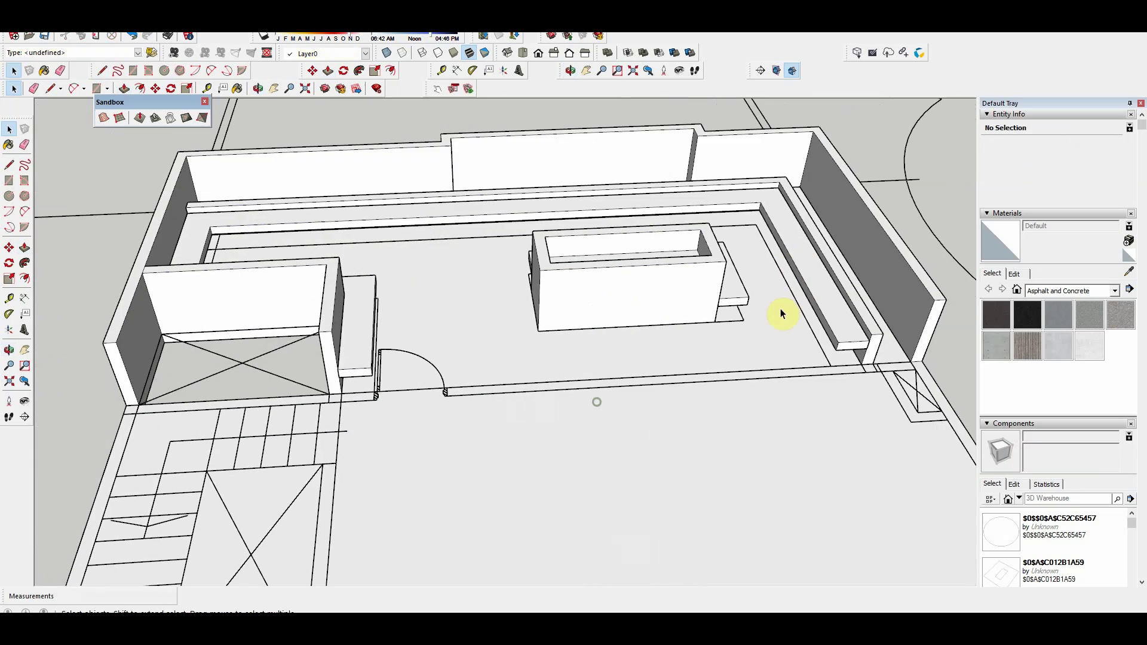
scroll(779, 317, down, 5)
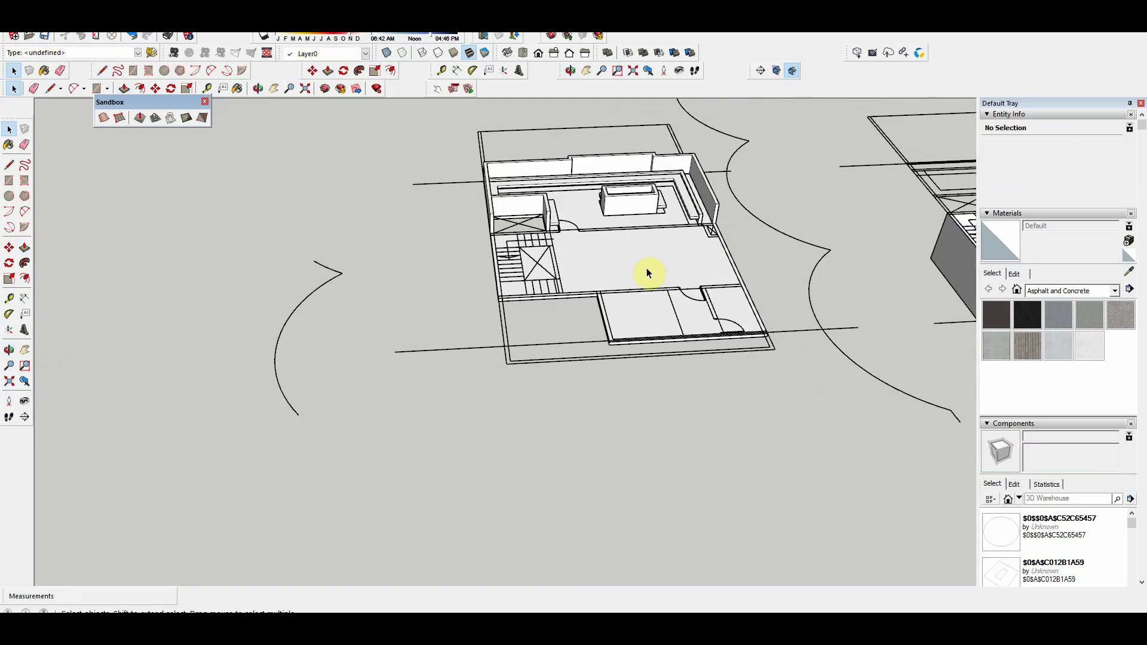
Step: Zoom in on the slab edge in front of the right-hand rooms with the Line tool
scroll(652, 269, up, 5)
mouse_move(653, 269)
middle_down()
mouse_move(793, 427)
mouse_move(659, 345)
middle_up()
scroll(533, 351, up, 2)
key(l)
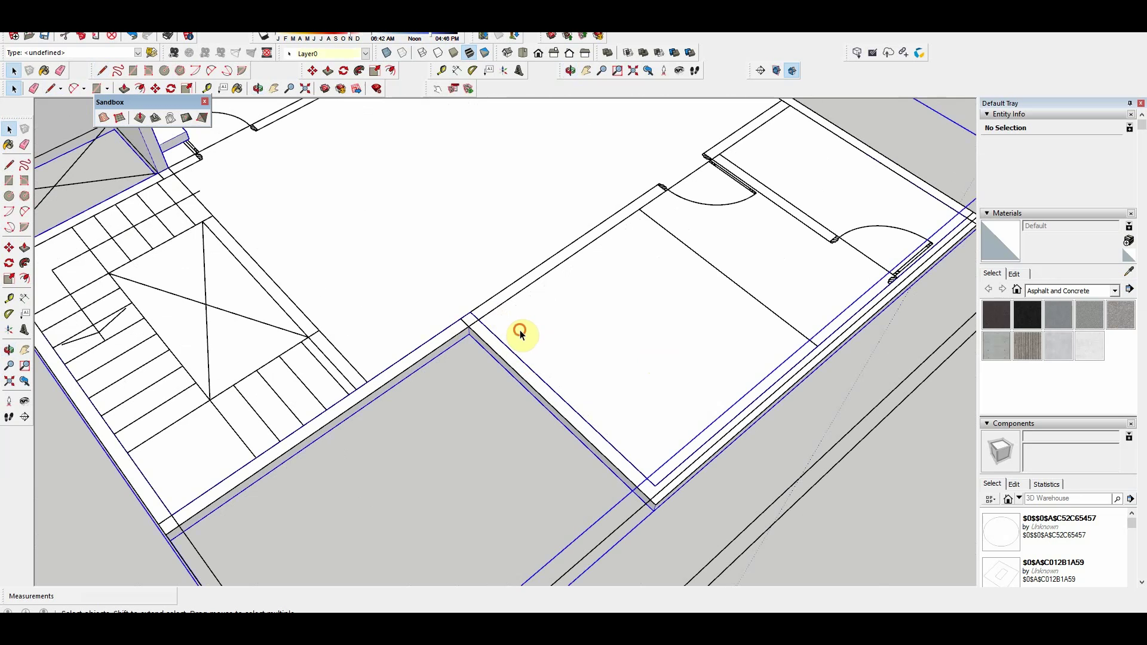
scroll(464, 323, up, 3)
scroll(727, 307, up, 2)
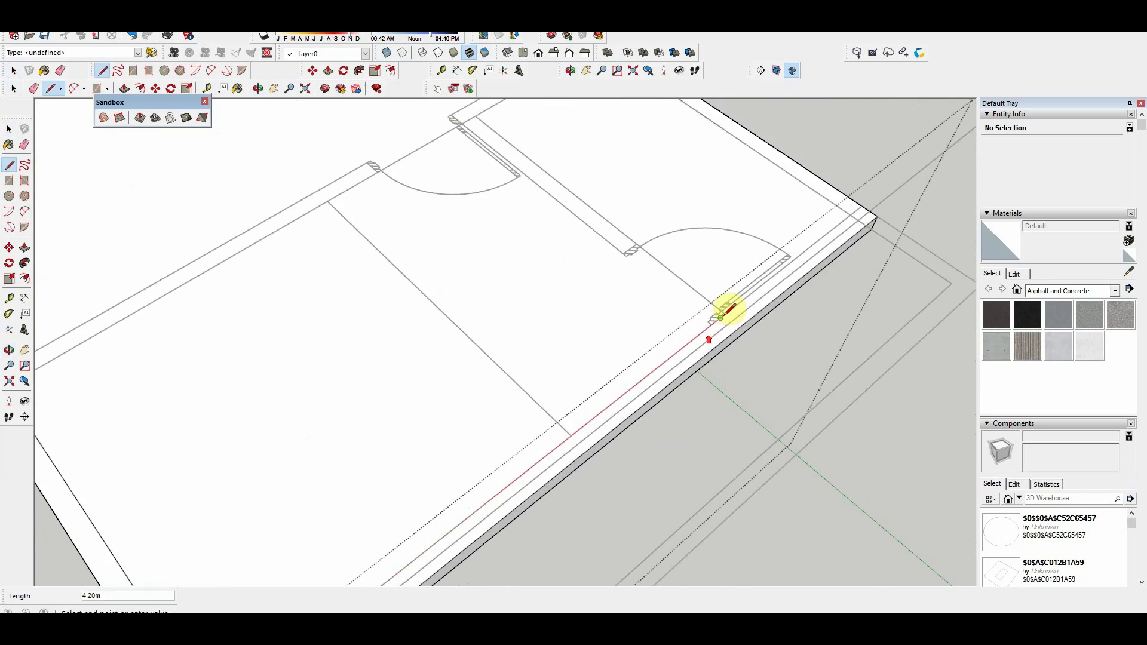
scroll(737, 303, up, 2)
scroll(726, 309, up, 2)
scroll(767, 342, down, 5)
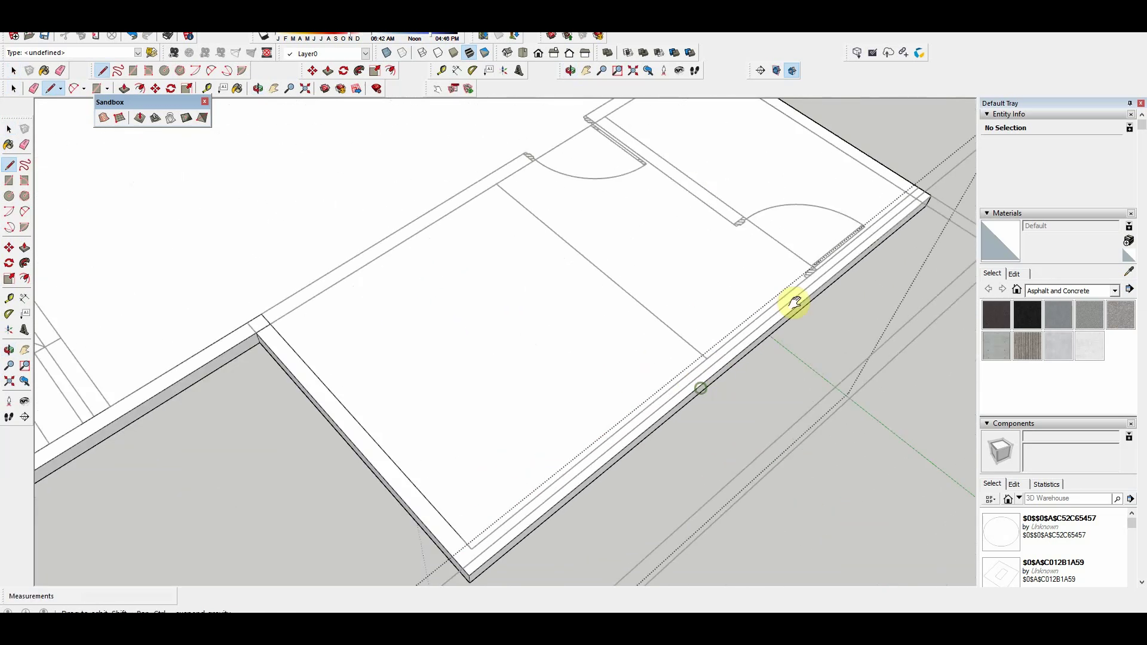
scroll(410, 249, up, 5)
Step: Raise the slab-edge strip 1.00 m into a low wall
key(p)
click(489, 312)
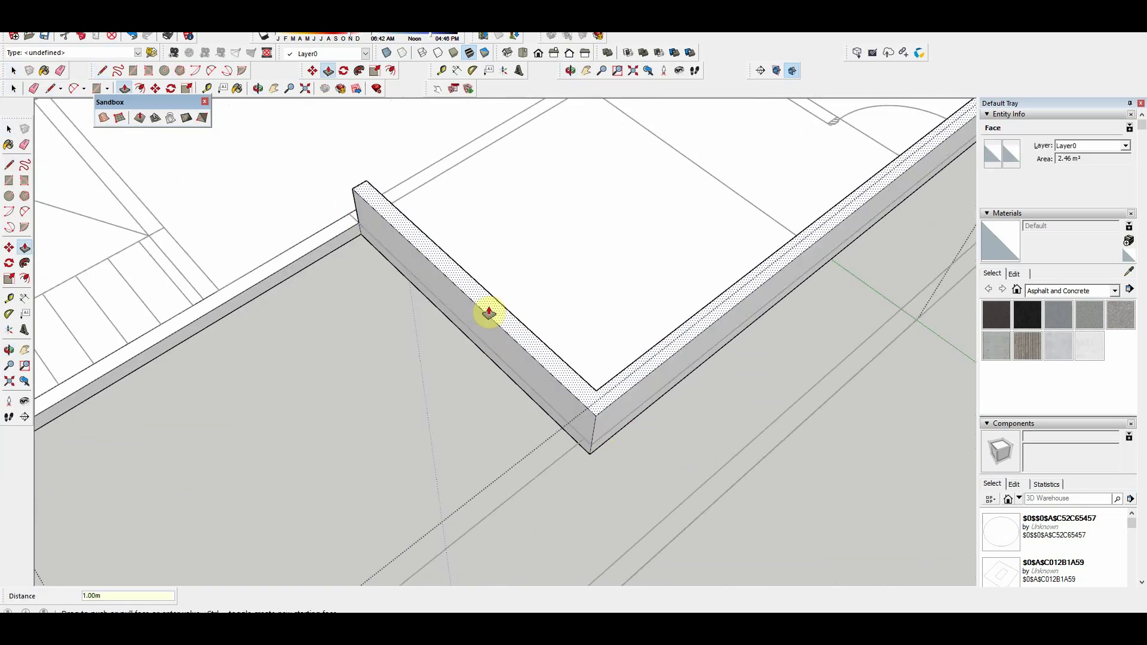
key(Return)
scroll(562, 338, down, 5)
key(space)
scroll(625, 358, down, 3)
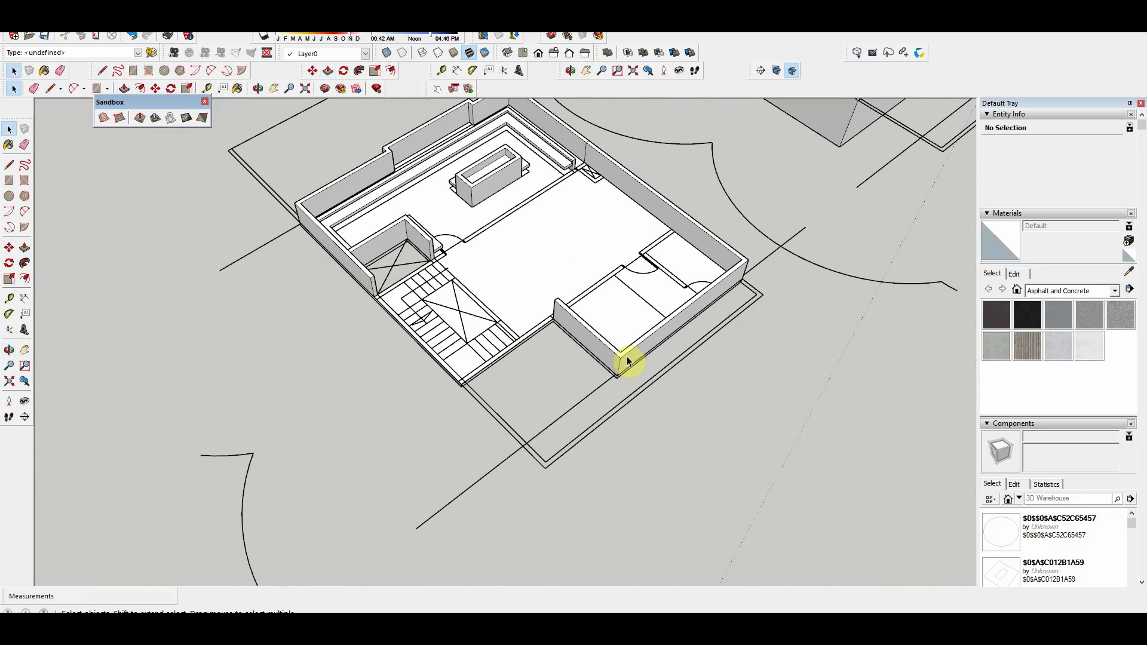
scroll(627, 361, down, 3)
Step: Adjust the wall's top face from a view over the right-hand rooms
middle_drag(661, 313, 632, 247)
scroll(632, 247, up, 5)
key(p)
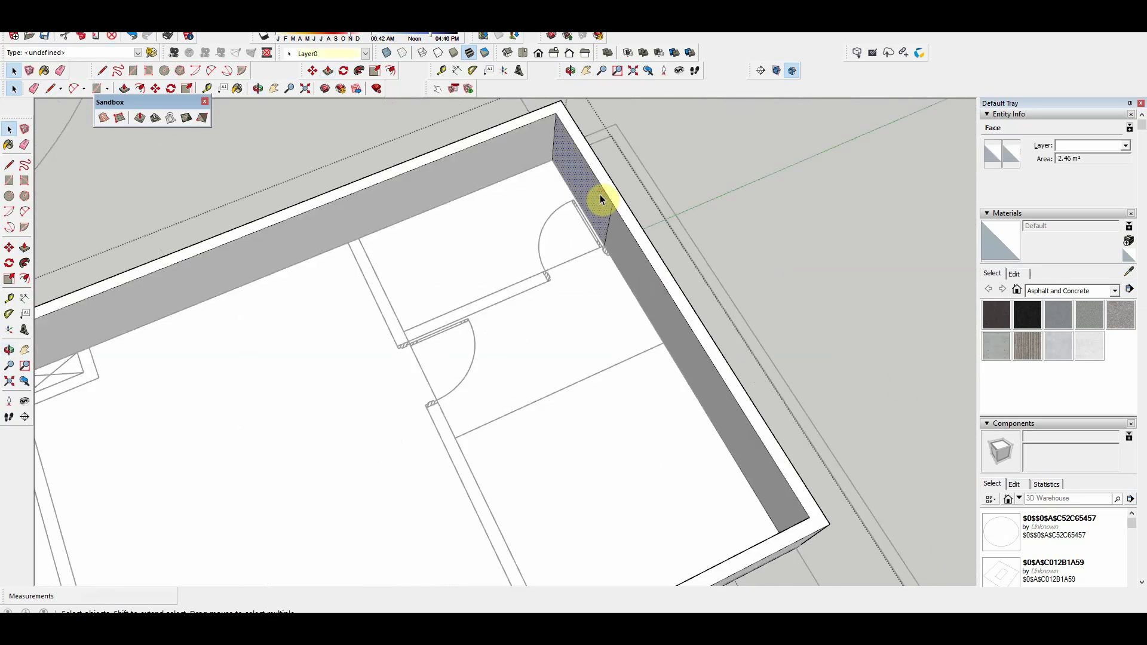
click(600, 195)
scroll(576, 130, down, 2)
scroll(633, 196, down, 2)
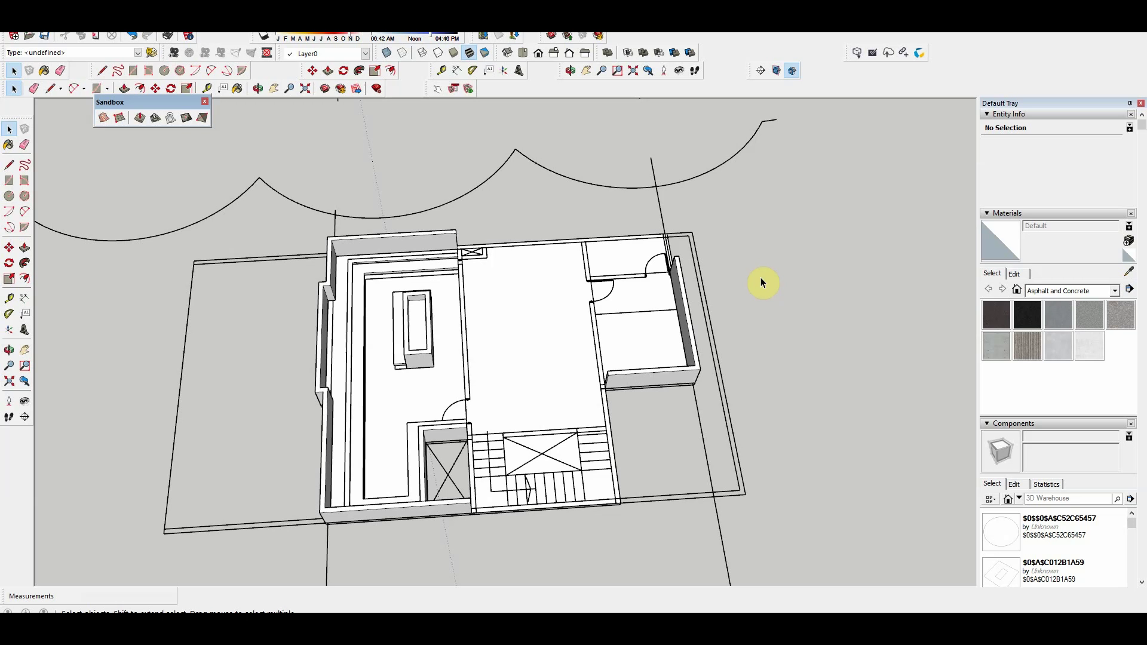
Step: Zoom in on the roof terrace floor where the wood plank texture goes
scroll(545, 384, up, 3)
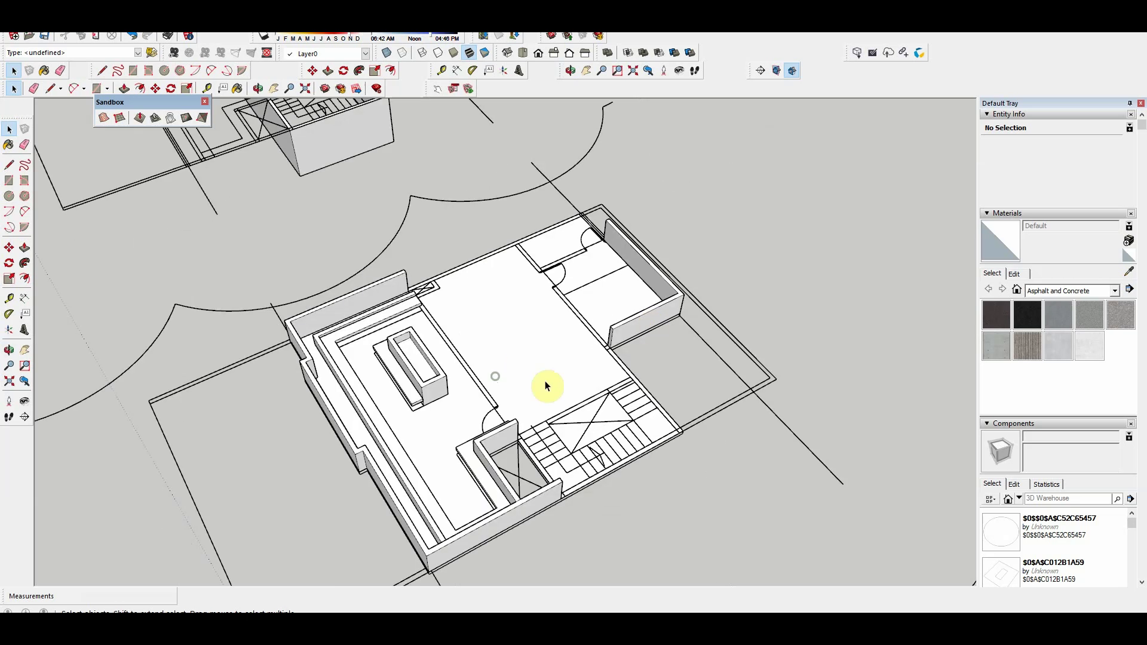
scroll(563, 359, up, 3)
scroll(587, 316, up, 3)
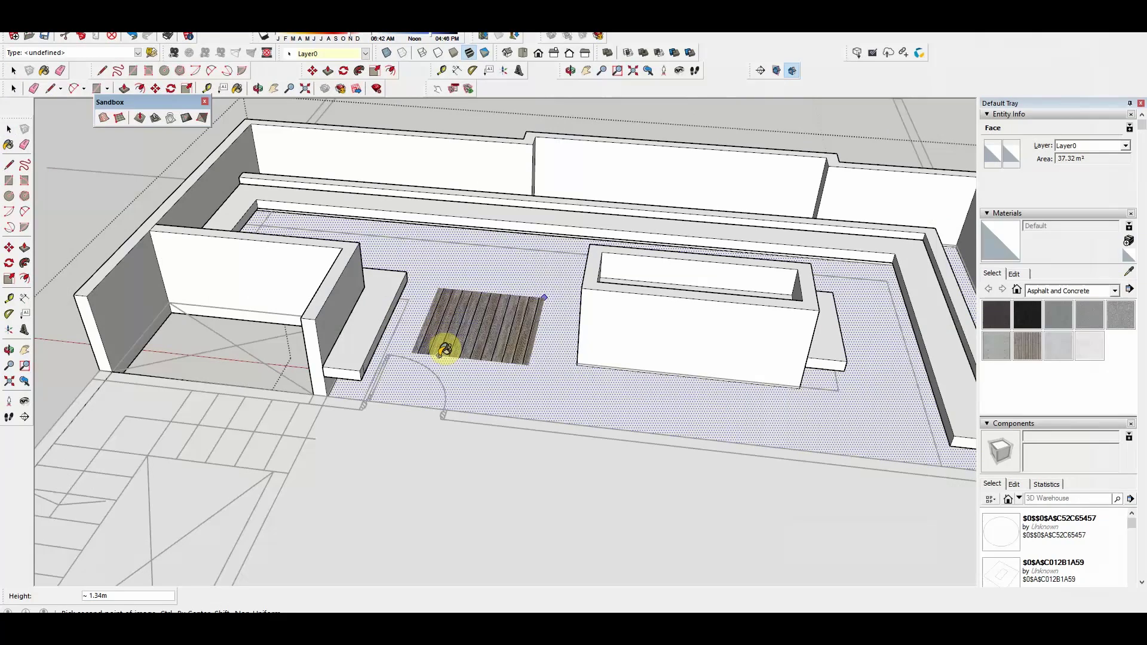
Step: Place the wood plank texture on the terrace floor and select the connected floor geometry
click(468, 333)
middle_drag(468, 336, 623, 384)
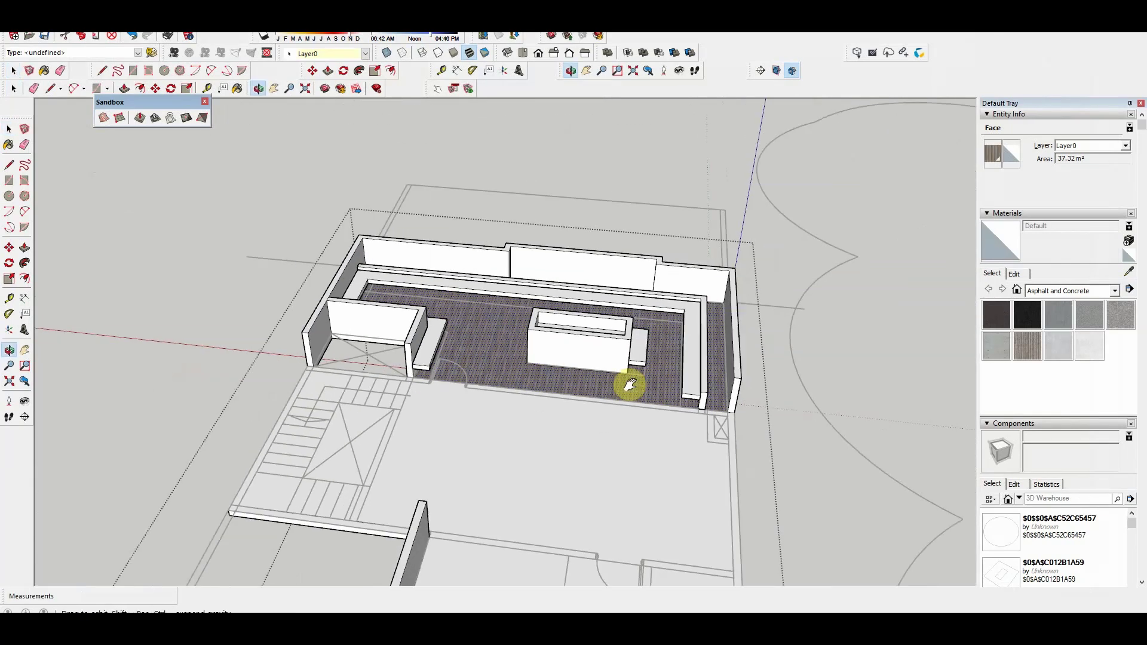
scroll(679, 391, up, 3)
triple_click(731, 425)
scroll(653, 466, up, 3)
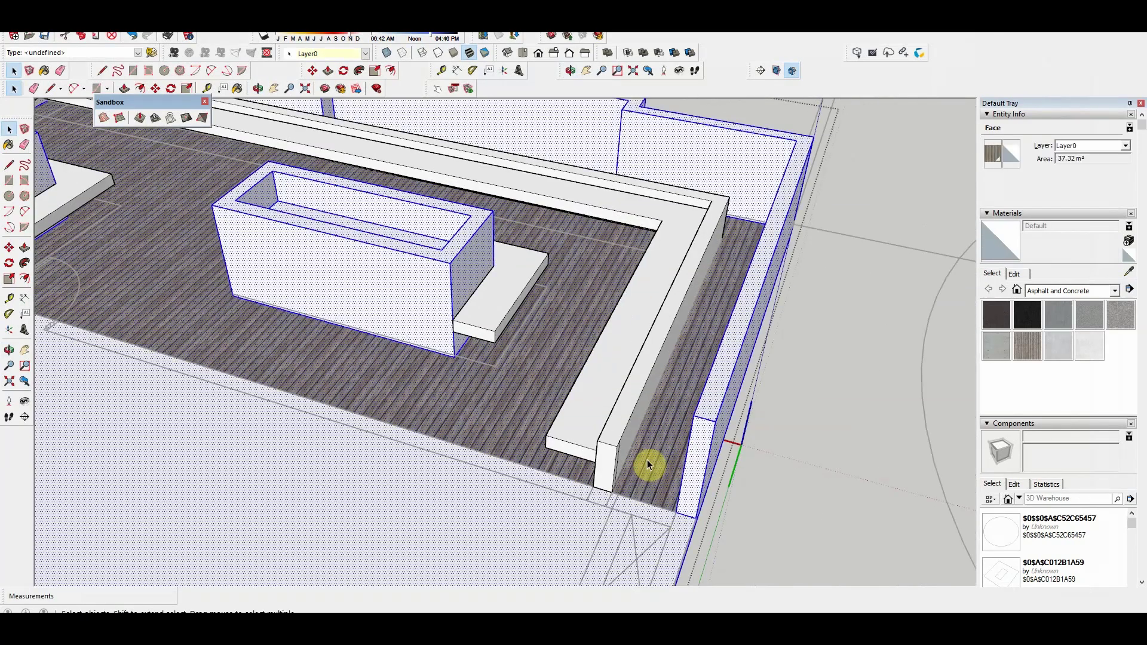
scroll(615, 478, up, 3)
scroll(603, 385, up, 3)
scroll(658, 394, down, 3)
mouse_move(678, 397)
middle_down()
mouse_move(225, 249)
mouse_move(551, 276)
middle_up()
scroll(589, 314, up, 3)
scroll(579, 321, up, 1)
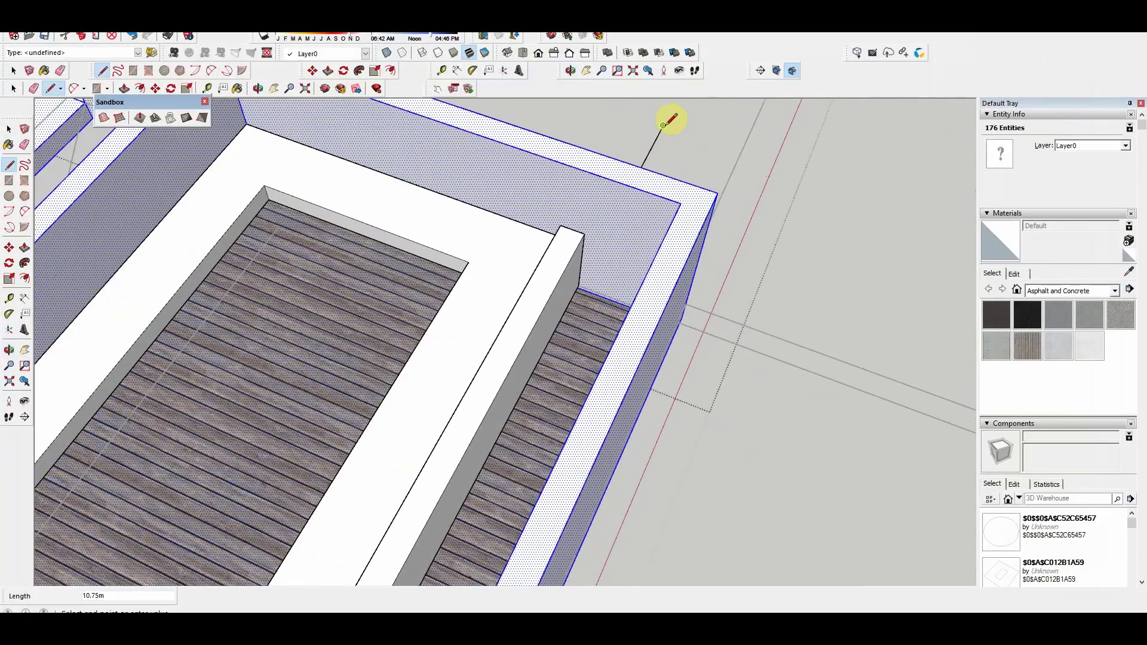
scroll(589, 340, down, 3)
Step: Select the wood deck floor face and inspect the deck toward its corner
key(space)
click(582, 346)
middle_drag(586, 353, 522, 395)
scroll(508, 368, up, 2)
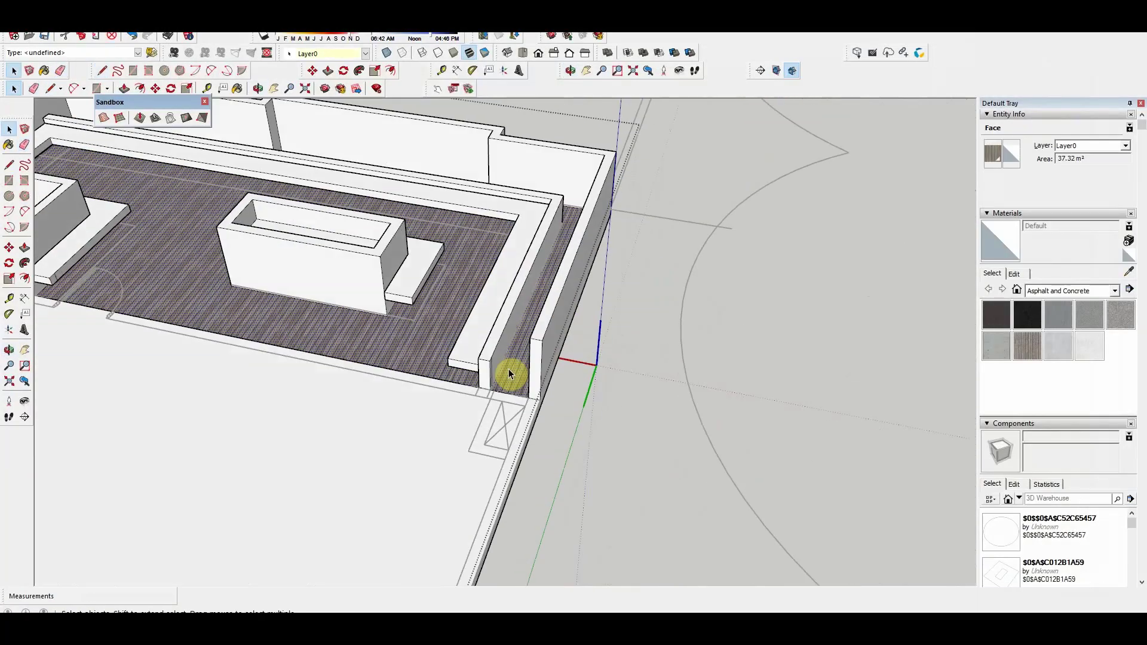
scroll(508, 368, down, 2)
key(l)
key(space)
scroll(469, 431, down, 2)
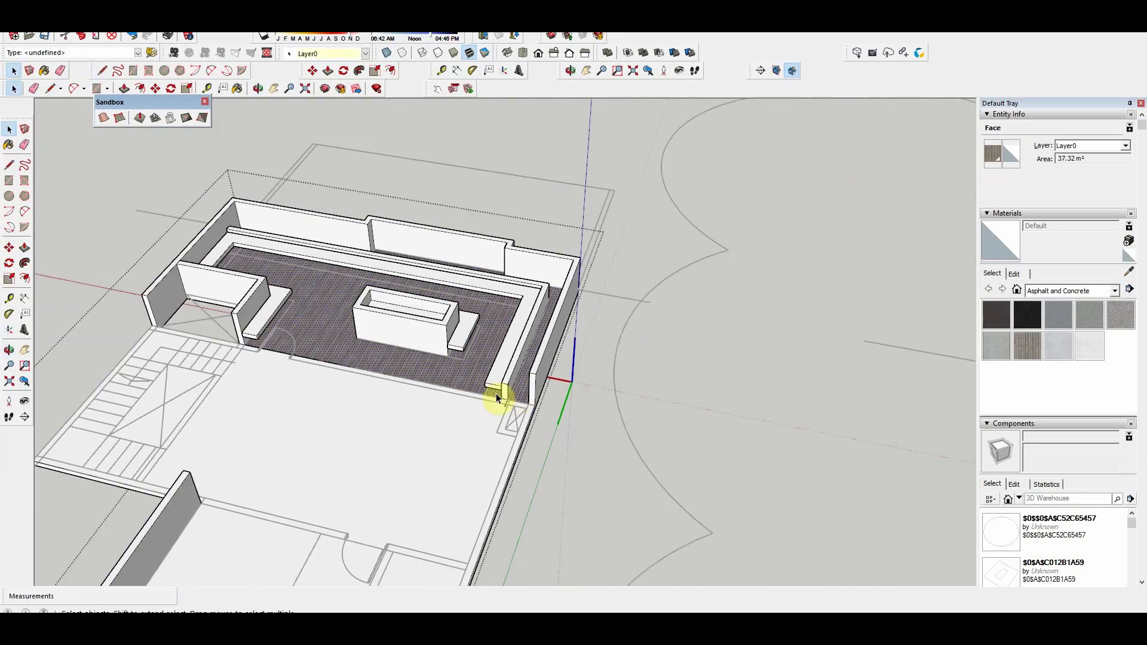
middle_drag(496, 394, 423, 474)
scroll(436, 500, up, 2)
scroll(443, 494, up, 2)
Step: Draw a dividing line from the deck corner and erase the stray corner edge
key(l)
click(443, 494)
scroll(443, 494, up, 2)
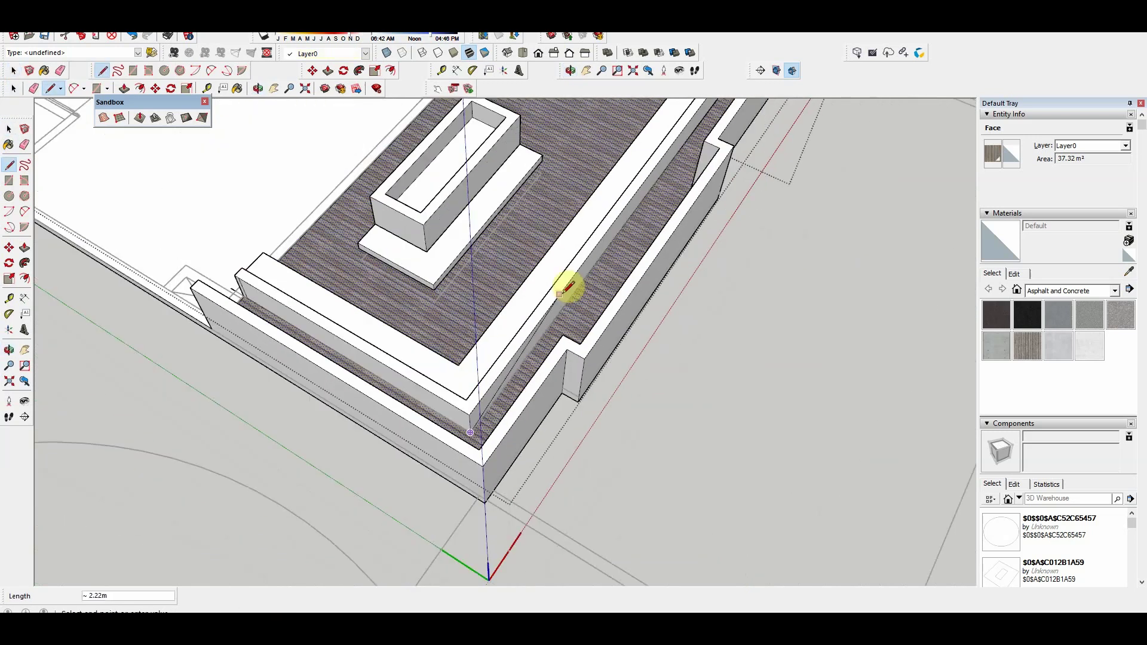
middle_drag(559, 294, 630, 241)
key(e)
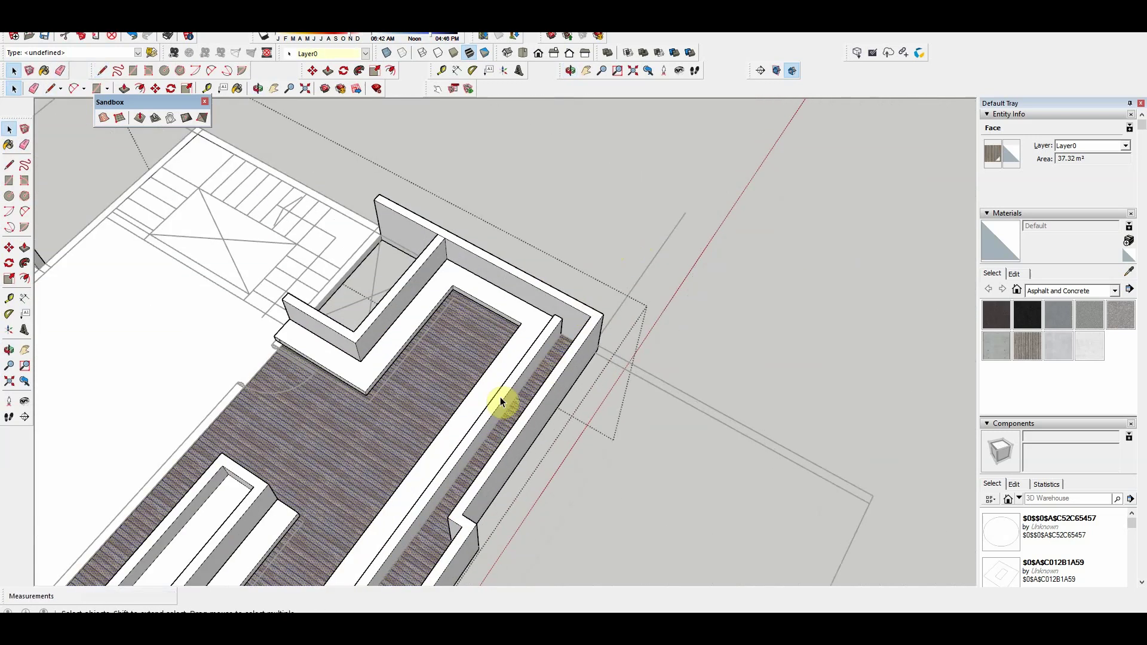
middle_drag(500, 397, 622, 377)
scroll(249, 387, up, 3)
scroll(551, 436, up, 3)
key(e)
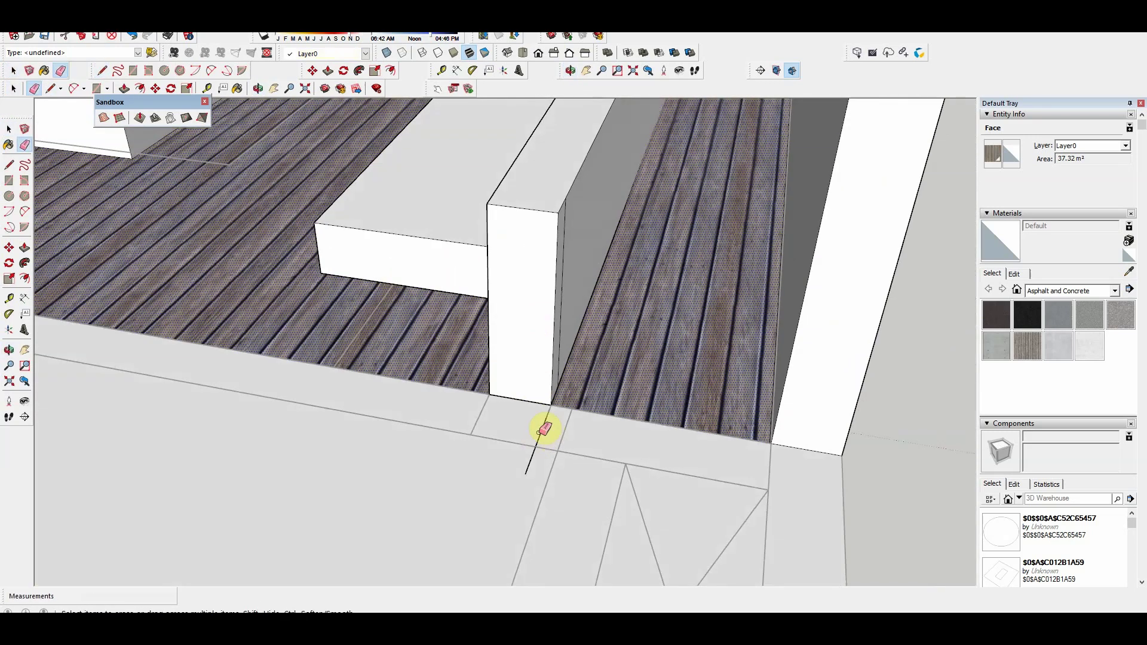
click(544, 429)
key(l)
mouse_move(559, 422)
middle_down()
mouse_move(520, 318)
mouse_move(591, 332)
middle_up()
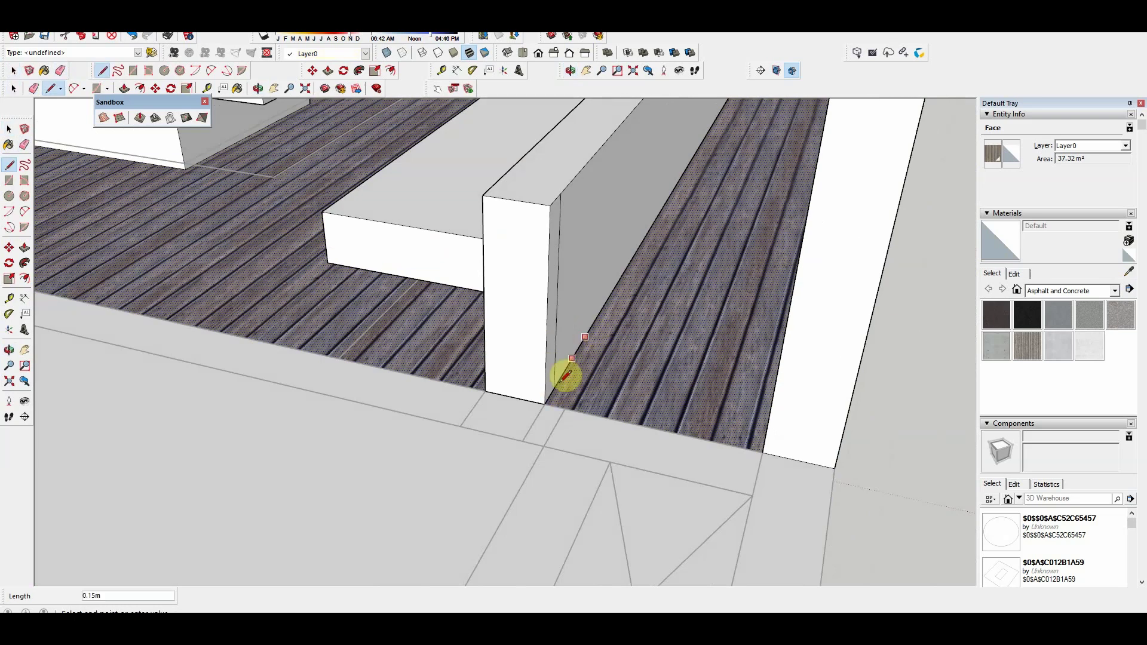
scroll(565, 375, up, 5)
Step: Nudge the deck face at the wall base, then select the 7.74 m² narrow strip
key(p)
middle_drag(551, 384, 333, 377)
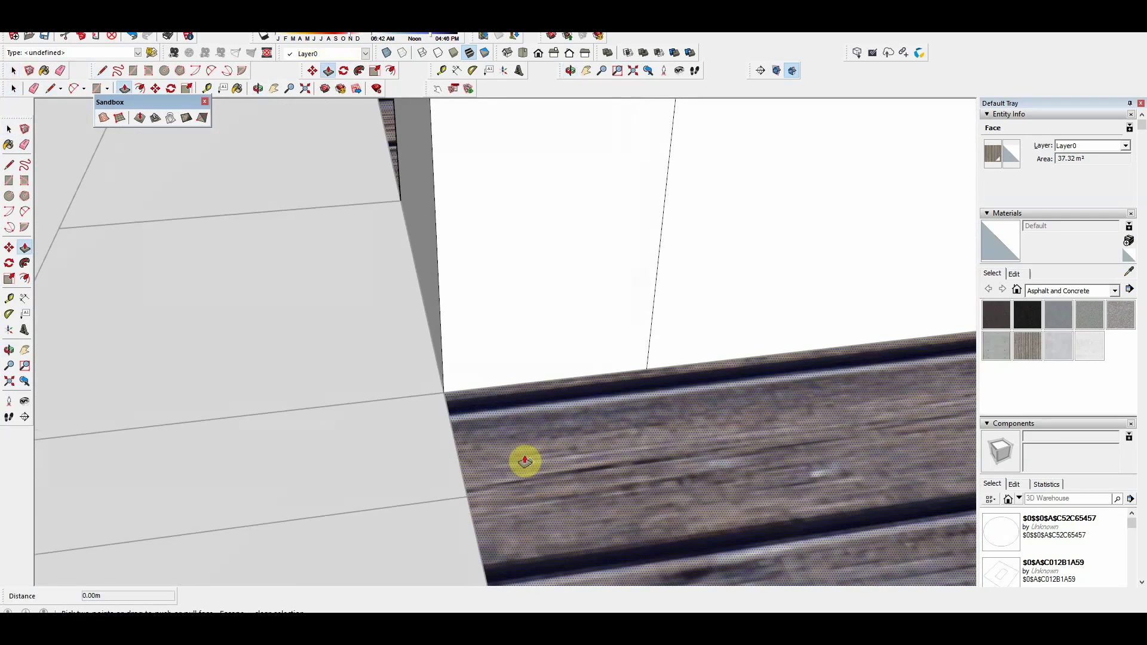
drag(524, 461, 458, 413)
scroll(671, 338, down, 5)
scroll(633, 346, down, 3)
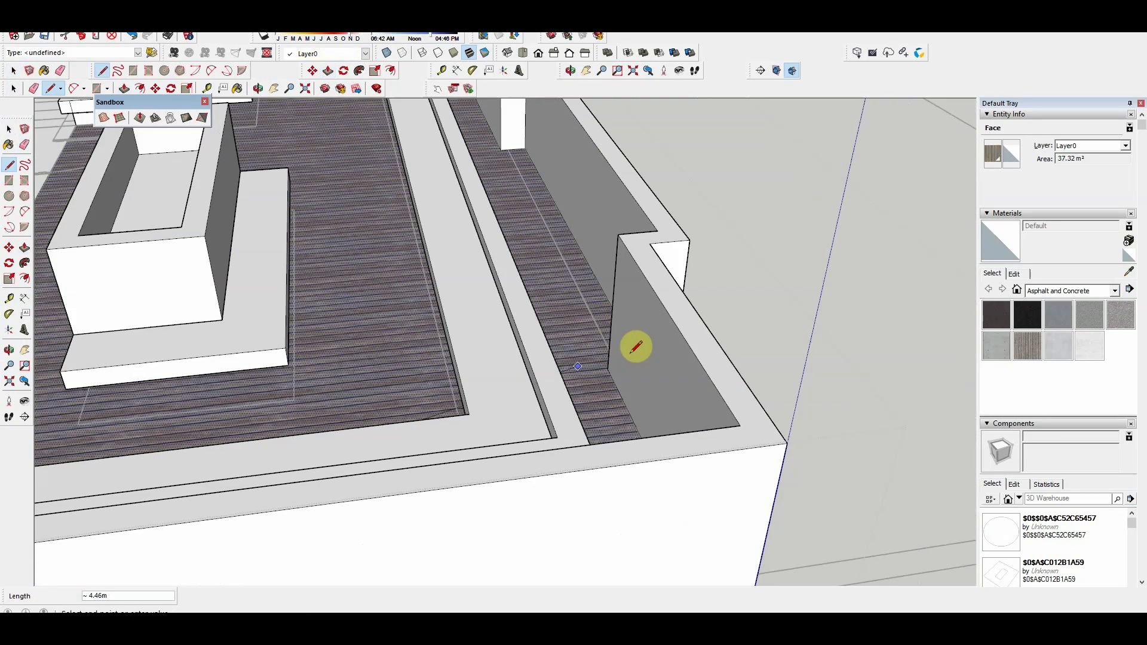
scroll(623, 492, down, 3)
scroll(771, 292, down, 2)
mouse_move(770, 292)
middle_down()
mouse_move(781, 138)
mouse_move(664, 313)
middle_up()
key(space)
click(550, 441)
scroll(575, 424, up, 3)
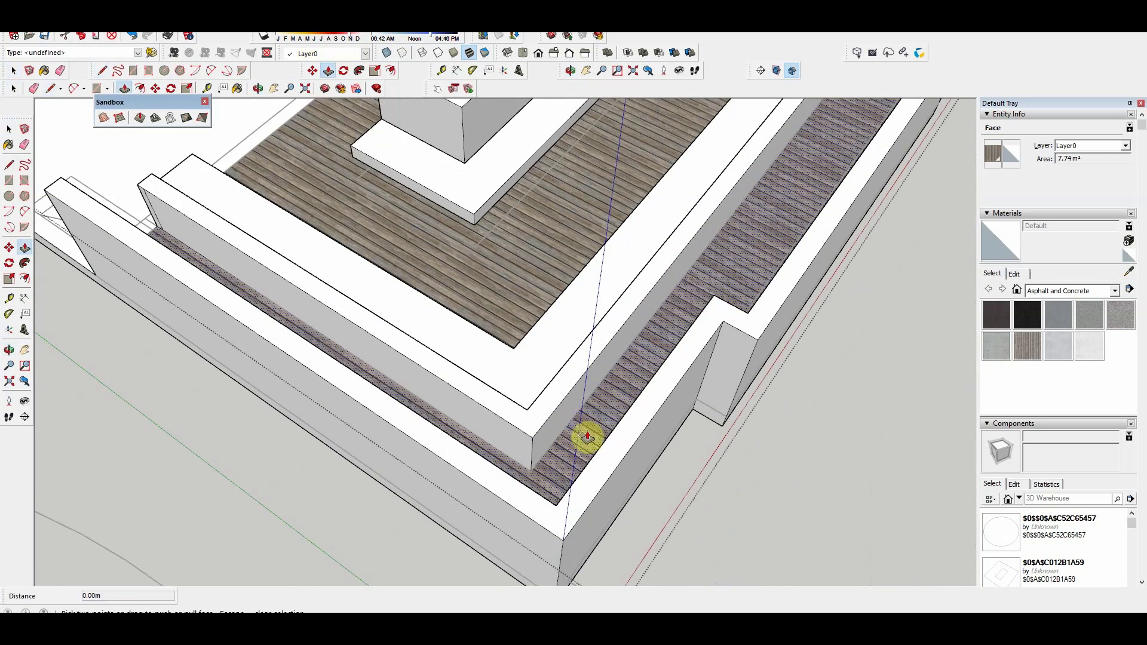
middle_drag(559, 410, 749, 469)
scroll(479, 392, up, 3)
Step: Paint the narrow deck strip with the grass material
key(space)
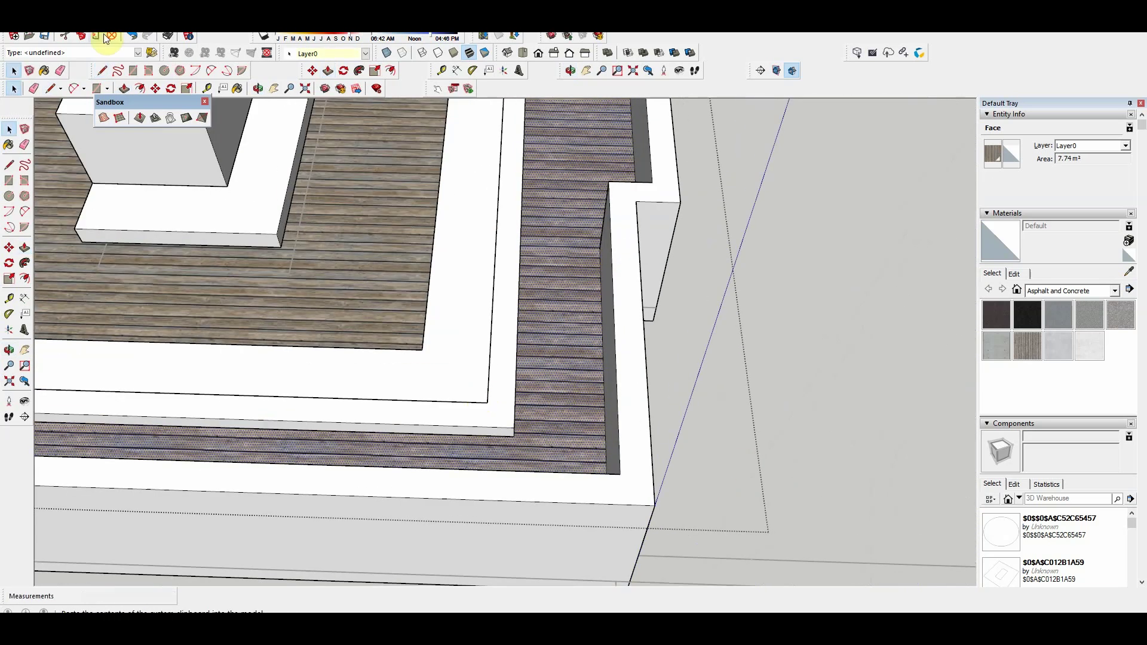
click(107, 38)
click(558, 355)
middle_drag(553, 359, 358, 276)
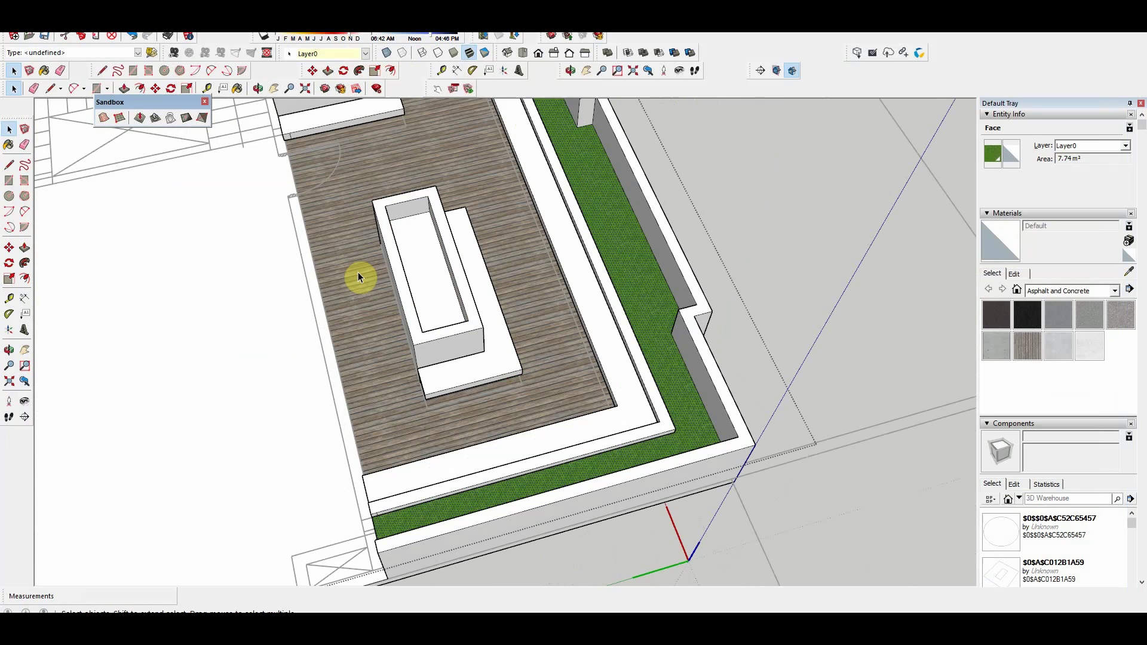
scroll(359, 276, up, 4)
Step: Lower the planter's inner bed face and top rim with Push/Pull
key(p)
click(401, 285)
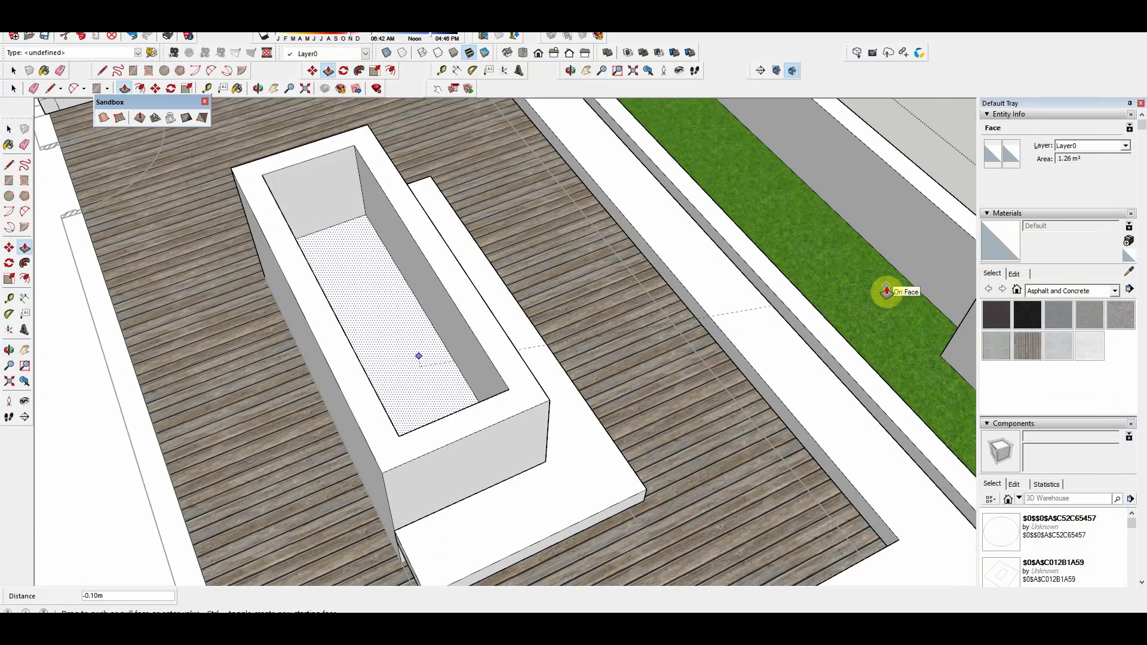
click(496, 349)
click(496, 350)
middle_drag(855, 331, 866, 314)
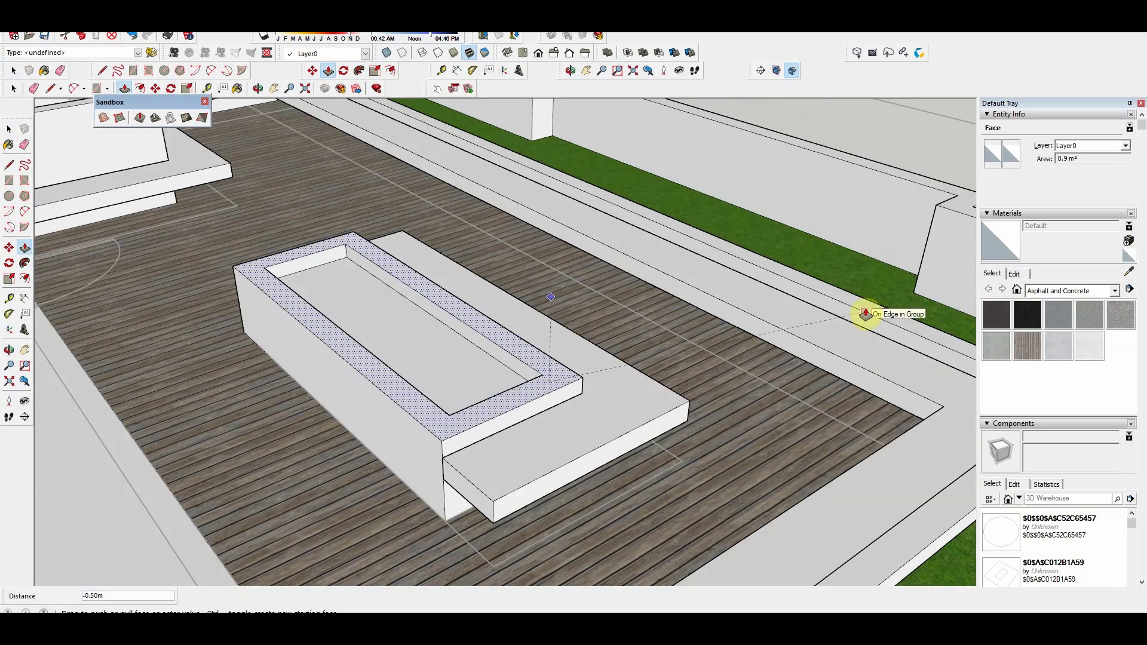
key(Escape)
key(b)
scroll(620, 456, down, 5)
scroll(436, 384, up, 2)
Step: Fill the planter bed with grass and paint its side, front and rim with PlanksOld0155
click(436, 384)
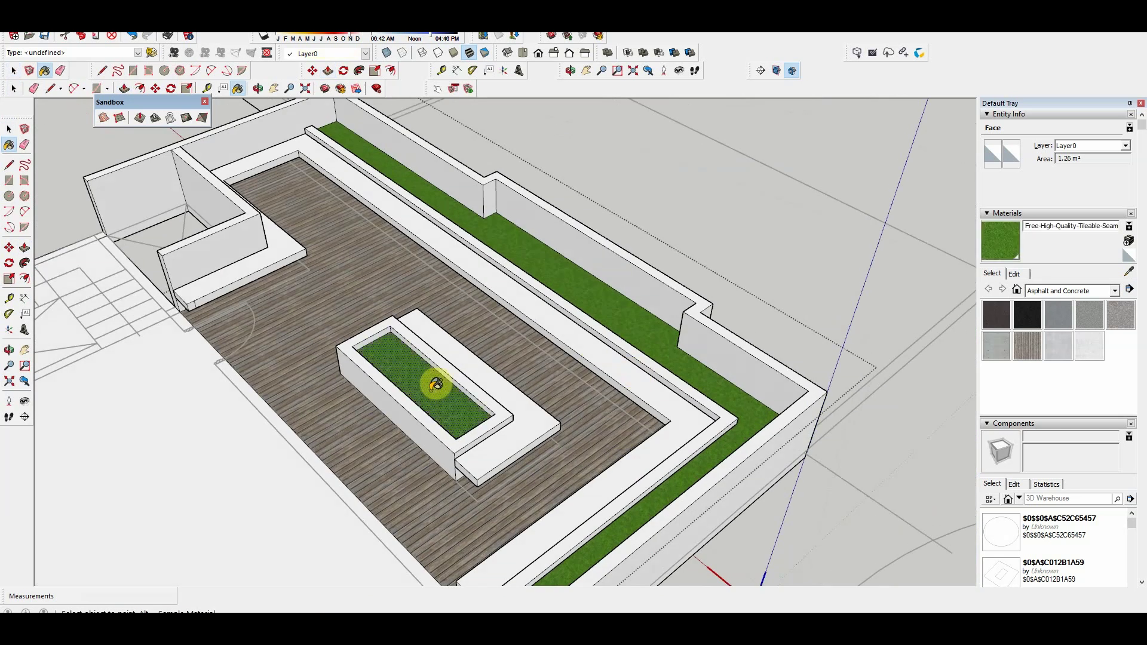
mouse_move(436, 384)
middle_down()
mouse_move(606, 430)
mouse_move(597, 431)
middle_up()
alt+click(596, 431)
click(568, 392)
middle_drag(568, 392, 828, 394)
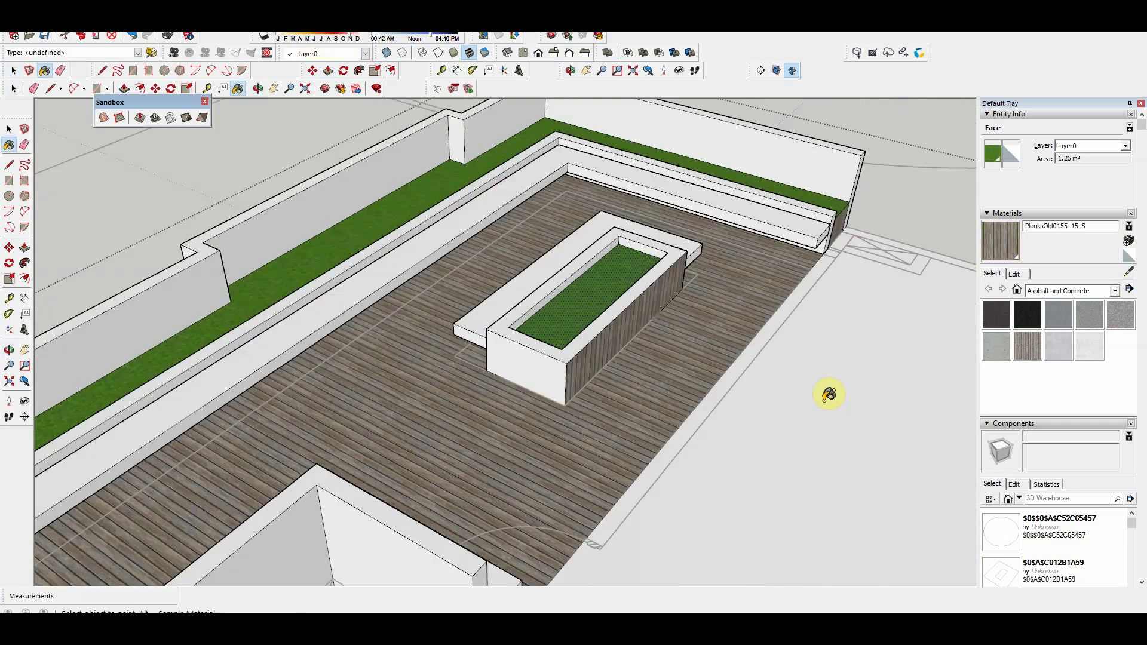
click(547, 366)
mouse_move(559, 340)
middle_down()
mouse_move(540, 320)
mouse_move(358, 251)
middle_up()
click(359, 251)
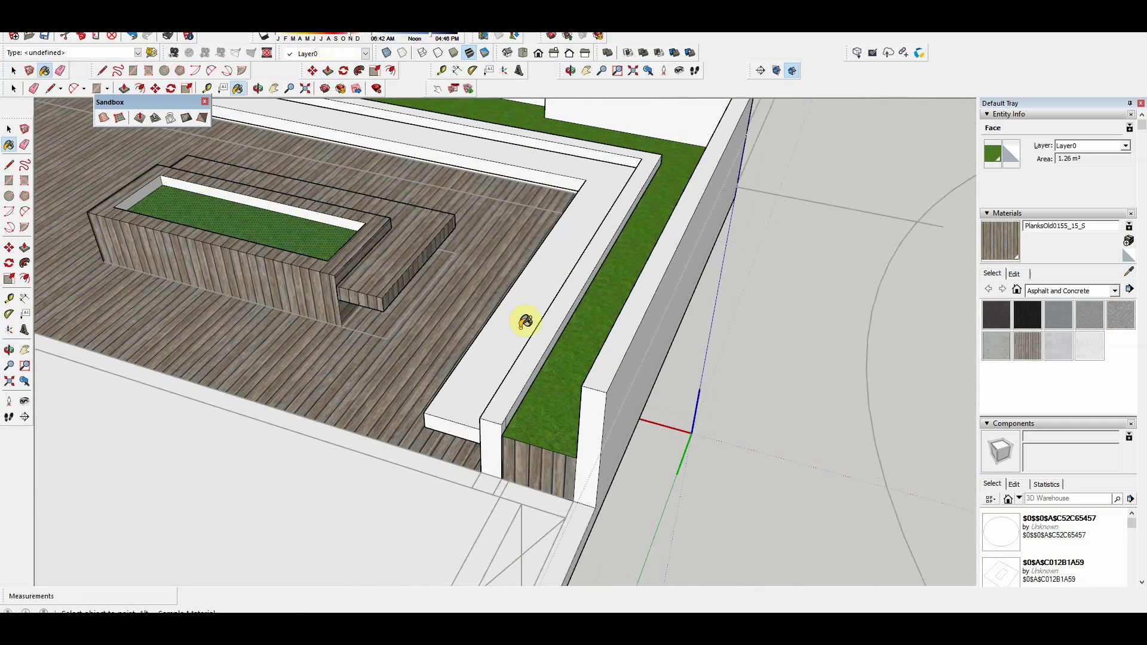
Step: Zoom out to view the whole building and select the deck wall face
scroll(753, 341, down, 3)
scroll(560, 289, down, 3)
mouse_move(560, 289)
middle_down()
mouse_move(484, 315)
mouse_move(476, 430)
mouse_move(539, 314)
mouse_move(721, 357)
middle_up()
scroll(476, 430, up, 5)
scroll(539, 313, up, 1)
key(space)
click(566, 300)
Step: Let SketchUp fix the model's minor problems and dismiss the confirmation
scroll(647, 341, down, 3)
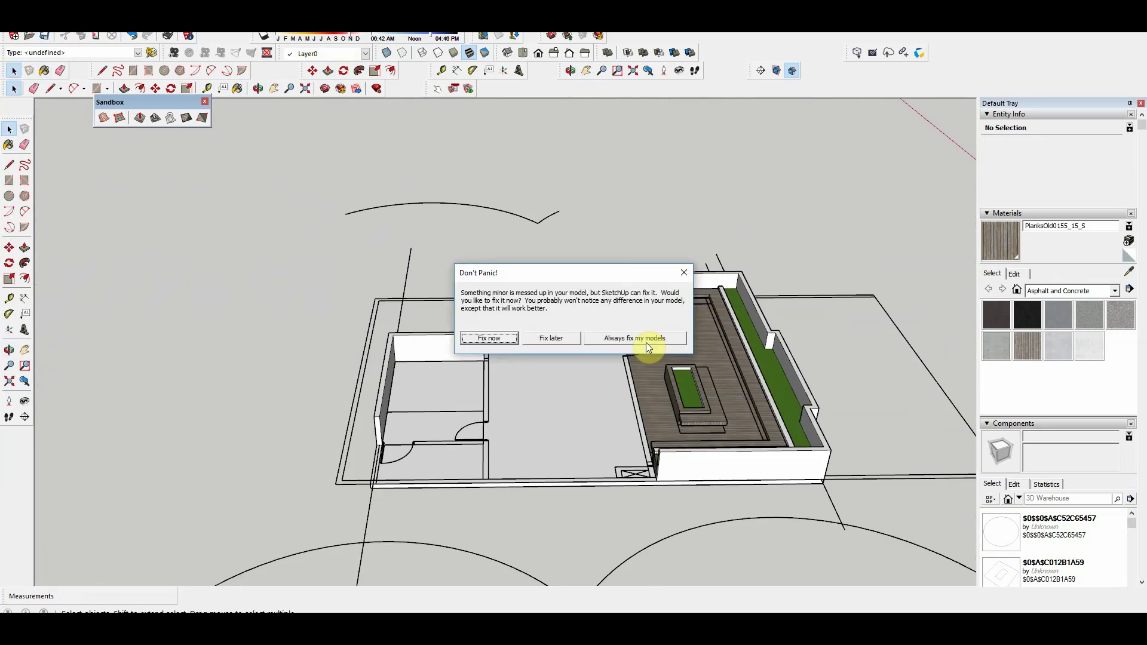
click(486, 337)
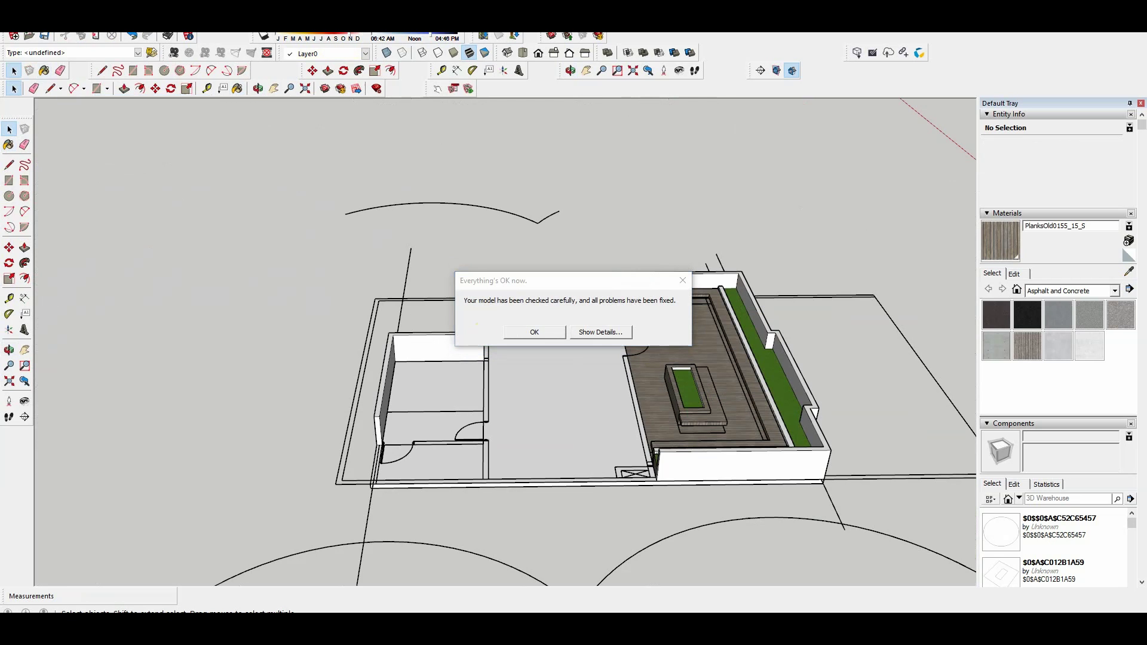
click(534, 332)
scroll(614, 292, down, 3)
Step: Frame the house and save the current view as Scene 1
mouse_move(615, 292)
middle_down()
mouse_move(691, 379)
mouse_move(569, 464)
middle_up()
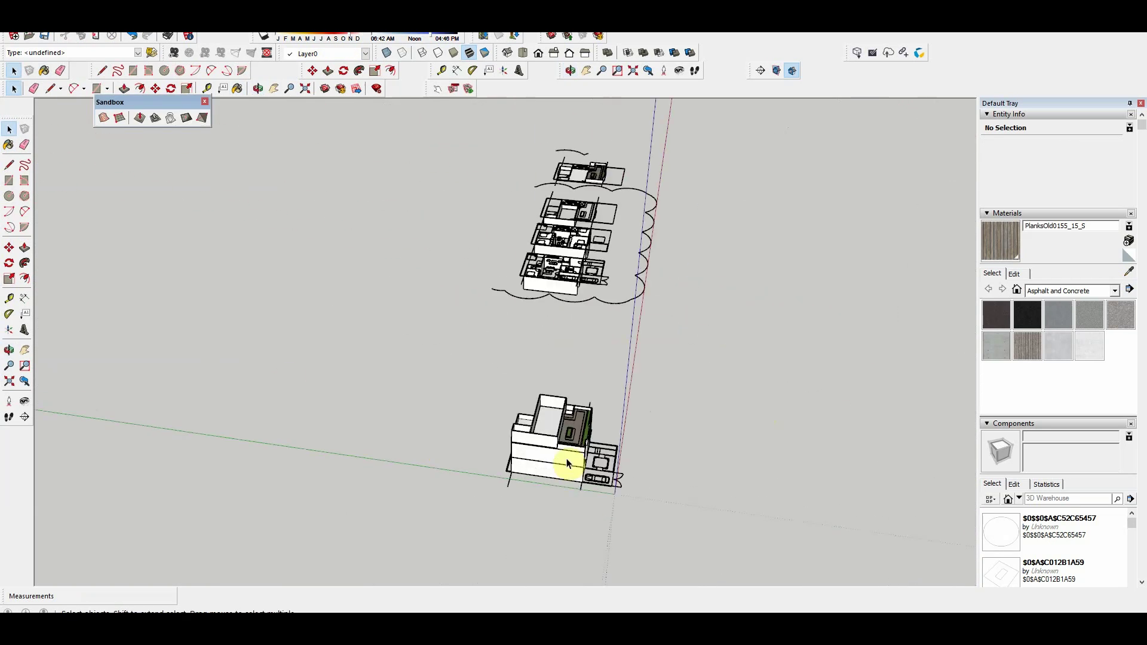
scroll(331, 335, up, 5)
mouse_move(330, 335)
middle_down()
mouse_move(430, 244)
mouse_move(453, 389)
middle_up()
scroll(454, 389, down, 2)
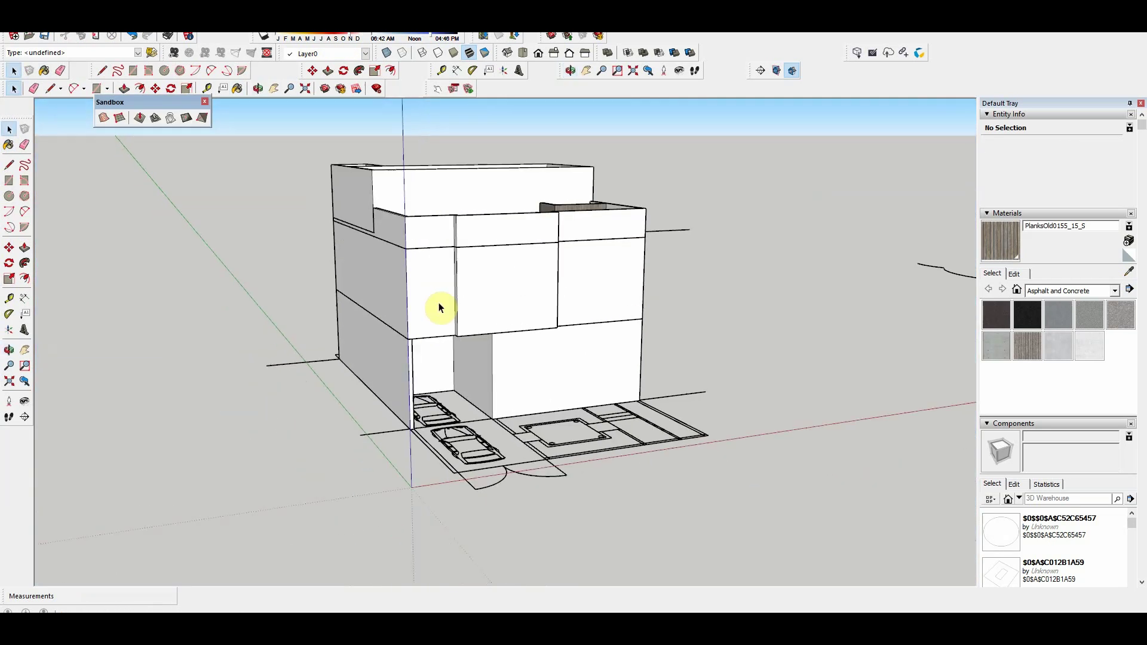
shift+middle_drag(441, 305, 403, 307)
click(60, 27)
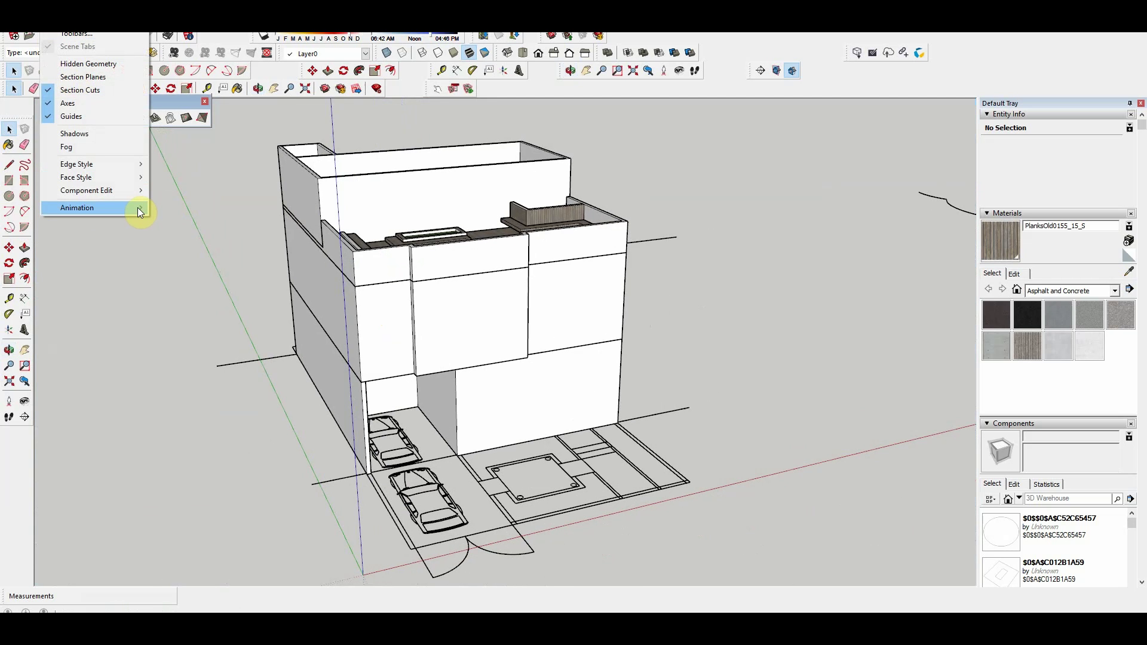
click(173, 208)
mouse_move(725, 316)
middle_down()
mouse_move(243, 428)
mouse_move(424, 284)
mouse_move(487, 351)
mouse_move(512, 333)
mouse_move(530, 345)
middle_up()
scroll(639, 371, up, 2)
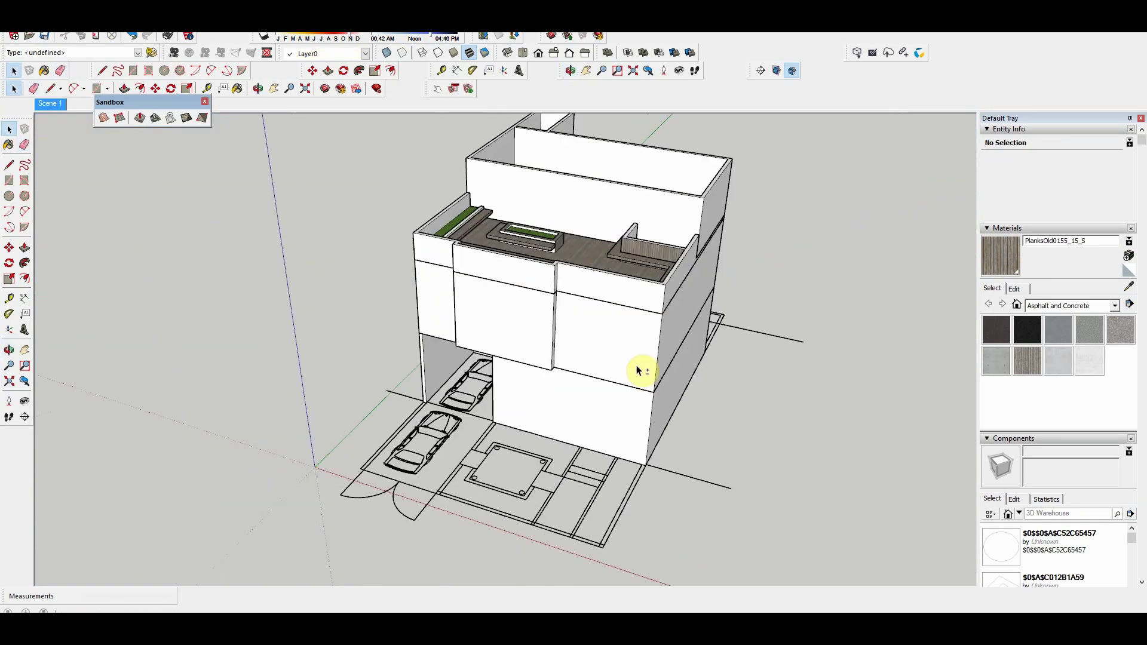
mouse_move(628, 365)
middle_down()
mouse_move(456, 328)
mouse_move(889, 392)
mouse_move(540, 259)
mouse_move(787, 257)
mouse_move(674, 372)
middle_up()
Step: Draw a rectangle atop the upper block and raise it 3 m into a box
scroll(673, 372, up, 3)
key(d)
click(576, 428)
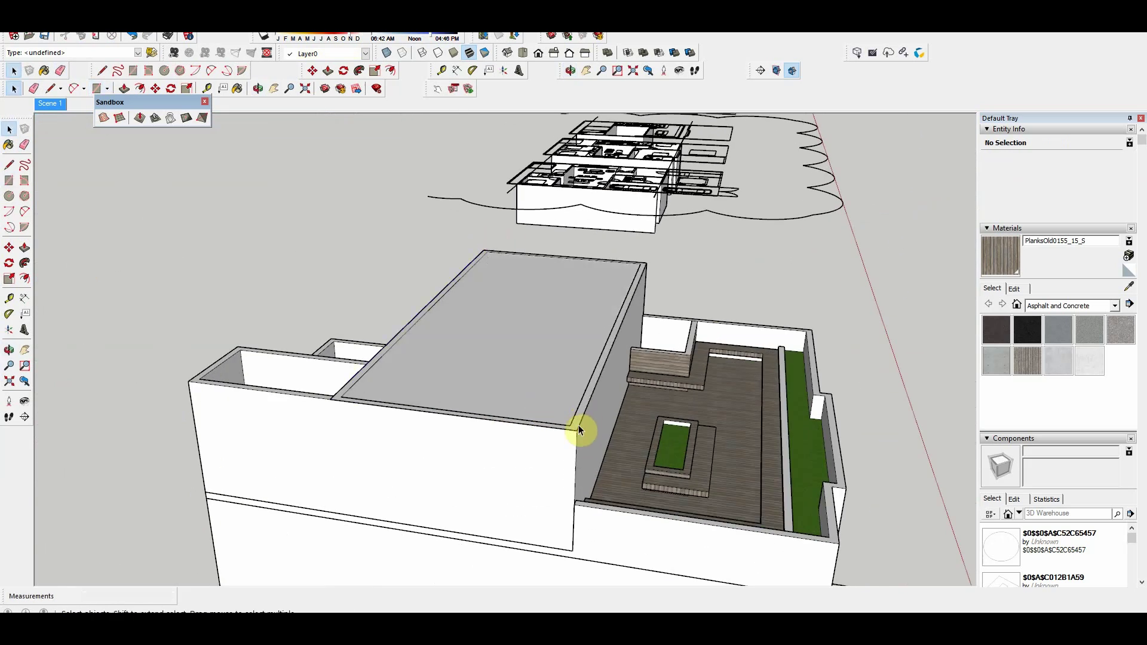
key(p)
click(546, 371)
text(3)
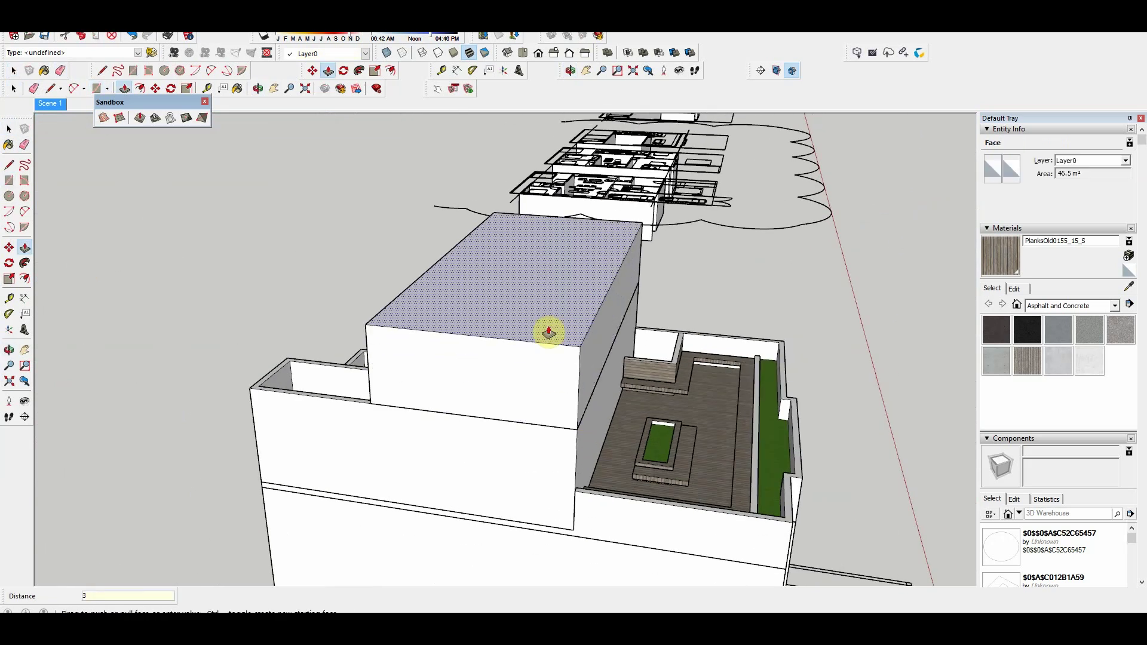
key(Return)
mouse_move(548, 333)
middle_down()
mouse_move(653, 405)
mouse_move(562, 410)
middle_up()
Step: Rotate diagonal edges on the box's end to set the roof pitch
key(l)
key(space)
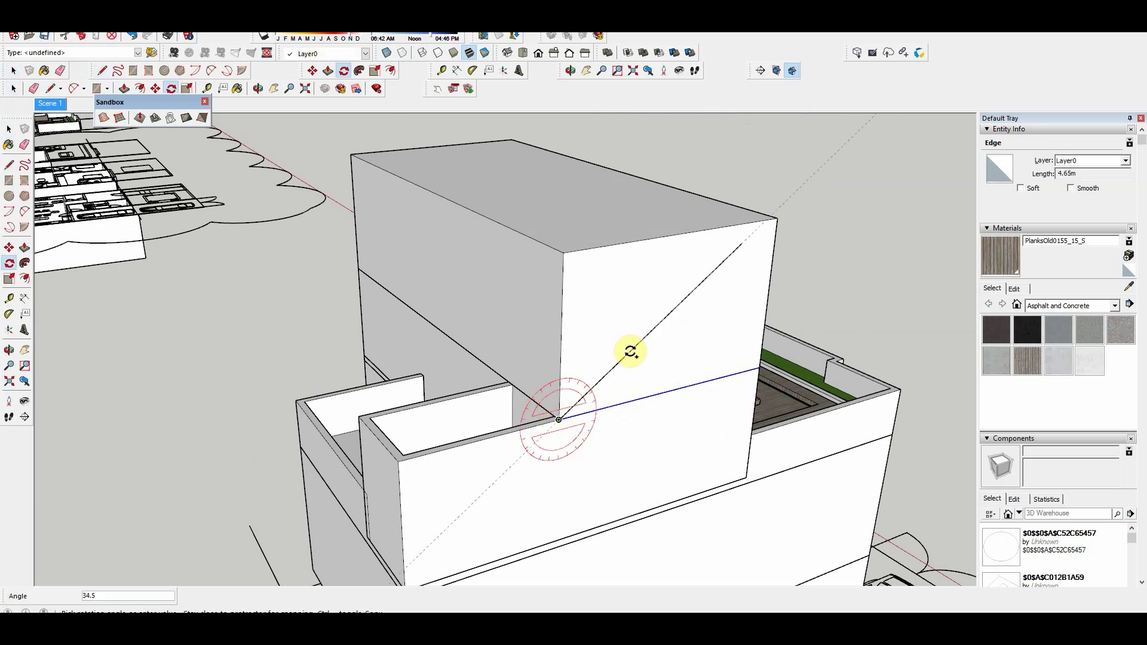
key(space)
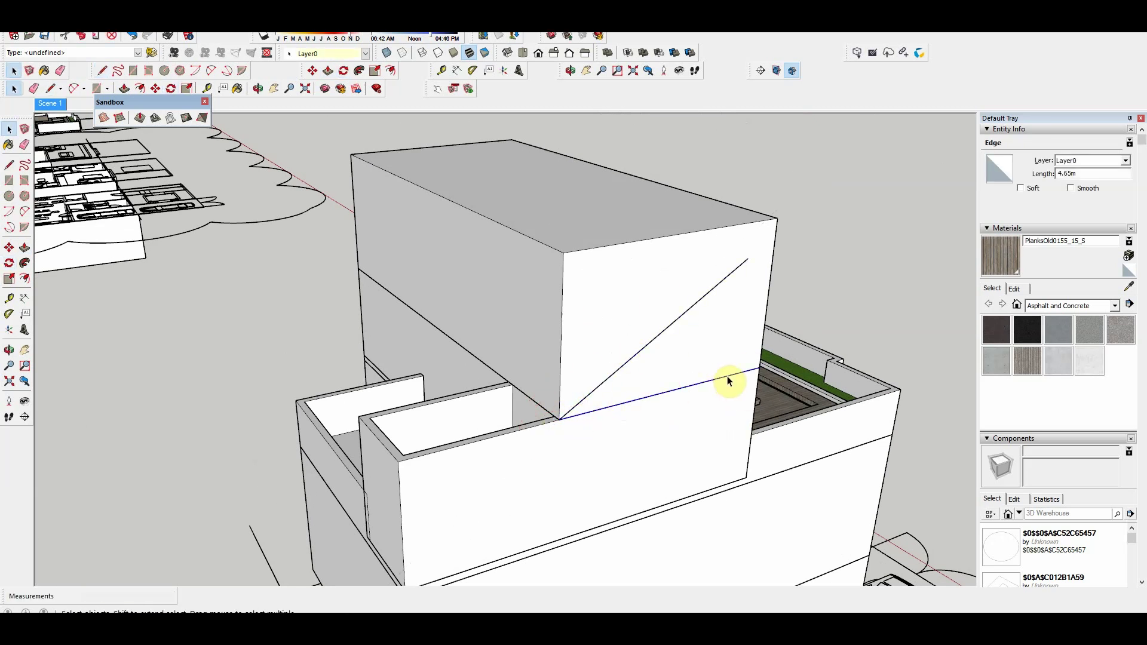
key(q)
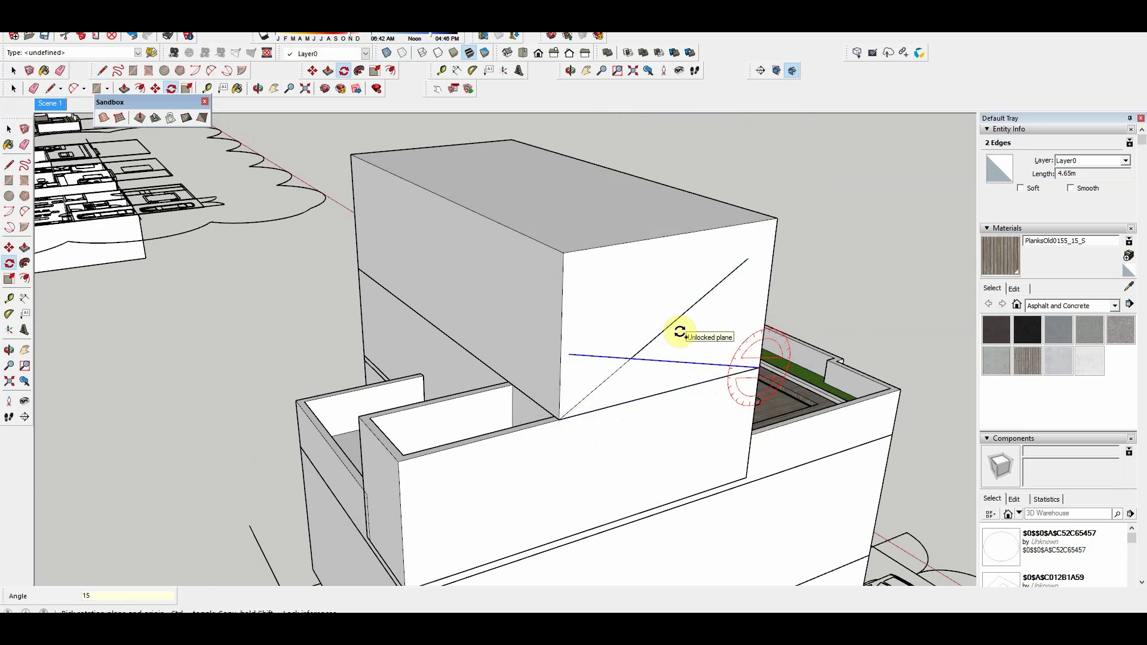
key(q)
middle_drag(716, 386, 721, 380)
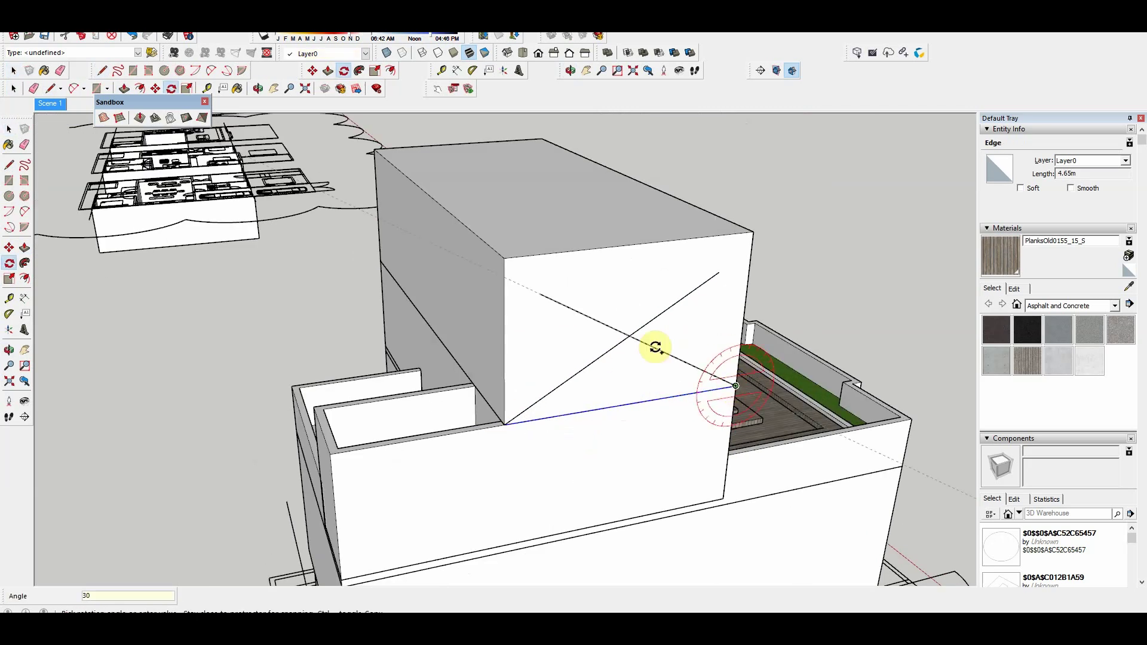
key(space)
Step: Push the box's top down into a gable and extend the gable roof face
middle_drag(589, 320, 461, 215)
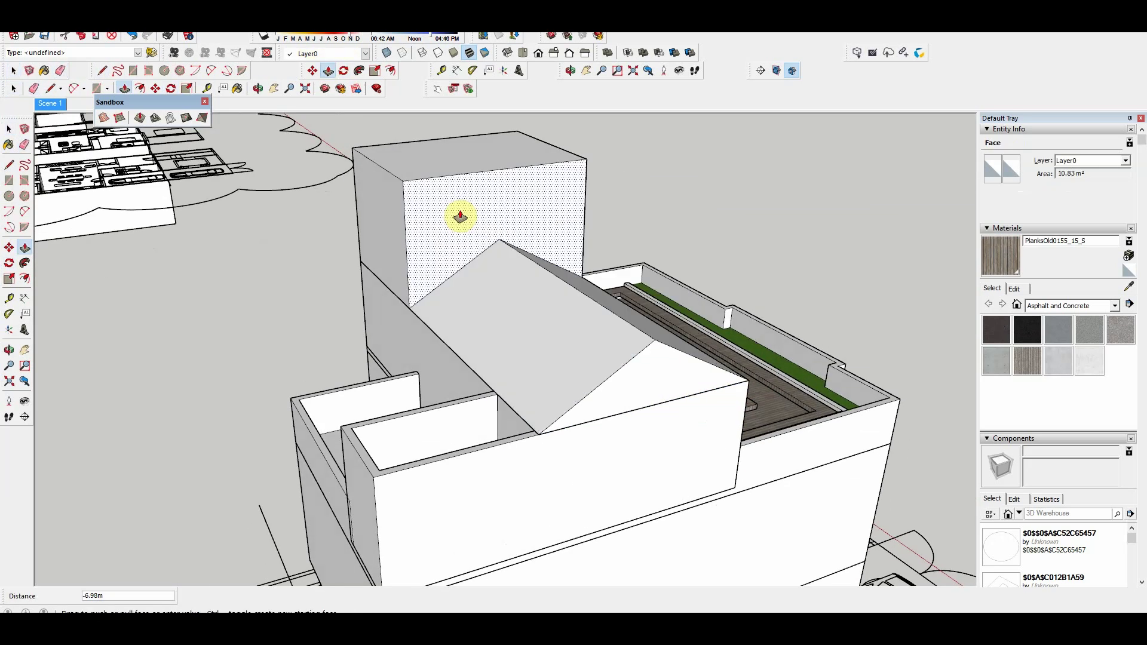
key(p)
drag(461, 215, 688, 357)
mouse_move(581, 360)
middle_down()
mouse_move(483, 354)
mouse_move(482, 336)
middle_up()
click(483, 353)
click(483, 353)
scroll(507, 329, up, 3)
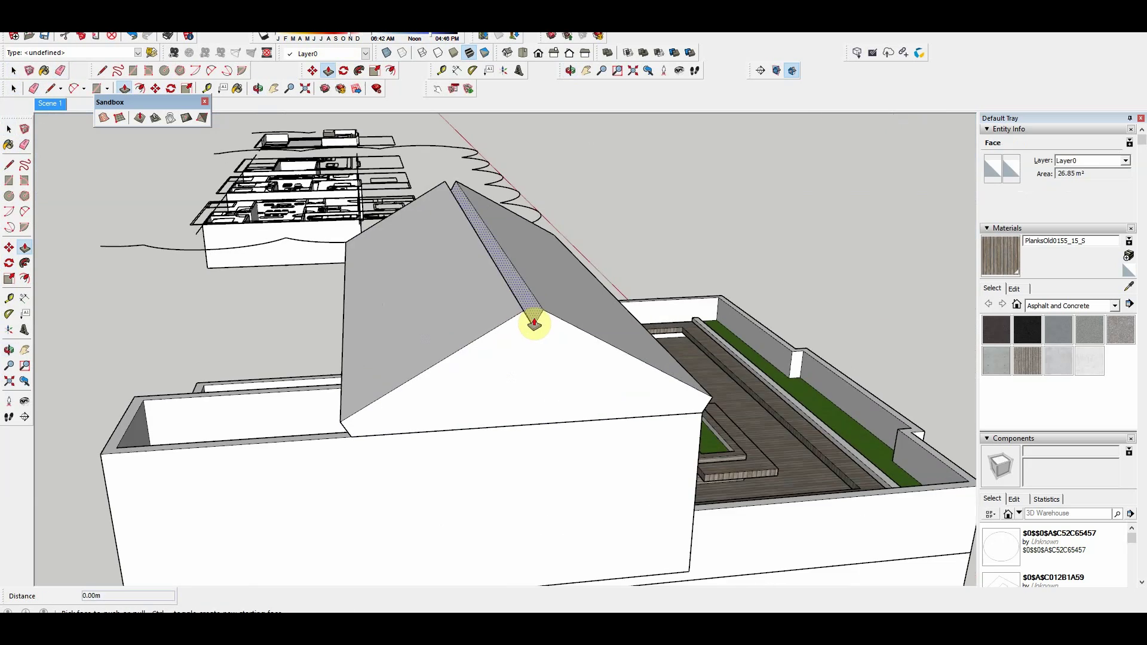
scroll(537, 324, up, 3)
Step: Draw a line along the roof edge, erase the stray gable edge, and pull the eave out over the terrace
key(l)
click(638, 337)
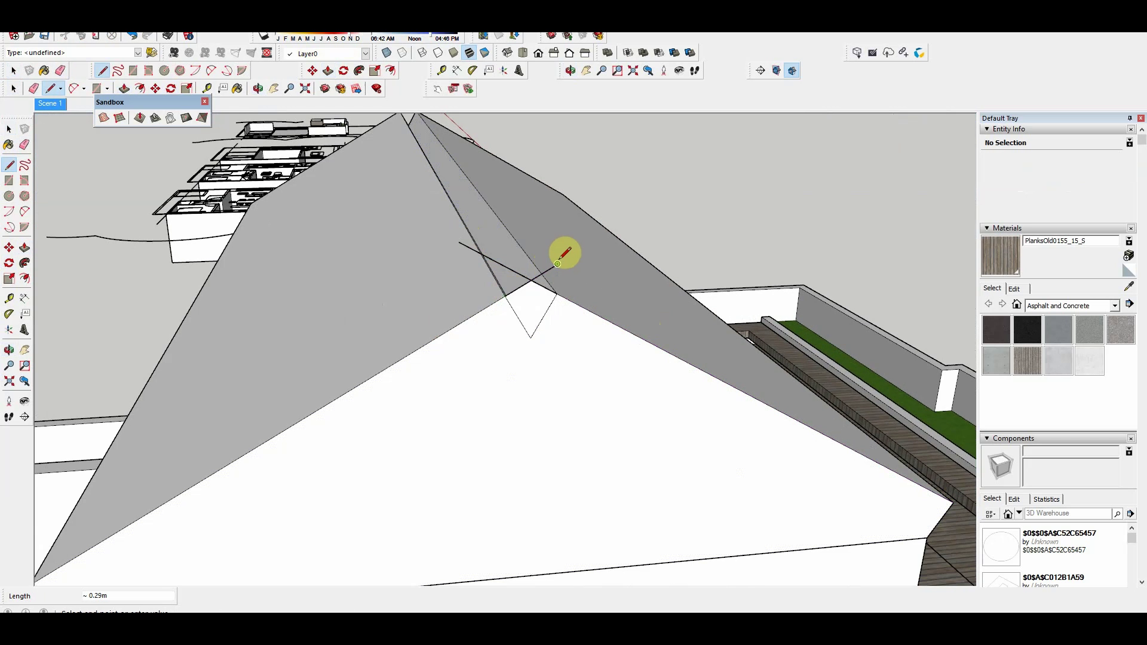
middle_drag(479, 231, 385, 146)
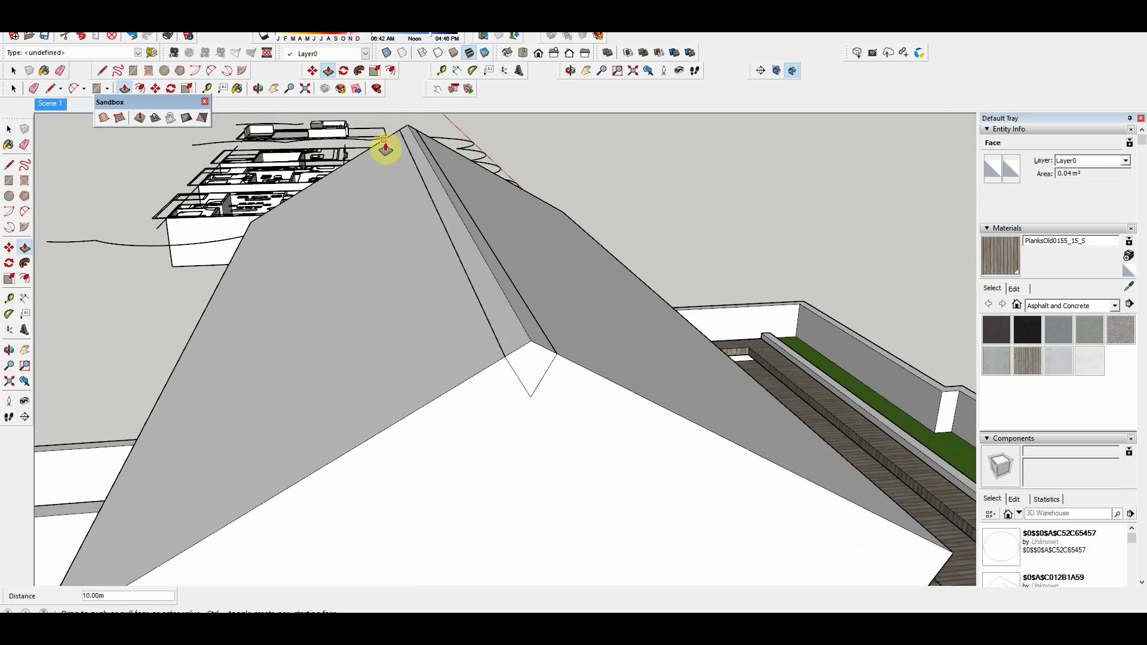
mouse_move(439, 252)
middle_down()
mouse_move(340, 405)
mouse_move(657, 389)
mouse_move(540, 359)
mouse_move(589, 410)
middle_up()
key(p)
key(e)
scroll(657, 307, up, 2)
key(p)
mouse_move(658, 308)
mouse_down()
mouse_move(586, 461)
mouse_move(653, 366)
mouse_move(593, 454)
mouse_up()
Step: Draw a small rectangle on the terrace deck and raise it into a column up to the roof
click(566, 446)
key(space)
middle_drag(566, 445, 697, 522)
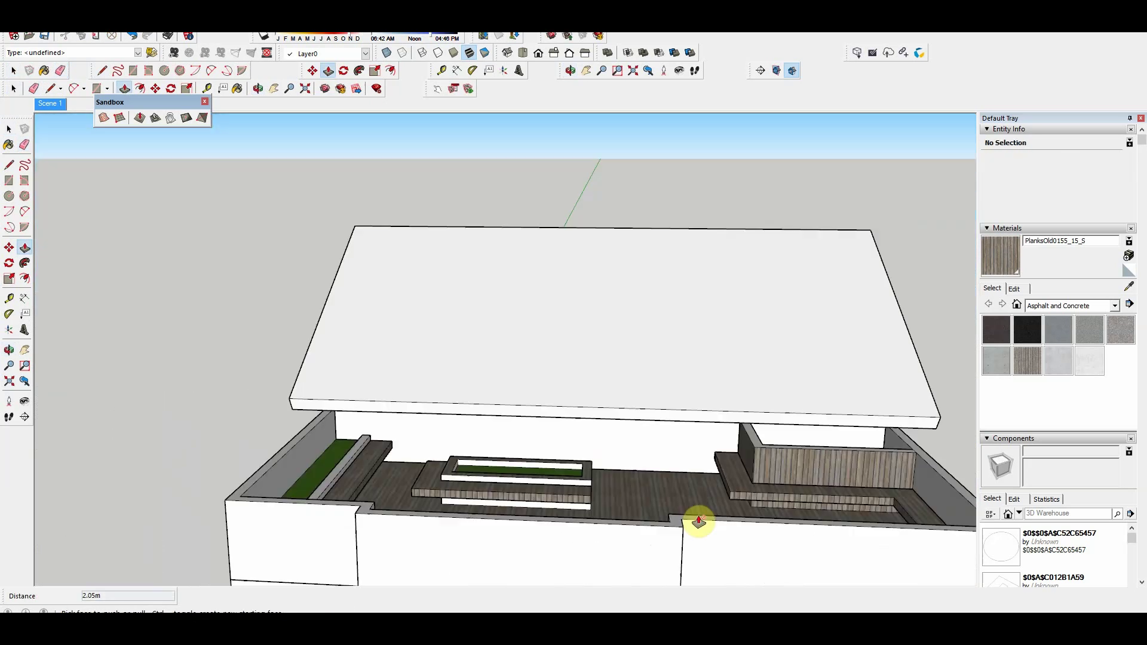
scroll(894, 441, down, 5)
middle_drag(894, 441, 604, 440)
scroll(675, 532, up, 3)
scroll(675, 529, up, 2)
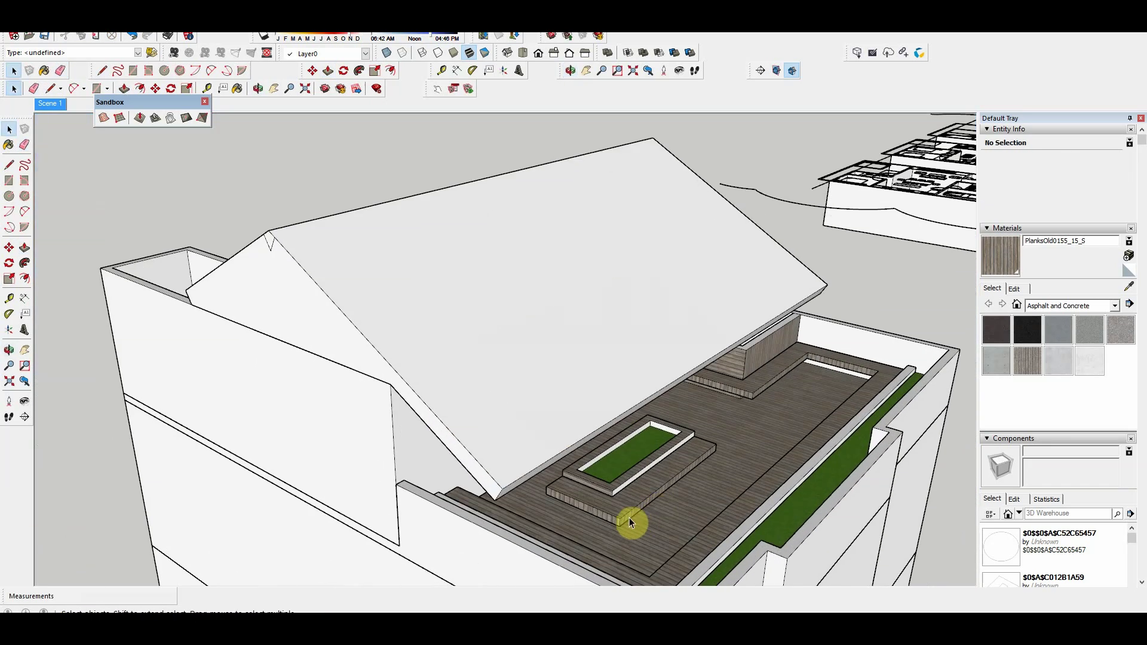
click(576, 515)
scroll(577, 519, up, 2)
key(p)
drag(576, 523, 570, 490)
text(1.)
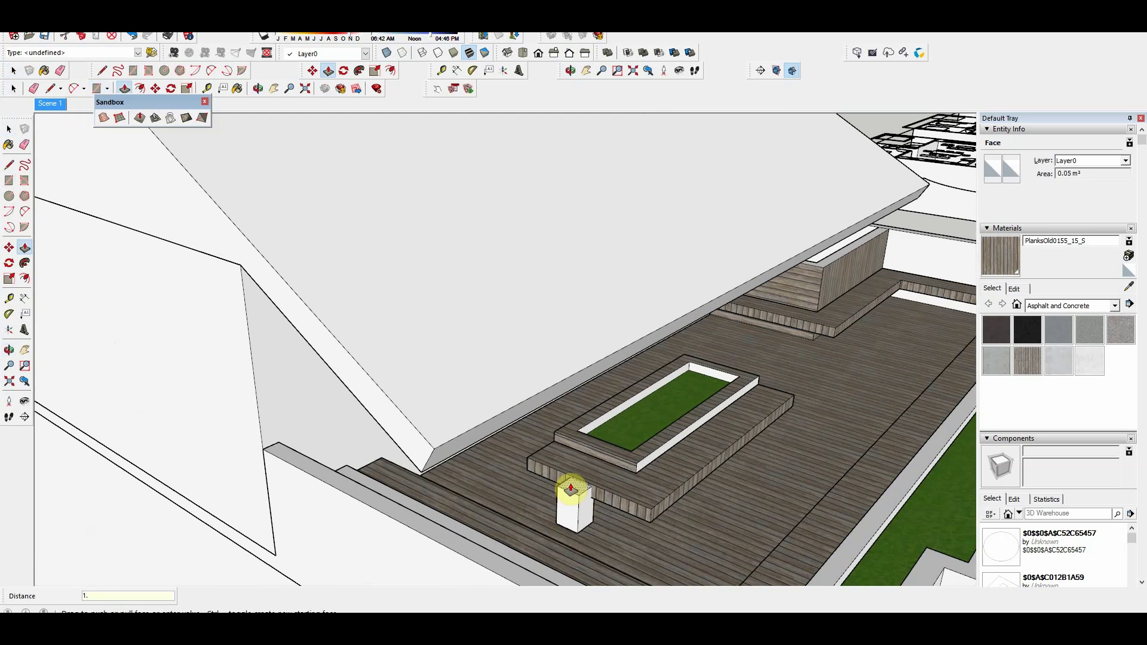
key(Return)
Step: Push the roof underside and widen the column's side face to meet the eave
middle_drag(570, 490, 619, 266)
click(619, 266)
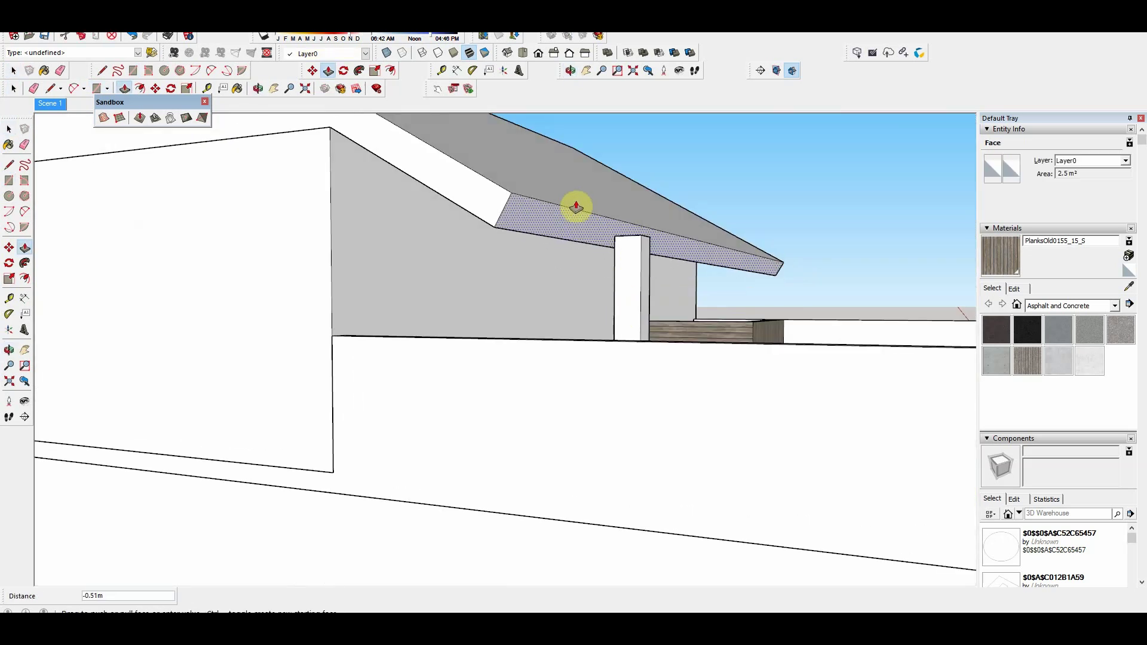
click(574, 205)
mouse_move(573, 204)
middle_down()
mouse_move(761, 326)
mouse_move(660, 275)
mouse_move(661, 288)
mouse_move(862, 335)
mouse_move(637, 263)
mouse_move(627, 277)
middle_up()
click(760, 356)
click(661, 278)
click(676, 281)
key(space)
Step: Inspect the eave-and-column corner, then select the roof group
scroll(627, 276, up, 3)
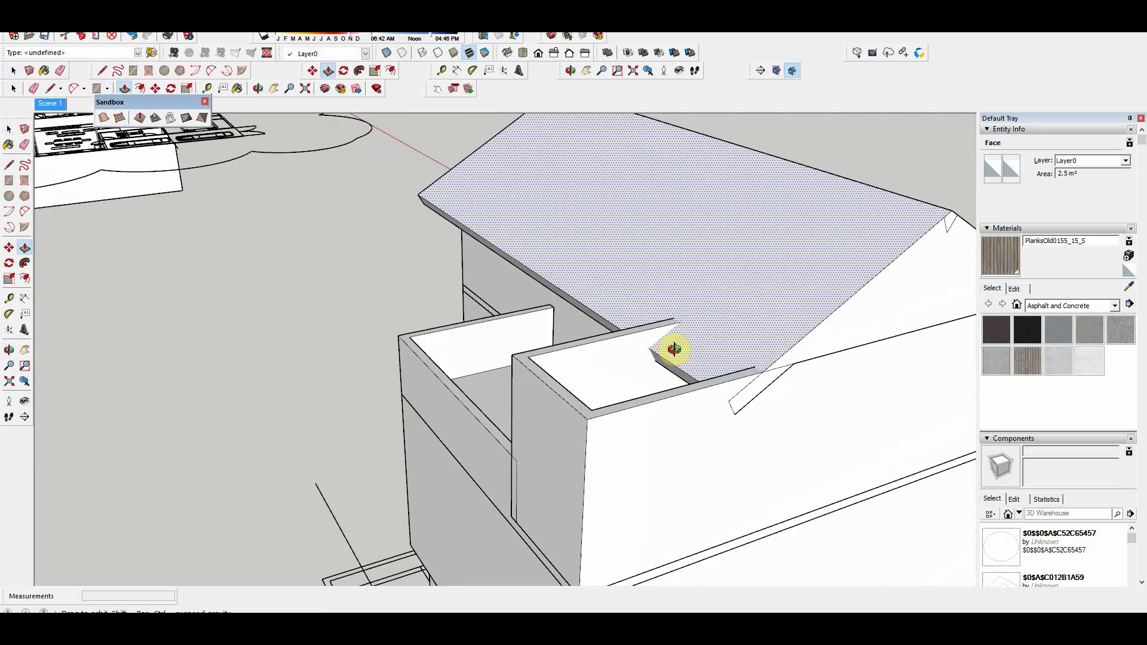
mouse_move(672, 354)
middle_down()
mouse_move(775, 370)
mouse_move(755, 329)
mouse_move(794, 300)
middle_up()
key(l)
scroll(747, 342, down, 2)
key(e)
scroll(856, 296, up, 3)
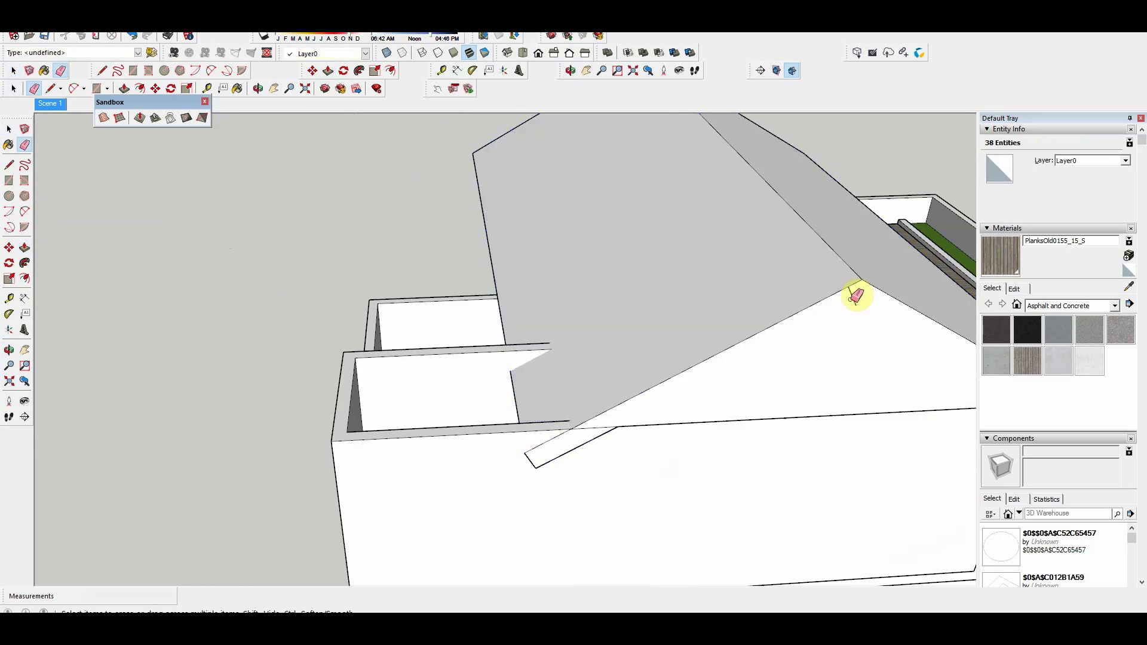
click(840, 328)
scroll(840, 328, down, 5)
mouse_move(896, 331)
middle_down()
mouse_move(578, 367)
mouse_move(604, 397)
mouse_move(569, 357)
mouse_move(812, 404)
middle_up()
Step: Inside the roof group, push the narrow eave face back about 2.60 m, leaving a stepped edge
double_click(609, 404)
scroll(599, 431, up, 3)
click(599, 432)
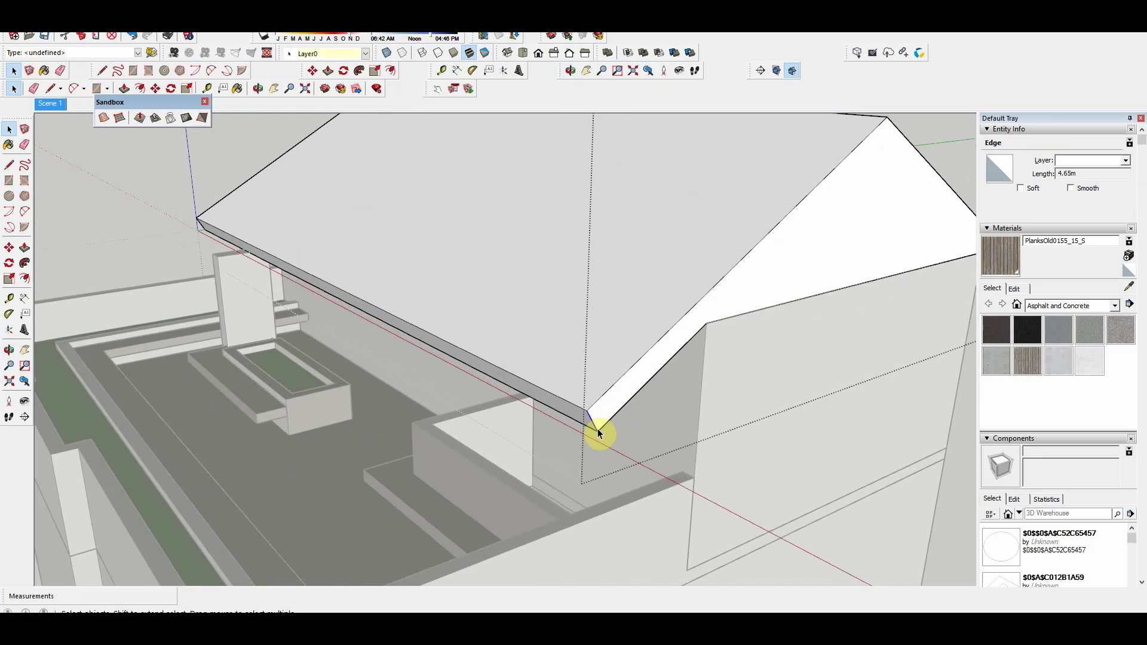
key(p)
click(672, 354)
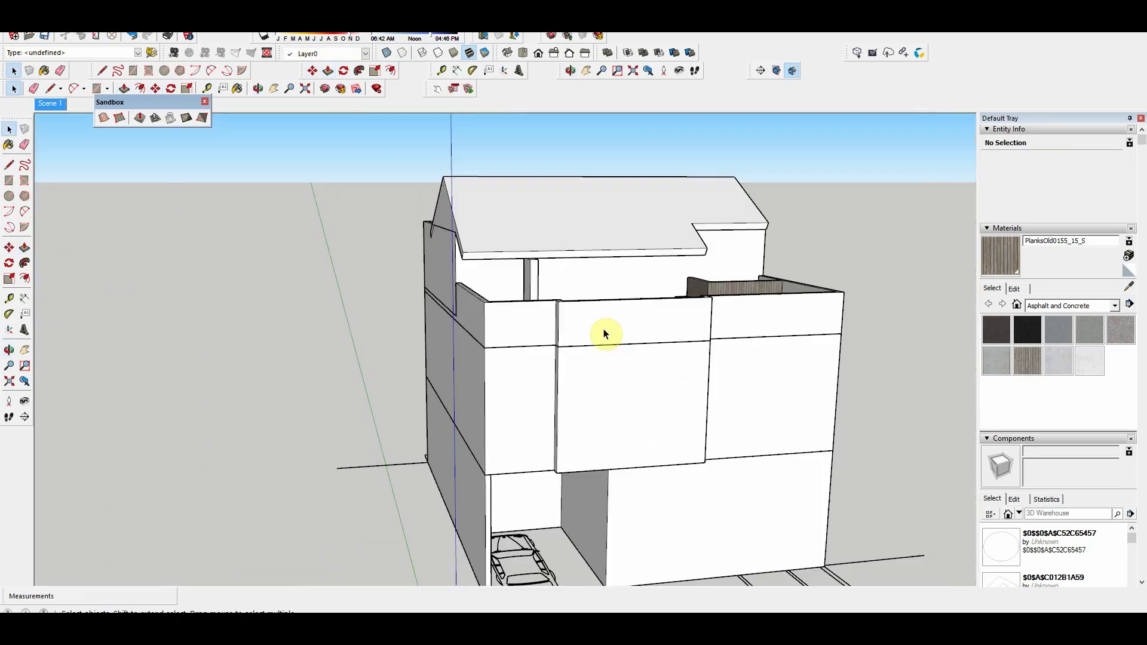
mouse_move(605, 333)
middle_down()
mouse_move(469, 276)
mouse_move(400, 304)
middle_up()
scroll(520, 263, up, 5)
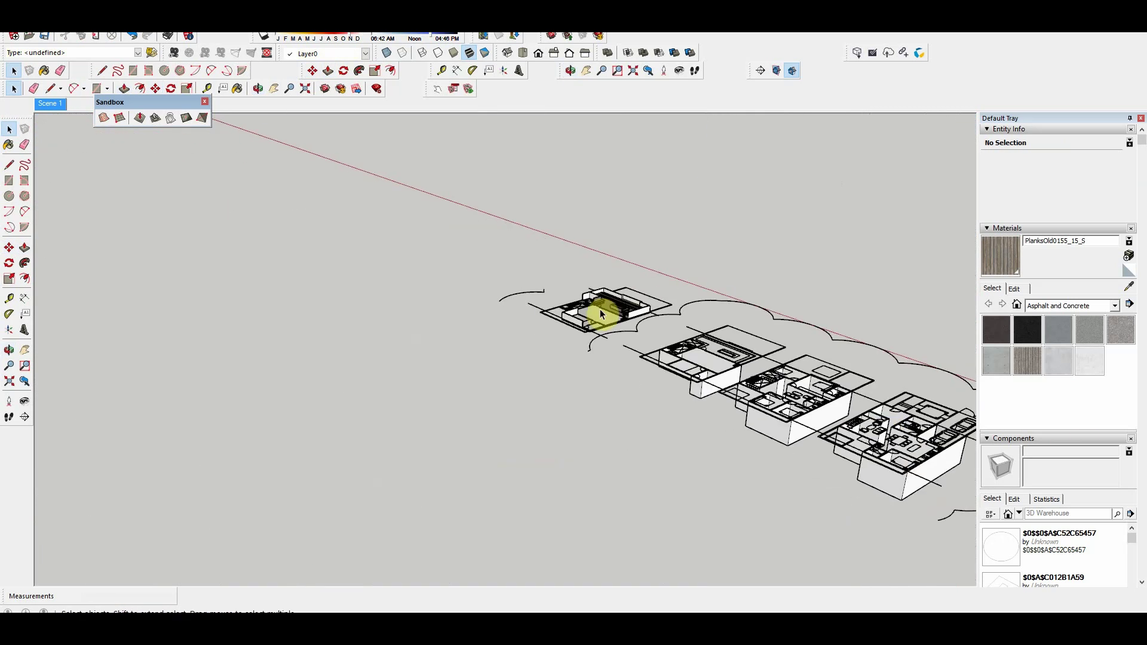
Step: Select the wall-top strip face and view the building from a low angle
scroll(601, 313, up, 3)
scroll(665, 328, up, 3)
scroll(647, 476, up, 3)
scroll(661, 402, up, 3)
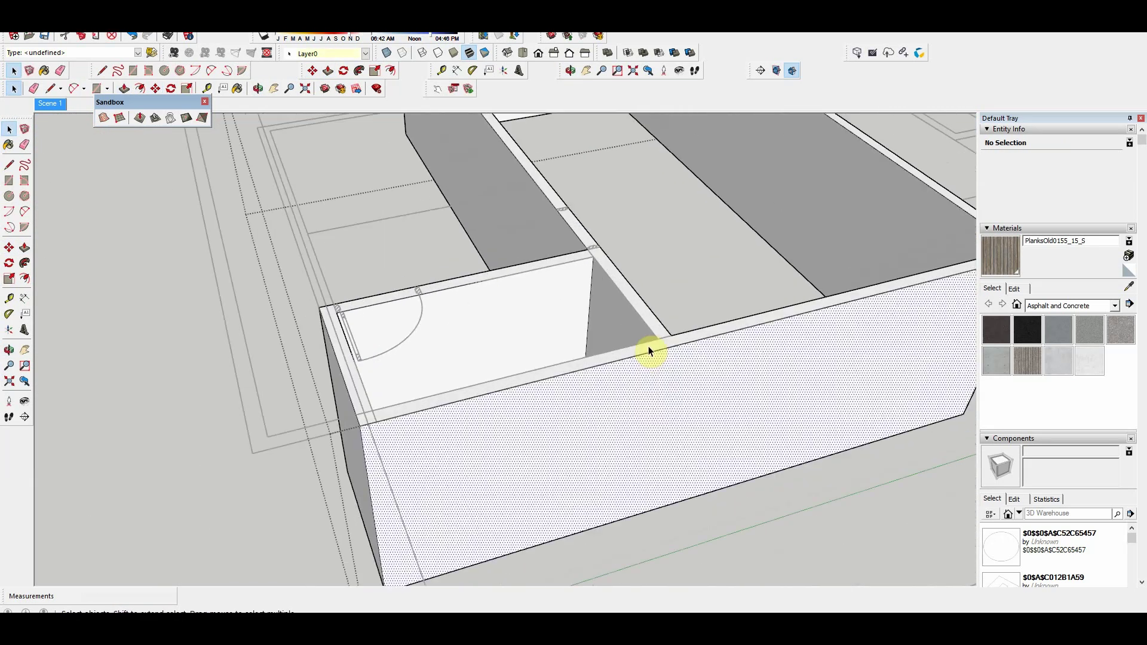
scroll(652, 349, up, 2)
click(663, 350)
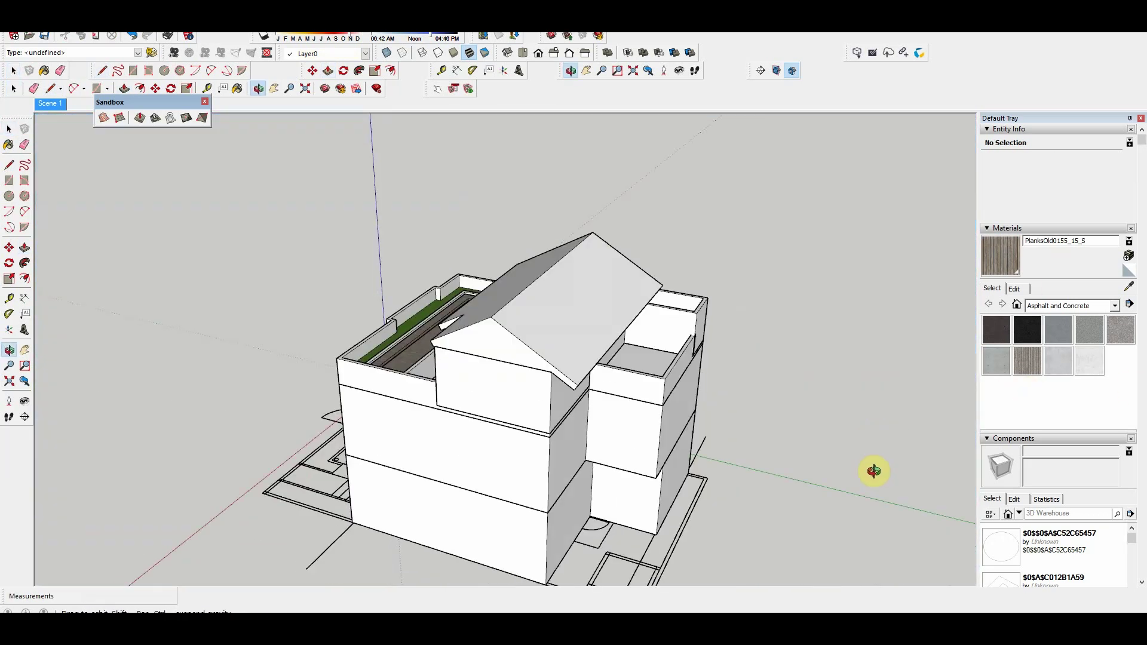
drag(873, 472, 627, 448)
scroll(621, 451, up, 5)
scroll(589, 469, down, 5)
scroll(575, 395, up, 3)
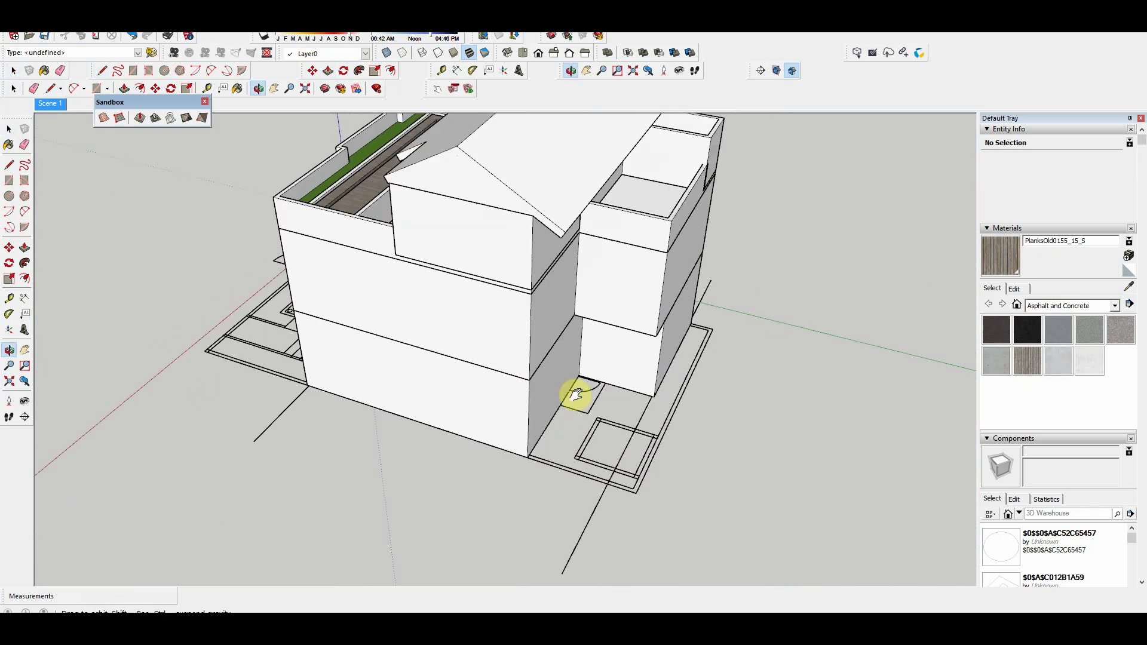
mouse_move(575, 395)
mouse_down()
mouse_move(379, 312)
mouse_move(469, 446)
mouse_up()
Step: Draw the L-shaped wall outline from the building corner along the lot edge, offset 0.15 m
key(l)
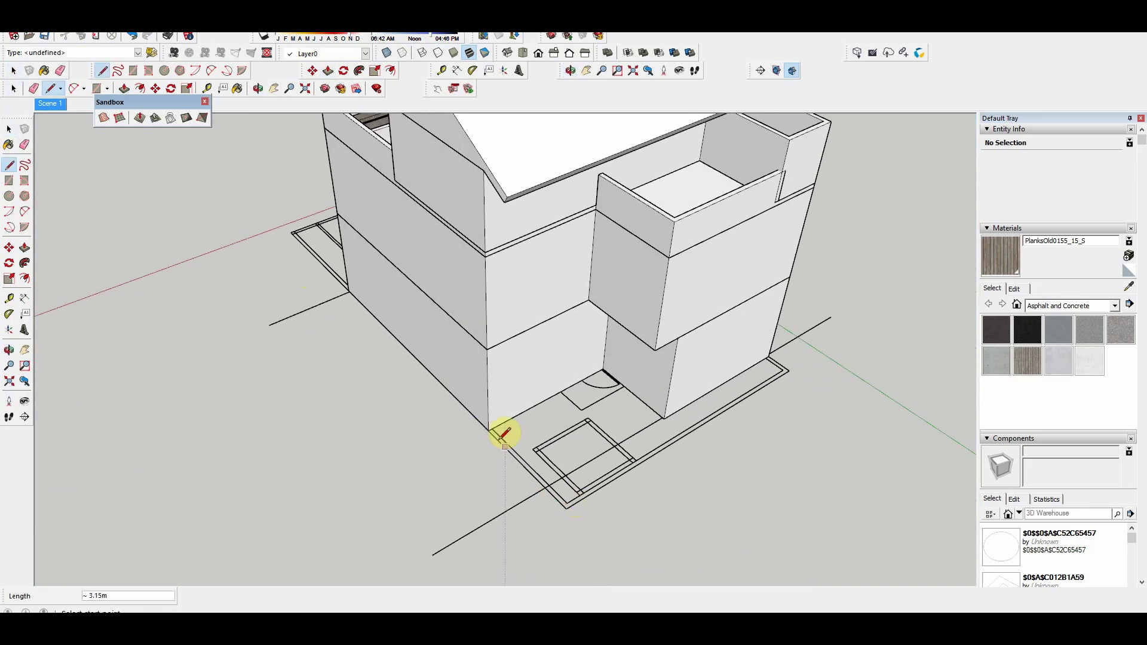
scroll(502, 435, up, 2)
click(484, 425)
scroll(859, 321, up, 2)
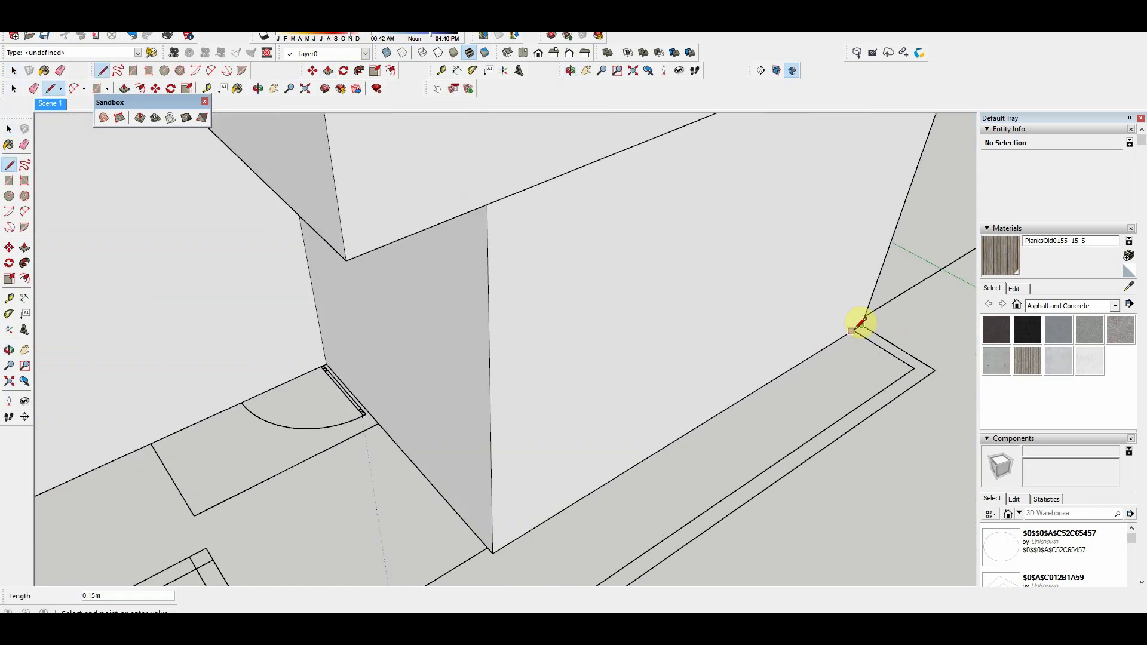
middle_drag(905, 362, 392, 537)
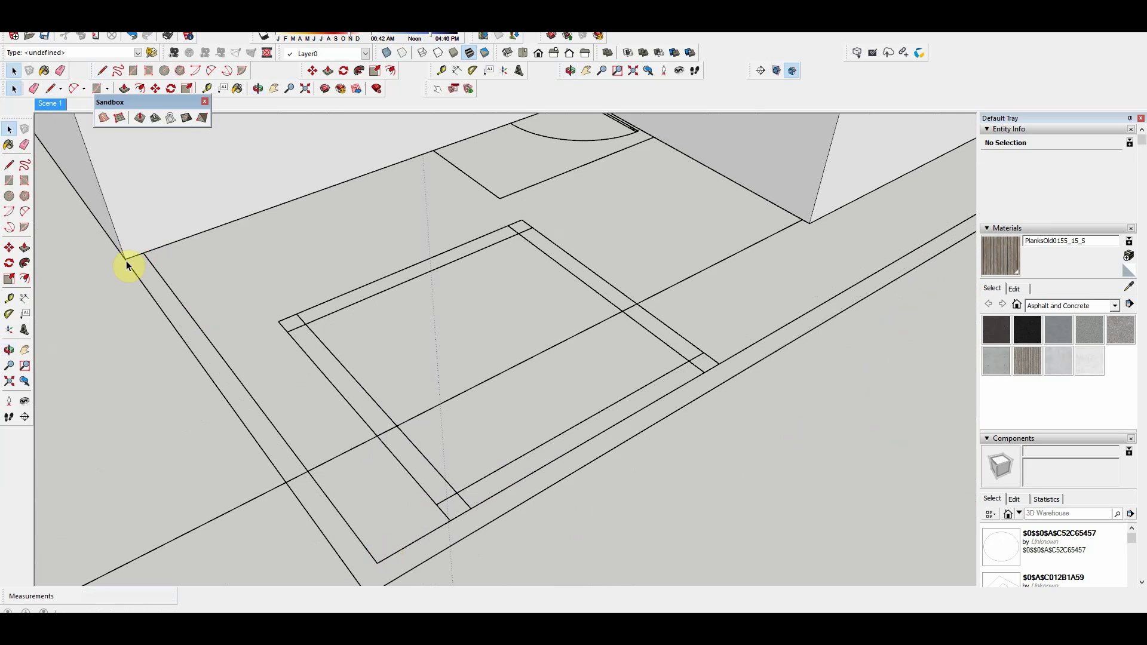
key(p)
scroll(234, 408, down, 3)
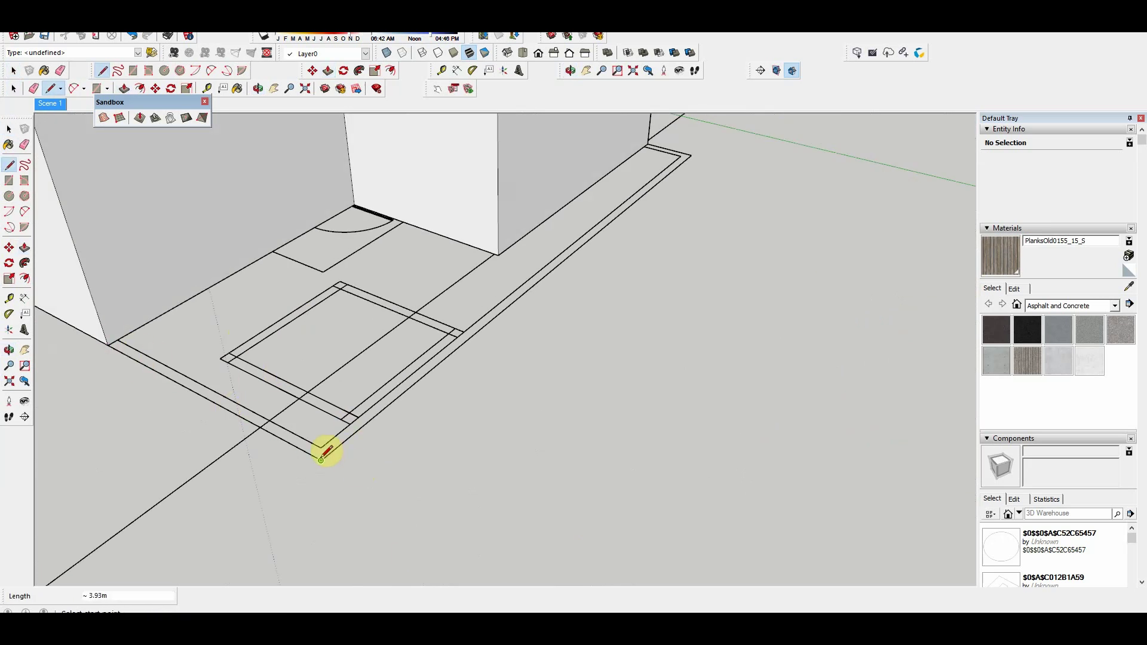
click(691, 154)
Step: Raise the outline into a tall boundary wall and select the entire wall
key(p)
drag(687, 161, 687, 141)
key(space)
triple_click(605, 186)
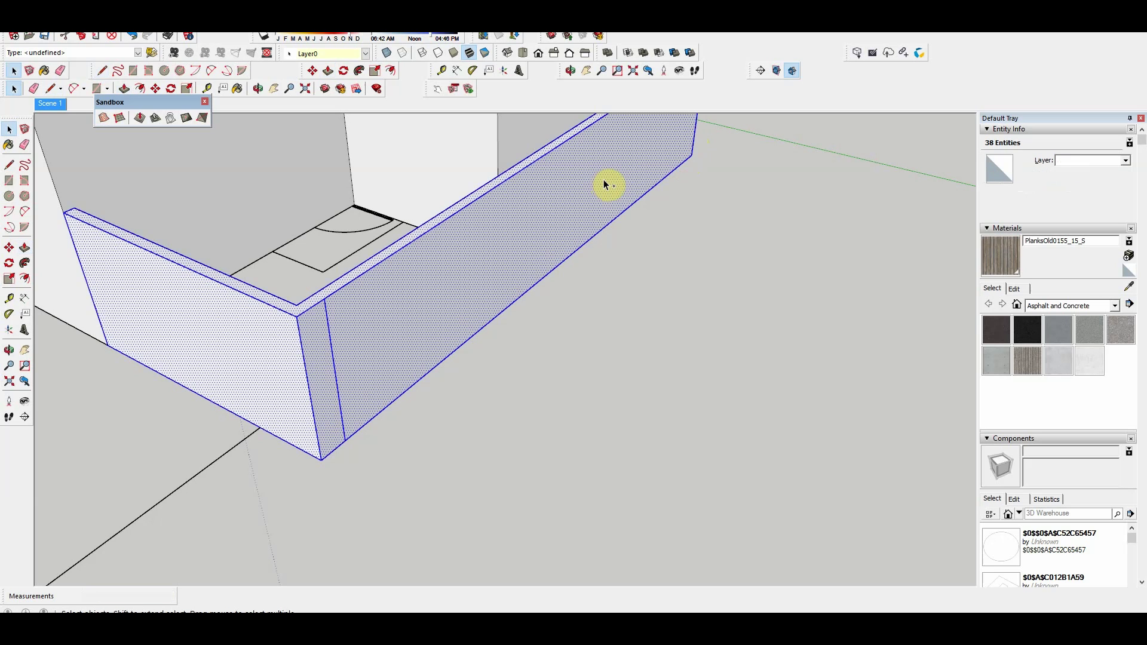
scroll(605, 185, down, 3)
middle_drag(568, 222, 799, 451)
scroll(597, 388, down, 5)
Step: Open the roof group and paint its face with Roofing Shingles Asphalt from the Roofing category
shift+middle_drag(435, 354, 583, 302)
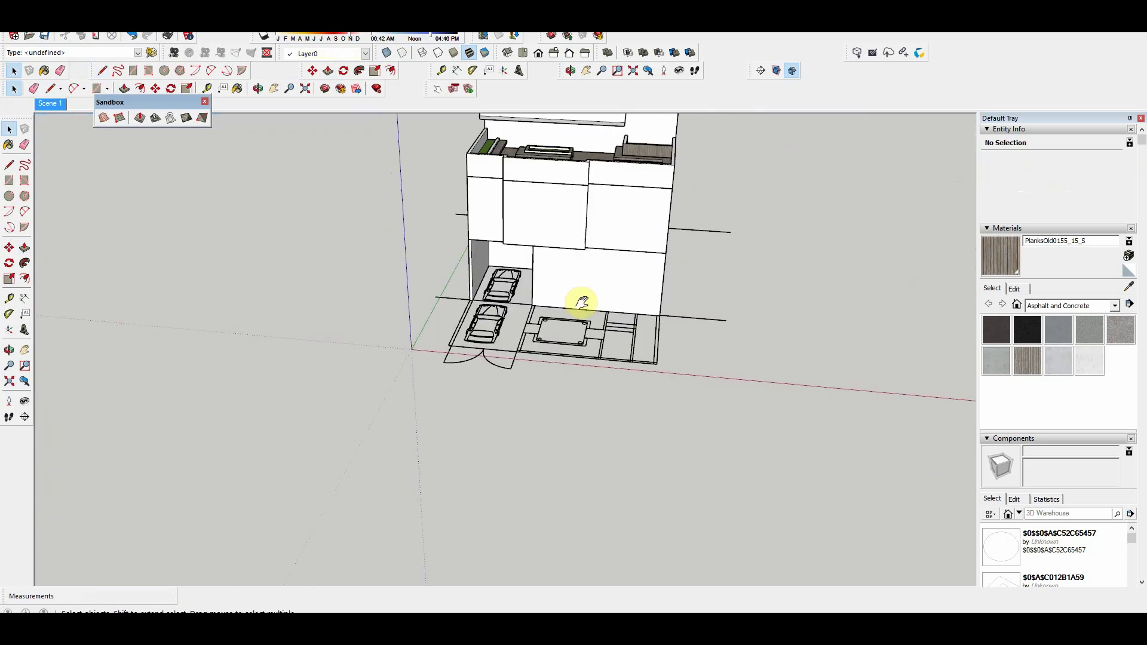
scroll(540, 328, up, 2)
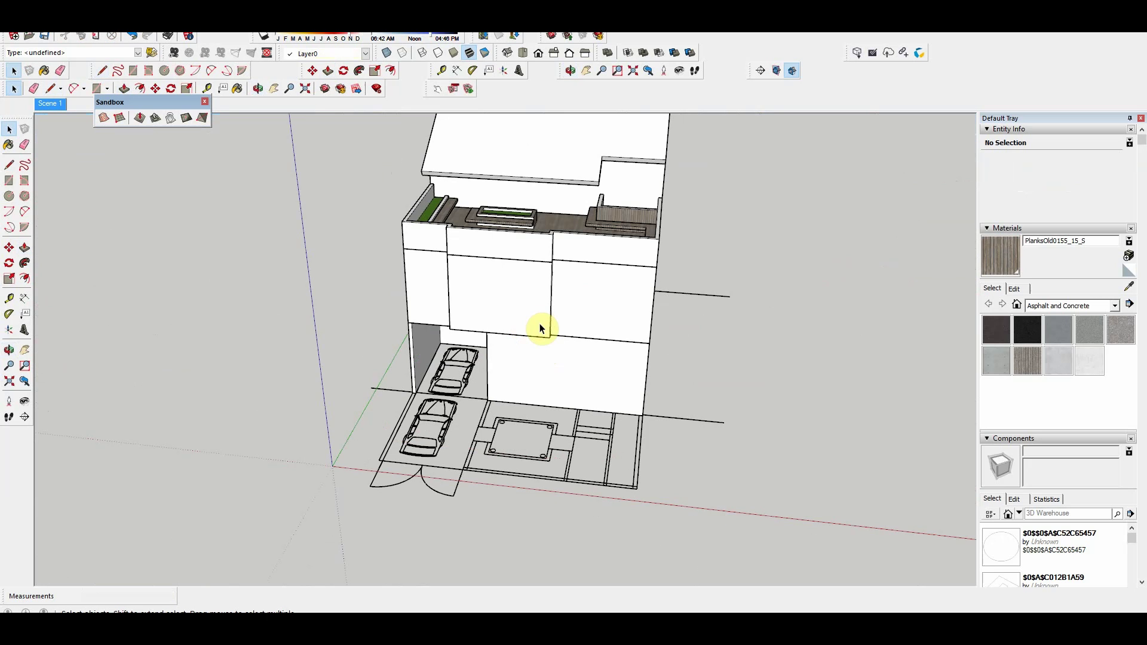
mouse_move(541, 328)
middle_down()
mouse_move(560, 259)
mouse_move(729, 145)
mouse_move(422, 122)
mouse_move(658, 394)
middle_up()
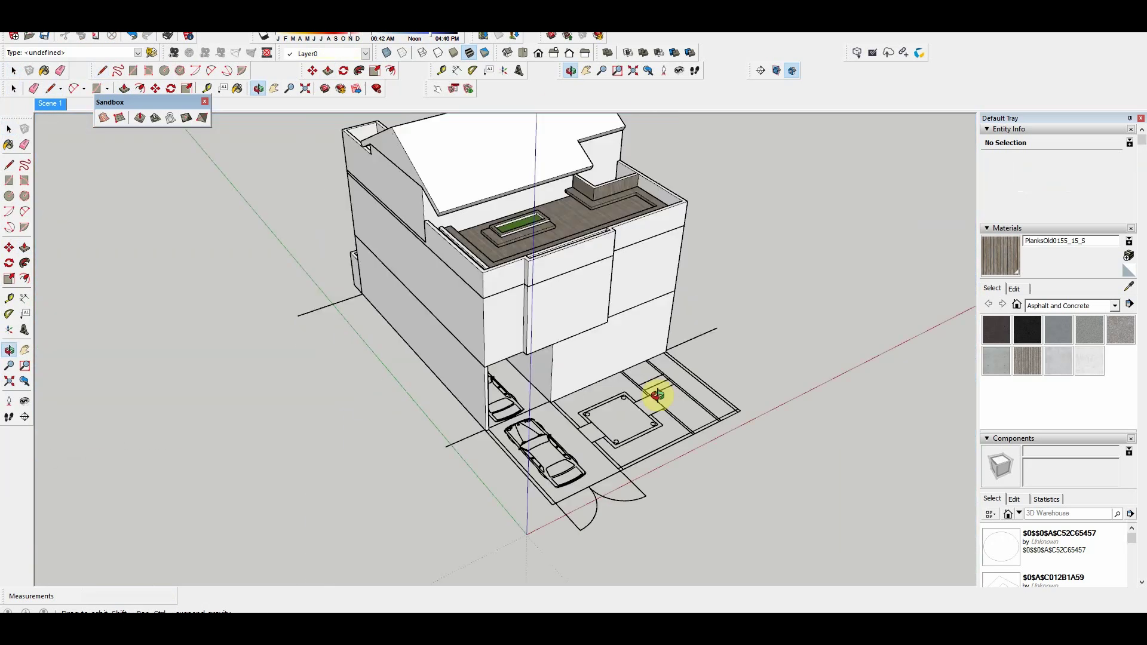
scroll(655, 394, down, 2)
scroll(526, 214, up, 3)
scroll(583, 220, up, 2)
double_click(583, 220)
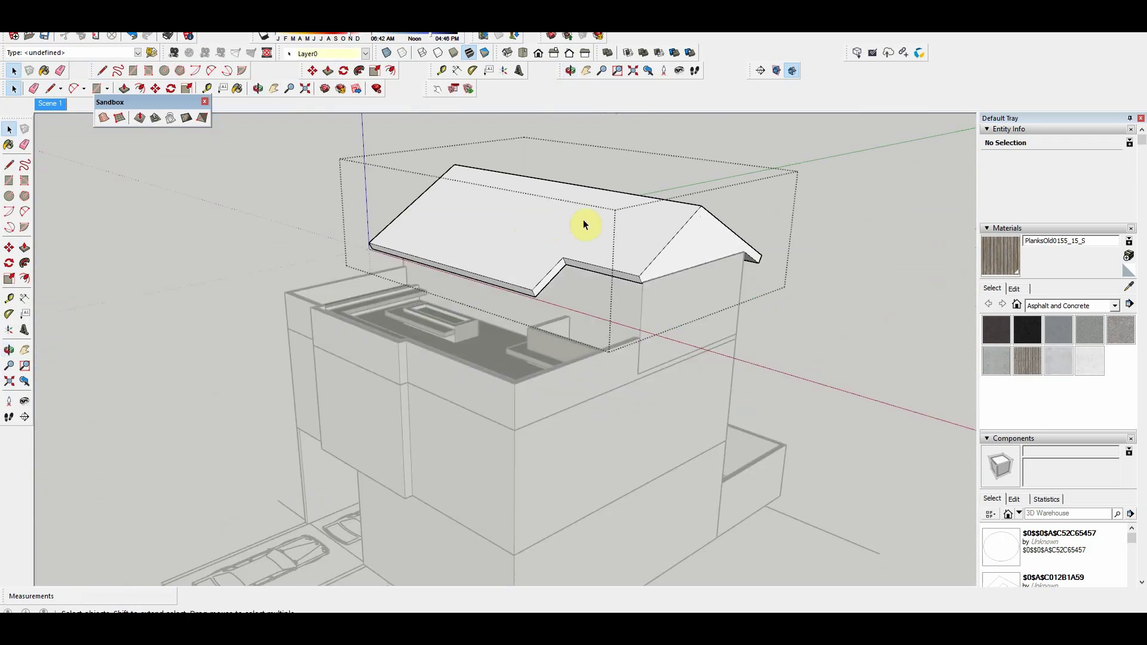
click(584, 220)
click(1084, 306)
click(1055, 405)
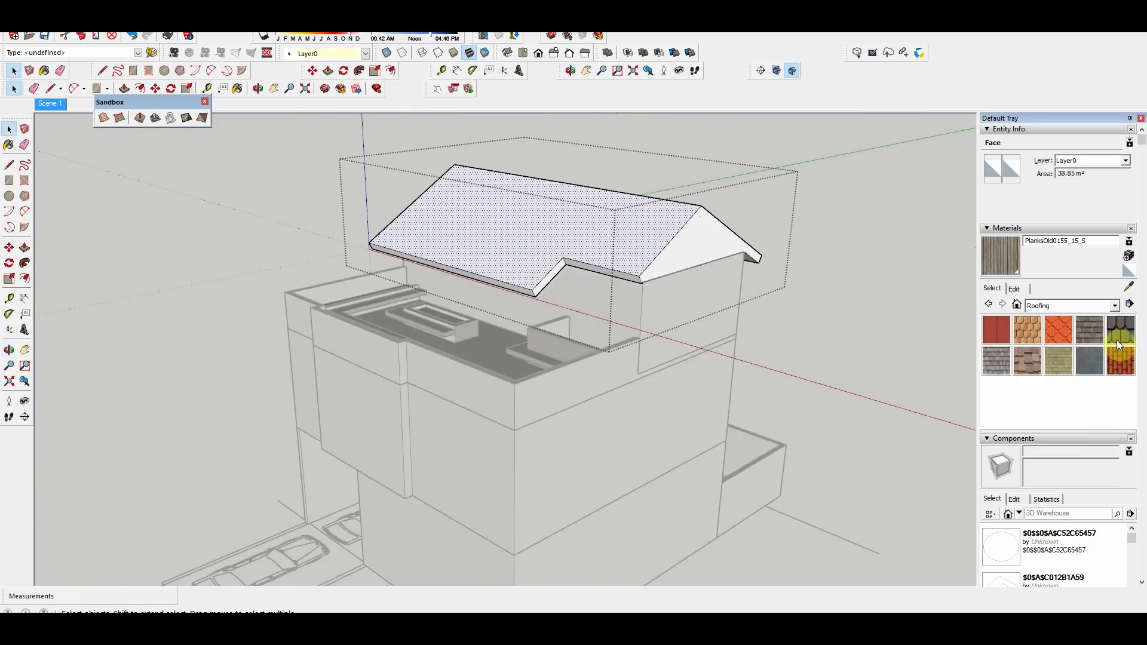
click(1091, 328)
click(478, 239)
Step: Orbit to inspect the shingled roof from the front, down toward the driveway
mouse_move(367, 282)
middle_down()
mouse_move(806, 345)
mouse_move(641, 302)
middle_up()
scroll(584, 286, up, 3)
key(space)
scroll(512, 346, up, 3)
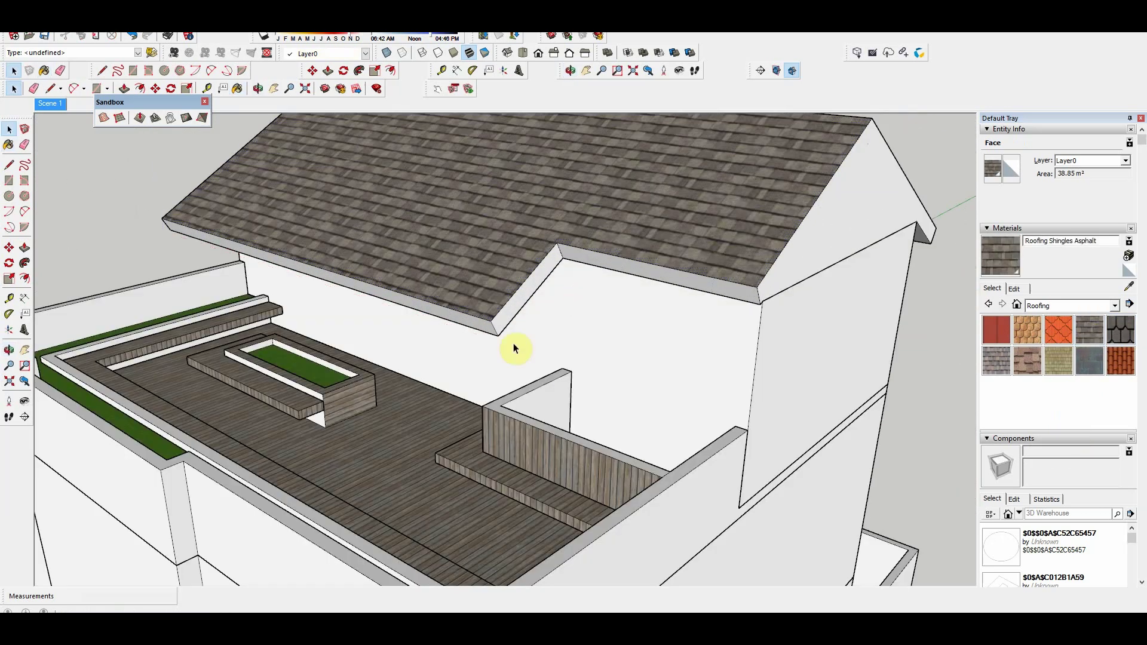
scroll(497, 214, up, 2)
scroll(497, 214, down, 5)
mouse_move(485, 248)
middle_down()
mouse_move(952, 205)
mouse_move(769, 289)
mouse_move(480, 386)
mouse_move(410, 328)
mouse_move(253, 447)
middle_up()
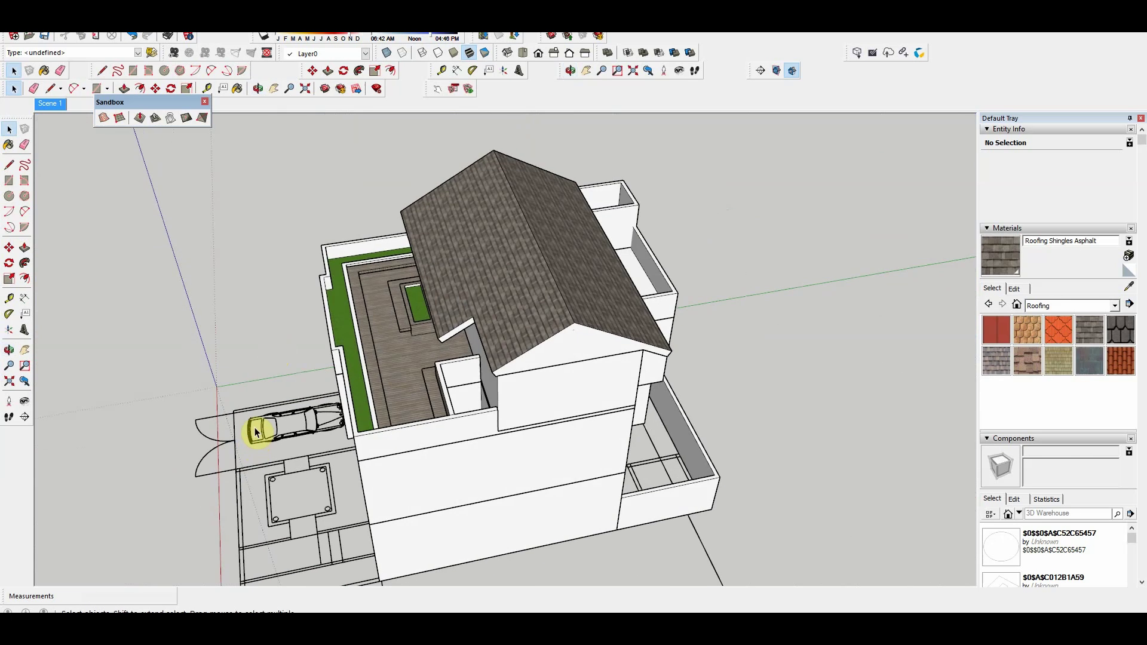
mouse_move(276, 393)
middle_down()
mouse_move(572, 238)
mouse_move(625, 284)
mouse_move(643, 437)
mouse_move(410, 409)
middle_up()
Step: Draw a rectangle over the front parking space, lift it 2.5, and thicken it into a canopy slab
scroll(484, 496, up, 1)
key(r)
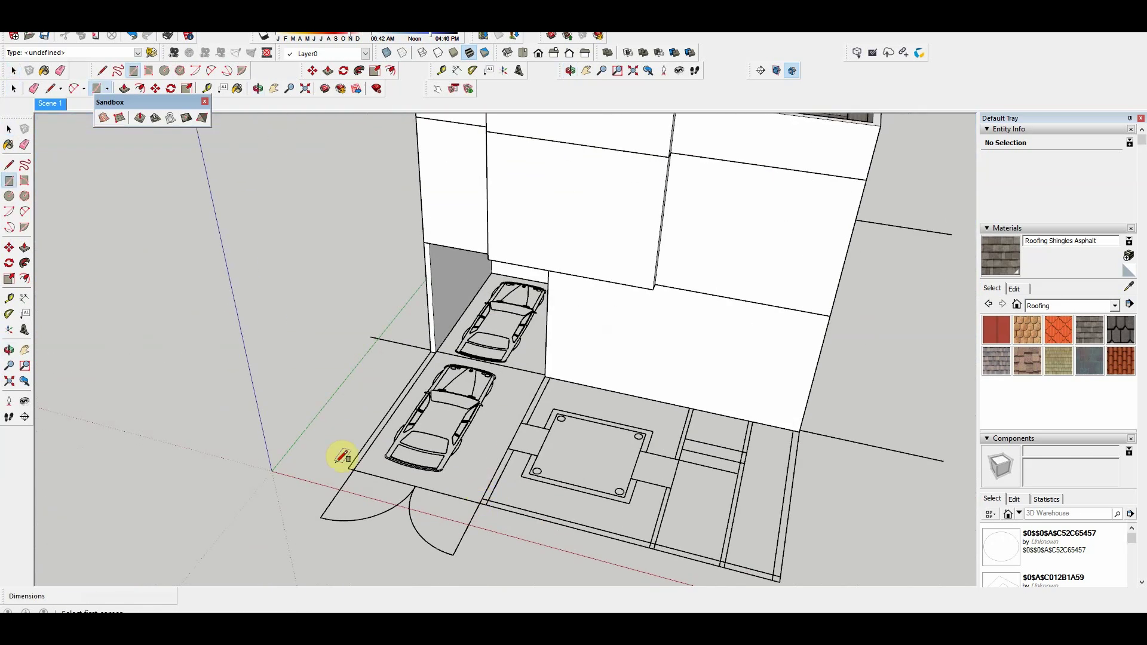
click(550, 377)
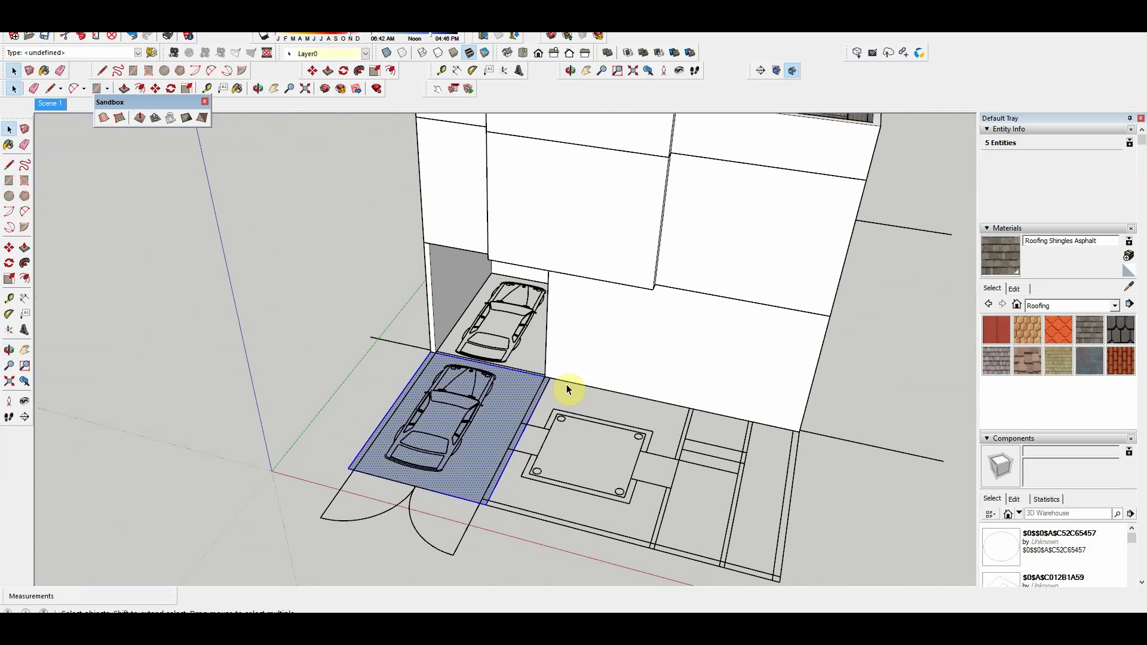
click(545, 361)
key(Return)
mouse_move(550, 316)
middle_down()
mouse_move(559, 141)
mouse_move(559, 282)
mouse_move(687, 256)
mouse_move(625, 385)
mouse_move(625, 275)
mouse_move(440, 430)
mouse_move(567, 363)
middle_up()
scroll(548, 249, up, 2)
key(p)
scroll(622, 291, down, 5)
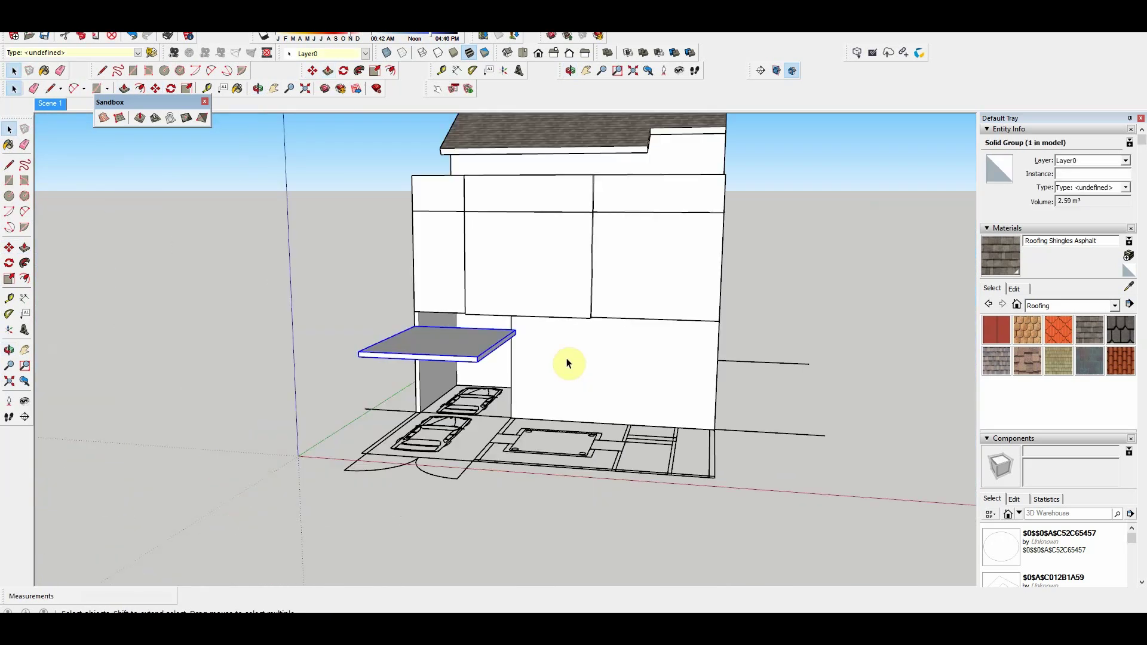
scroll(499, 376, up, 5)
Step: Draw a rectangle beside the carport and pull it up into a tall side wall
key(r)
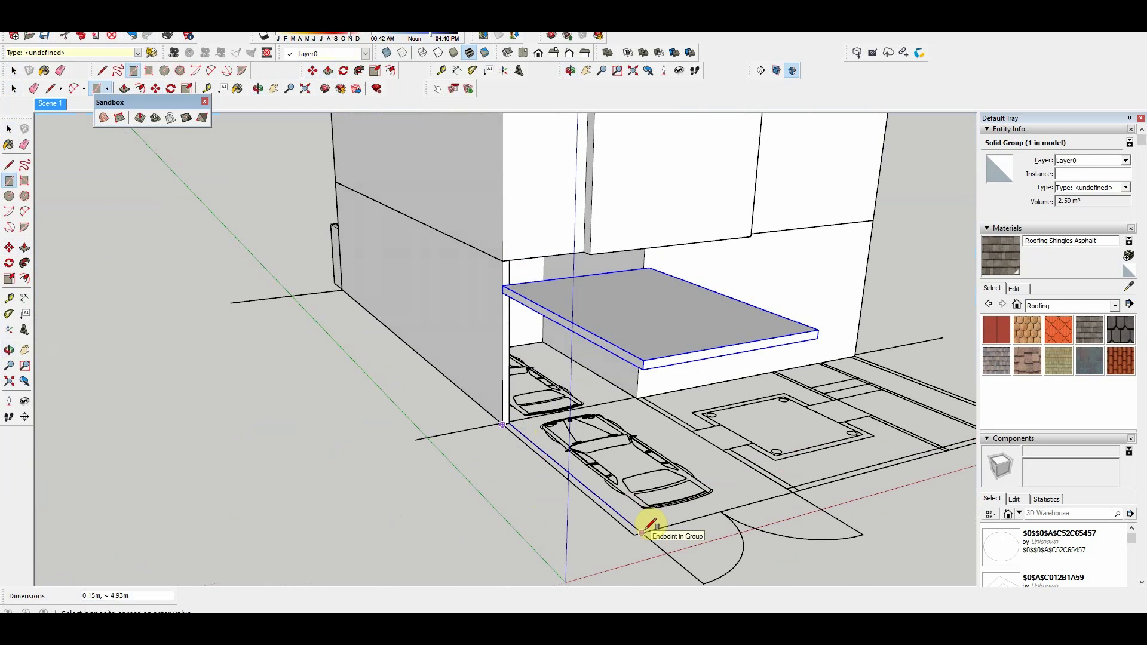
click(643, 533)
scroll(622, 531, up, 3)
key(p)
drag(622, 531, 617, 443)
key(space)
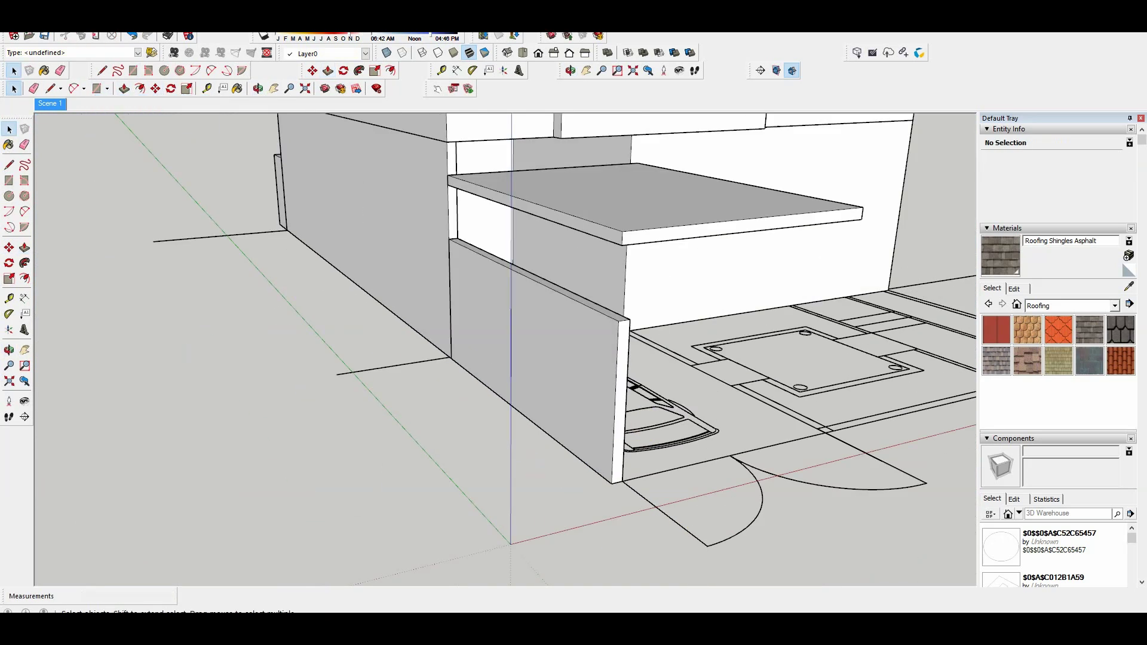
middle_drag(514, 419, 473, 456)
scroll(528, 543, up, 5)
text(0.15,0.2,0.2)
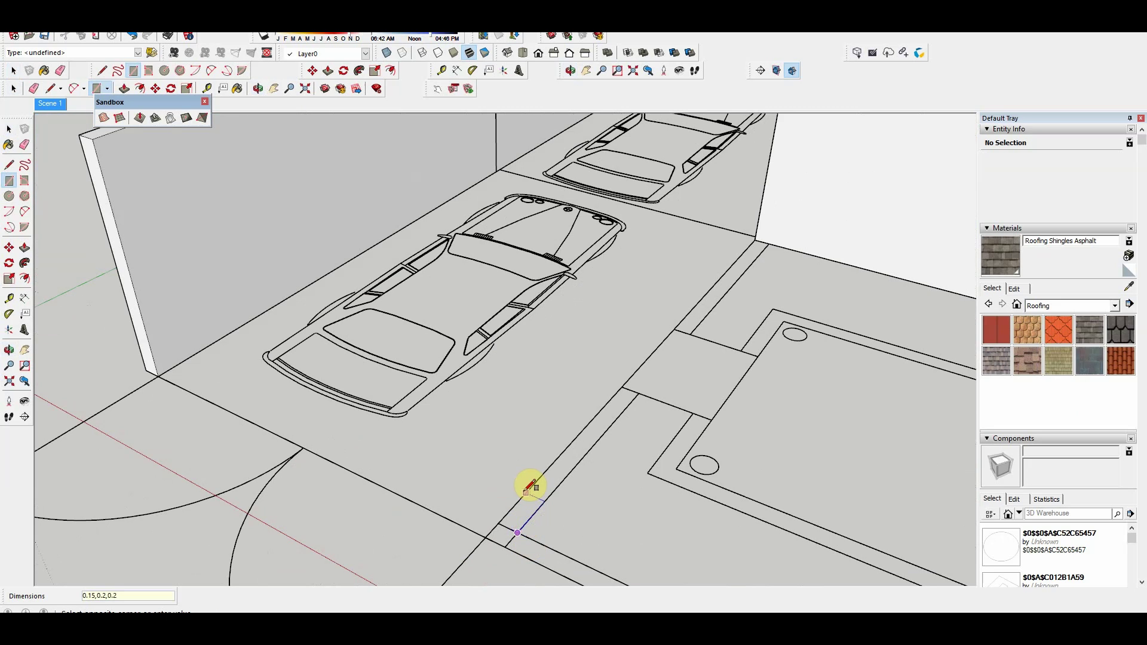
Step: Extrude a small square into a block and make it a component
key(Return)
middle_drag(531, 487, 395, 481)
key(p)
click(455, 517)
text(0.)
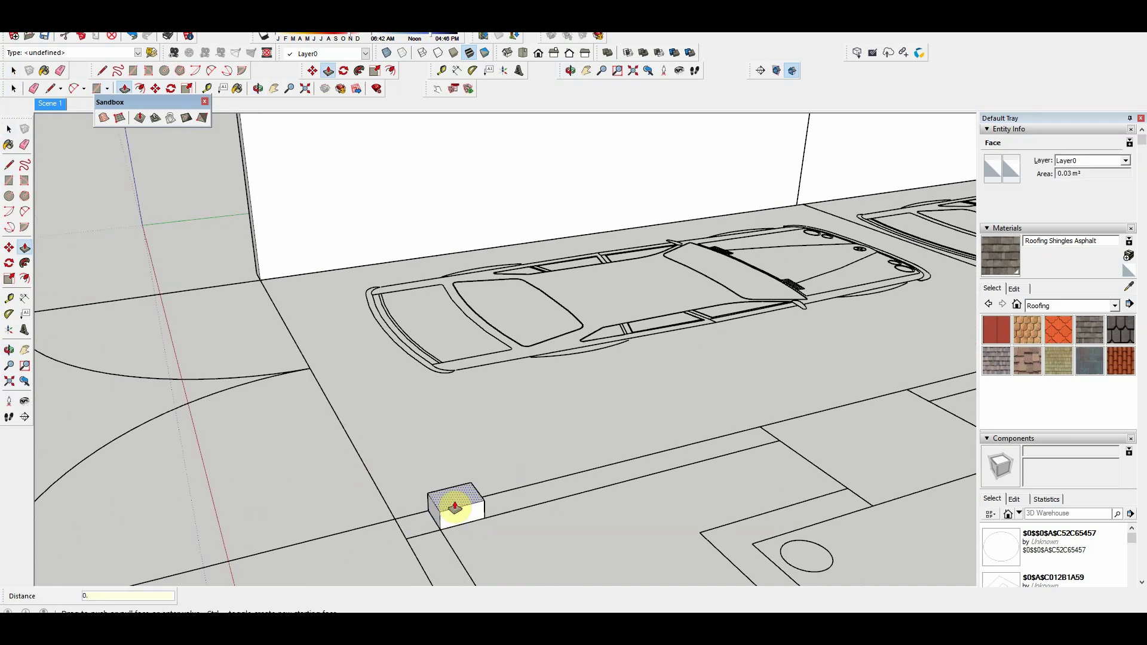
right_click(460, 507)
click(529, 395)
middle_drag(463, 507, 496, 478)
Step: Copy the row of blocks upward and array it 10x into a tiled grid
key(m)
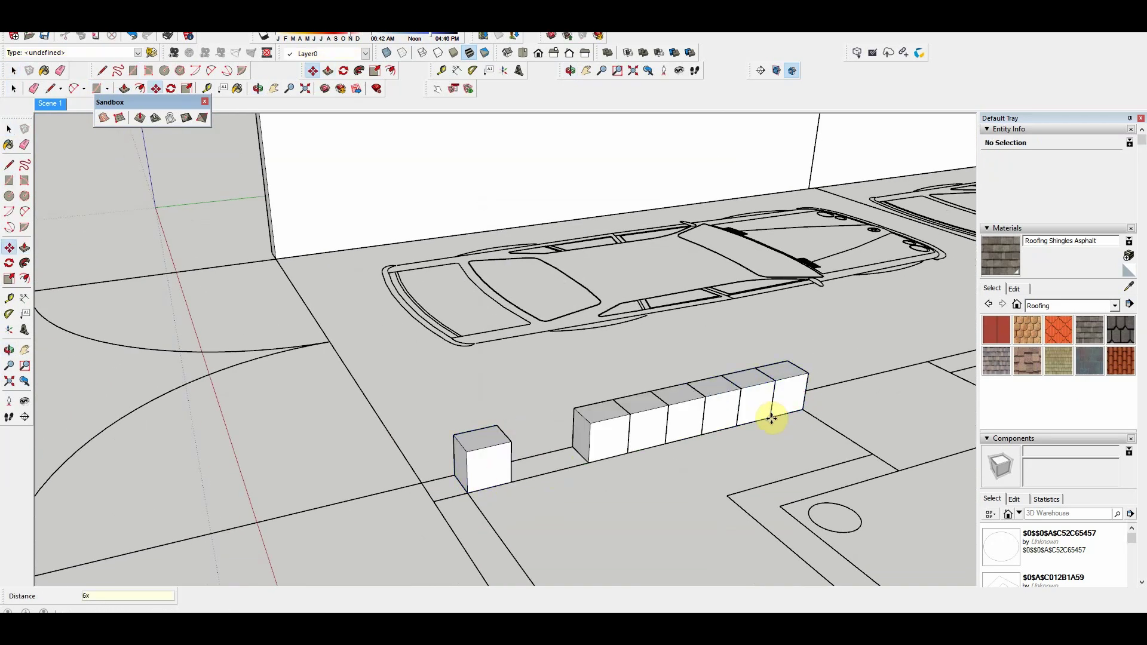
click(501, 484)
click(541, 457)
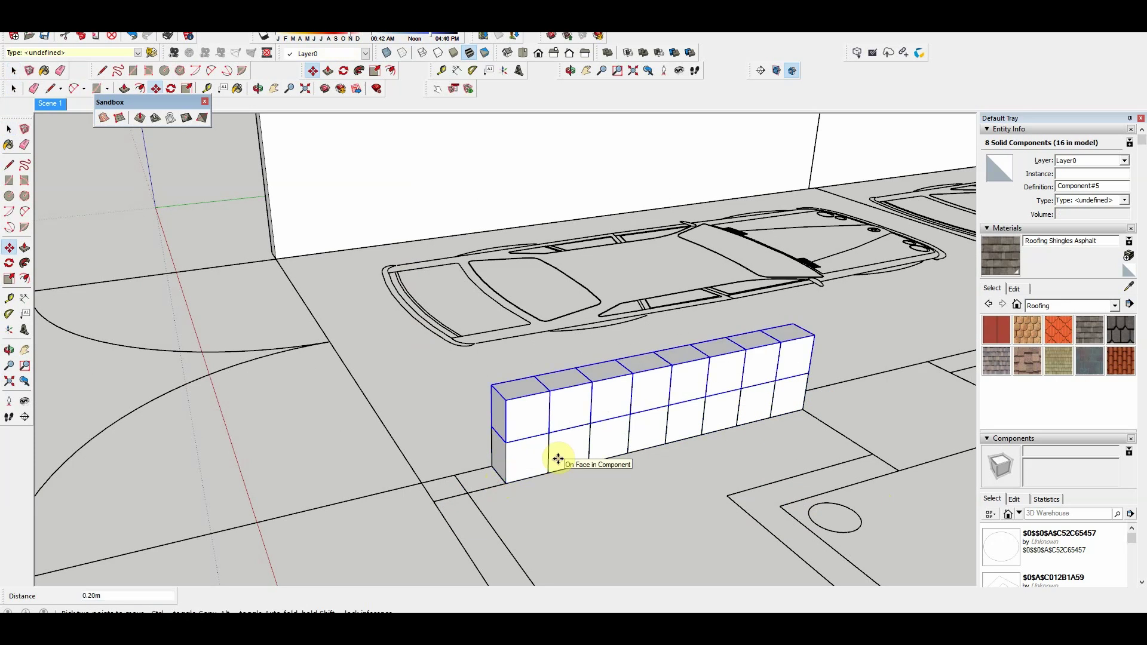
text(10x)
mouse_move(745, 244)
middle_down()
mouse_move(602, 494)
mouse_move(427, 455)
mouse_move(481, 507)
mouse_move(597, 391)
middle_up()
key(space)
Step: Copy an extra column of blocks onto the screen wall
click(598, 392)
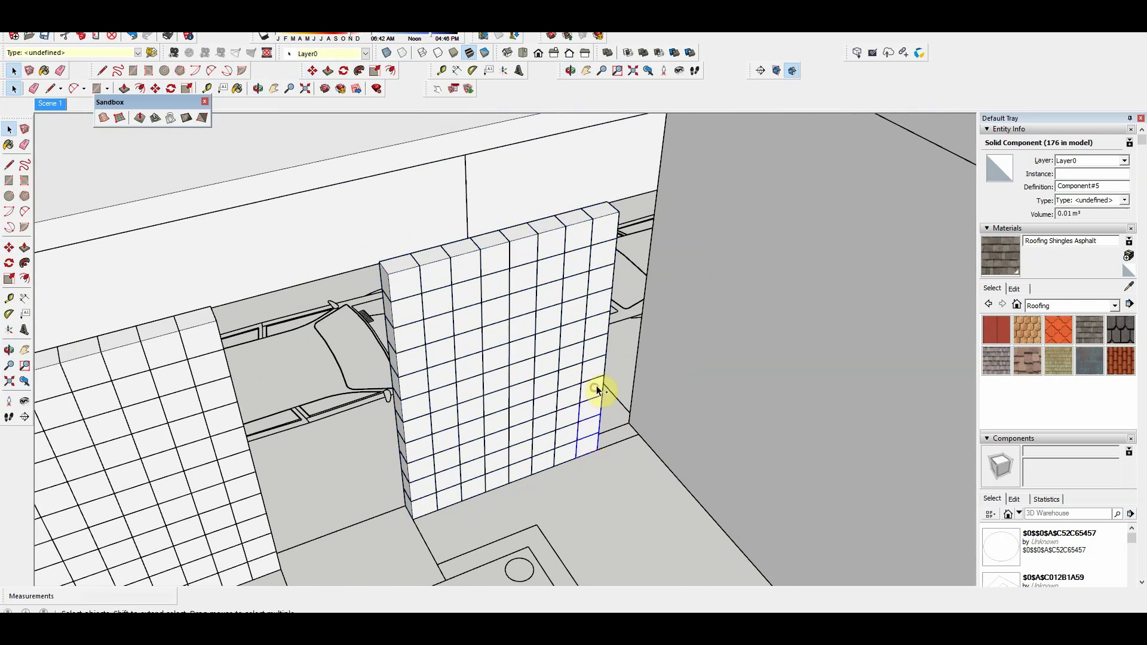
click(596, 448)
scroll(718, 325, down, 5)
middle_drag(719, 325, 555, 430)
scroll(469, 488, up, 5)
key(r)
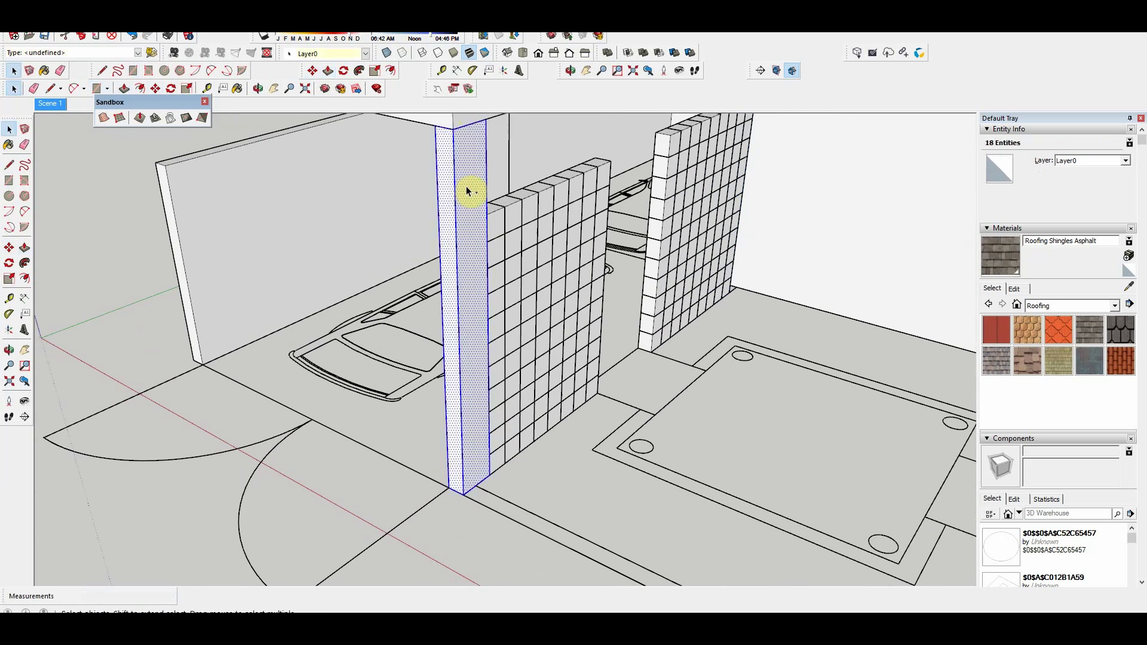
scroll(468, 191, down, 5)
scroll(546, 441, up, 5)
key(c)
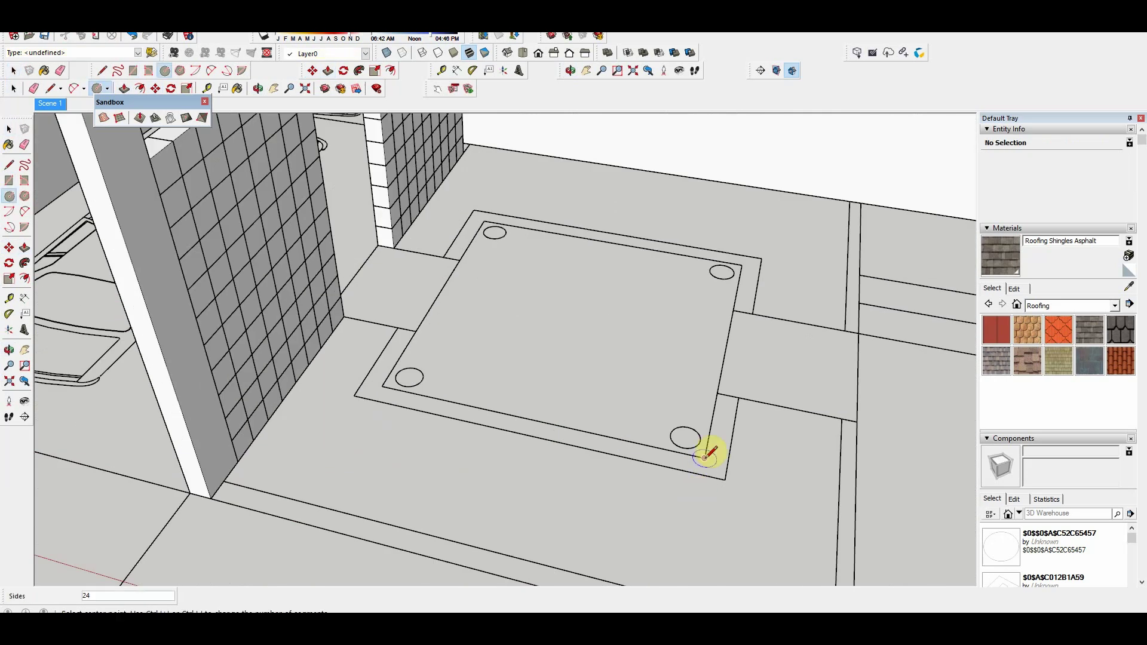
double_click(687, 438)
key(g)
click(587, 402)
key(m)
scroll(682, 468, up, 3)
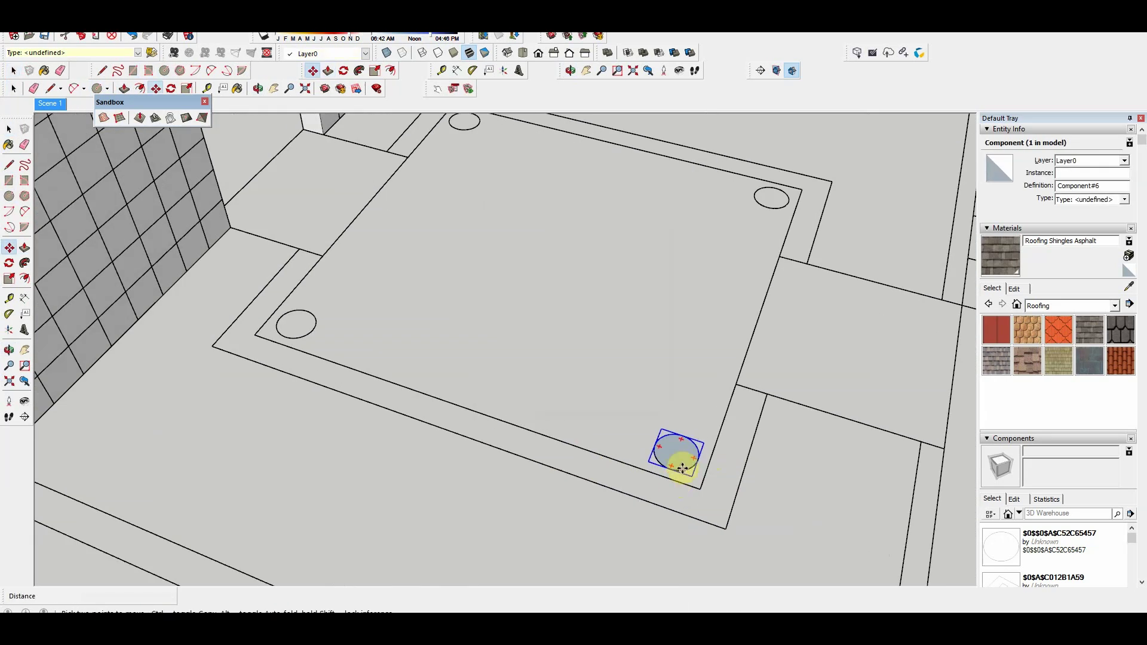
key(m)
middle_drag(680, 460, 692, 412)
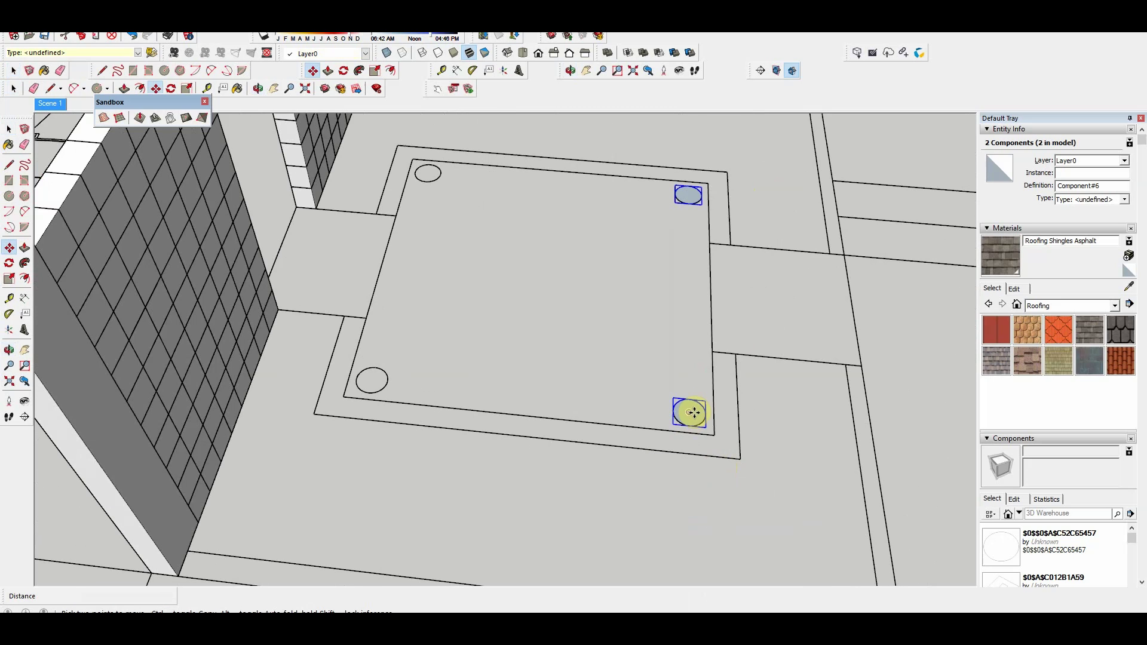
click(381, 391)
middle_drag(382, 395, 635, 462)
double_click(636, 462)
key(p)
click(635, 462)
middle_drag(648, 410, 626, 365)
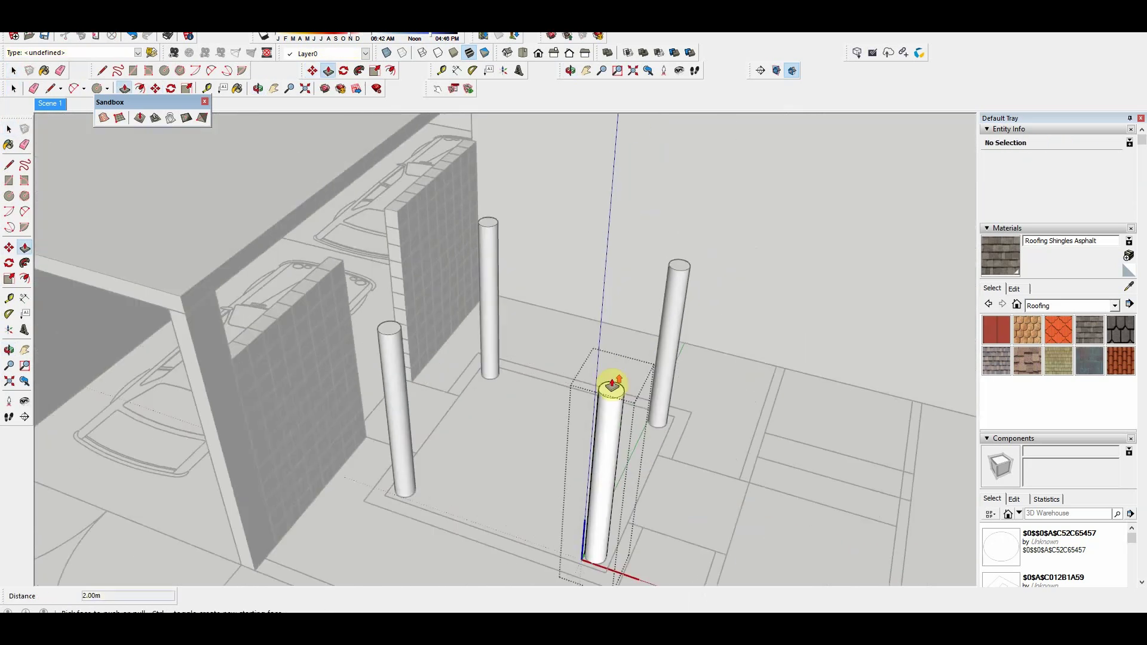
key(space)
scroll(615, 373, up, 3)
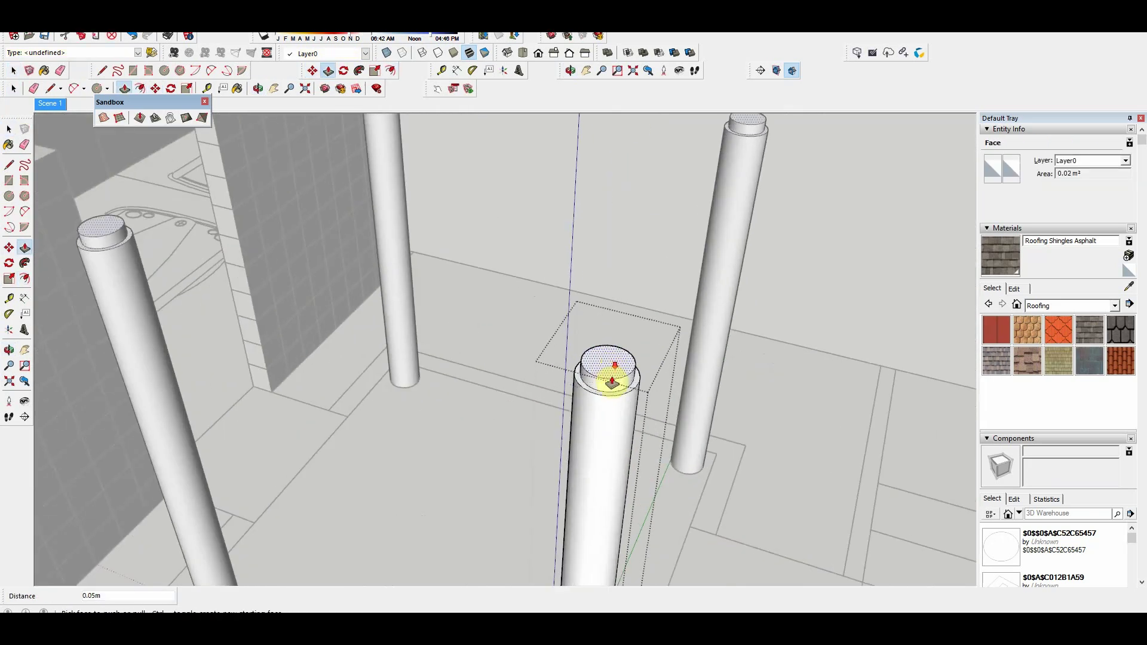
key(space)
scroll(613, 382, down, 5)
mouse_move(607, 380)
middle_down()
mouse_move(623, 461)
mouse_move(708, 451)
middle_up()
double_click(552, 532)
key(m)
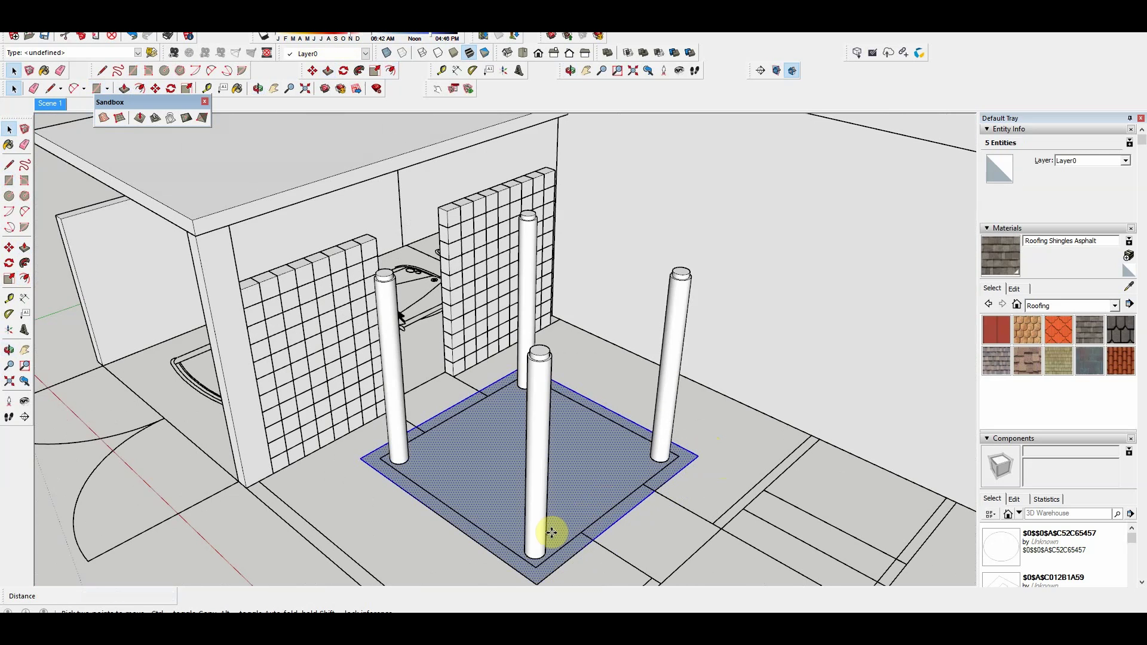
click(551, 532)
scroll(538, 419, up, 3)
click(538, 397)
scroll(559, 243, up, 3)
key(space)
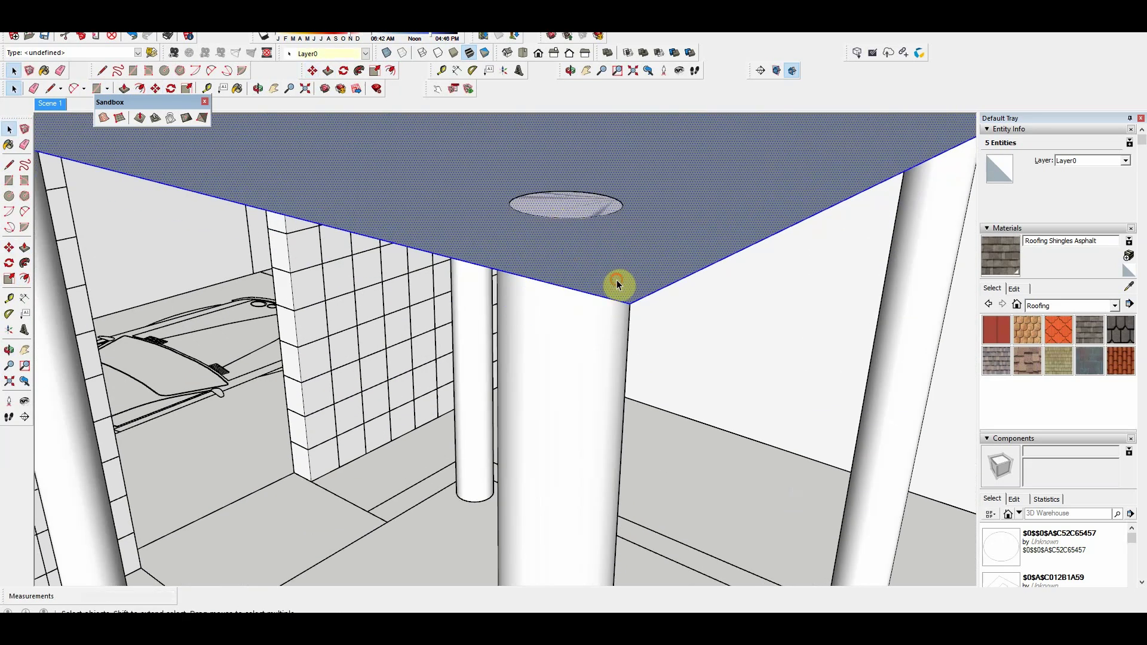
scroll(620, 249, down, 5)
middle_drag(592, 257, 717, 206)
click(717, 207)
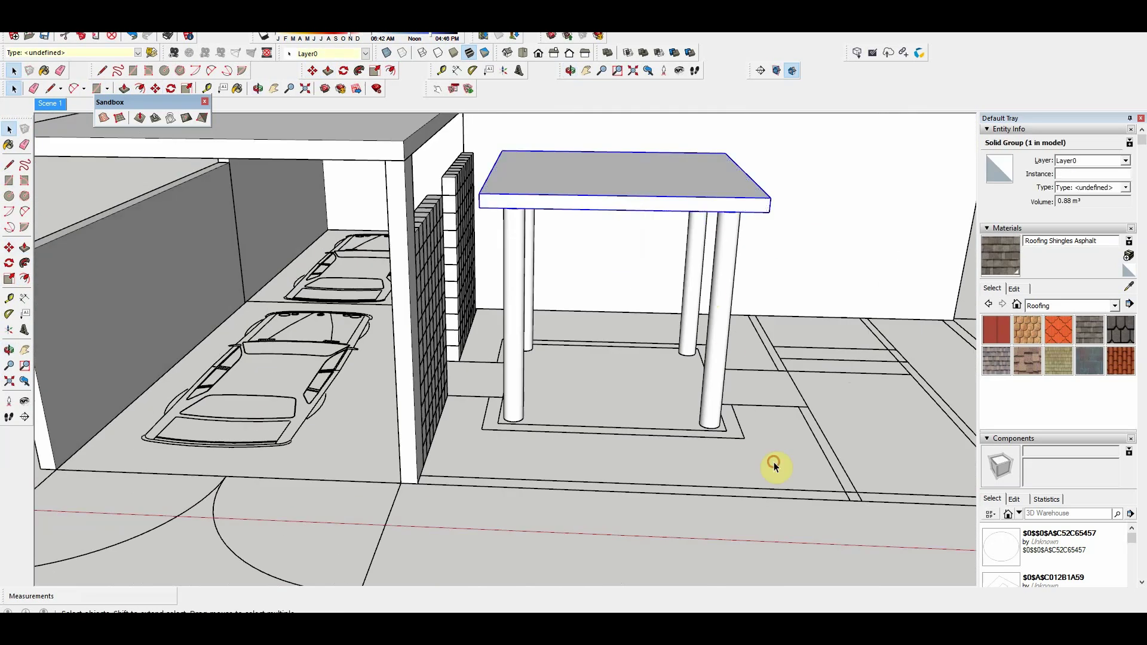
click(773, 461)
middle_drag(773, 462, 599, 441)
scroll(609, 418, down, 5)
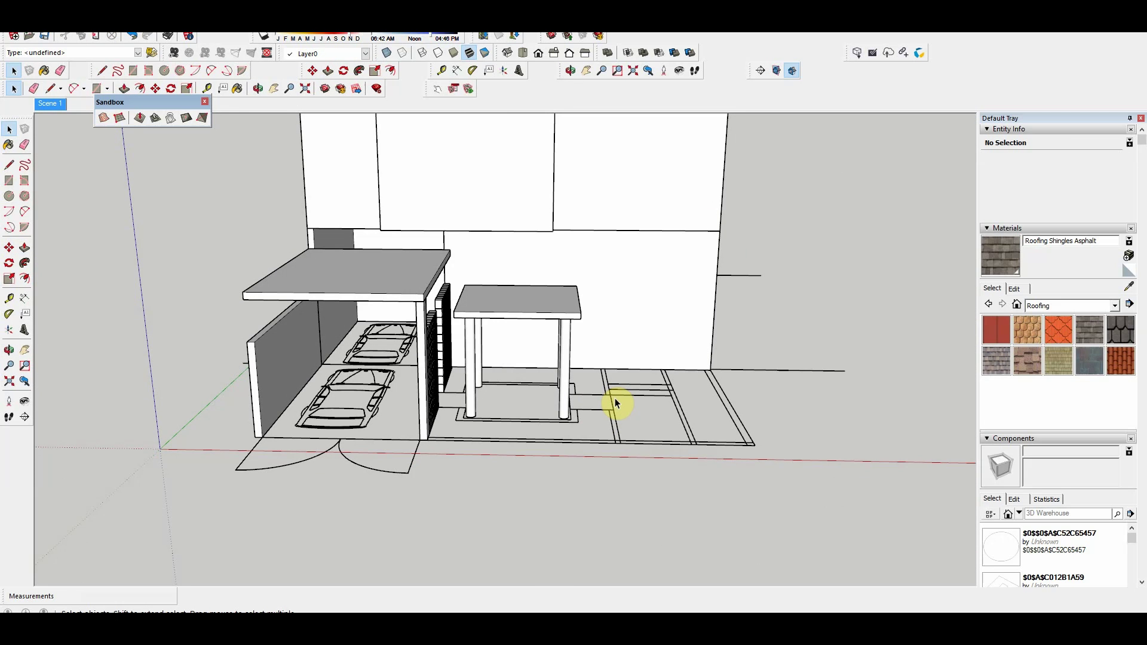
middle_drag(615, 399, 583, 443)
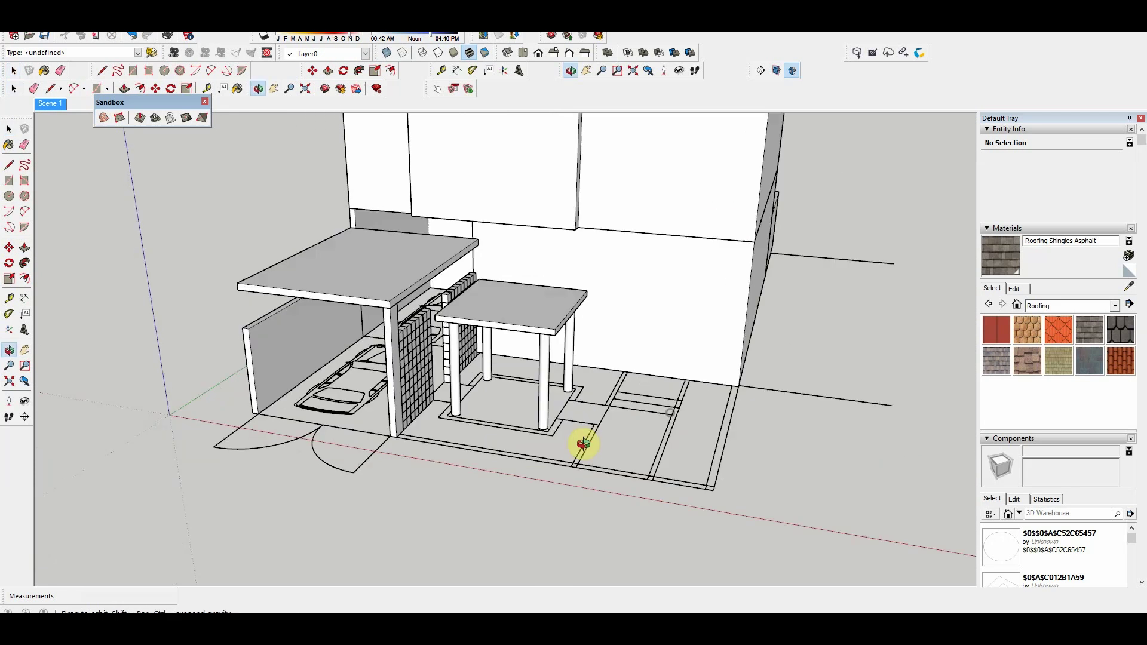
scroll(632, 226, up, 5)
middle_drag(632, 225, 207, 232)
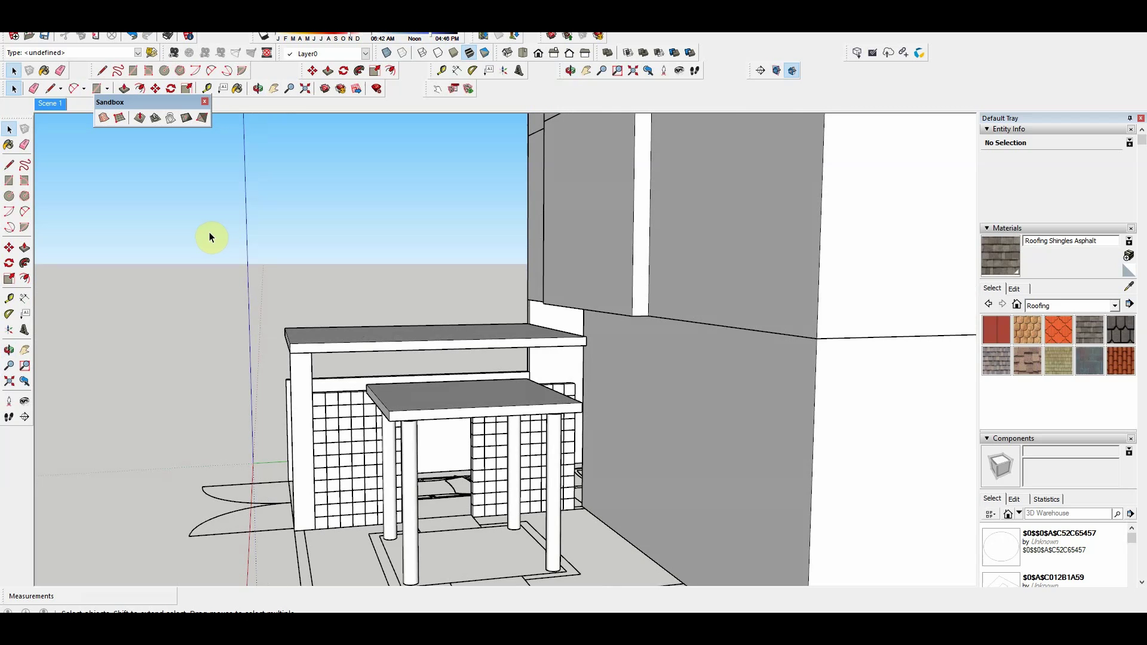
mouse_move(209, 238)
middle_down()
mouse_move(481, 320)
mouse_move(747, 515)
middle_up()
click(717, 422)
mouse_move(717, 422)
middle_down()
mouse_move(379, 339)
mouse_move(259, 277)
mouse_move(653, 396)
middle_up()
click(317, 290)
scroll(511, 370, down, 5)
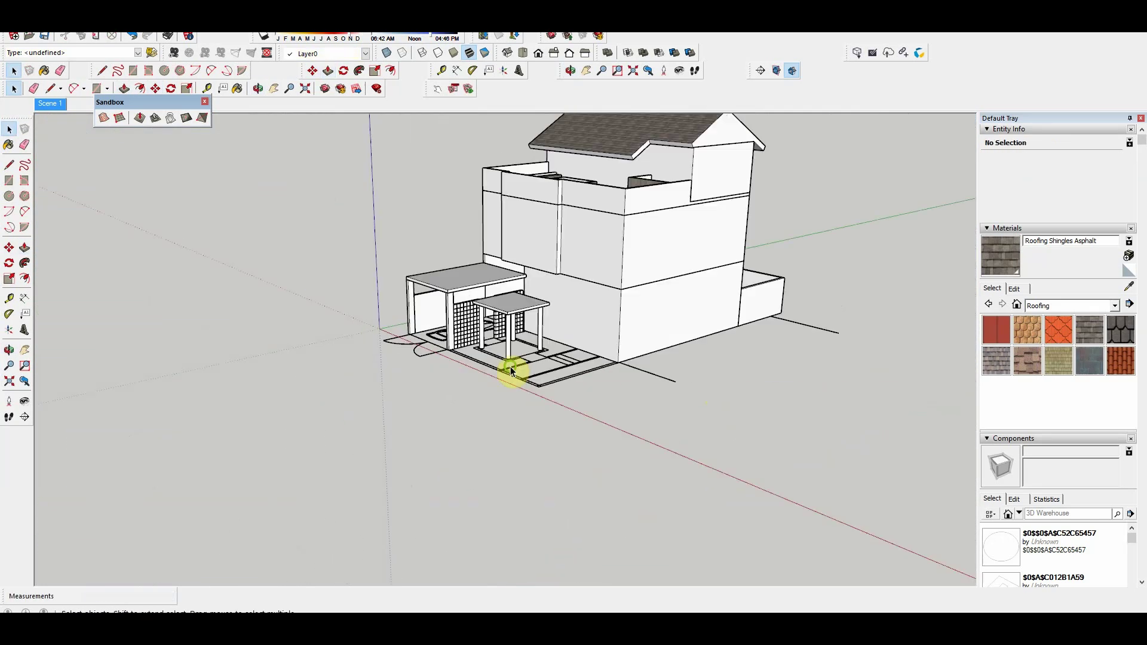
scroll(511, 371, up, 3)
middle_drag(584, 392, 635, 392)
scroll(635, 392, down, 5)
scroll(674, 446, up, 10)
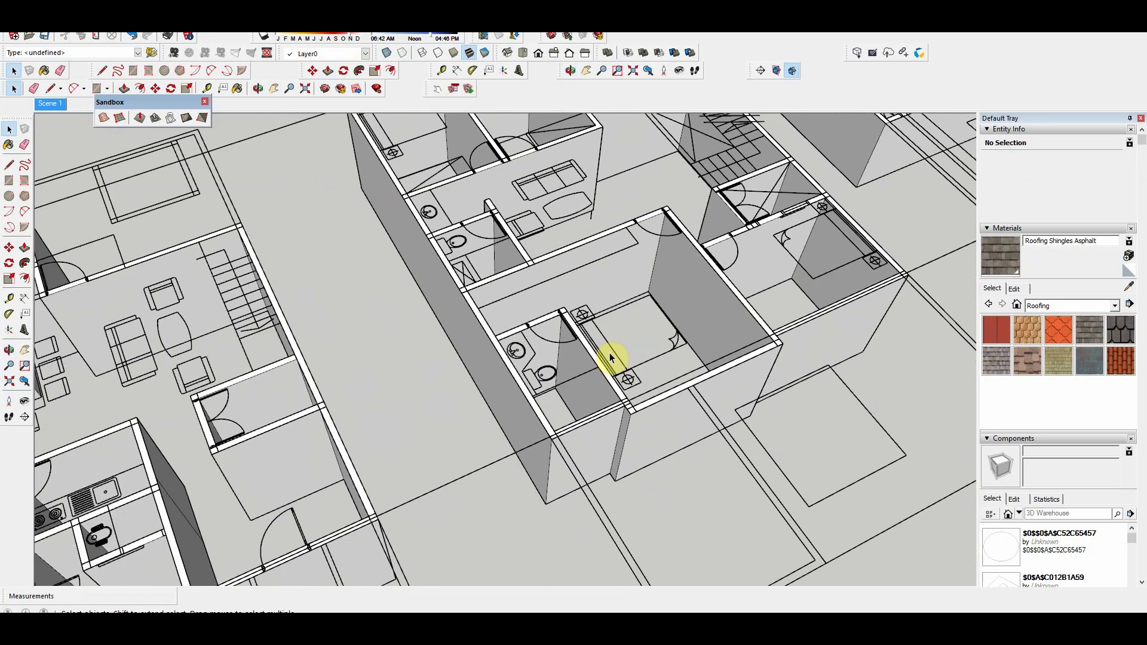
scroll(609, 356, up, 2)
key(l)
key(space)
middle_drag(633, 418, 671, 423)
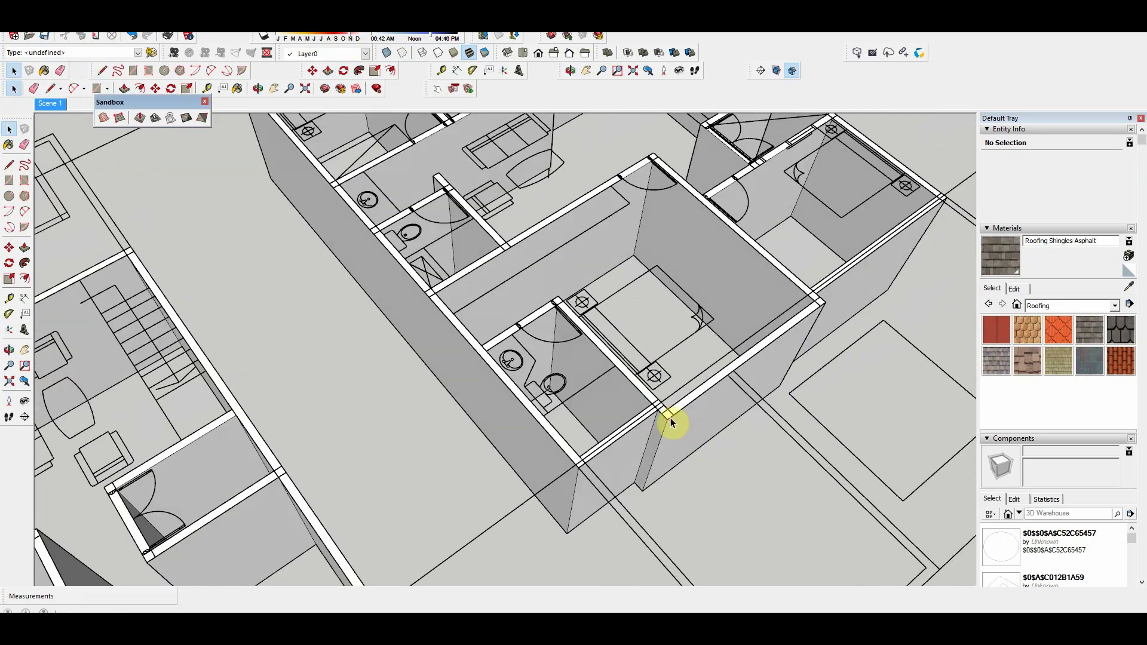
mouse_move(671, 338)
middle_down()
mouse_move(648, 474)
mouse_move(727, 468)
mouse_move(566, 325)
middle_up()
mouse_move(559, 239)
middle_down()
mouse_move(358, 325)
mouse_move(443, 397)
middle_up()
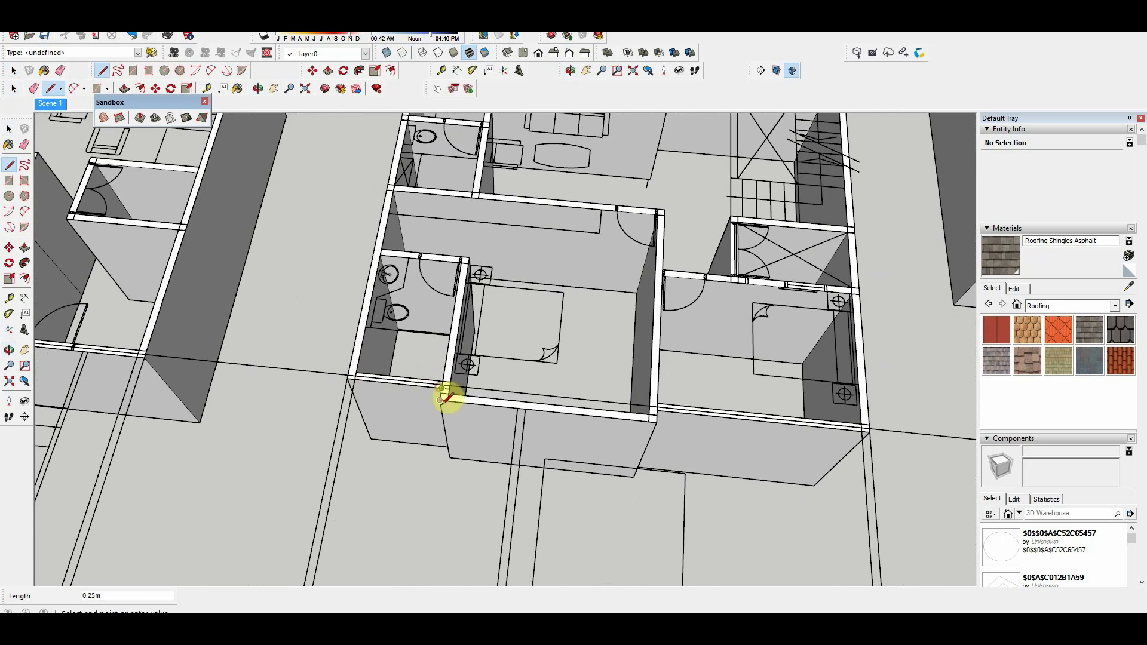
key(space)
double_click(691, 428)
mouse_move(691, 428)
middle_down()
mouse_move(575, 362)
mouse_move(525, 187)
middle_up()
scroll(575, 362, down, 5)
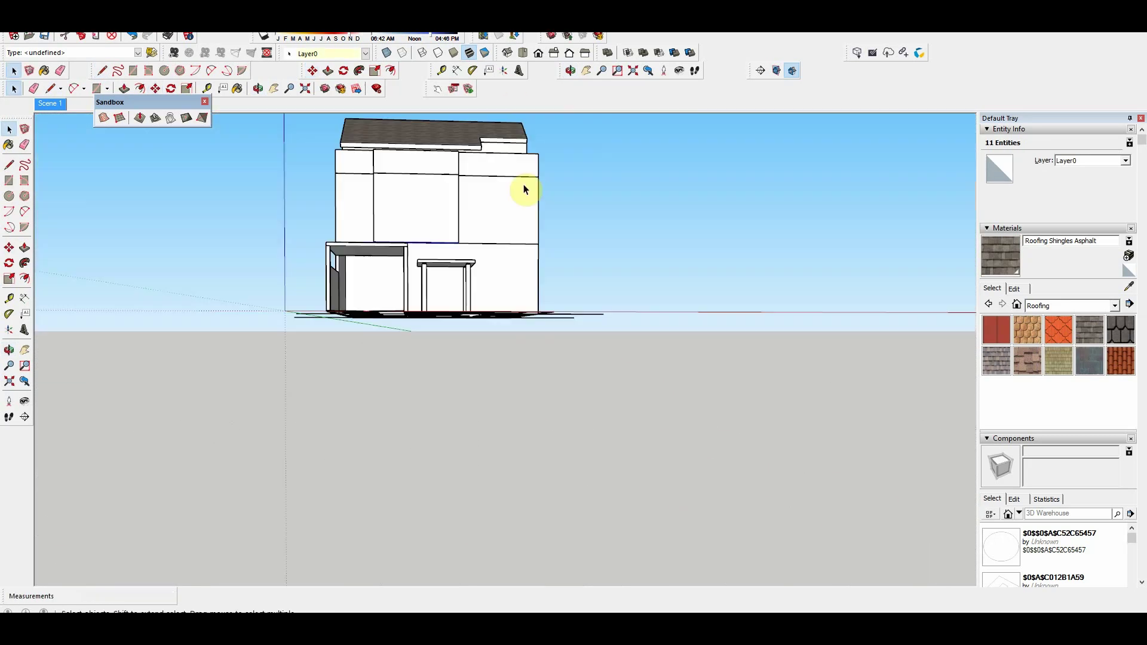
key(p)
scroll(382, 218, up, 10)
Step: Pull the slab face out by 0.20m
scroll(394, 216, down, 5)
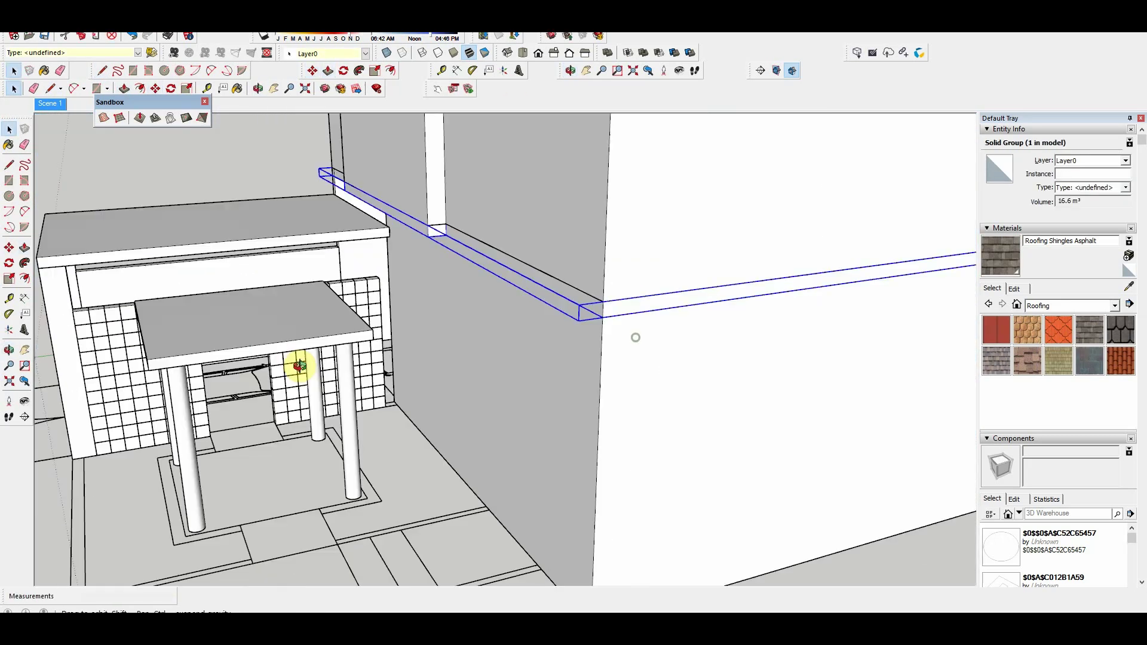
scroll(574, 520, up, 5)
click(546, 430)
scroll(594, 263, down, 5)
scroll(595, 262, down, 5)
mouse_move(595, 263)
middle_down()
mouse_move(457, 348)
mouse_move(712, 302)
mouse_move(456, 350)
middle_up()
scroll(468, 522, up, 5)
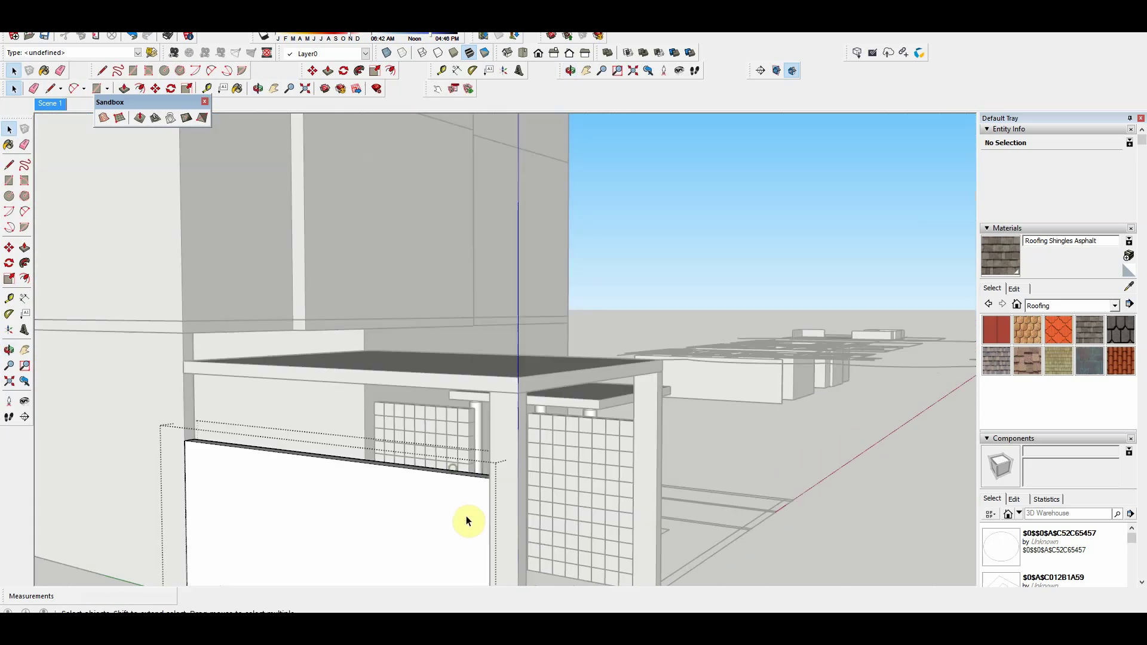
key(p)
click(468, 523)
click(638, 447)
mouse_move(638, 447)
middle_down()
mouse_move(572, 373)
mouse_move(550, 392)
mouse_move(389, 345)
mouse_move(457, 358)
mouse_move(410, 333)
mouse_move(417, 403)
mouse_move(166, 341)
middle_up()
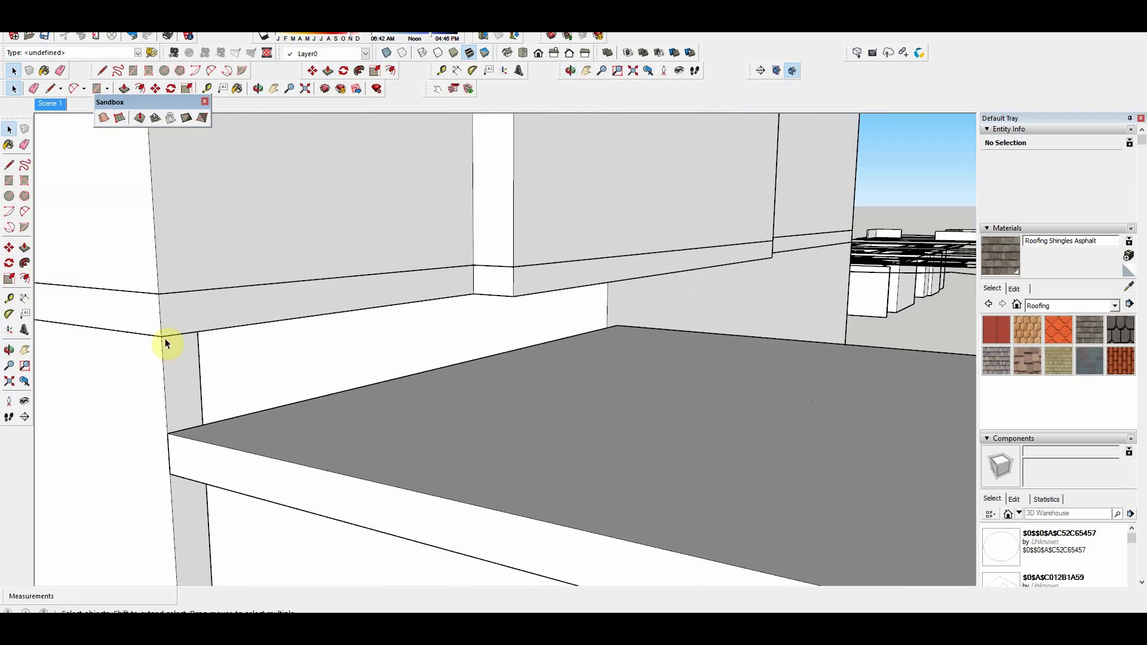
key(r)
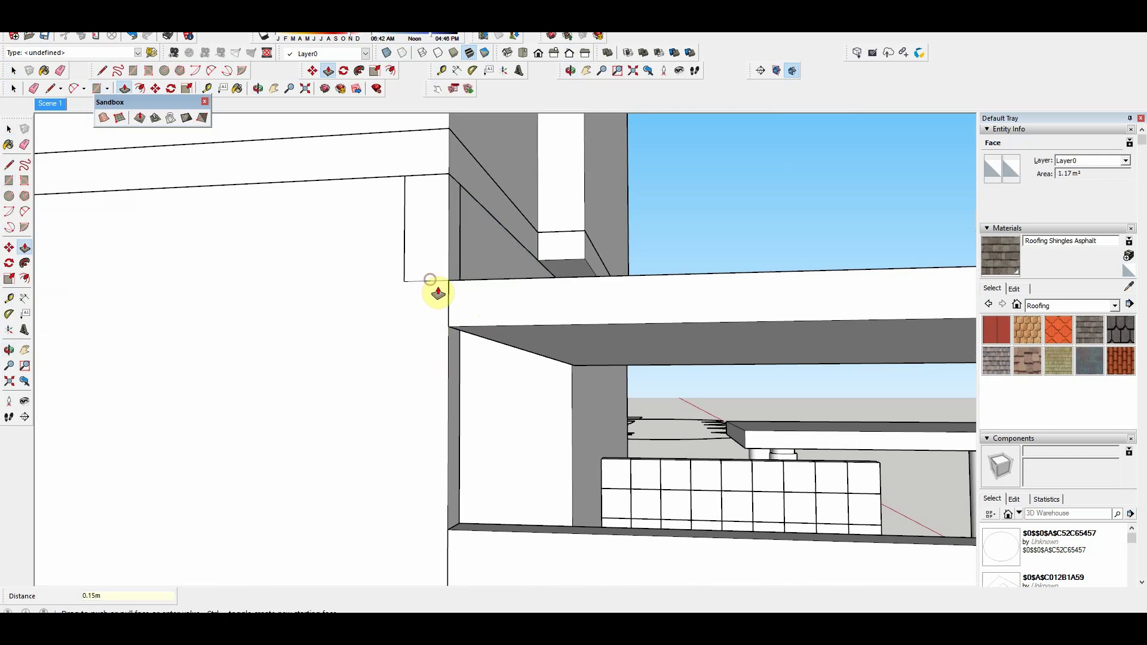
click(438, 293)
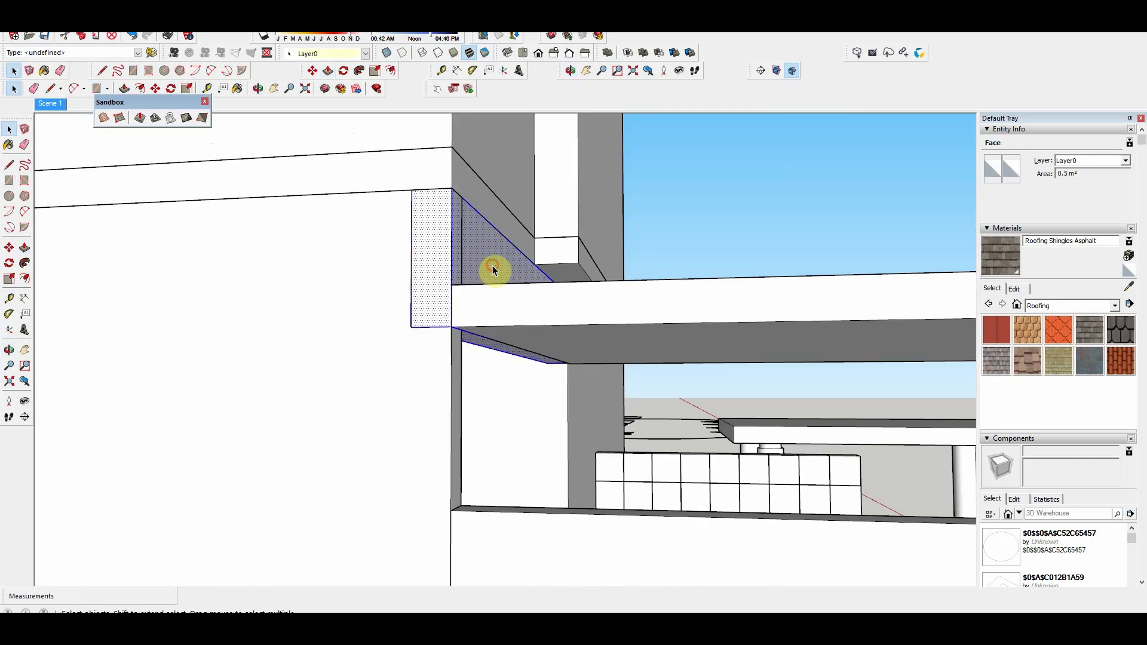
key(space)
Step: Move the side wall out to the yard edge
middle_drag(492, 267, 456, 448)
scroll(456, 448, down, 5)
mouse_move(617, 438)
middle_down()
mouse_move(426, 362)
mouse_move(568, 435)
mouse_move(474, 341)
middle_up()
key(m)
click(269, 415)
scroll(591, 343, up, 3)
click(591, 342)
scroll(591, 343, up, 5)
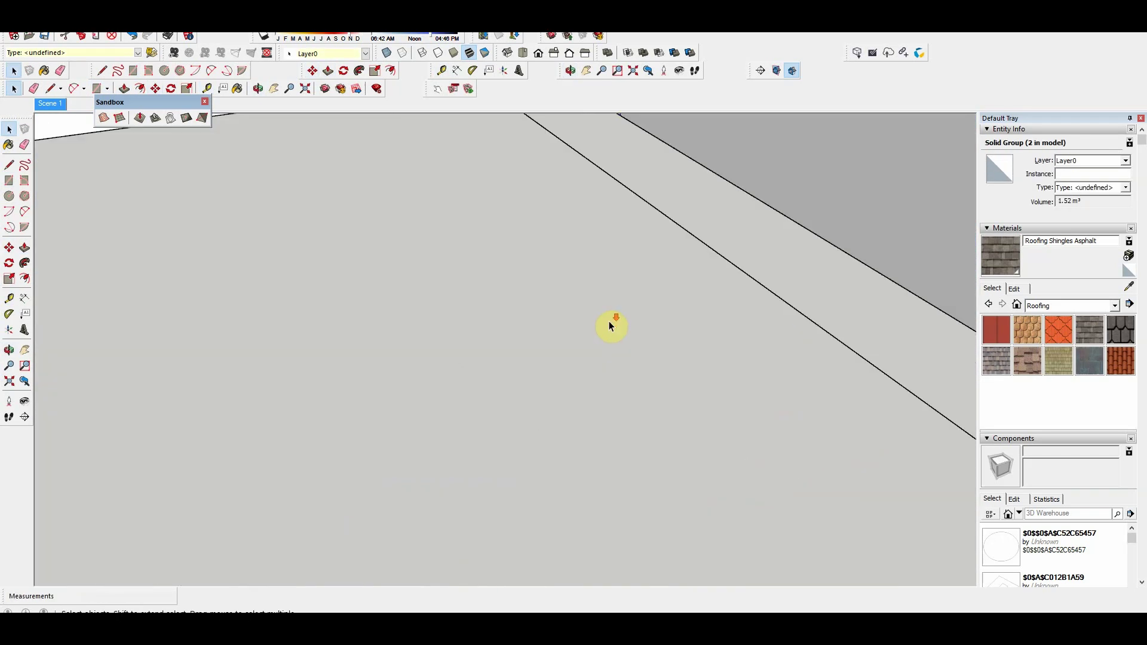
scroll(653, 392, down, 3)
Step: Draw a rectangle around the canopy base and raise it into a 0.10m plinth
key(space)
middle_drag(628, 379, 618, 452)
scroll(622, 402, up, 3)
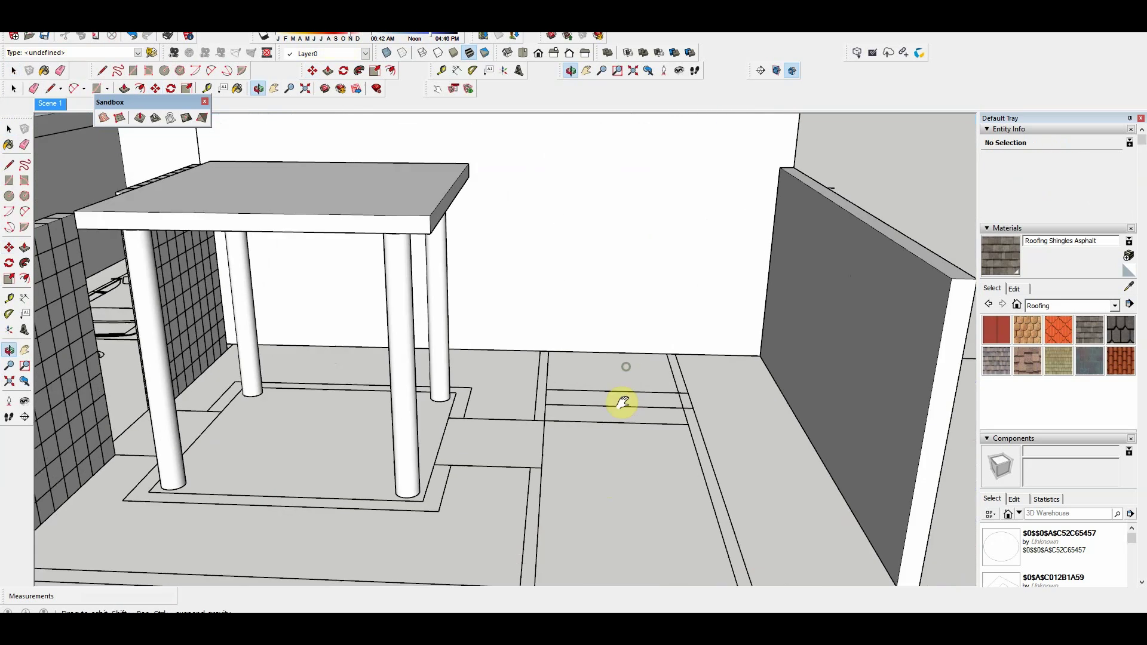
scroll(622, 405, up, 3)
scroll(622, 404, down, 2)
key(r)
click(426, 514)
scroll(507, 349, down, 3)
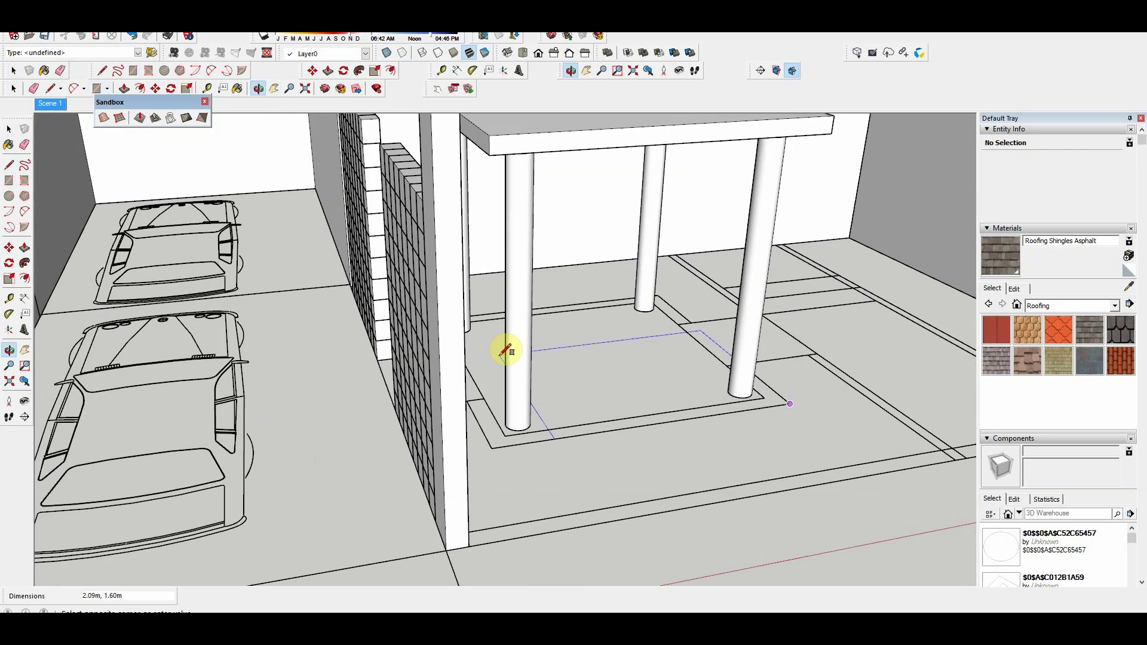
click(390, 308)
scroll(666, 338, up, 5)
key(p)
click(667, 338)
click(673, 357)
key(space)
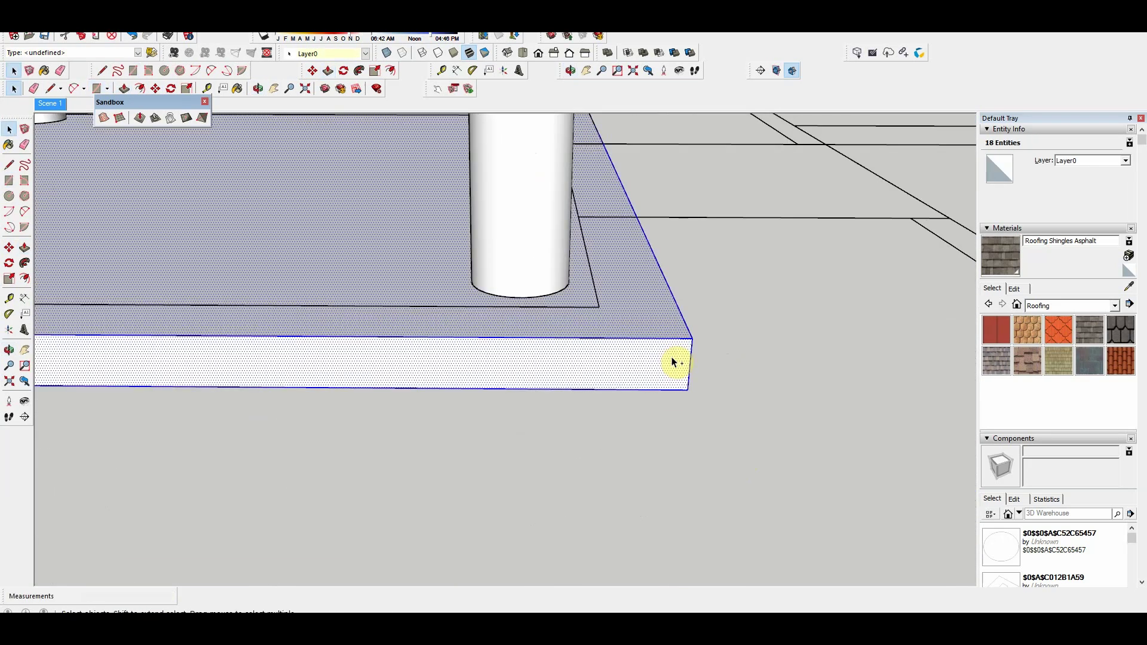
Step: Extrude a step box on the front path and make it a group
scroll(666, 397, down, 3)
scroll(717, 431, down, 3)
scroll(654, 402, up, 3)
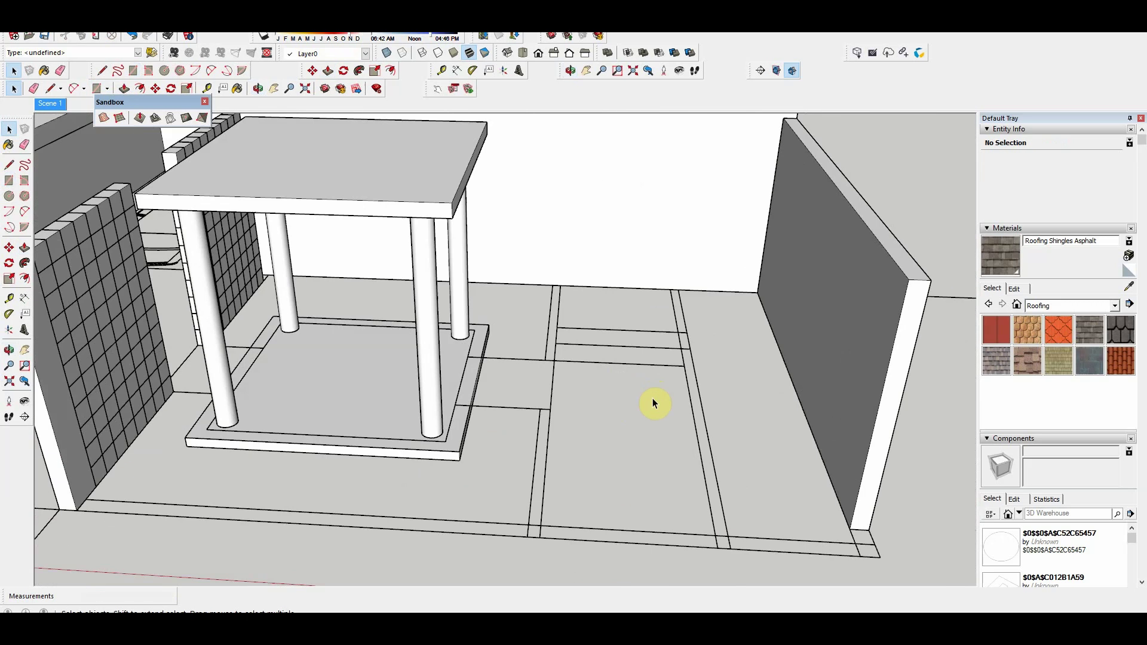
scroll(423, 448, down, 5)
middle_drag(422, 448, 546, 396)
scroll(460, 368, up, 6)
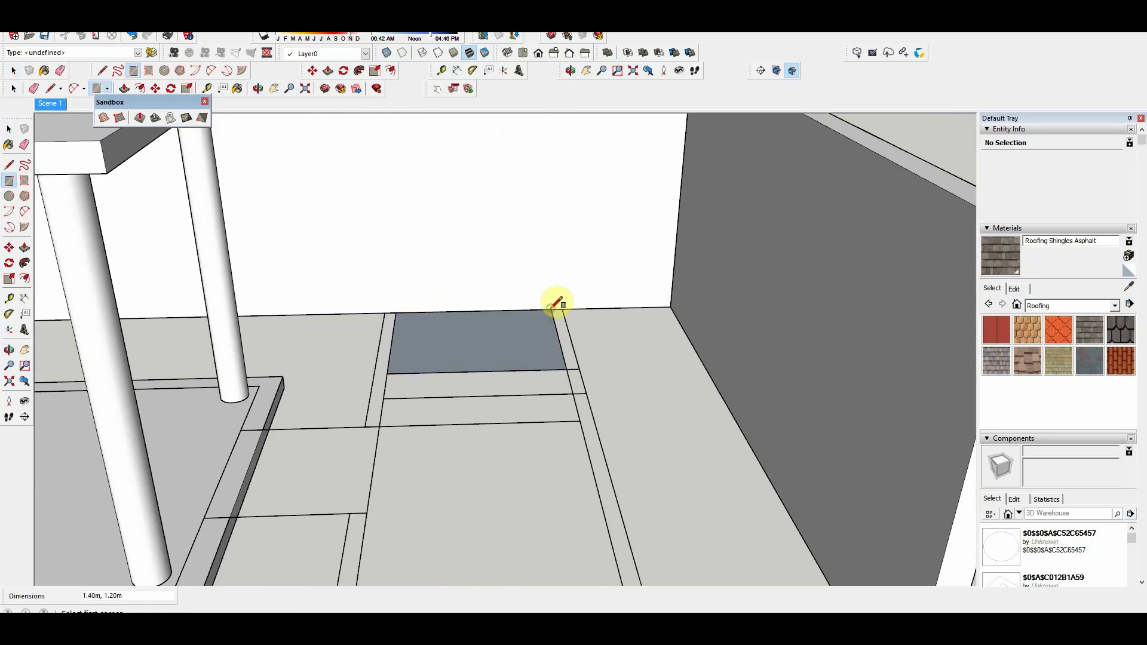
key(p)
click(545, 362)
key(g)
middle_drag(550, 386, 395, 390)
key(r)
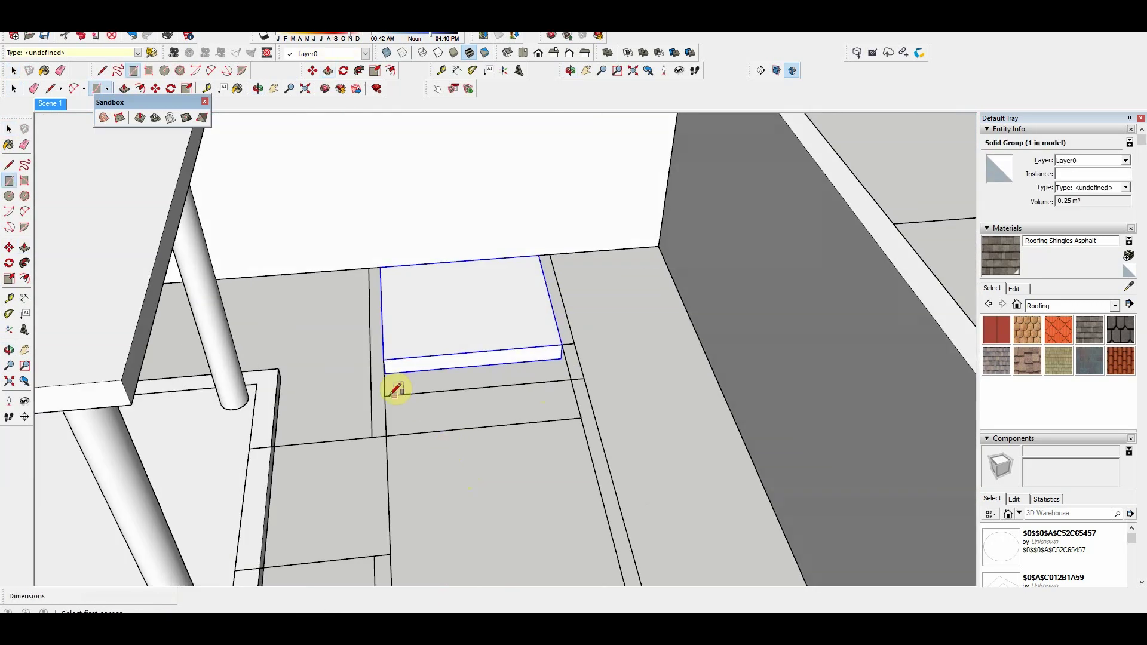
click(543, 389)
middle_drag(543, 389, 658, 256)
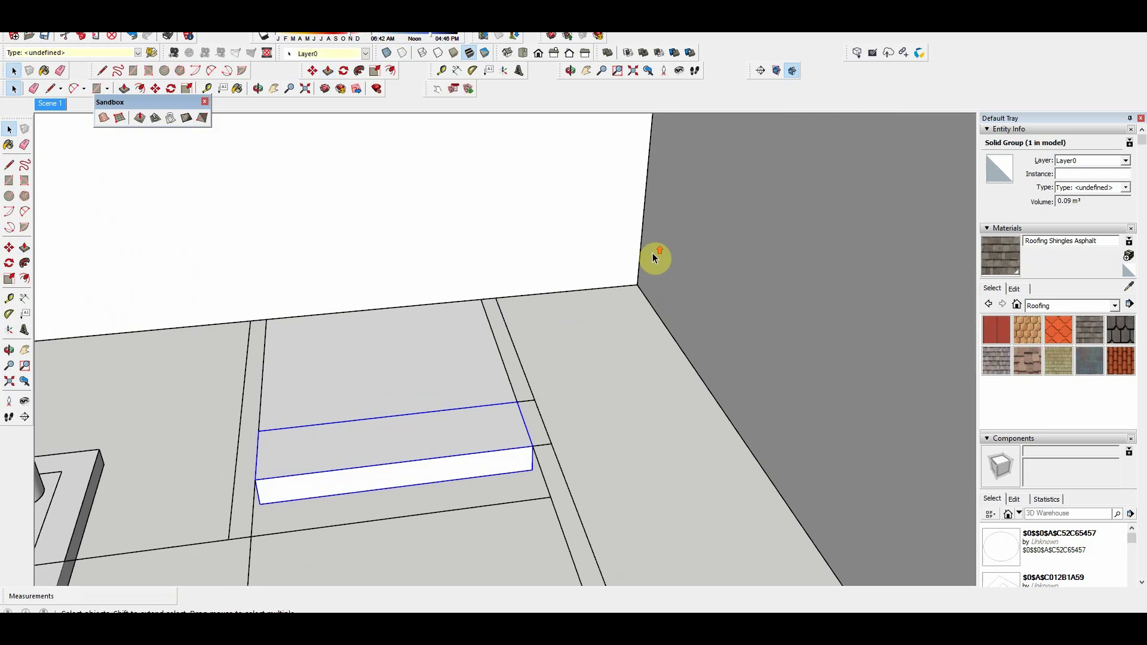
Step: Place Ctrl-Move copies of the step in front and extend its bottom downward
key(m)
key(ctrl)
click(657, 256)
click(534, 460)
mouse_move(534, 460)
middle_down()
mouse_move(474, 313)
mouse_move(473, 357)
middle_up()
key(p)
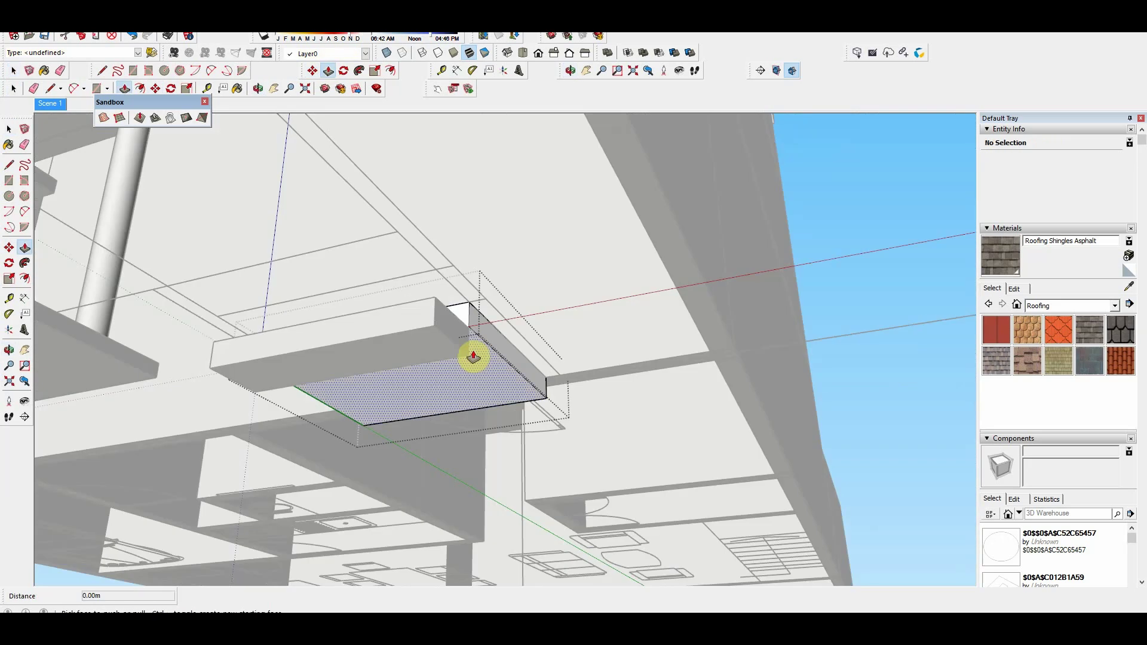
click(485, 370)
key(space)
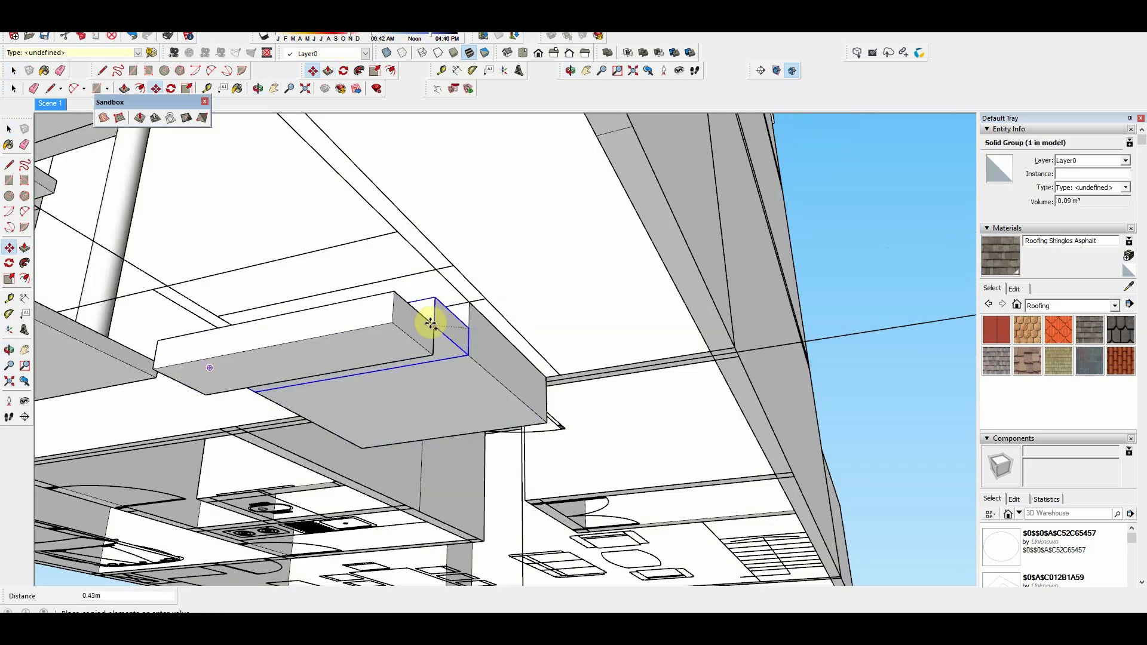
click(430, 324)
mouse_move(431, 324)
middle_down()
mouse_move(546, 476)
mouse_move(558, 469)
mouse_move(443, 340)
mouse_move(527, 322)
mouse_move(269, 184)
mouse_move(656, 492)
mouse_move(617, 436)
middle_up()
click(493, 332)
key(space)
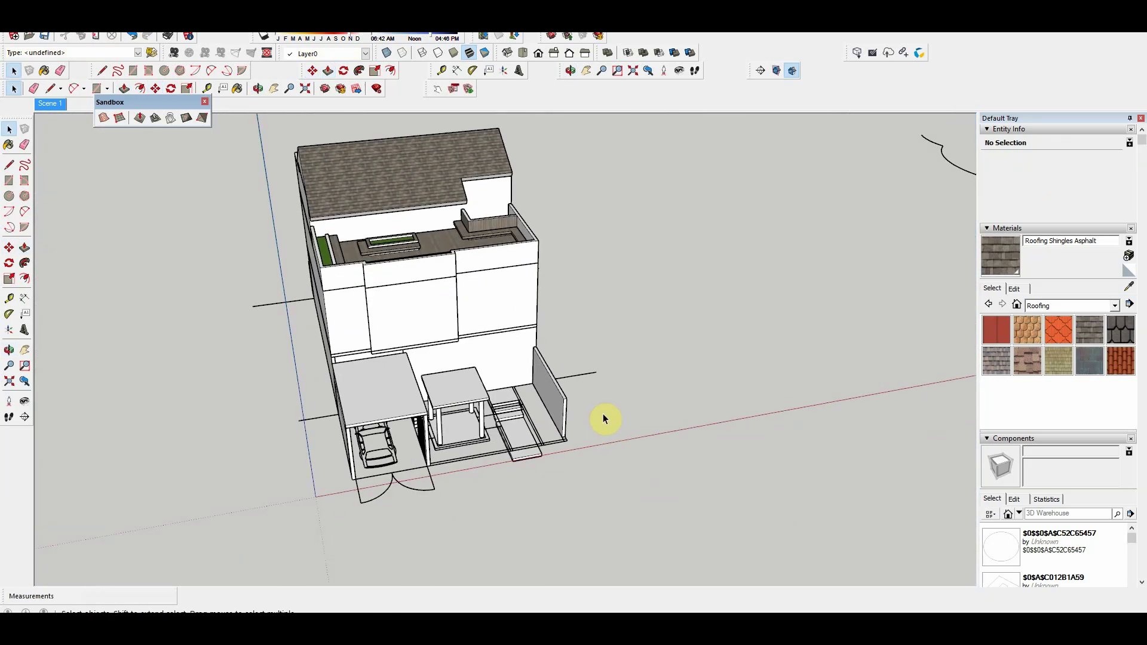
mouse_move(525, 339)
middle_down()
mouse_move(315, 227)
mouse_move(691, 299)
mouse_move(739, 372)
middle_up()
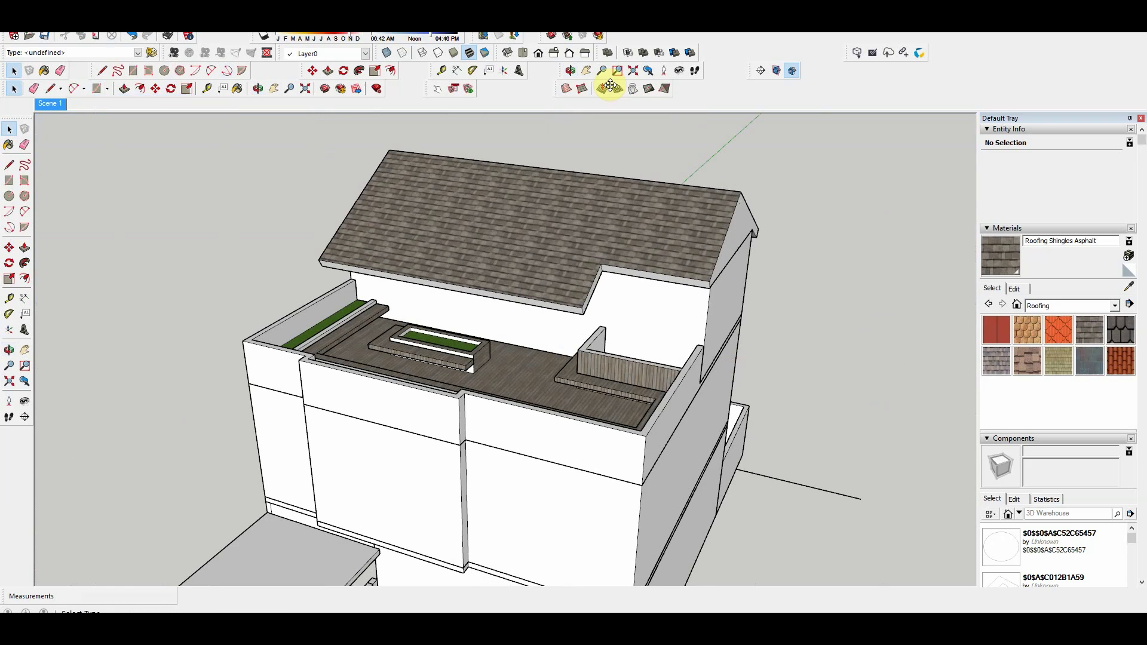
mouse_move(610, 85)
middle_down()
mouse_move(246, 269)
mouse_move(532, 392)
middle_up()
scroll(512, 307, up, 2)
scroll(550, 422, up, 3)
double_click(551, 422)
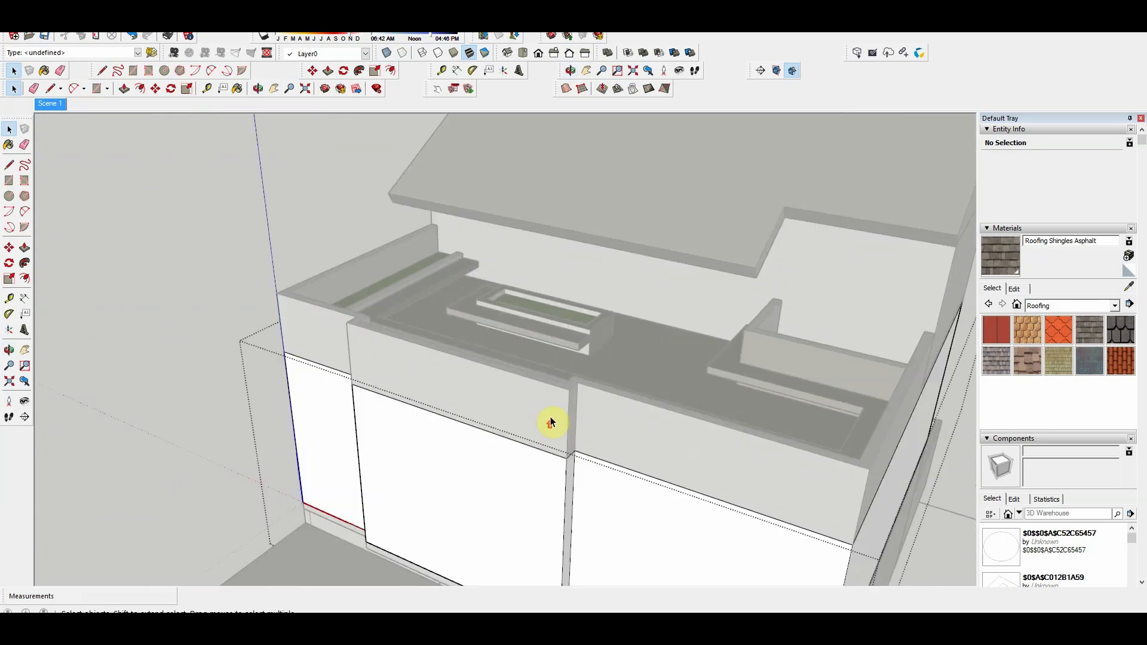
click(550, 421)
scroll(550, 421, down, 3)
scroll(559, 509, up, 4)
key(l)
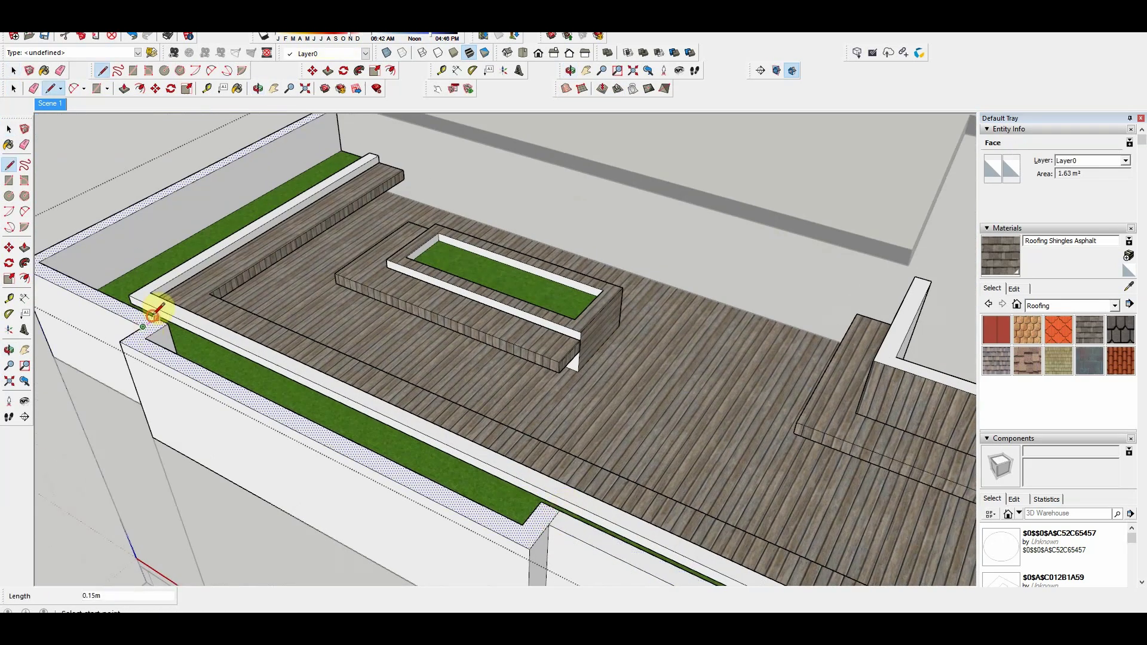
mouse_move(241, 402)
middle_down()
mouse_move(236, 297)
mouse_move(617, 374)
mouse_move(839, 249)
mouse_move(820, 344)
mouse_move(529, 311)
mouse_move(730, 308)
middle_up()
key(p)
key(space)
scroll(730, 308, down, 5)
mouse_move(462, 264)
middle_down()
mouse_move(289, 366)
mouse_move(579, 271)
middle_up()
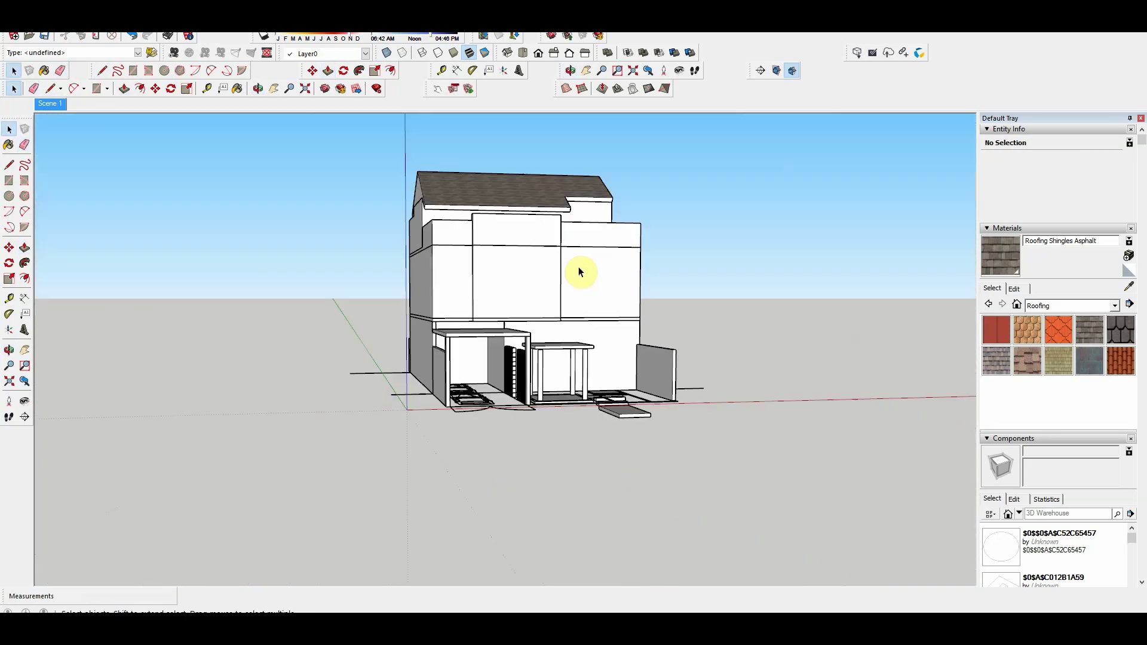
scroll(568, 366, up, 5)
Step: Use the Tape Measure on the garage floor, then clear the selection
mouse_move(568, 367)
middle_down()
mouse_move(578, 307)
mouse_move(609, 338)
mouse_move(711, 364)
middle_up()
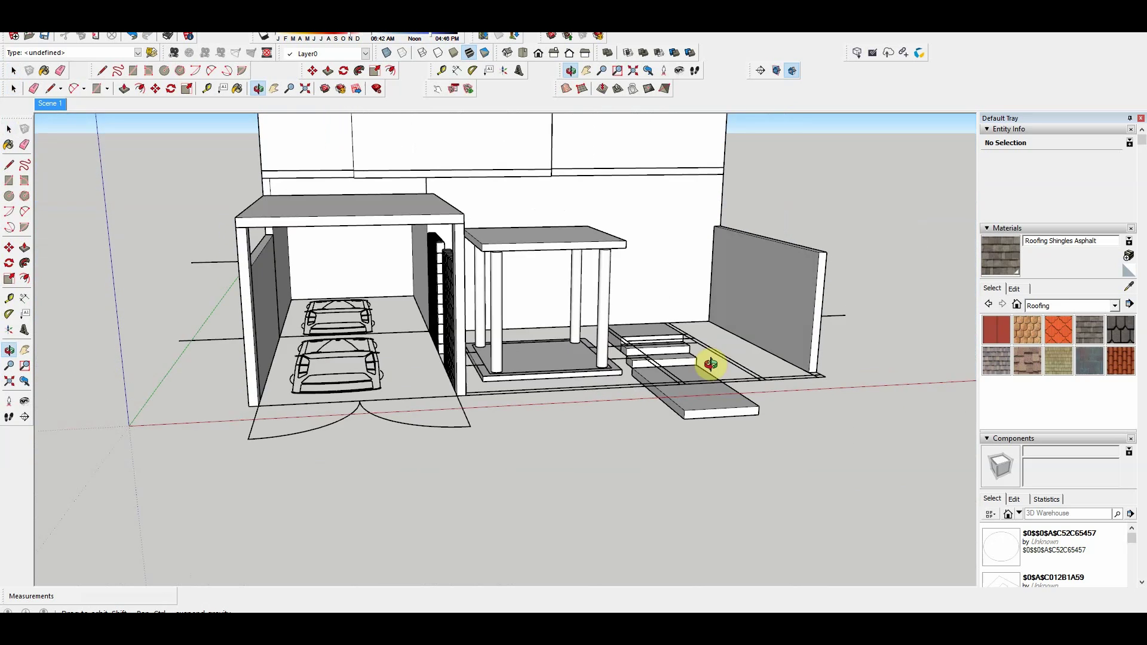
scroll(430, 424, up, 5)
mouse_move(430, 425)
middle_down()
mouse_move(385, 303)
mouse_move(333, 409)
middle_up()
key(t)
click(568, 446)
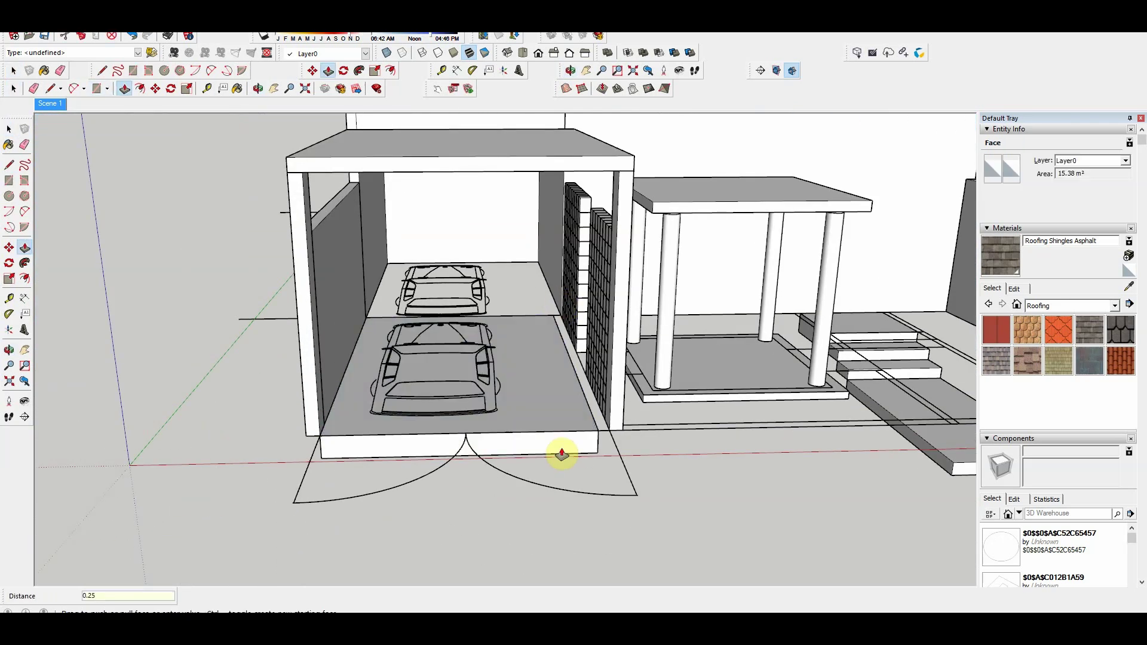
scroll(519, 406, up, 3)
key(space)
mouse_move(569, 412)
middle_down()
mouse_move(525, 358)
mouse_move(607, 474)
mouse_move(548, 447)
middle_up()
mouse_move(476, 292)
middle_down()
mouse_move(502, 338)
mouse_move(417, 256)
mouse_move(346, 379)
mouse_move(499, 374)
middle_up()
click(381, 310)
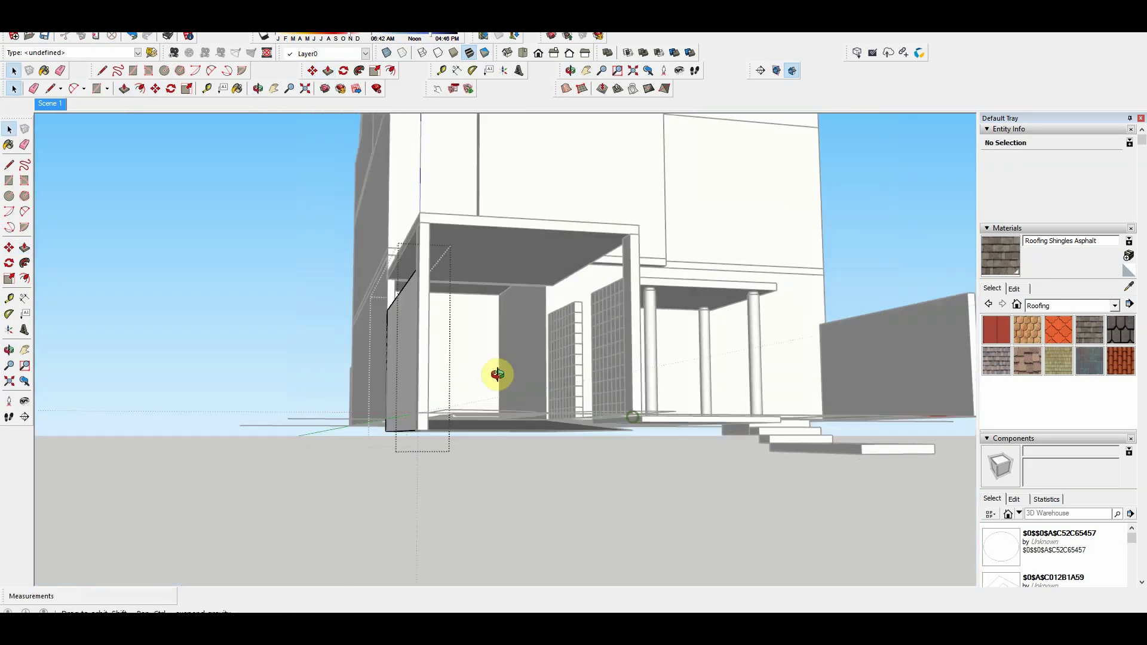
scroll(499, 375, up, 5)
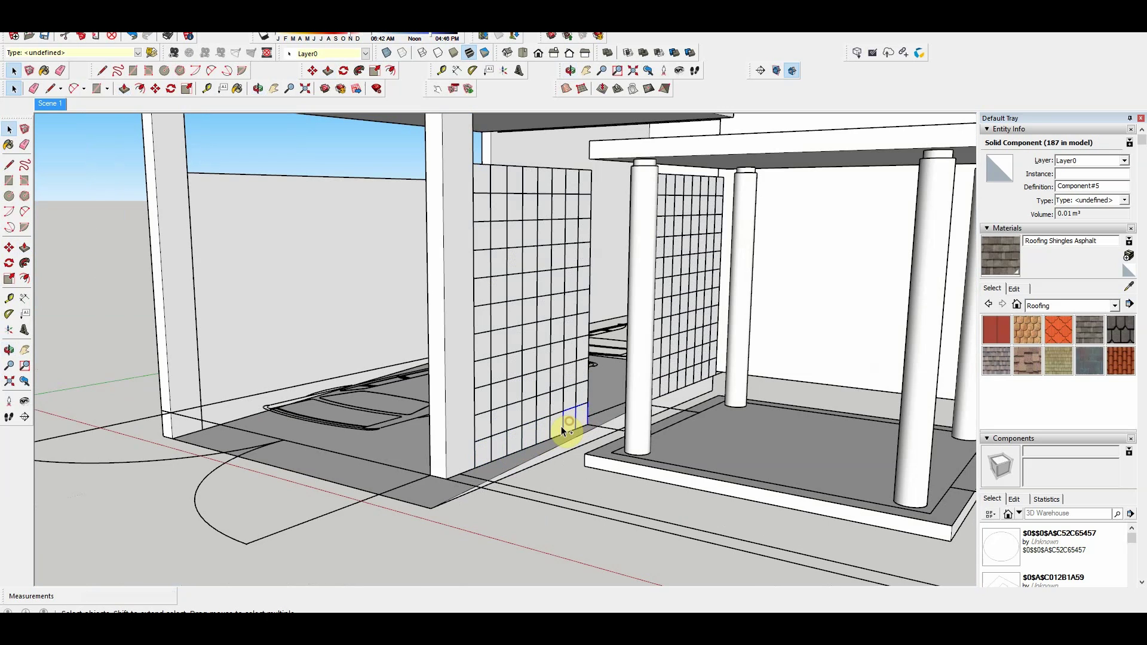
scroll(622, 422, down, 2)
Step: Copy both screen walls' bottom tile rows down below the originals
shift+click(697, 389)
scroll(729, 389, up, 5)
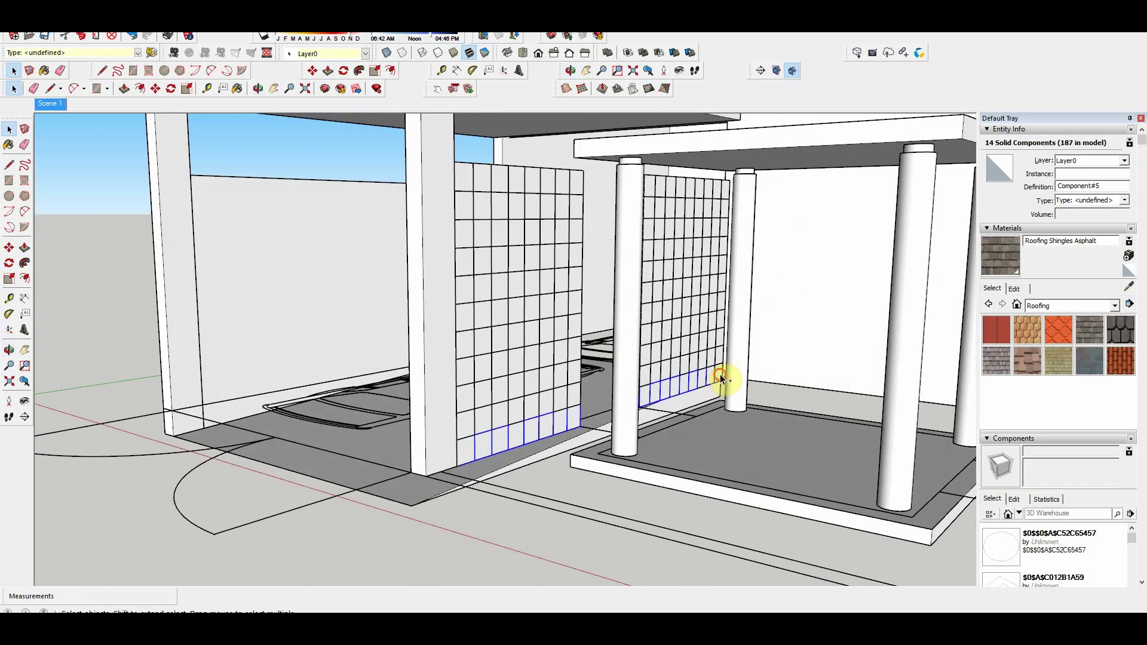
key(m)
ctrl+click(466, 426)
key(Return)
mouse_move(466, 474)
middle_down()
mouse_move(508, 276)
mouse_move(550, 402)
mouse_move(917, 453)
mouse_move(938, 377)
middle_up()
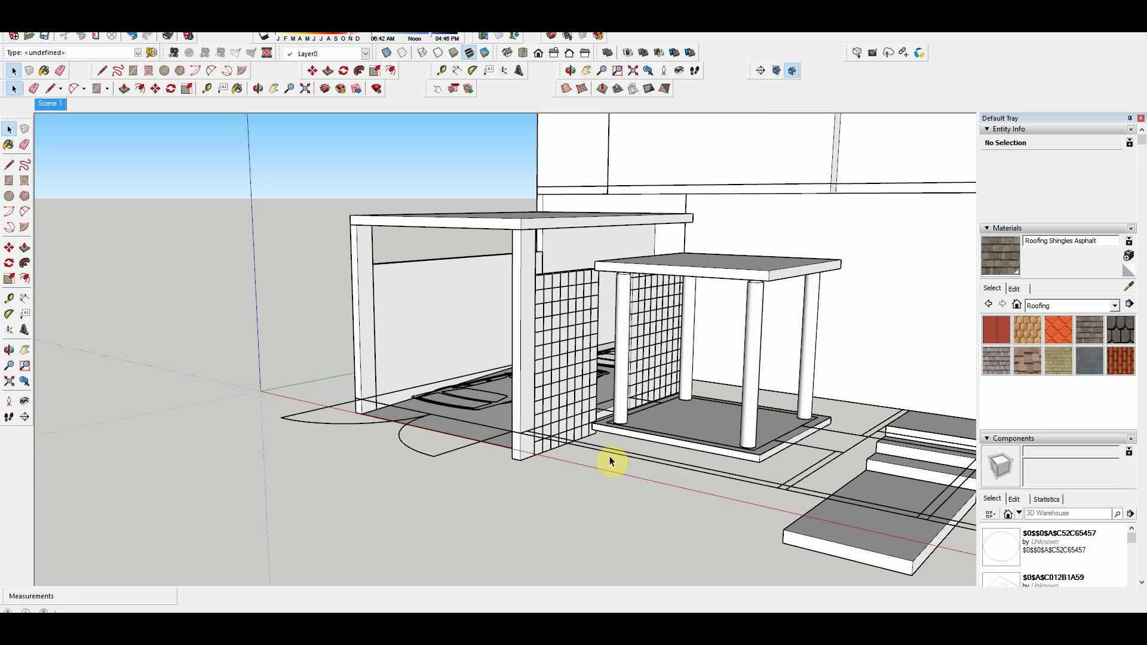
Step: Select the whole garage floor with the Move tool, then cancel back to selecting
mouse_move(609, 460)
middle_down()
mouse_move(576, 435)
mouse_move(691, 526)
middle_up()
triple_click(591, 412)
scroll(691, 525, up, 5)
key(m)
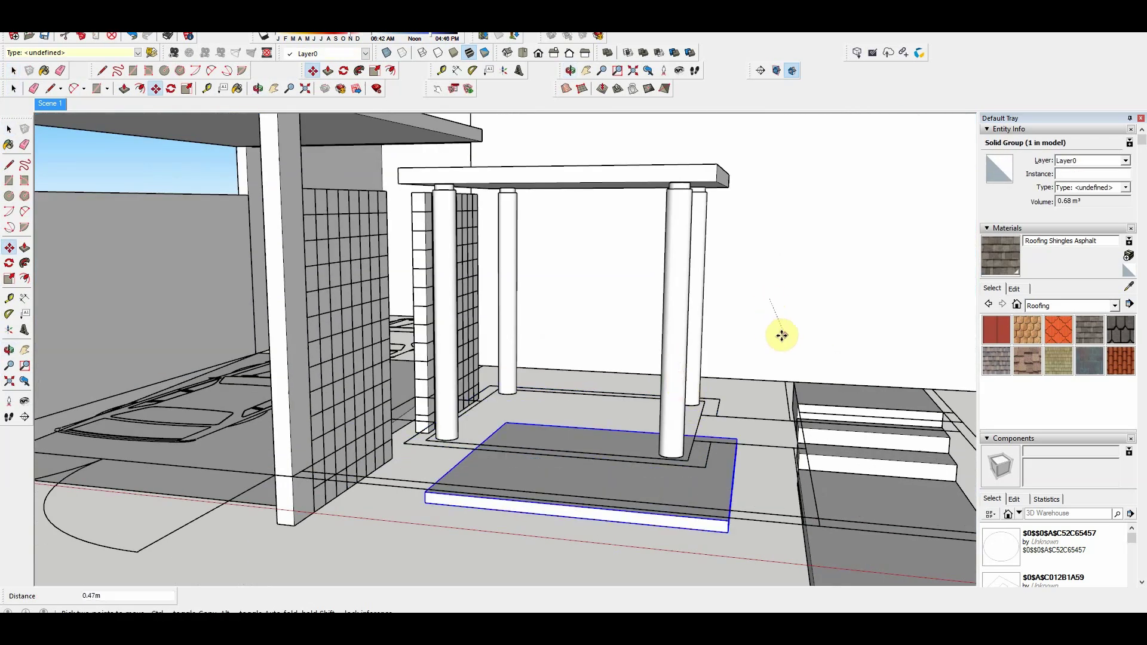
key(space)
mouse_move(763, 338)
middle_down()
mouse_move(661, 346)
mouse_move(671, 275)
mouse_move(717, 450)
mouse_move(684, 508)
mouse_move(720, 359)
mouse_move(530, 520)
mouse_move(791, 532)
mouse_move(763, 524)
mouse_move(758, 341)
mouse_move(776, 509)
middle_up()
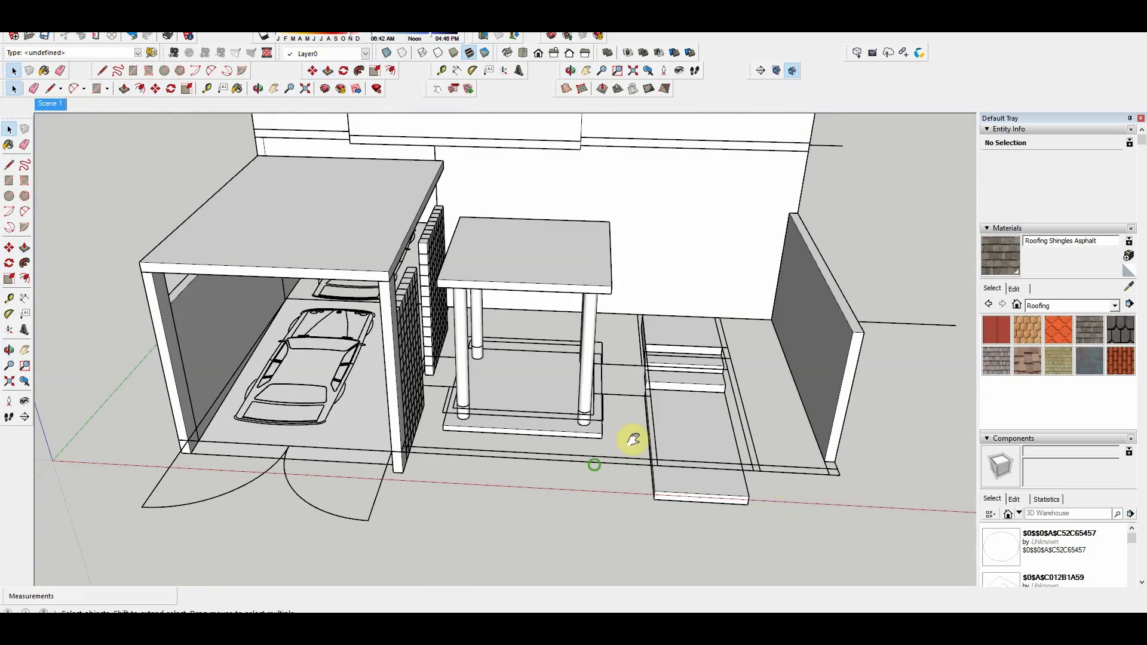
Step: Push/Pull the canopy base face to build out the platform
mouse_move(630, 440)
middle_down()
mouse_move(430, 237)
mouse_move(640, 346)
mouse_move(482, 180)
mouse_move(372, 346)
mouse_move(597, 475)
mouse_move(486, 435)
mouse_move(477, 456)
mouse_move(341, 469)
mouse_move(833, 411)
mouse_move(555, 484)
middle_up()
scroll(597, 475, up, 2)
scroll(594, 507, up, 3)
click(563, 456)
key(p)
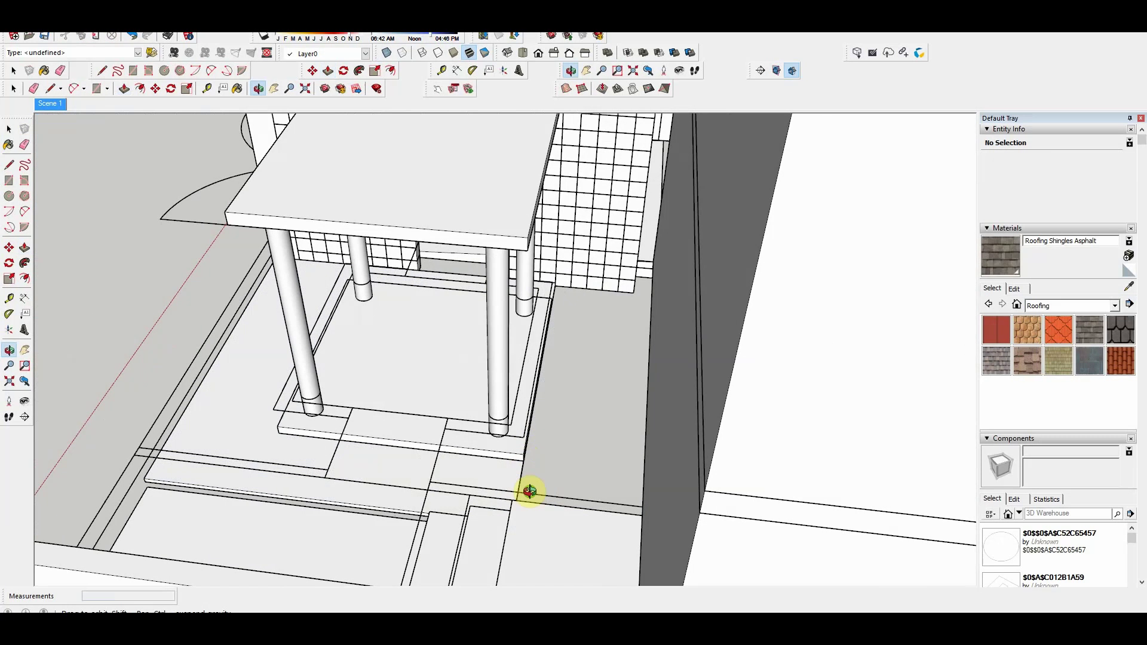
scroll(489, 443, up, 2)
mouse_move(464, 392)
middle_down()
mouse_move(761, 361)
mouse_move(734, 354)
mouse_move(746, 279)
middle_up()
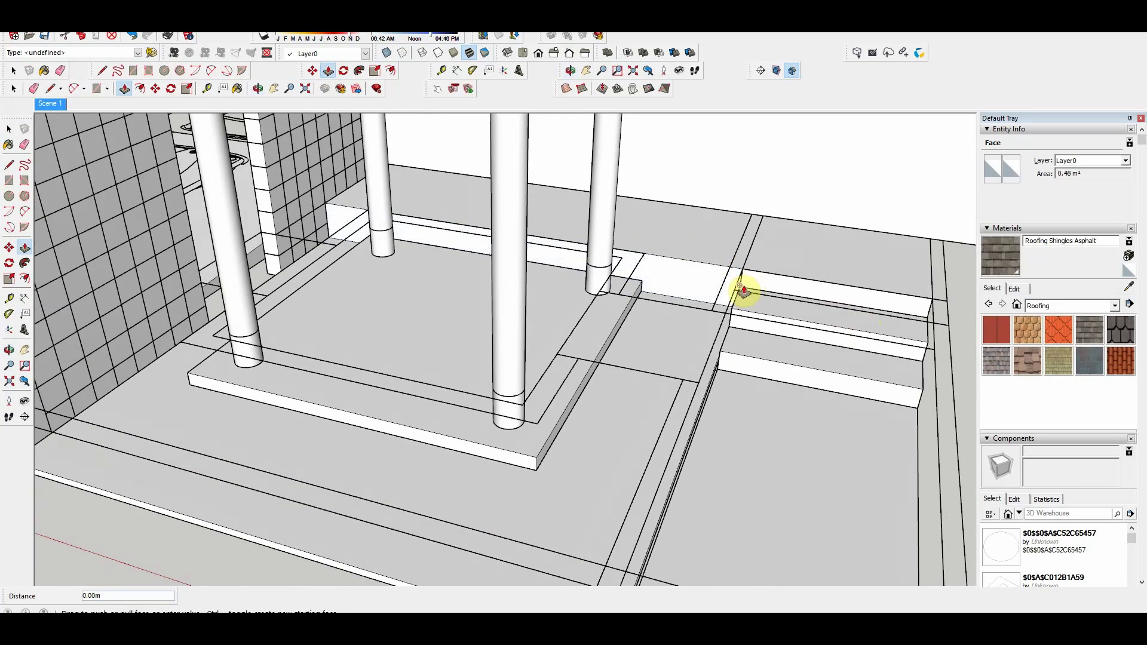
scroll(743, 291, down, 3)
middle_drag(775, 359, 568, 435)
Step: Copy the floor slab 2.45m across with Ctrl-Move and resize the copy
key(m)
click(606, 272)
key(ctrl)
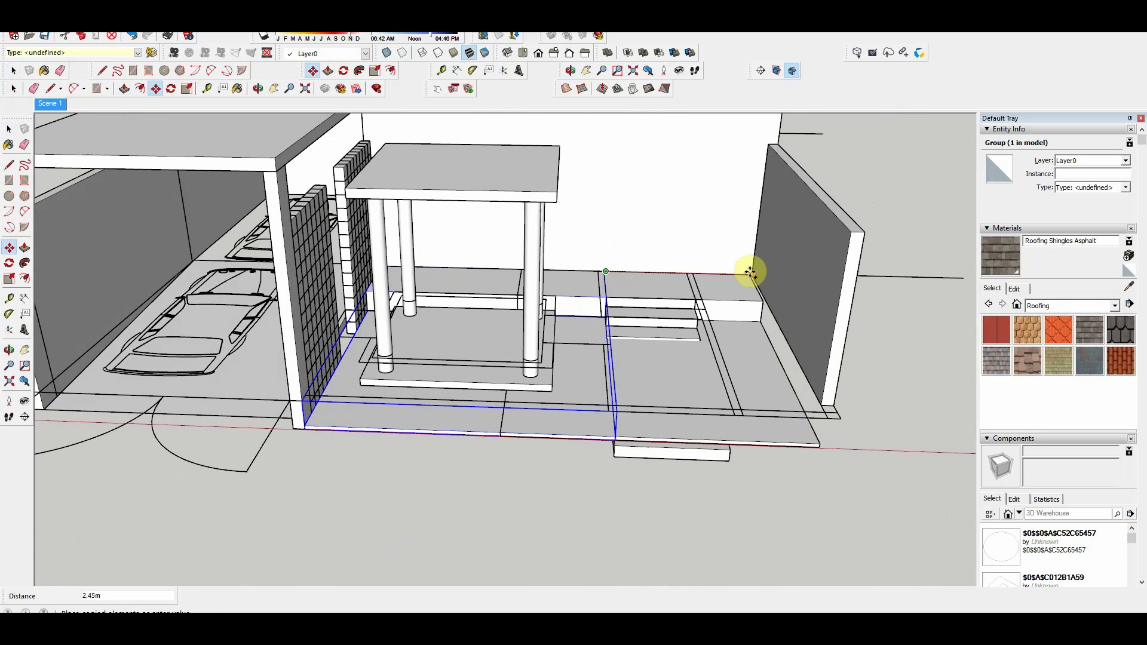
click(750, 273)
middle_drag(750, 273, 577, 398)
key(s)
key(p)
mouse_move(662, 297)
middle_down()
mouse_move(607, 281)
mouse_move(685, 259)
middle_up()
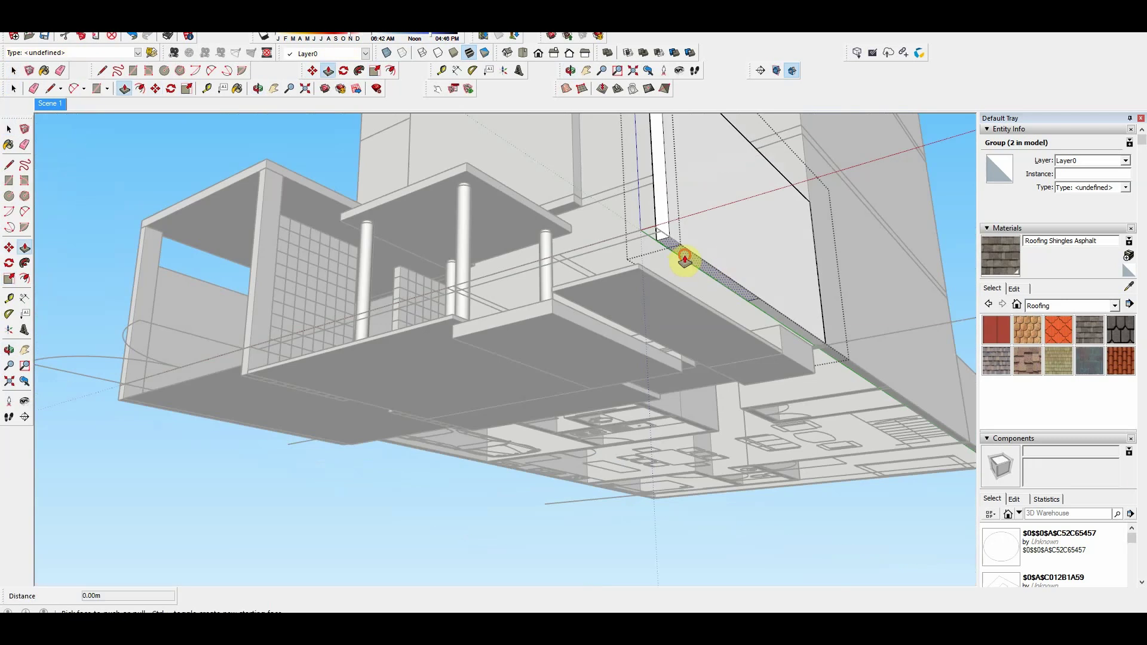
key(space)
Step: Select the edge and large face on the slab's underside
mouse_move(564, 328)
middle_down()
mouse_move(785, 479)
mouse_move(691, 532)
mouse_move(768, 504)
mouse_move(722, 227)
mouse_move(538, 259)
mouse_move(464, 346)
mouse_move(586, 462)
mouse_move(518, 338)
mouse_move(524, 238)
mouse_move(471, 456)
middle_up()
click(524, 238)
click(503, 219)
key(space)
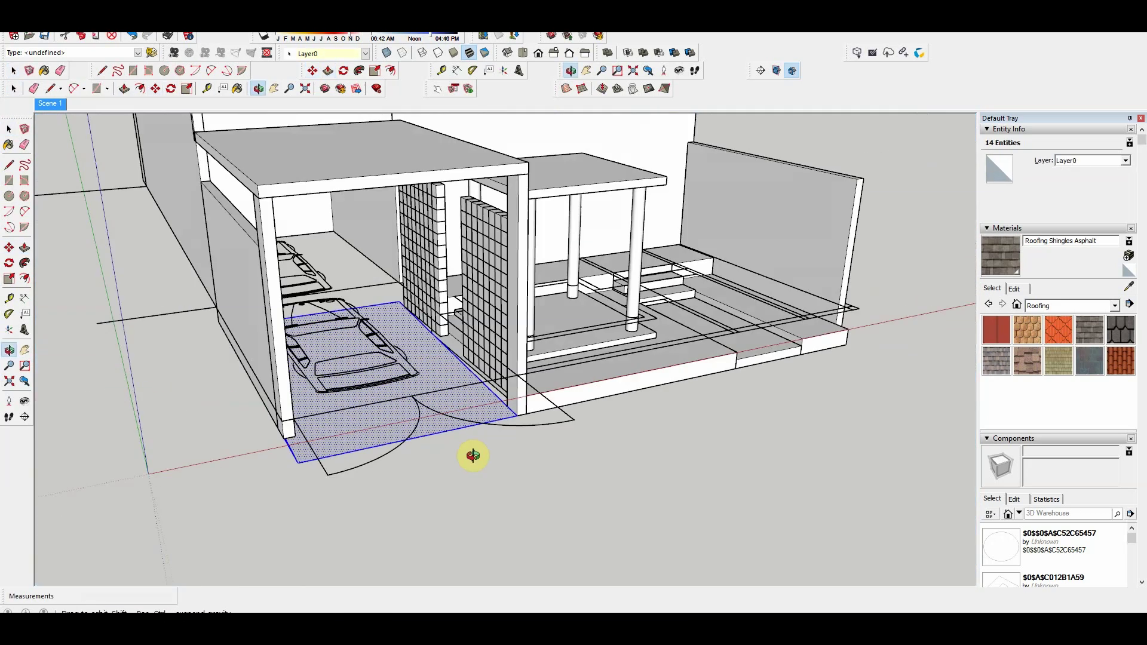
scroll(526, 372, up, 5)
scroll(565, 392, up, 3)
Step: Move the selected screen-wall tiles and pull the slab face down 0.39m
click(540, 376)
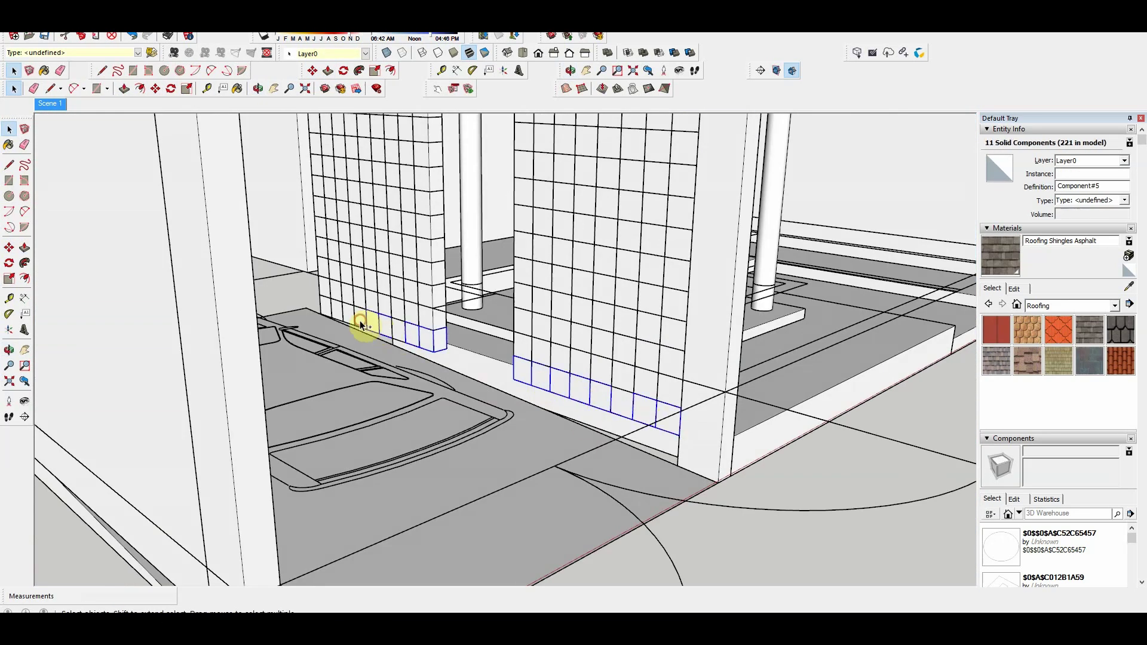
scroll(675, 449, up, 3)
key(m)
scroll(302, 333, down, 10)
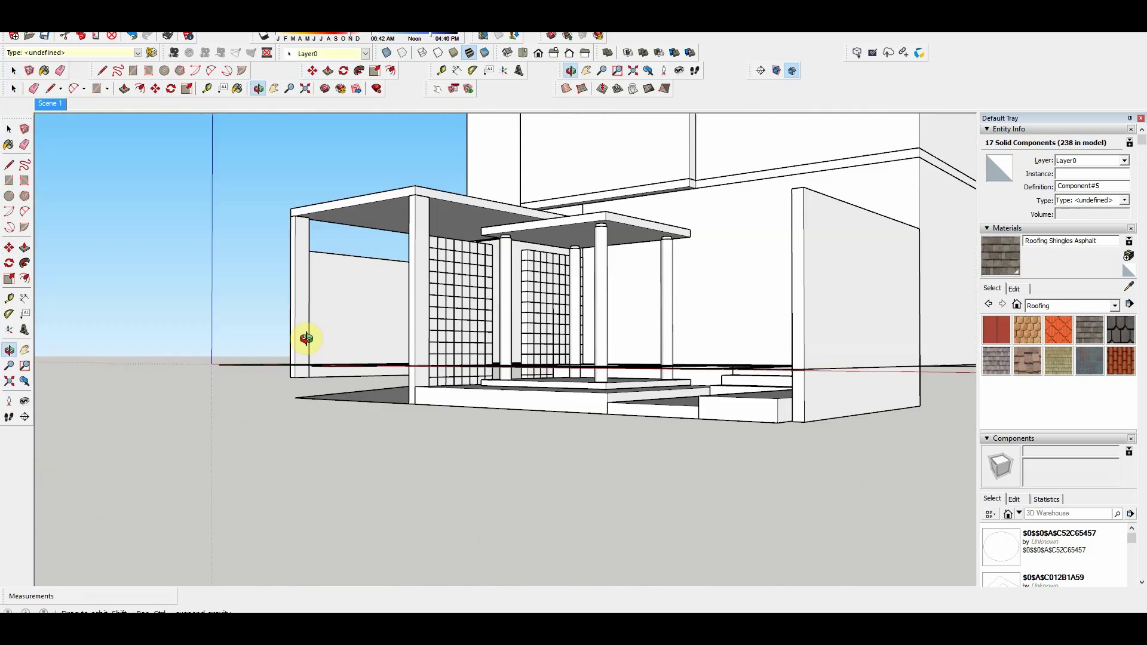
mouse_move(303, 333)
middle_down()
mouse_move(440, 402)
mouse_move(427, 305)
middle_up()
key(p)
click(428, 305)
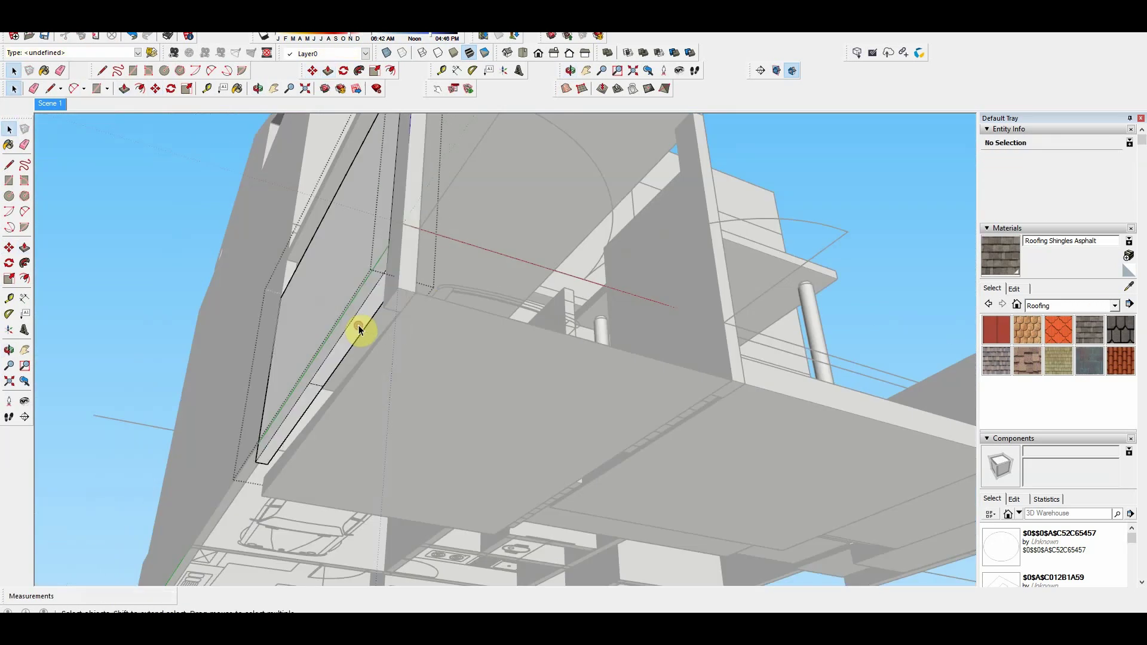
Step: Orbit around the house to bring the garage and canopy platform into view
scroll(461, 343, up, 3)
scroll(494, 451, down, 10)
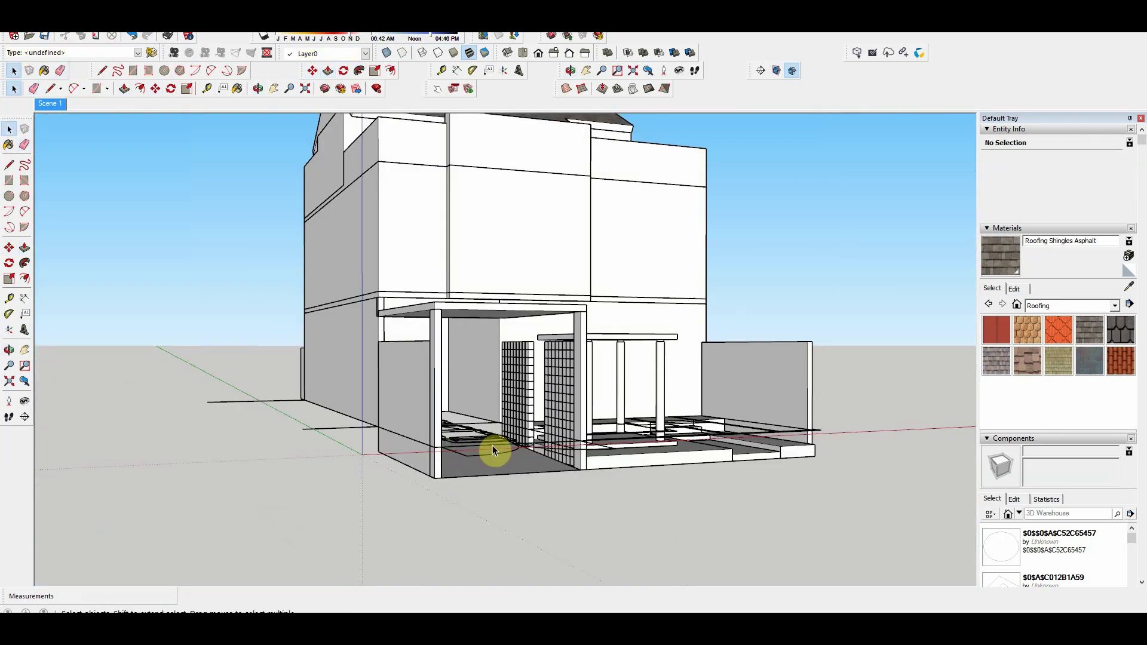
scroll(505, 454, up, 8)
key(m)
scroll(532, 376, down, 5)
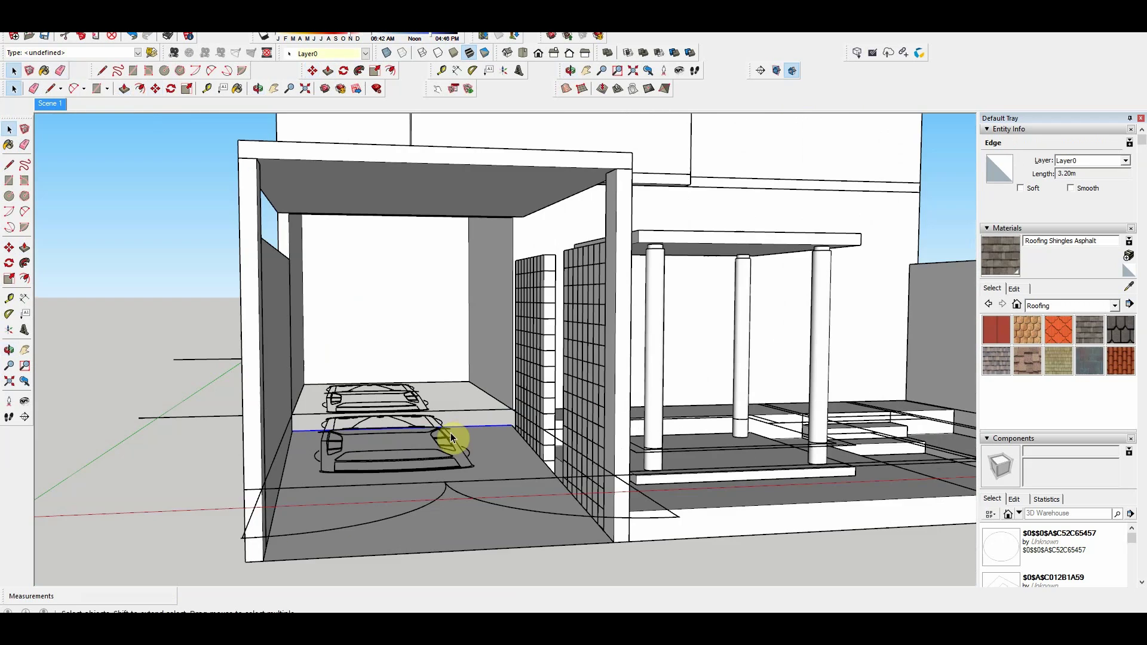
middle_drag(448, 441, 678, 461)
scroll(678, 461, up, 2)
key(p)
scroll(614, 333, down, 5)
mouse_move(614, 333)
middle_down()
mouse_move(436, 558)
mouse_move(474, 379)
mouse_move(505, 374)
mouse_move(619, 454)
middle_up()
Step: Push/Pull the floor face in front of the platform up 0.4 into a step block
scroll(473, 379, up, 5)
scroll(620, 454, down, 5)
scroll(592, 519, up, 4)
mouse_move(593, 520)
middle_down()
mouse_move(594, 474)
mouse_move(679, 436)
mouse_move(436, 345)
middle_up()
scroll(669, 430, up, 3)
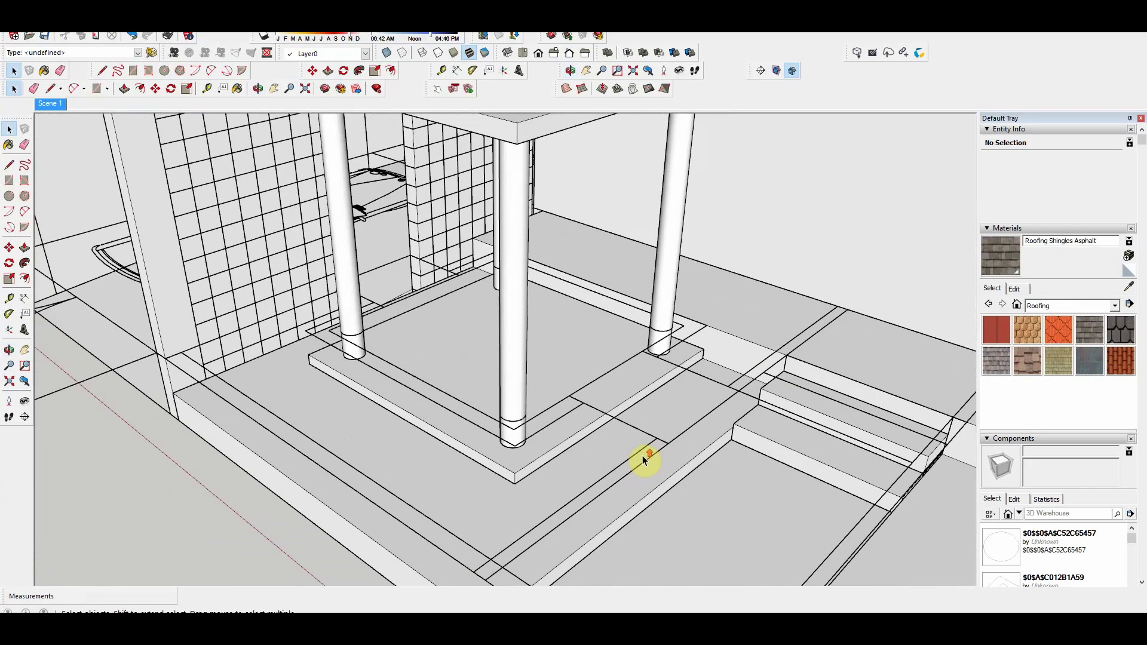
scroll(641, 455, up, 2)
key(p)
click(743, 410)
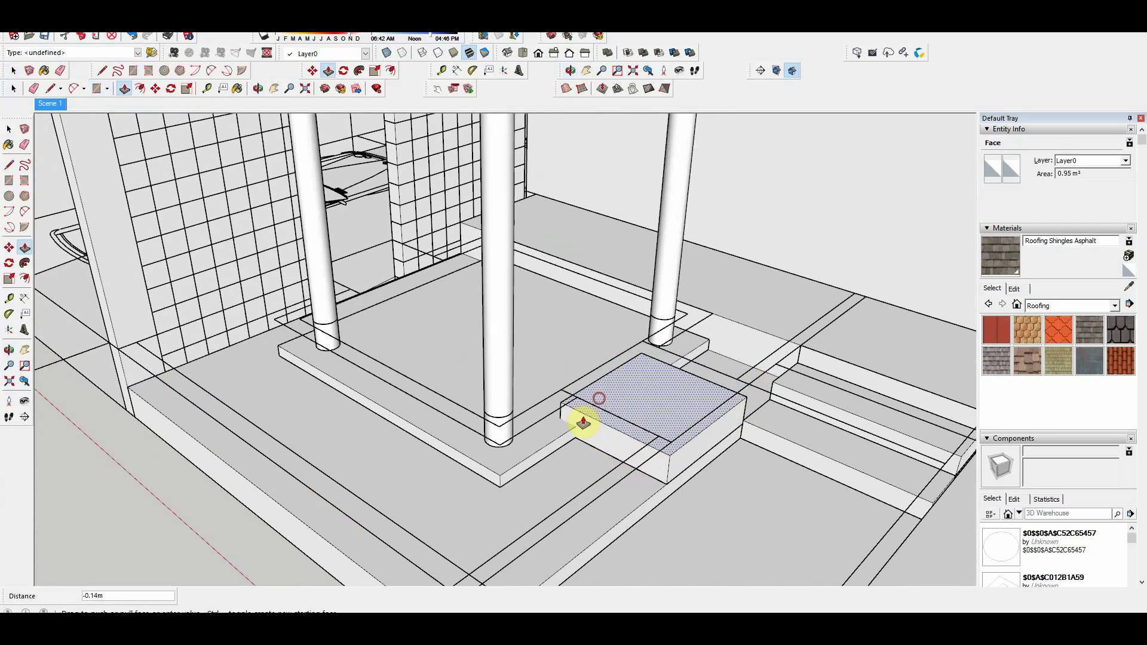
mouse_move(585, 415)
middle_down()
mouse_move(710, 392)
mouse_move(605, 418)
mouse_move(692, 277)
middle_up()
key(Return)
key(space)
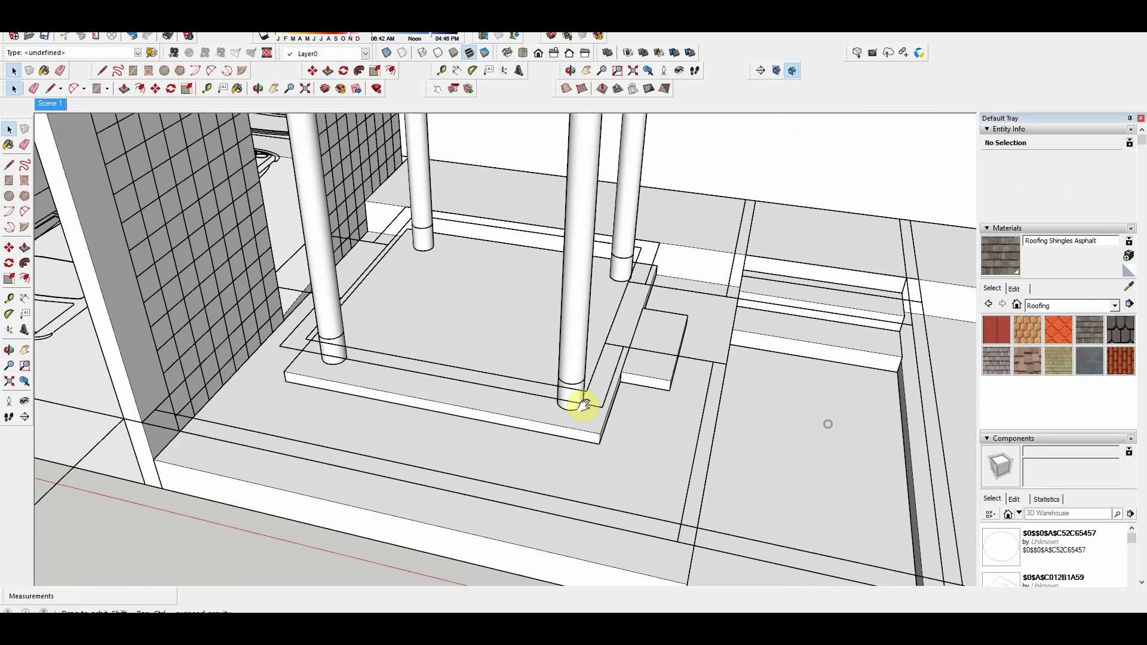
Step: Paint the yard floor face with grass
click(543, 359)
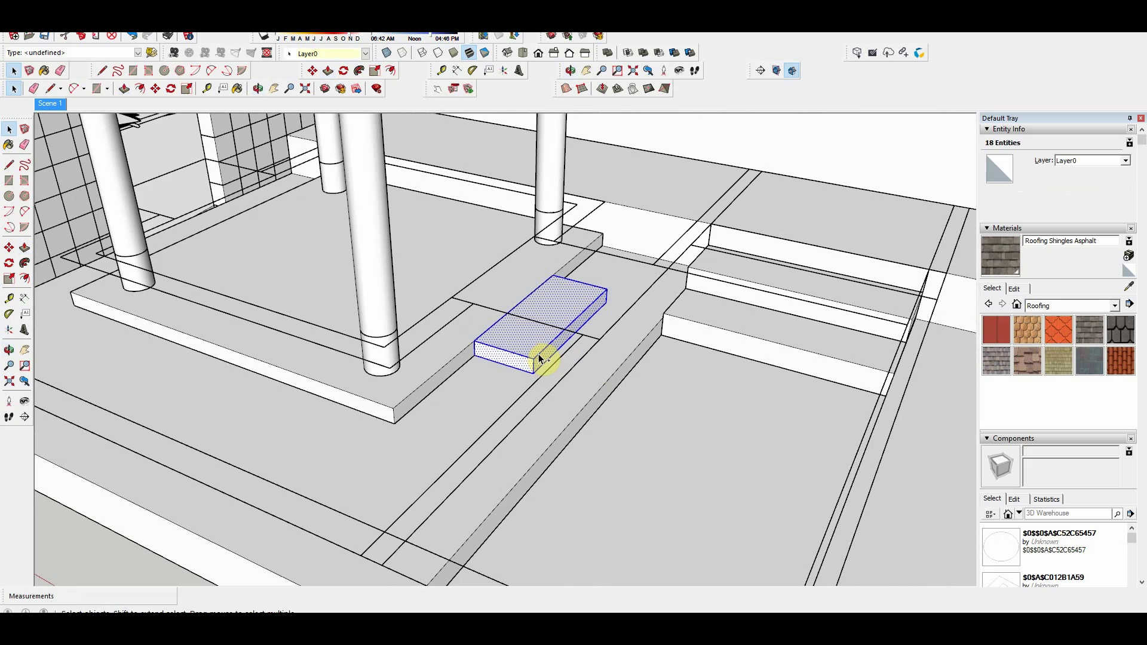
scroll(584, 389, down, 2)
click(583, 389)
Step: Try grass on the floor strip, then undo it
key(b)
scroll(621, 406, up, 3)
click(456, 401)
key(space)
scroll(493, 378, up, 5)
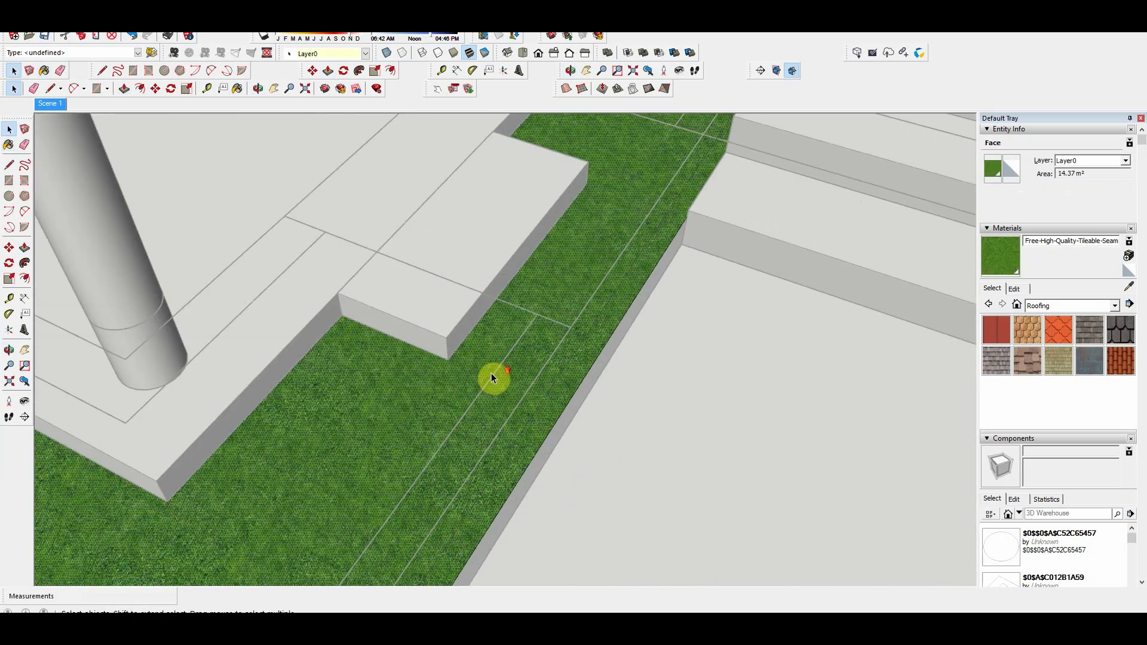
key(ctrl+z)
scroll(594, 339, down, 5)
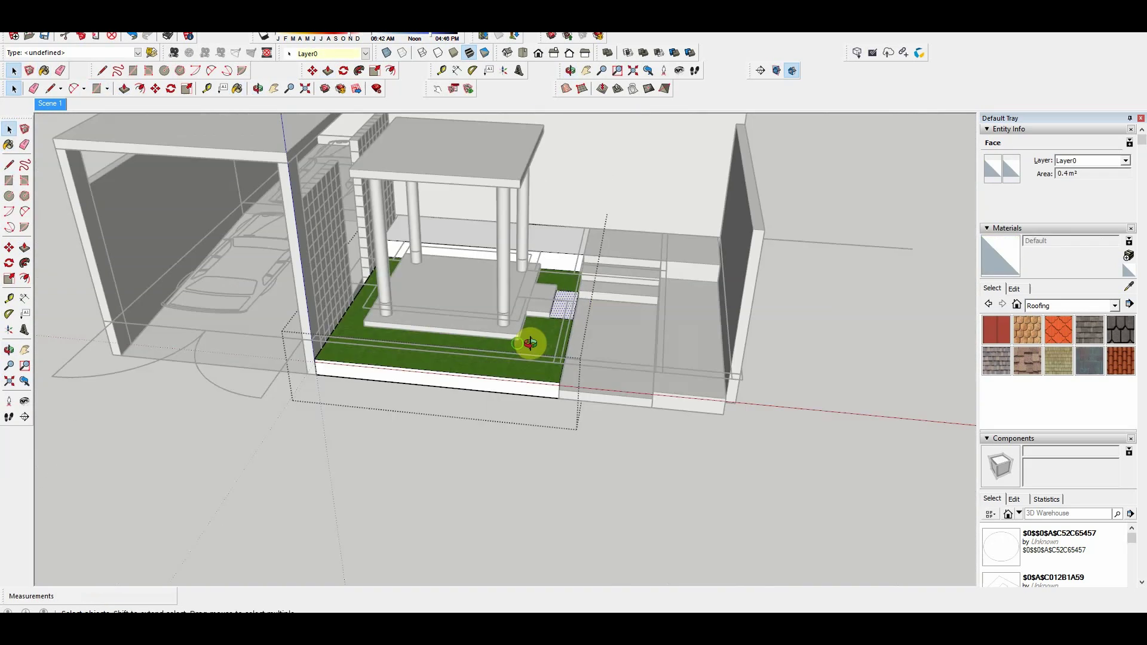
scroll(589, 333, down, 2)
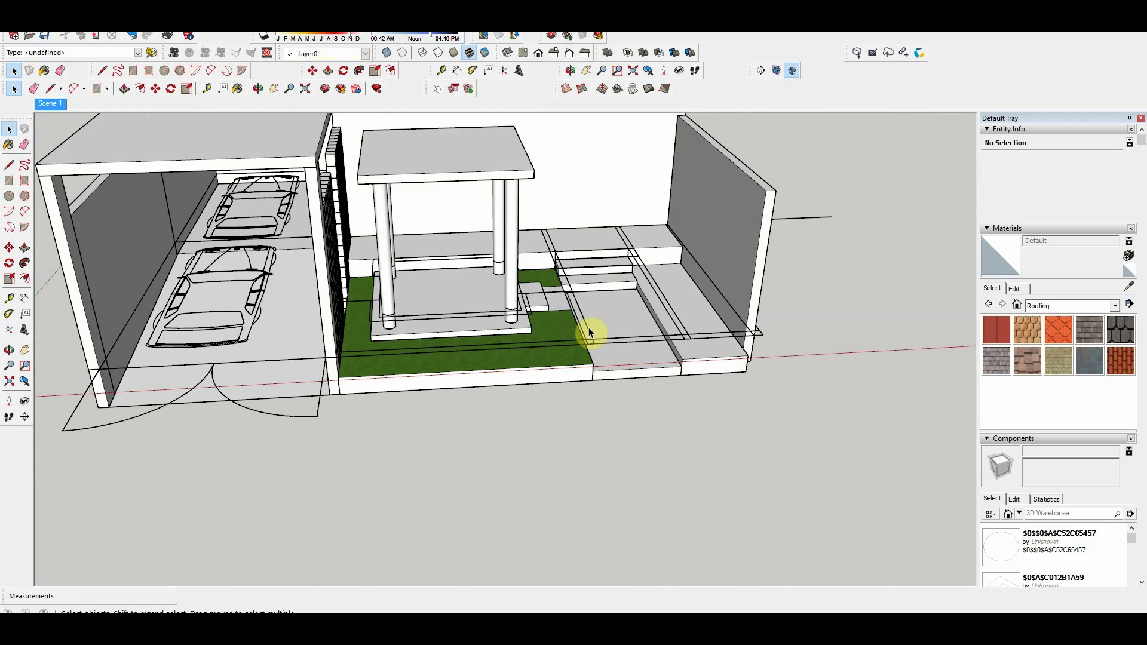
Step: Paint the right-hand ramp strip with grass
middle_drag(557, 343, 719, 435)
click(718, 436)
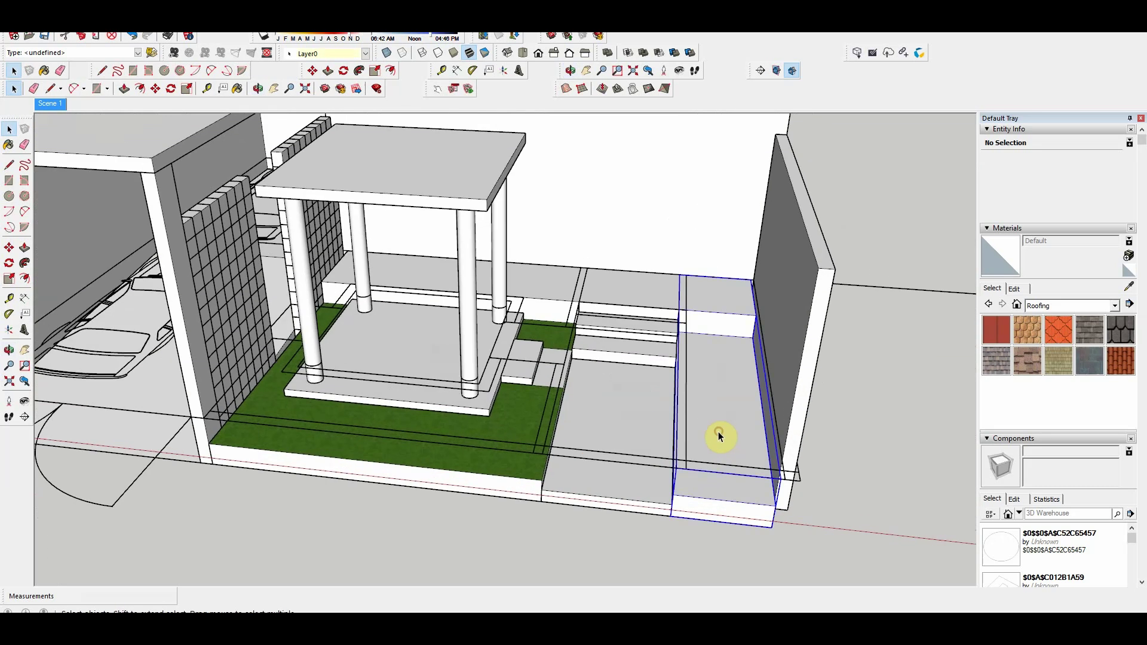
click(753, 421)
key(space)
scroll(544, 386, up, 3)
scroll(546, 371, up, 2)
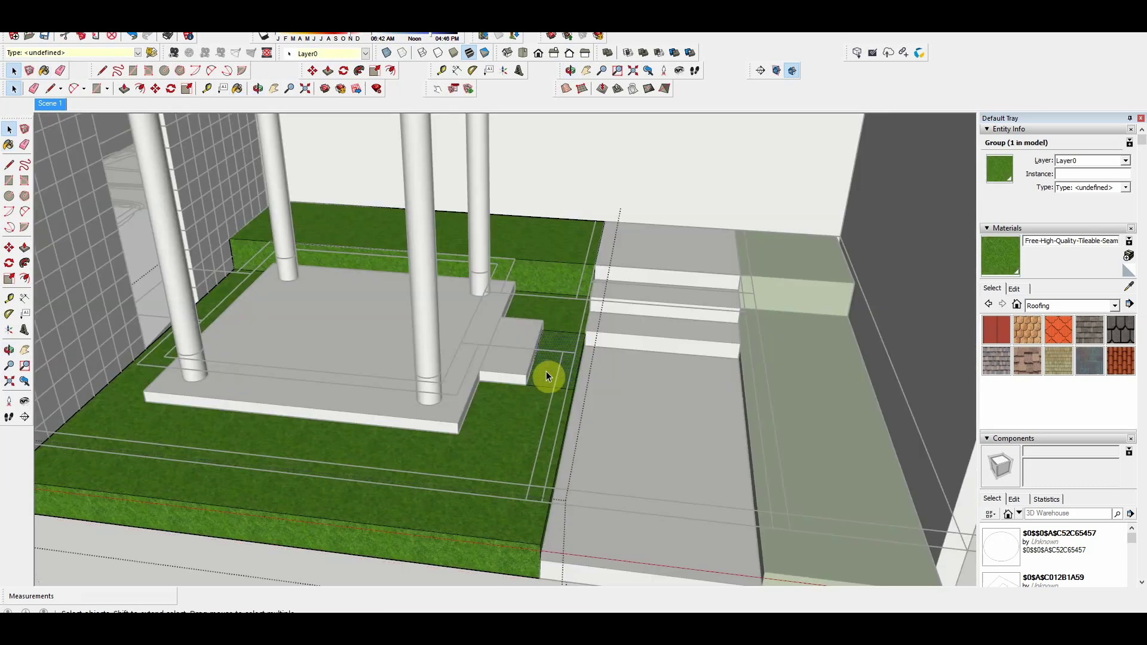
Step: Pick Tile Canvas from the Tile collection and test it beside the step, then undo
click(1077, 310)
click(1049, 357)
drag(1131, 326, 1128, 358)
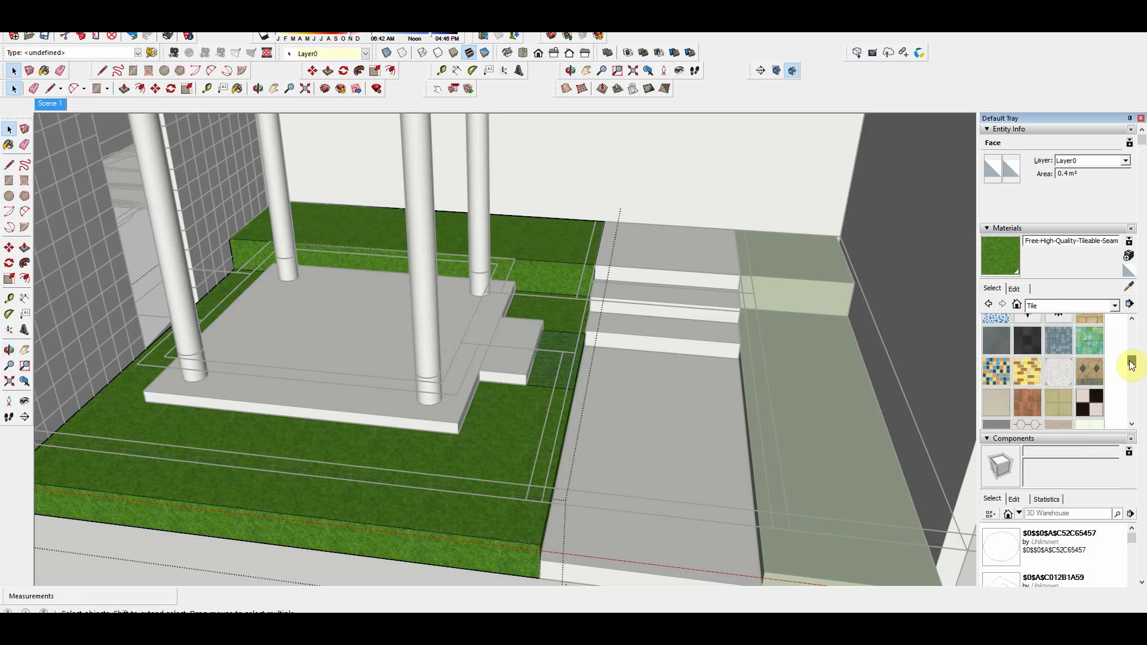
click(992, 401)
click(507, 348)
key(ctrl+z)
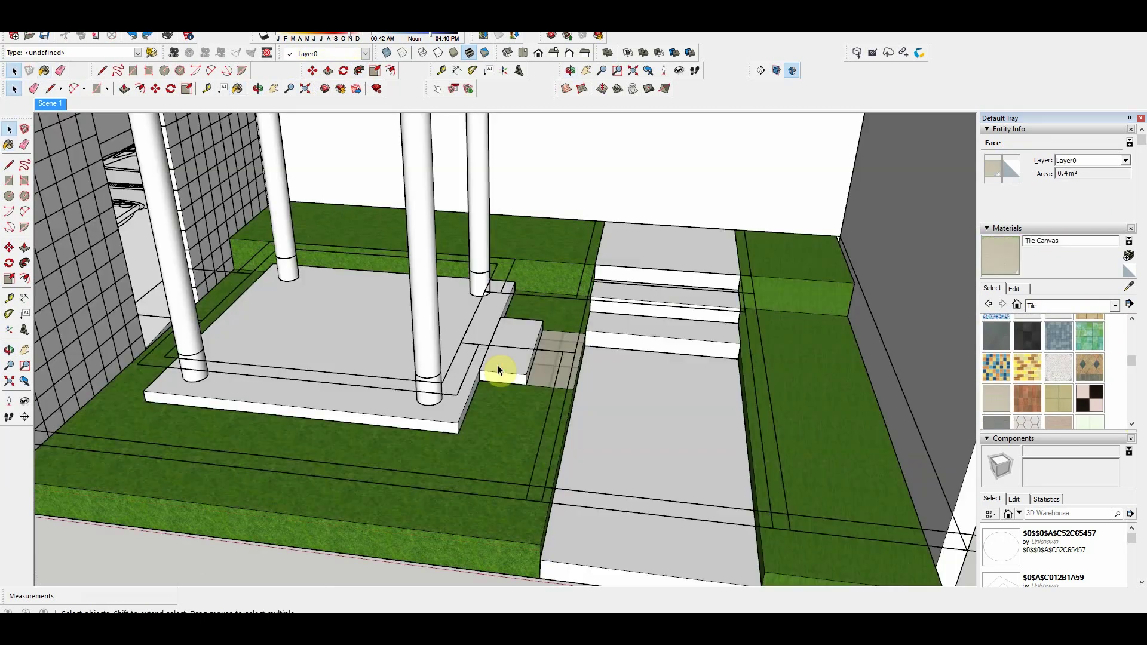
Step: Pave the canopy platform and the step with Tile Canvas
key(space)
key(Escape)
click(1009, 392)
click(472, 368)
key(space)
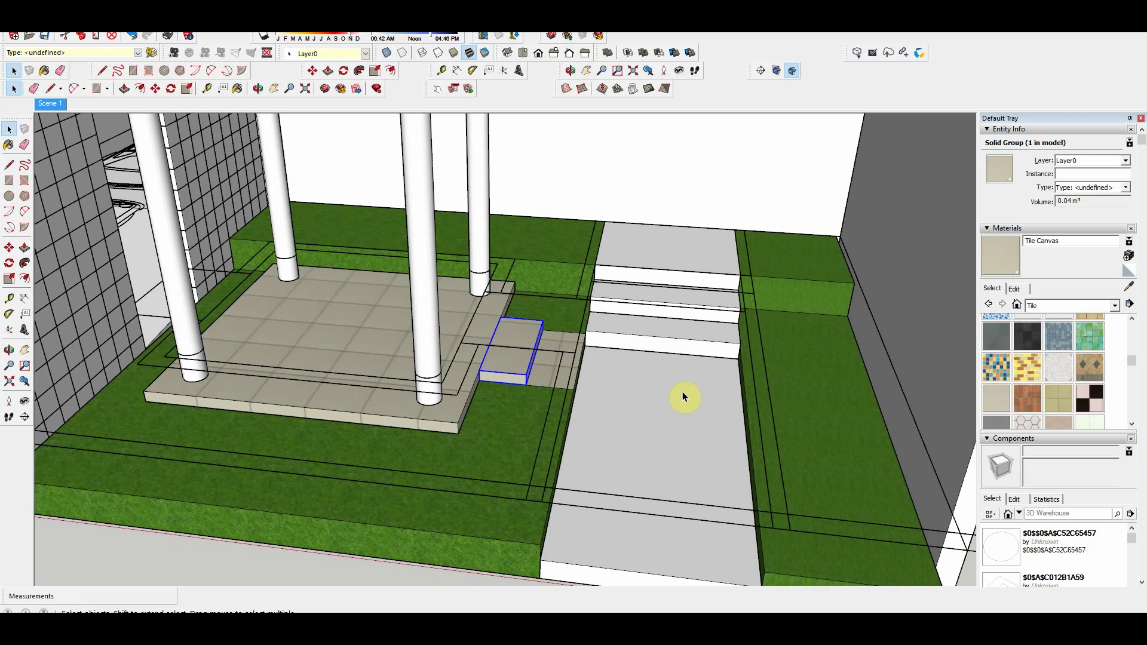
Step: Orbit around the porch and tiled wall, then select the driveway floor and its edges
key(Page_Down)
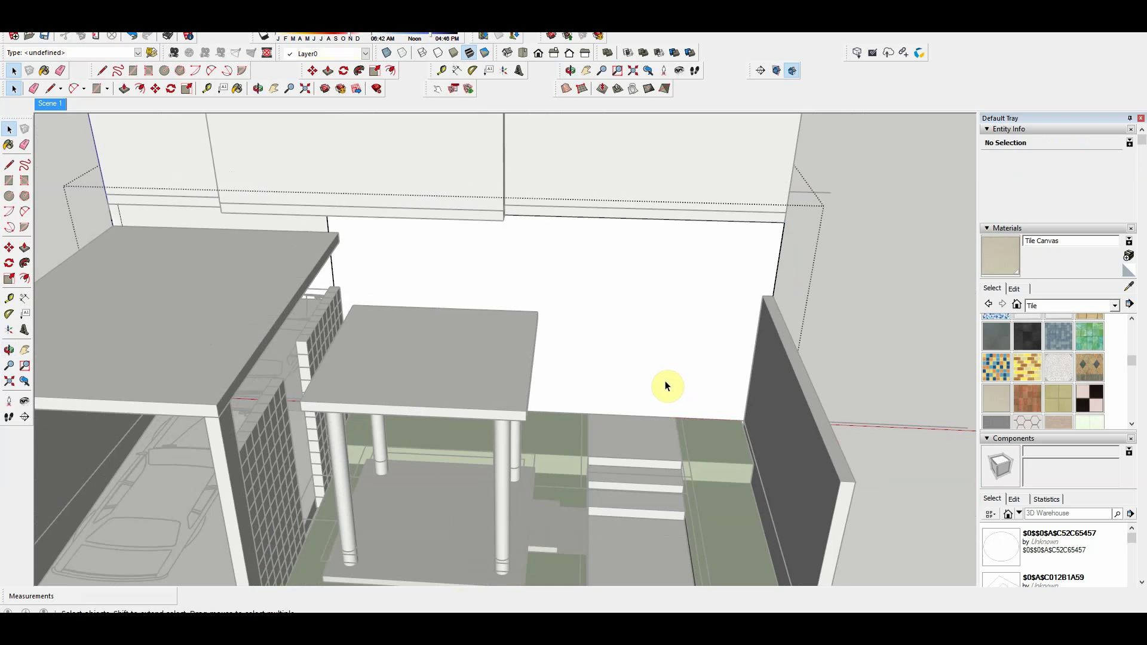
scroll(666, 385, down, 5)
middle_drag(665, 384, 714, 379)
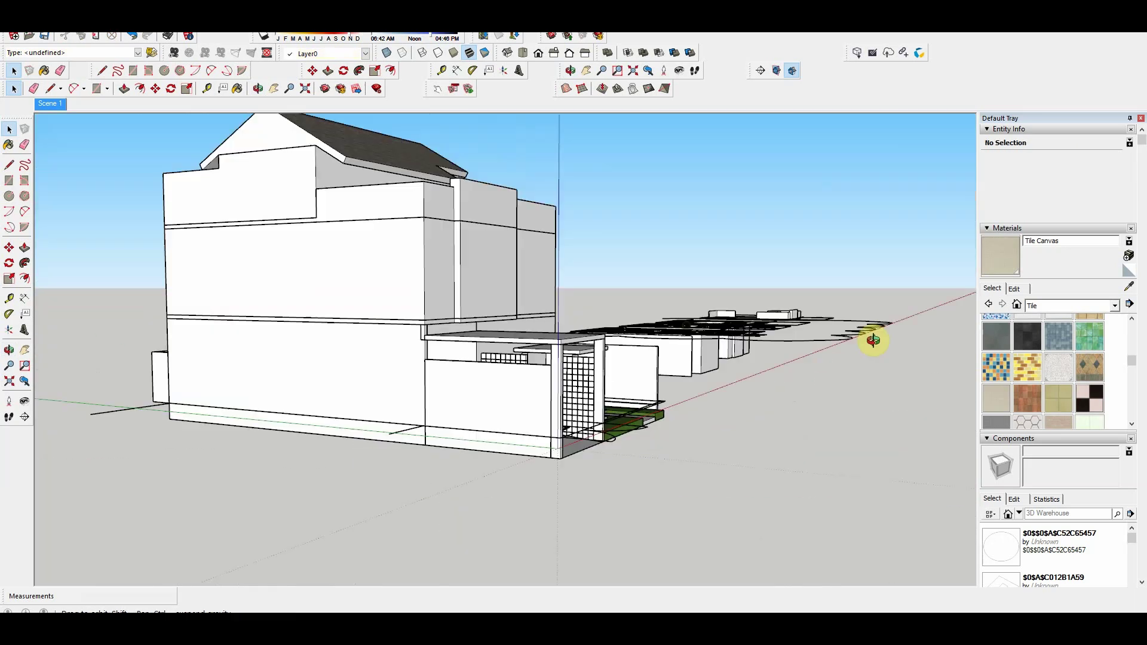
key(Page_Down)
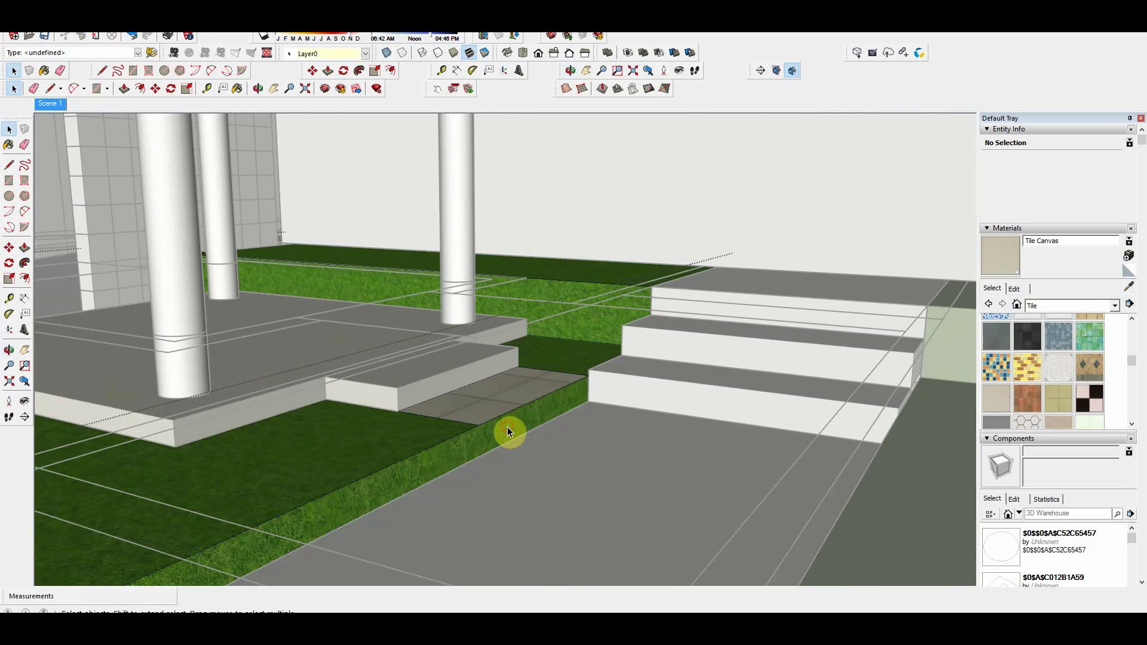
key(r)
click(479, 426)
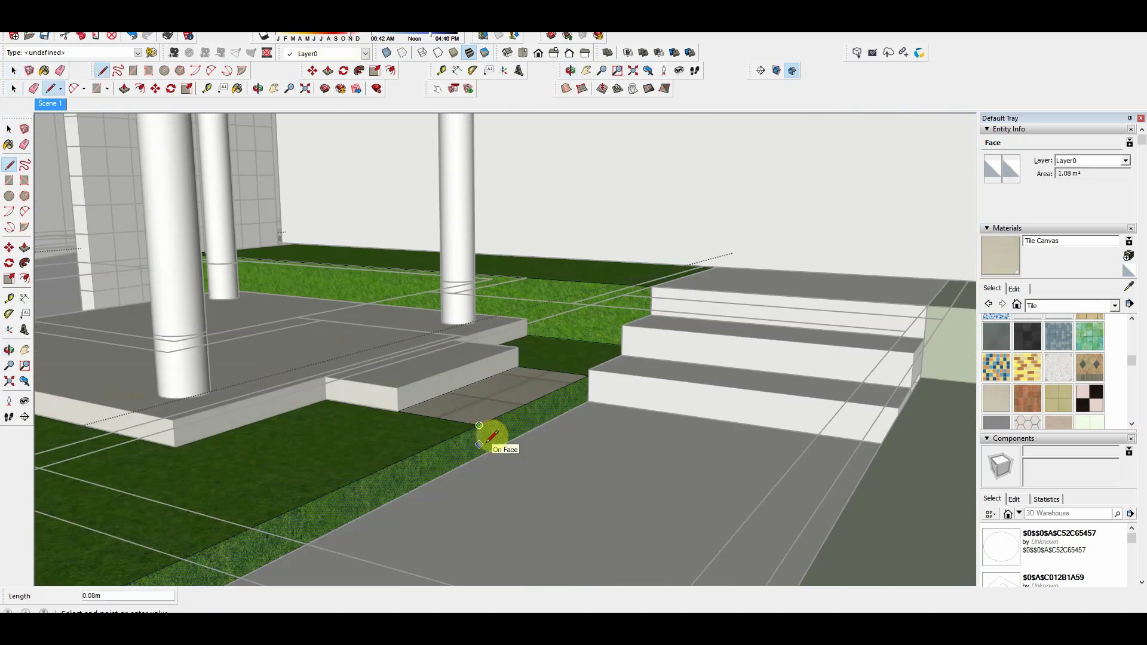
key(space)
scroll(542, 410, down, 5)
scroll(588, 436, up, 5)
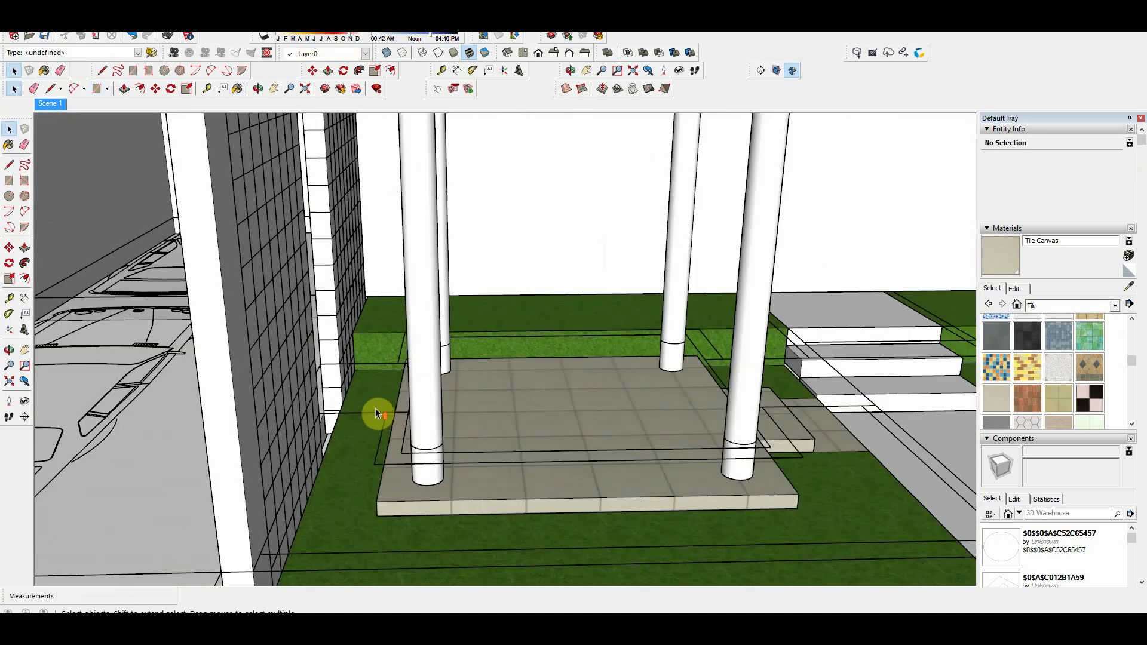
mouse_move(376, 410)
middle_down()
mouse_move(608, 345)
mouse_move(477, 372)
middle_up()
scroll(487, 341, up, 3)
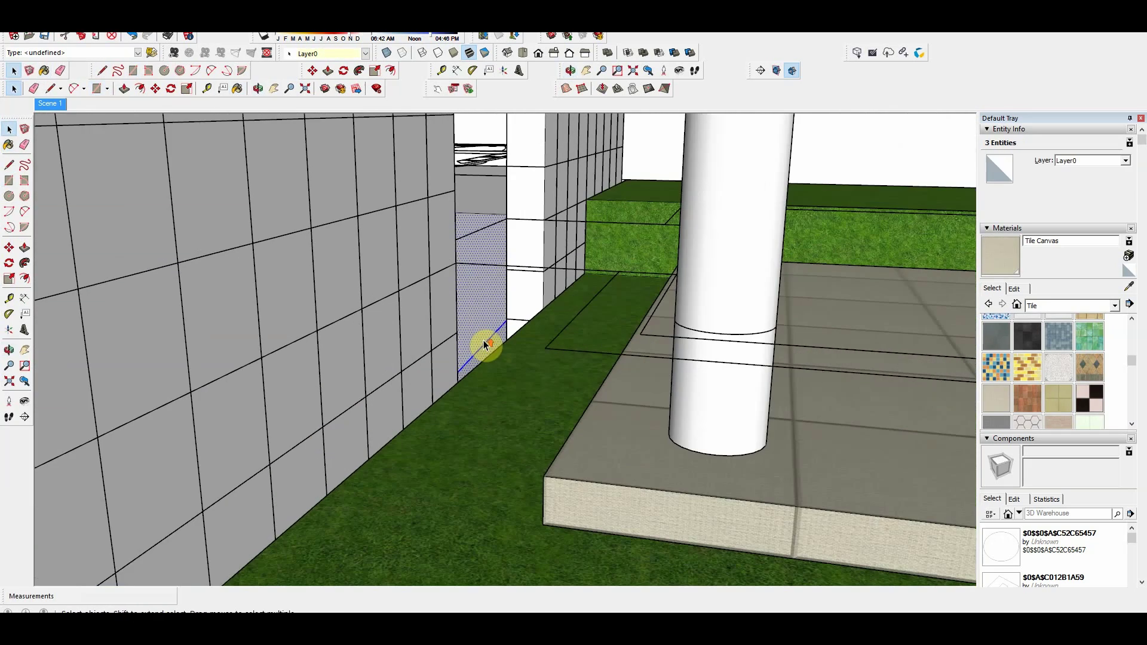
scroll(538, 364, down, 5)
double_click(502, 442)
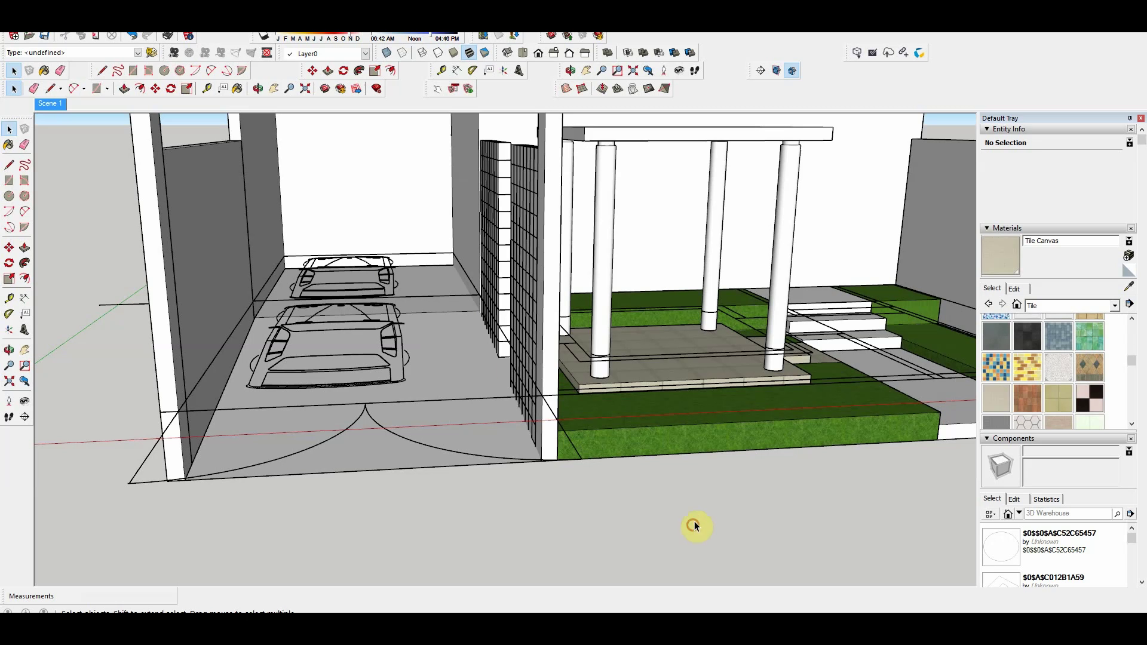
Step: Select the upper door group from an oblique view of the carport and porch
middle_drag(695, 526, 531, 456)
scroll(654, 479, down, 5)
middle_drag(218, 372, 570, 331)
scroll(571, 330, up, 5)
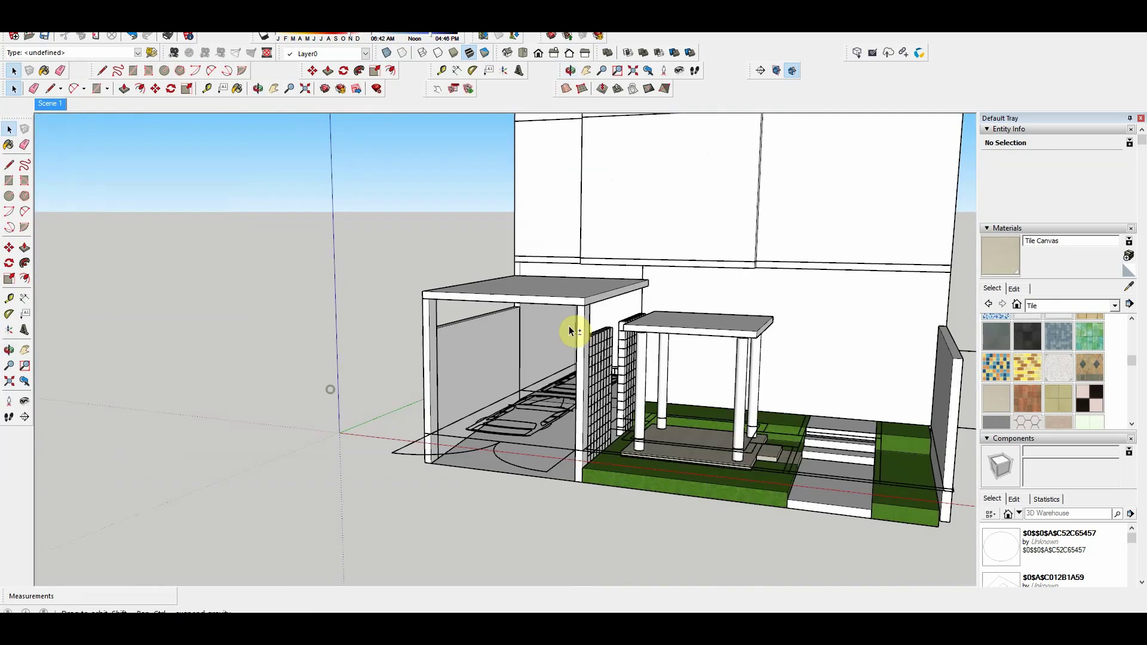
scroll(761, 435, down, 5)
scroll(824, 448, up, 5)
click(750, 410)
mouse_move(751, 410)
middle_down()
mouse_move(518, 341)
mouse_move(505, 365)
middle_up()
scroll(519, 346, up, 3)
scroll(546, 351, up, 3)
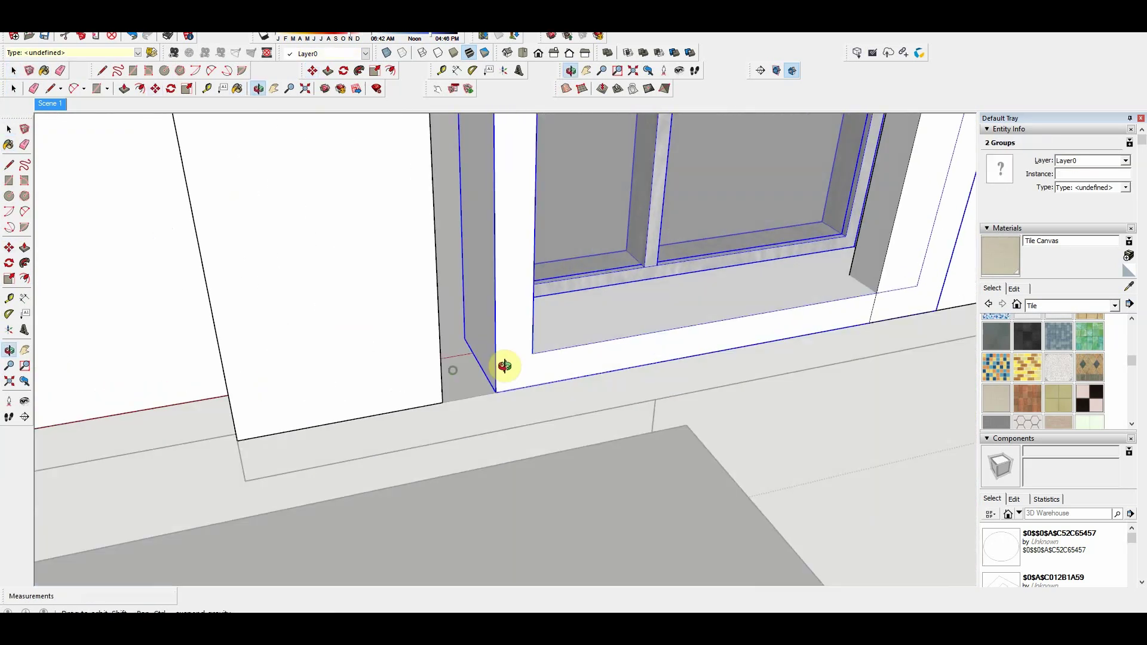
scroll(478, 340, down, 5)
Step: Move the door along the red axis so it sits snugly in the front wall
middle_drag(502, 325, 385, 438)
key(m)
click(384, 438)
scroll(663, 419, up, 3)
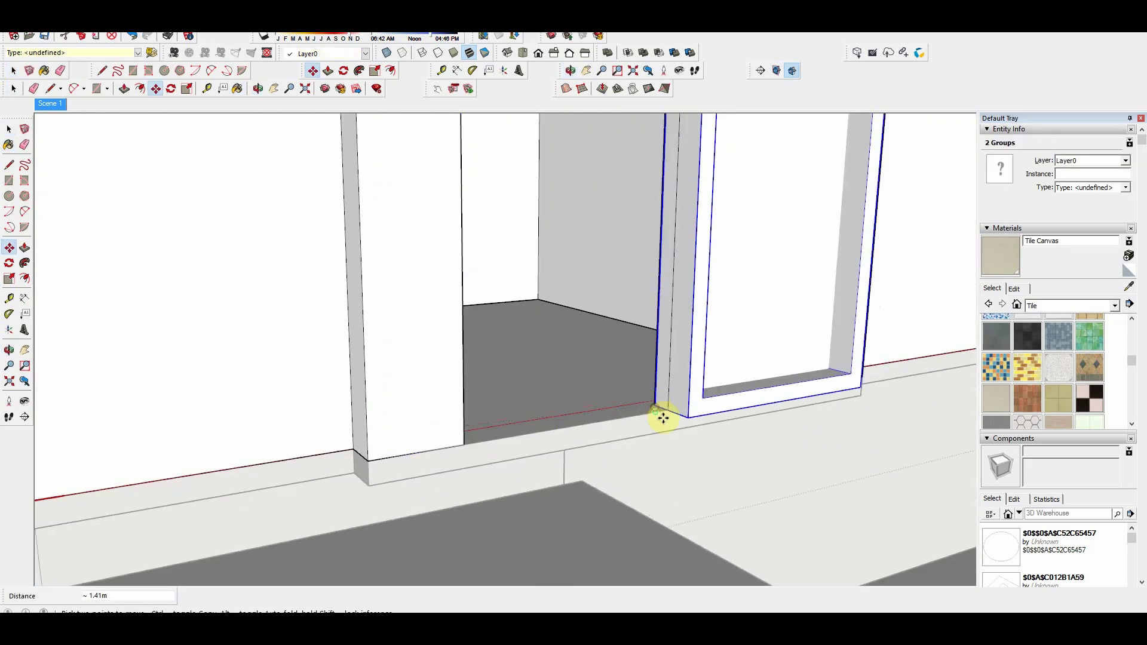
scroll(597, 427, down, 3)
scroll(464, 441, down, 3)
scroll(441, 356, up, 3)
scroll(525, 361, up, 2)
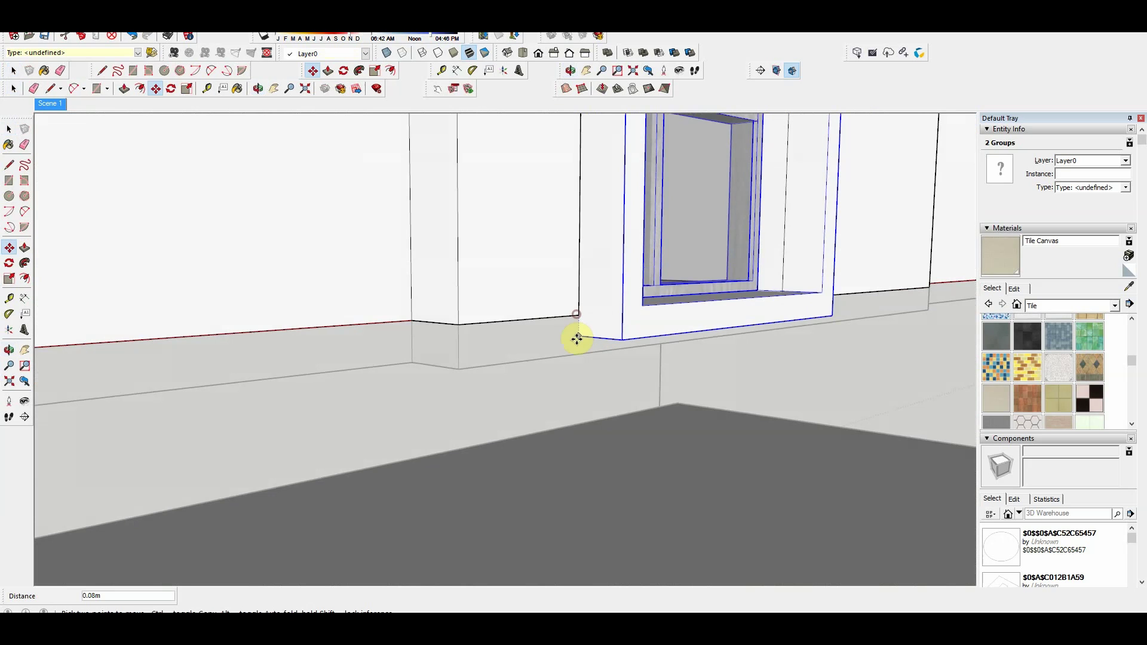
click(577, 341)
scroll(607, 339, down, 3)
key(space)
Step: Select the wall panel surrounding the door, ready for painting
scroll(543, 418, up, 2)
scroll(648, 375, up, 1)
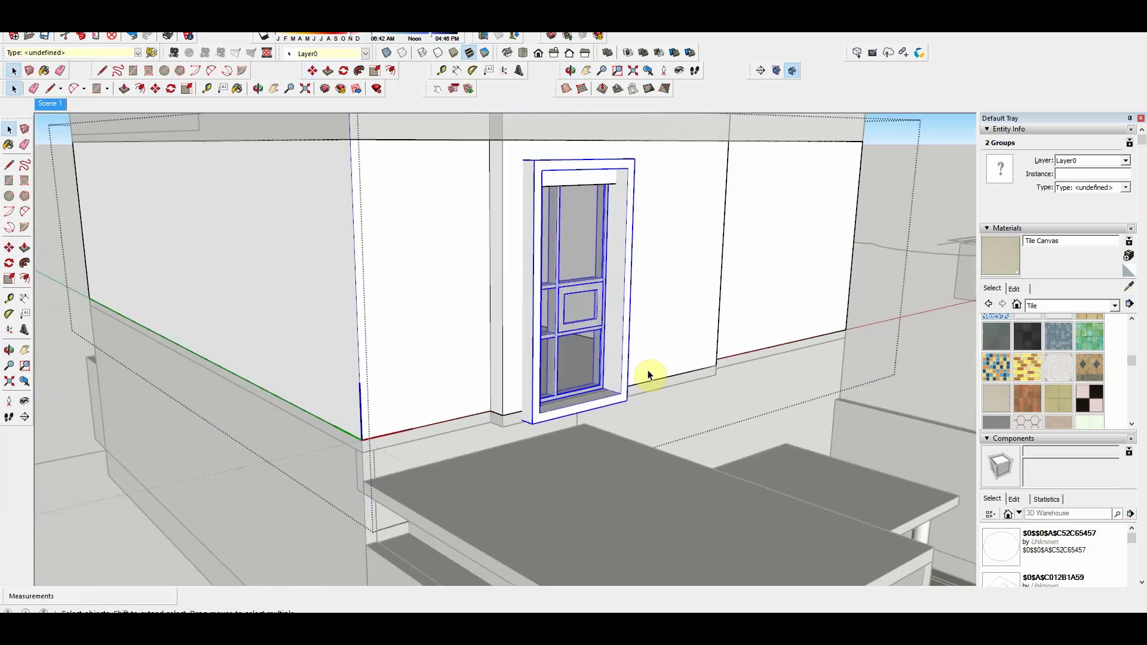
click(649, 375)
scroll(597, 365, up, 3)
scroll(564, 379, up, 2)
click(563, 378)
middle_drag(133, 374, 483, 399)
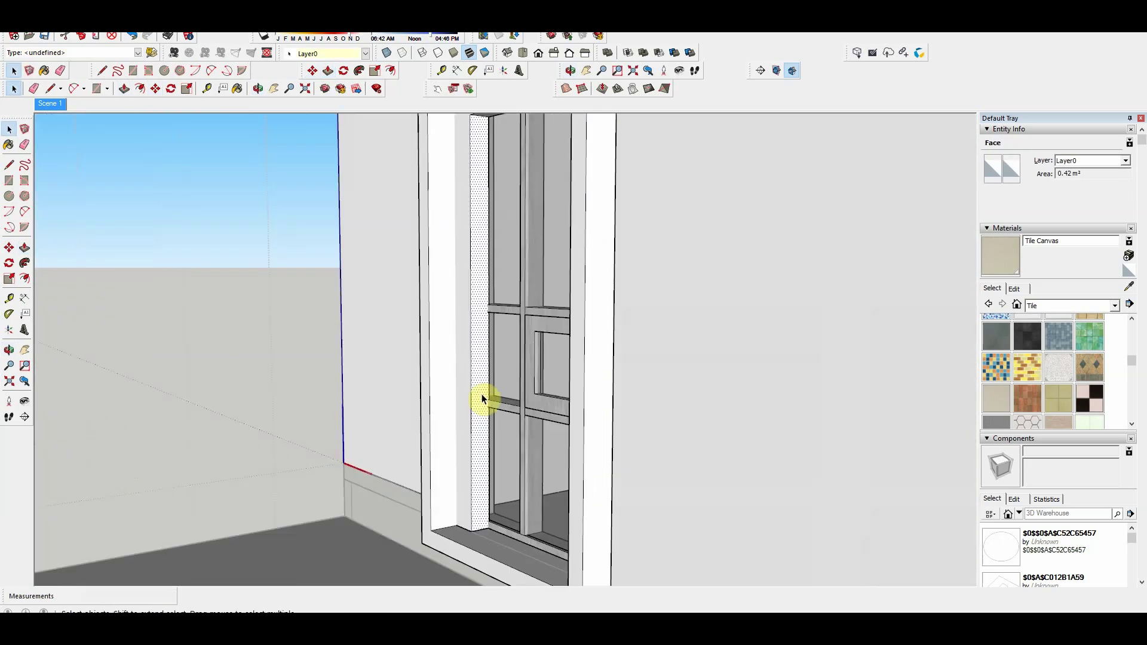
scroll(483, 399, down, 3)
scroll(558, 256, up, 2)
scroll(658, 299, down, 4)
scroll(730, 333, up, 1)
click(736, 315)
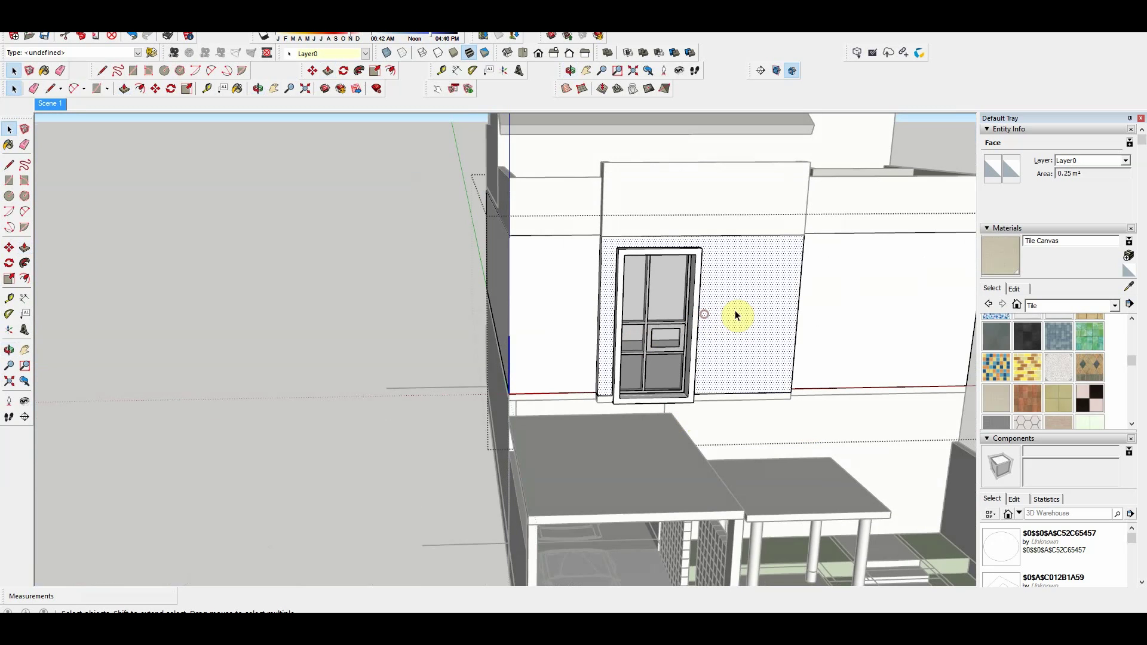
click(1073, 306)
Step: Paint the wall around the door and the parapet above with Brick Antique 01
click(1097, 328)
click(1027, 329)
click(716, 327)
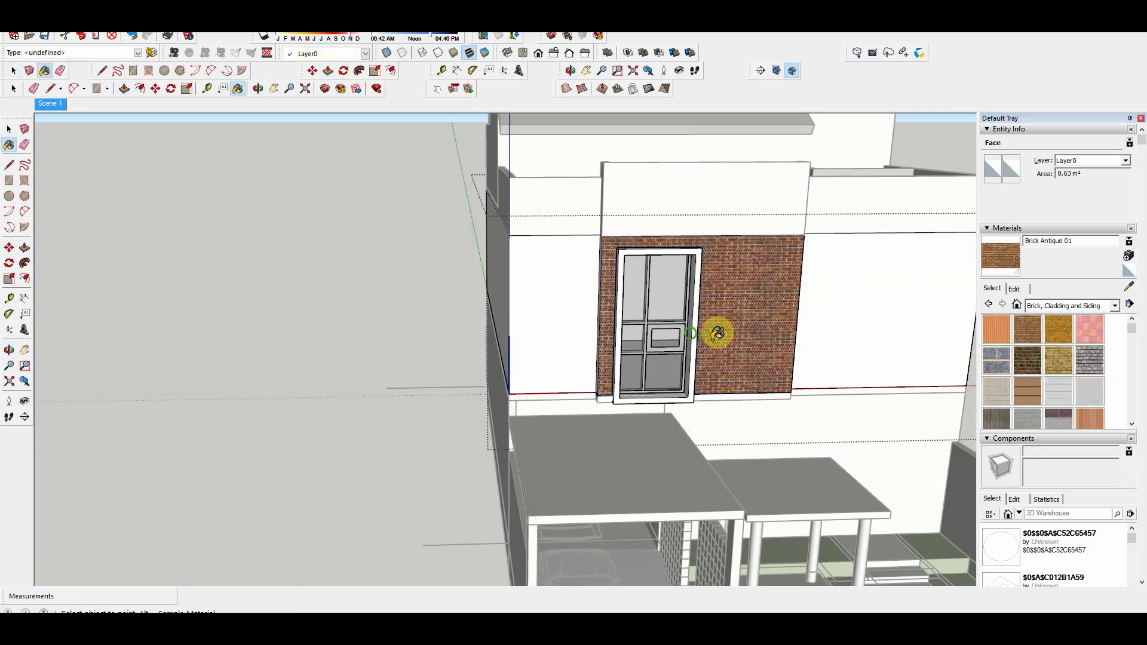
middle_drag(716, 327, 363, 328)
key(space)
click(366, 322)
key(b)
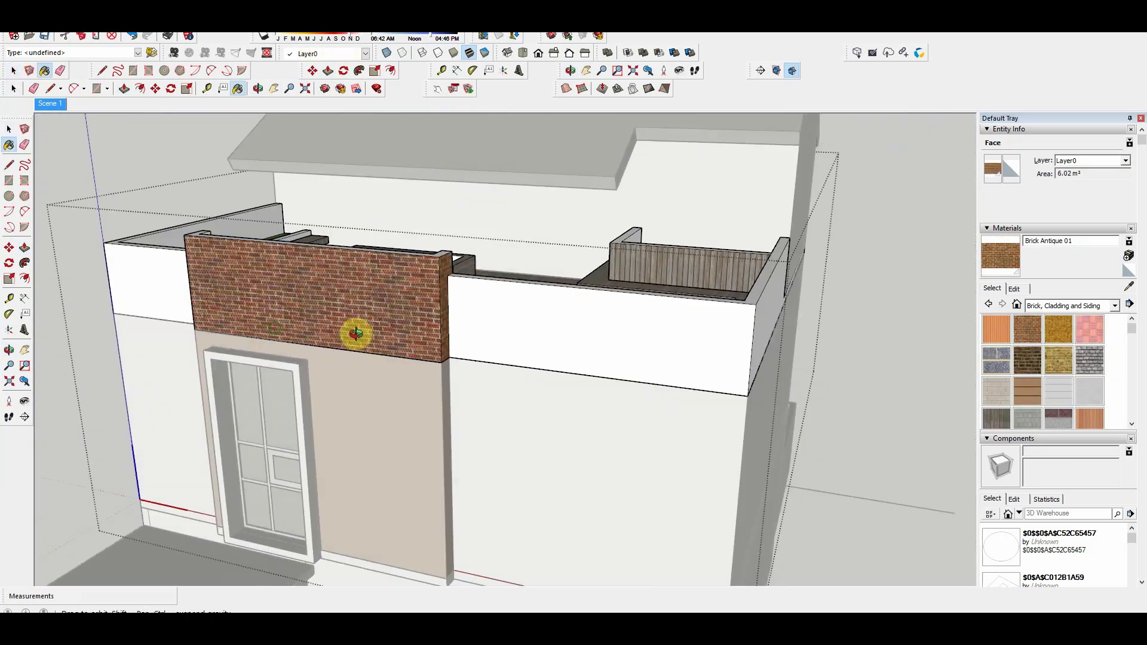
scroll(345, 333, down, 4)
middle_drag(506, 350, 512, 370)
middle_drag(538, 418, 576, 568)
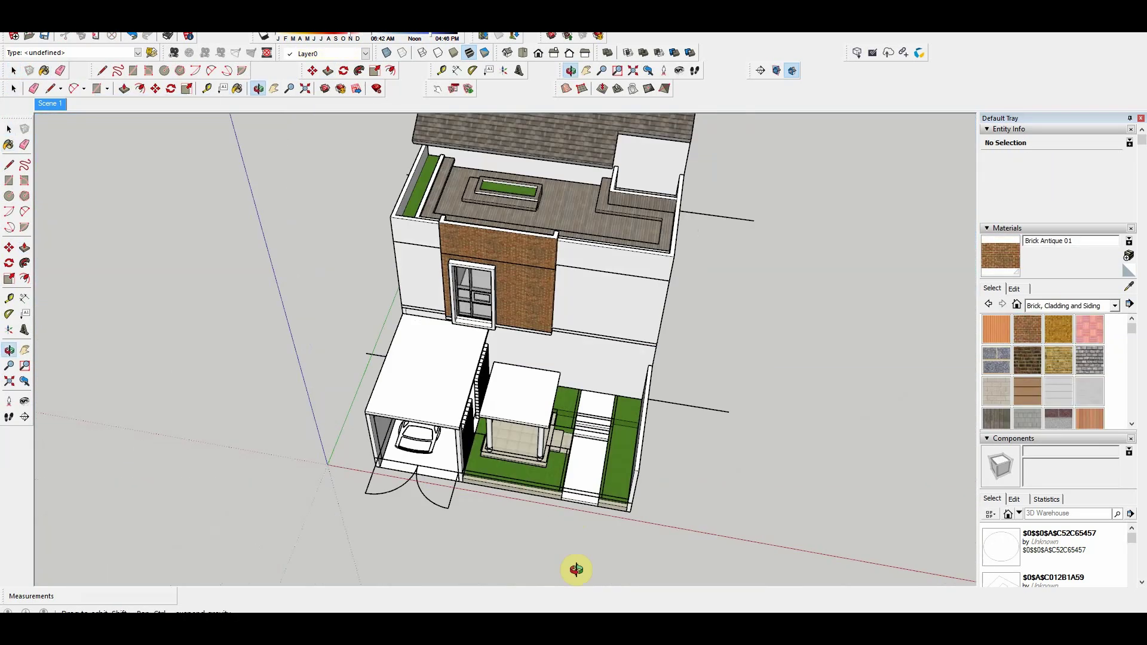
scroll(622, 349, up, 3)
scroll(622, 348, up, 2)
Step: Move the side window group onto the upper front wall
click(618, 335)
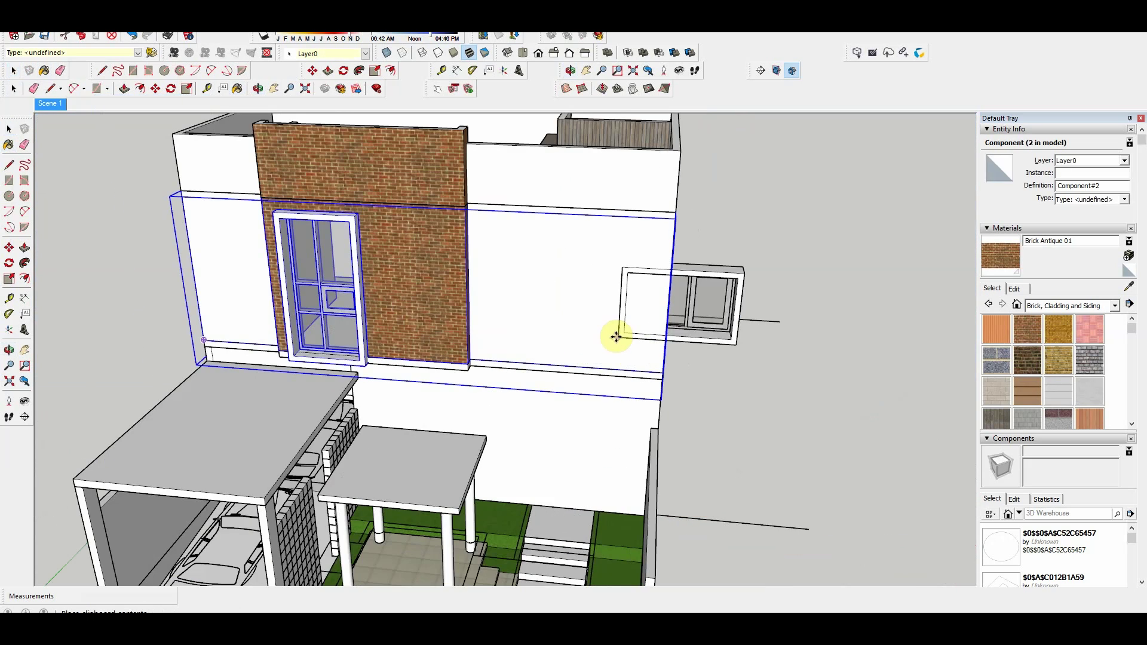
key(m)
scroll(494, 383, up, 4)
click(493, 383)
scroll(493, 383, down, 4)
scroll(678, 192, up, 4)
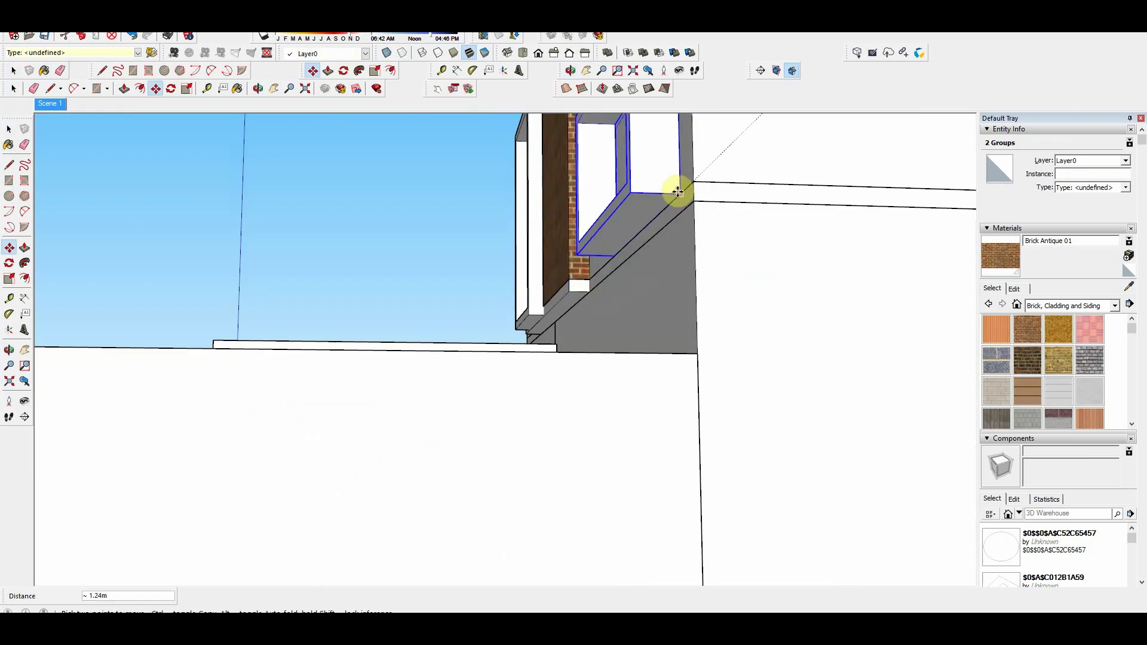
scroll(761, 264, down, 4)
key(Return)
Step: Abandon a rectangle on the wall and select the window's glass face
scroll(777, 388, down, 5)
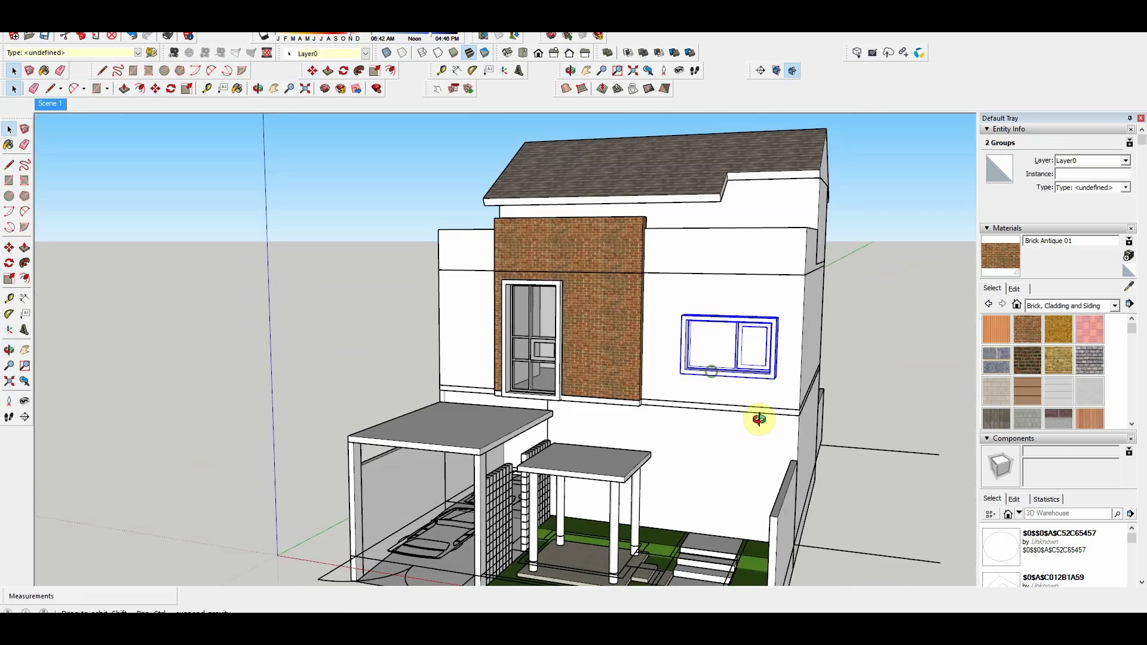
scroll(730, 302, up, 4)
scroll(707, 318, up, 2)
key(r)
click(657, 320)
key(space)
scroll(807, 397, up, 3)
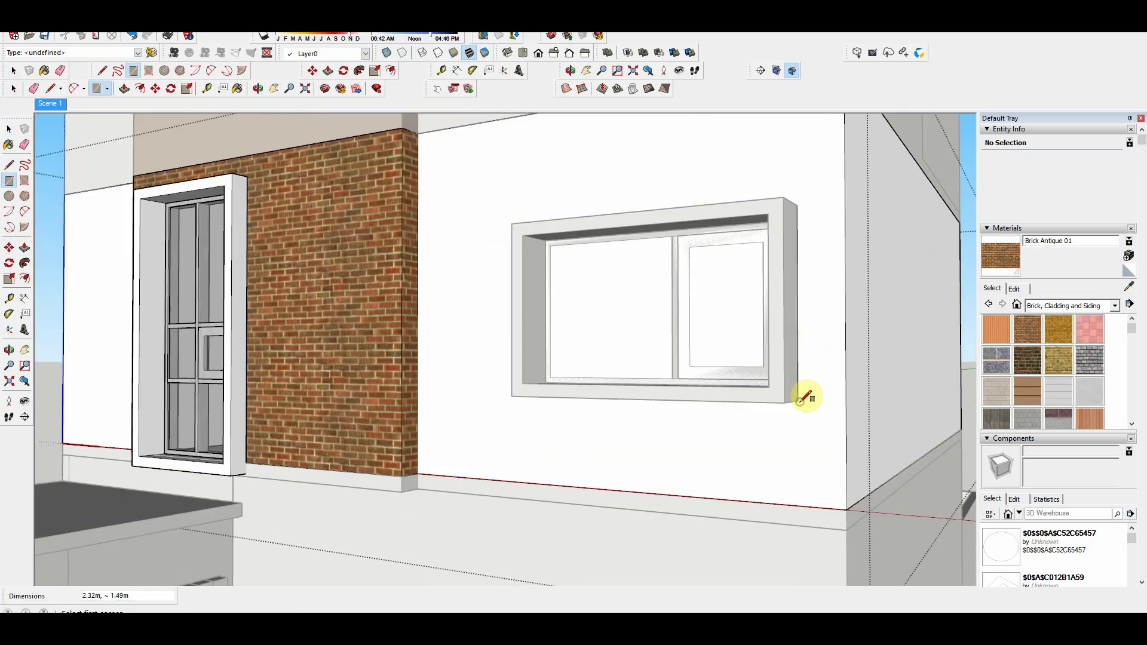
click(613, 381)
scroll(615, 390, up, 2)
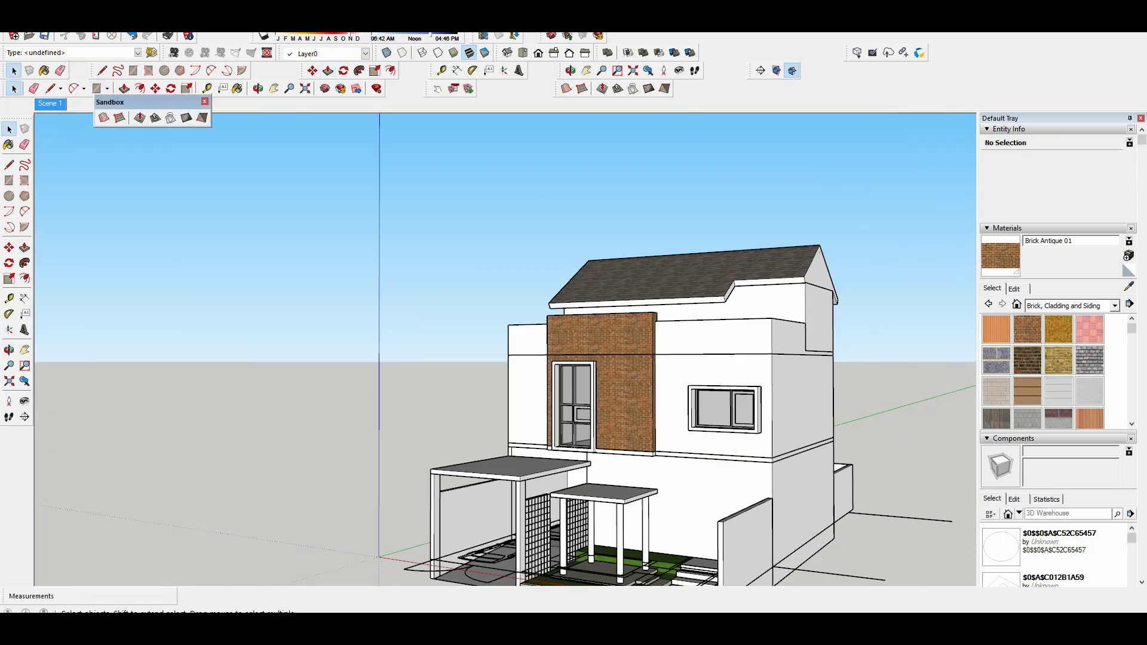
Step: Place the copied grid wall beside the porch steps and clear the selection
scroll(683, 504, up, 3)
scroll(538, 448, up, 2)
scroll(404, 397, up, 3)
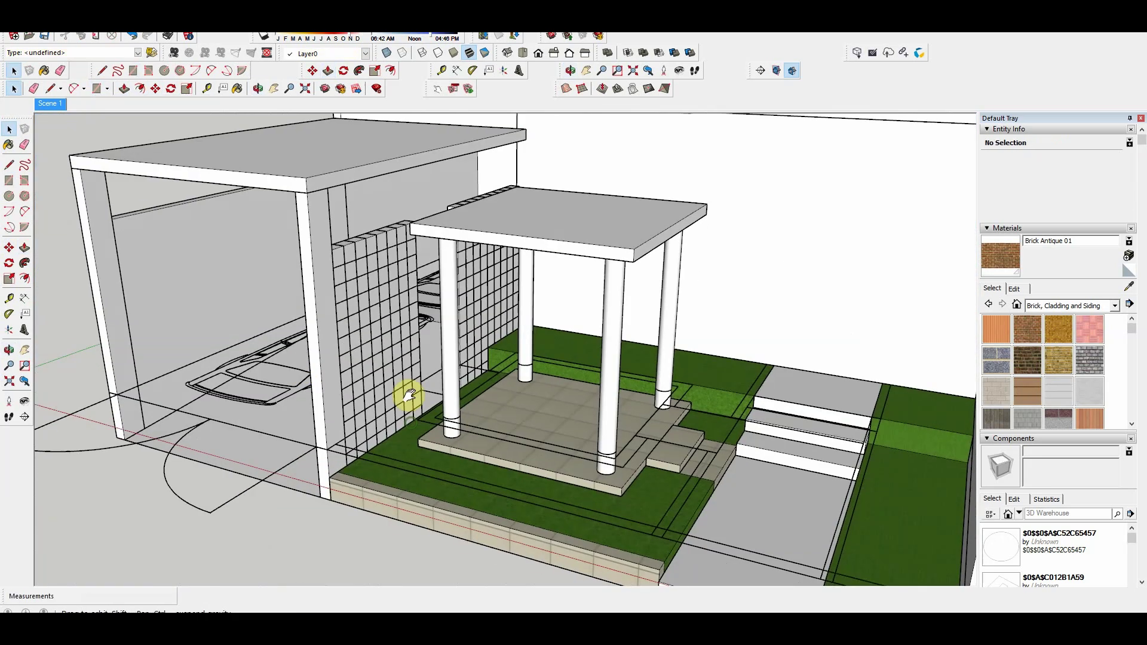
scroll(394, 366, up, 2)
scroll(395, 365, down, 3)
middle_drag(394, 365, 307, 141)
scroll(575, 425, up, 3)
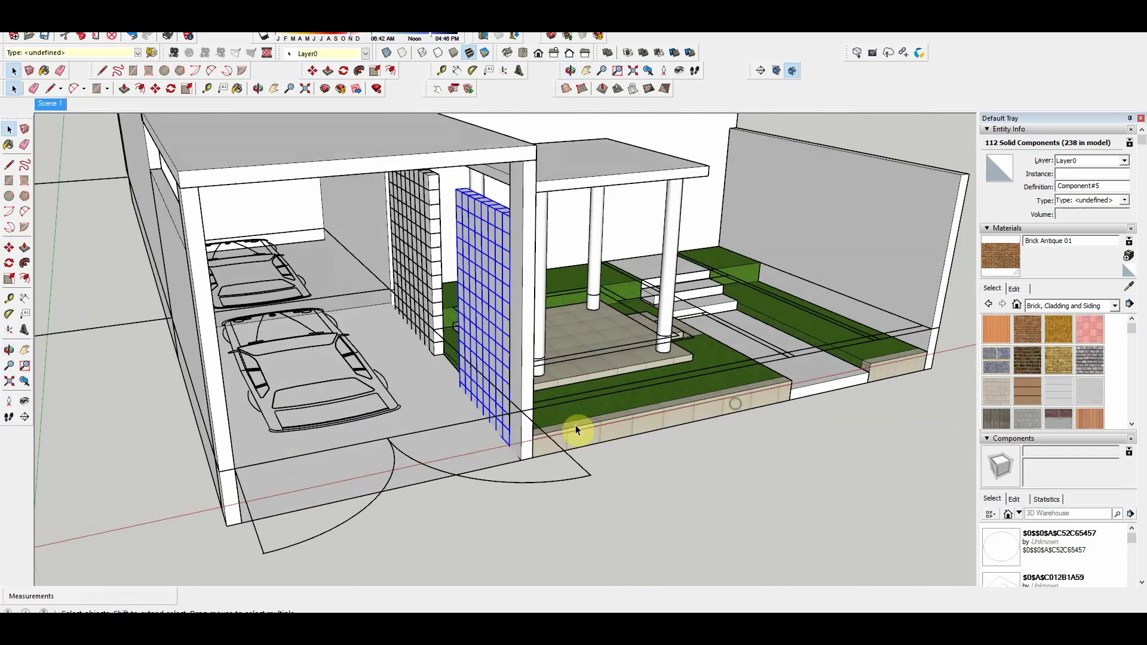
middle_drag(459, 383, 730, 230)
click(781, 265)
middle_drag(781, 264, 789, 269)
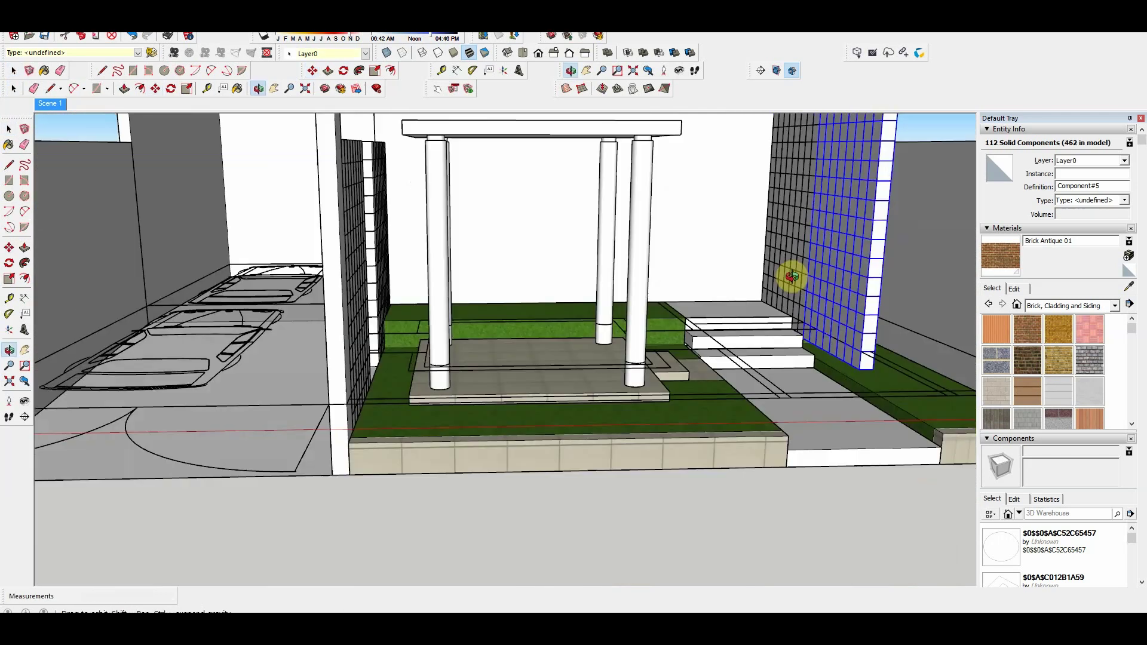
scroll(693, 317, up, 3)
key(space)
key(ctrl+t)
Step: Look down over the steps and lawn and choose the Asphalt and Concrete materials
mouse_move(693, 317)
middle_down()
mouse_move(687, 422)
mouse_move(403, 392)
middle_up()
scroll(354, 359, up, 3)
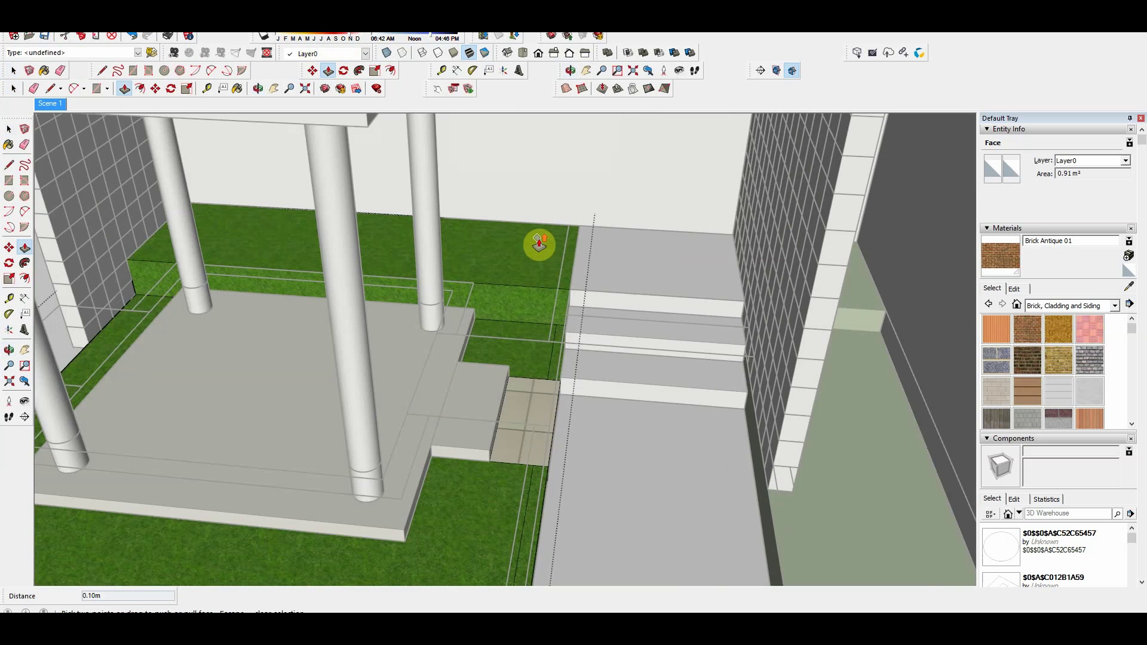
scroll(598, 298, up, 2)
key(space)
scroll(645, 291, down, 4)
middle_drag(646, 291, 677, 236)
click(1083, 305)
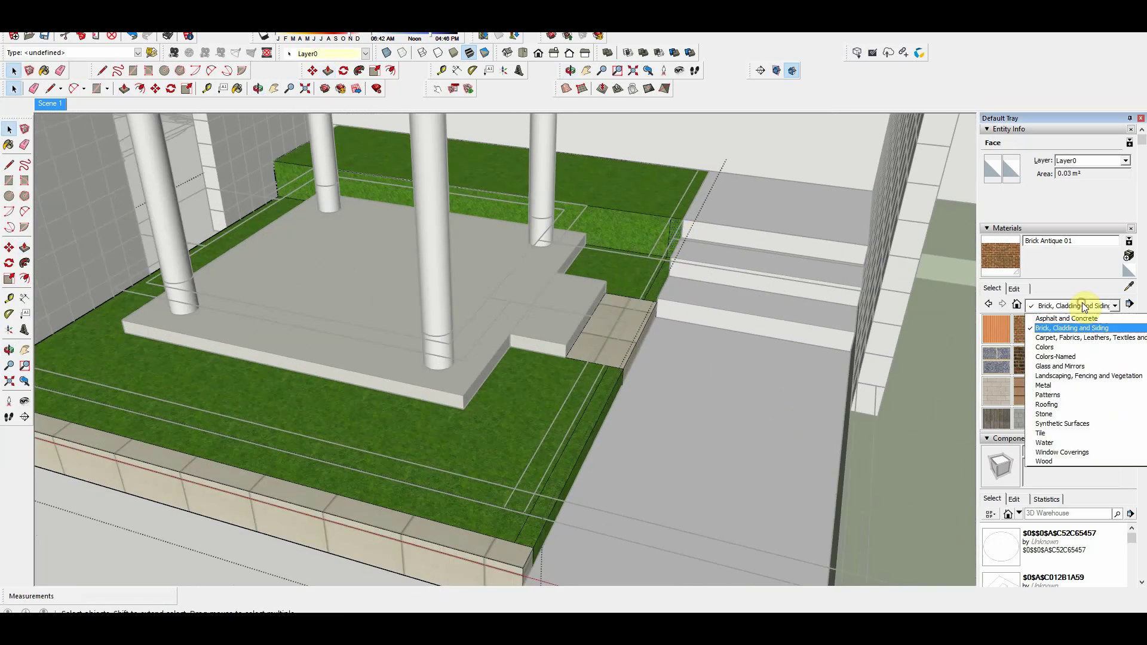
click(1058, 360)
Step: Open the steps group, select a step face, then close the group
key(space)
middle_drag(657, 358, 902, 379)
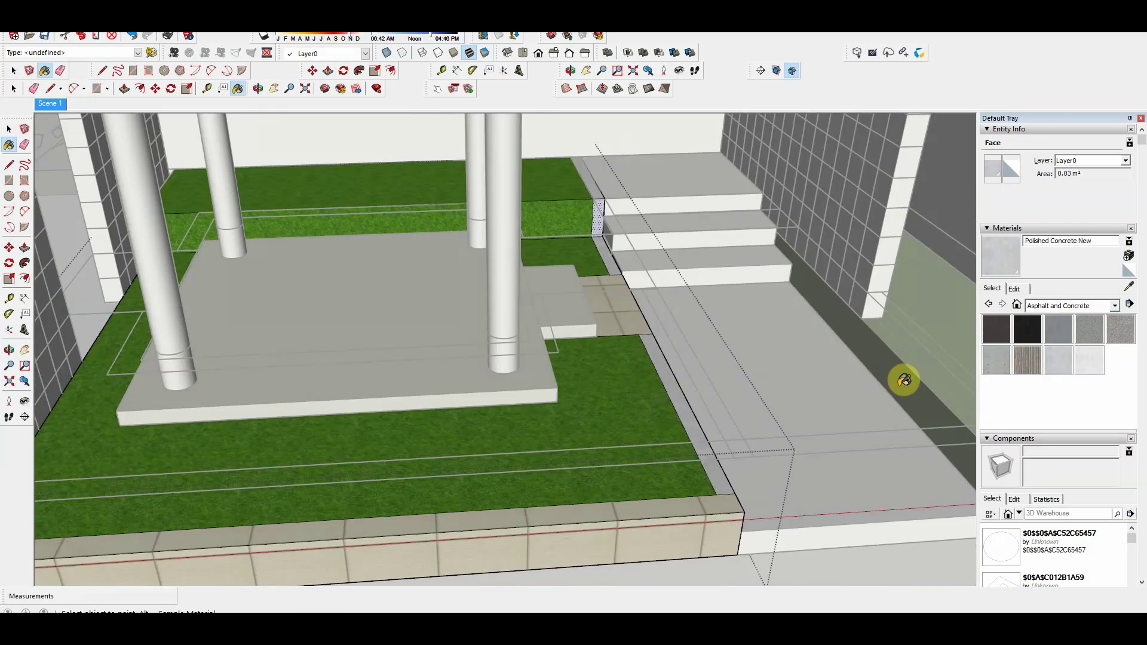
double_click(902, 379)
click(816, 359)
key(Escape)
middle_drag(816, 360, 747, 282)
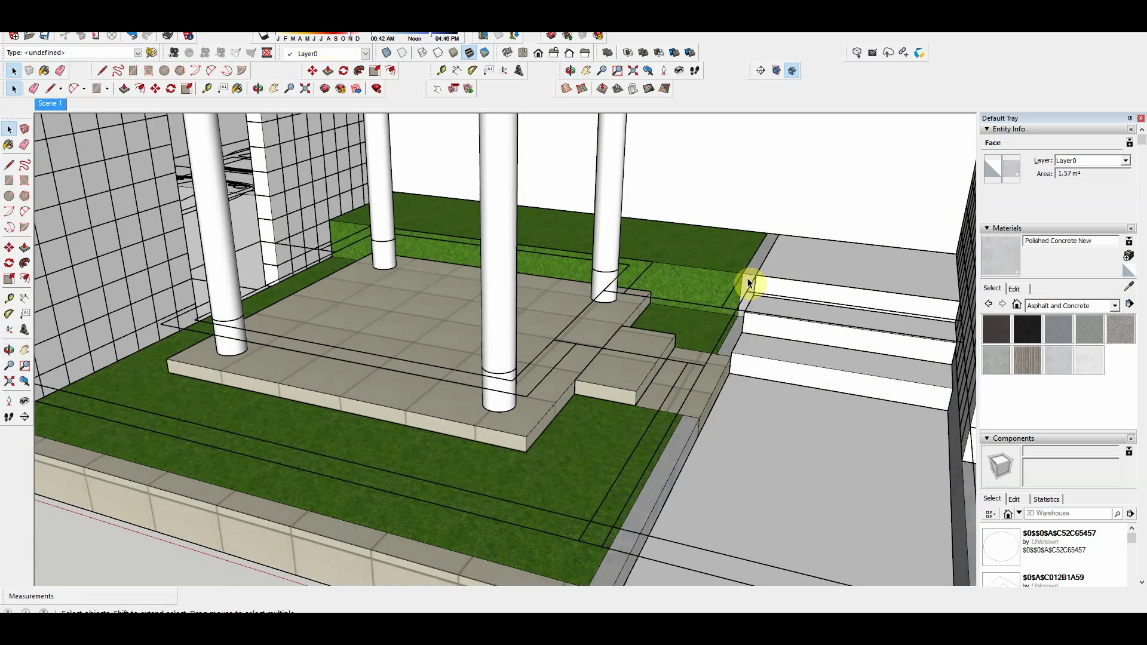
scroll(746, 286, up, 3)
Step: Orbit out to a high view of the whole house, selecting then deselecting the grid wall
key(space)
scroll(735, 320, down, 6)
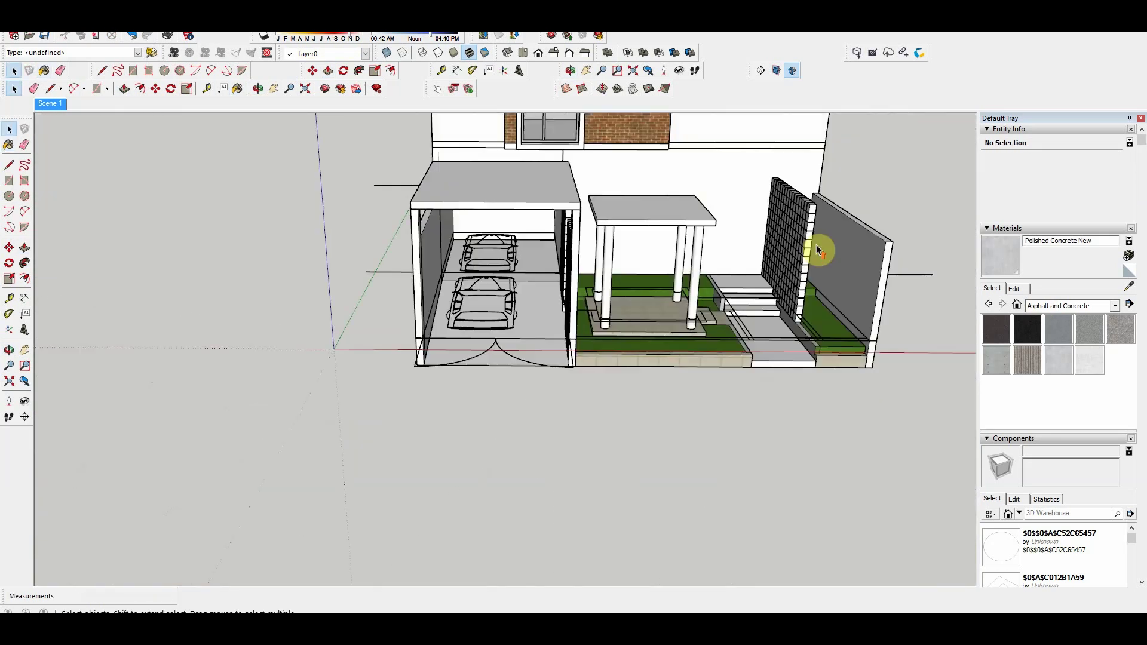
middle_drag(816, 245, 805, 183)
click(792, 173)
click(866, 172)
scroll(866, 172, down, 5)
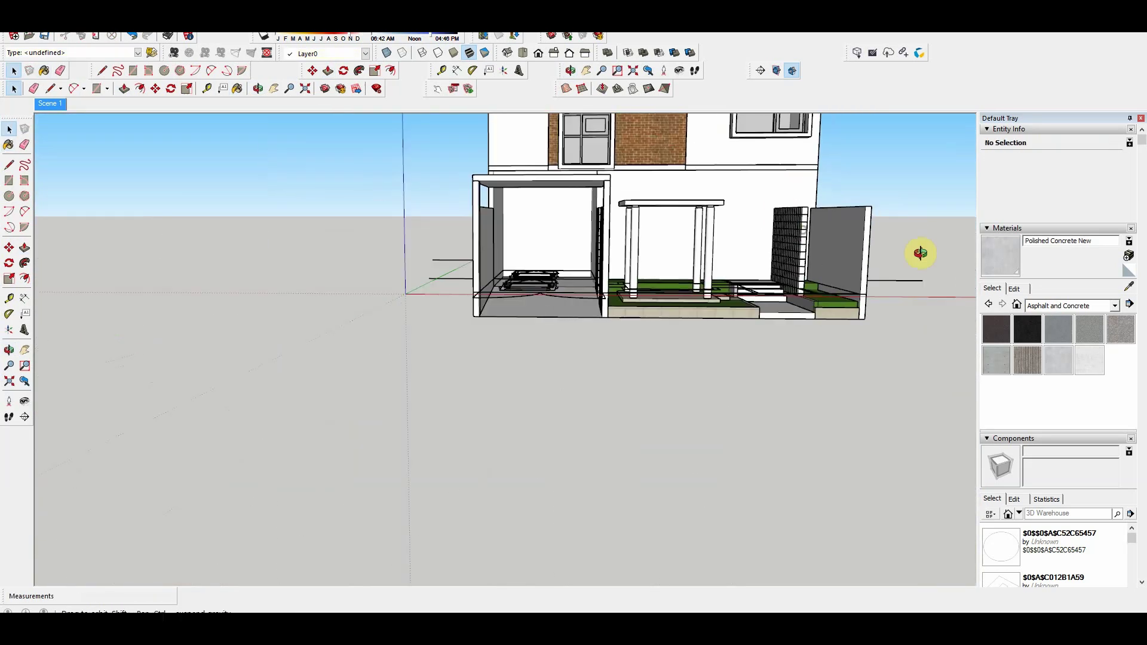
scroll(917, 251, up, 4)
mouse_move(917, 251)
middle_down()
mouse_move(683, 333)
mouse_move(659, 311)
middle_up()
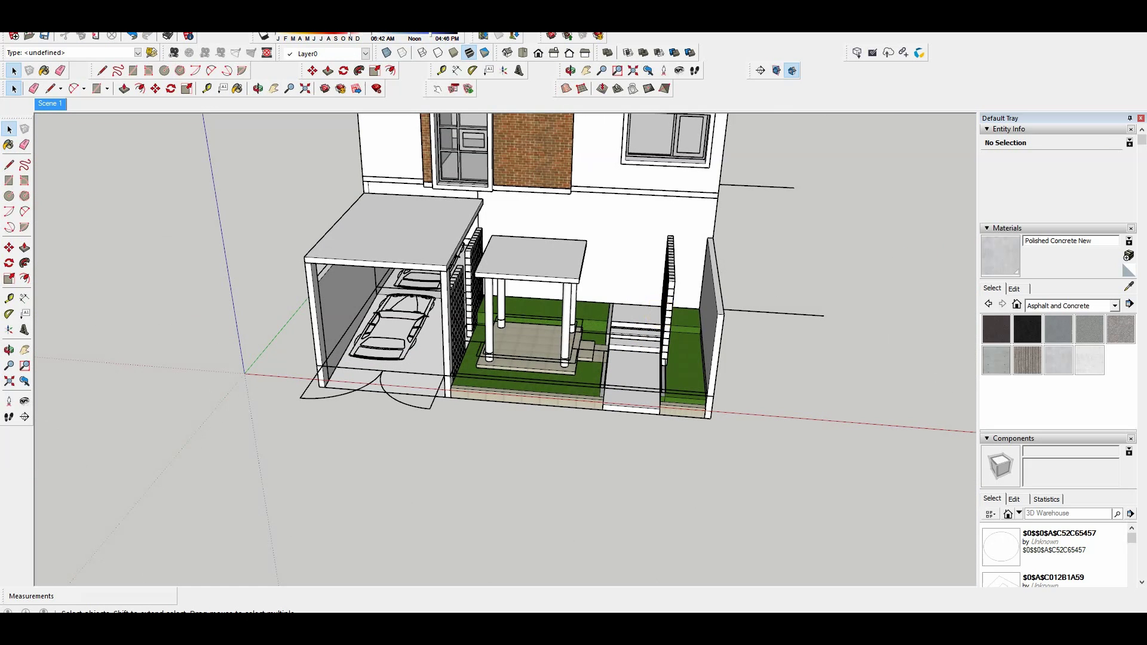
Step: Paint the narrow wall-base strip with Brick Antique 01
middle_drag(664, 308, 456, 328)
scroll(590, 324, up, 5)
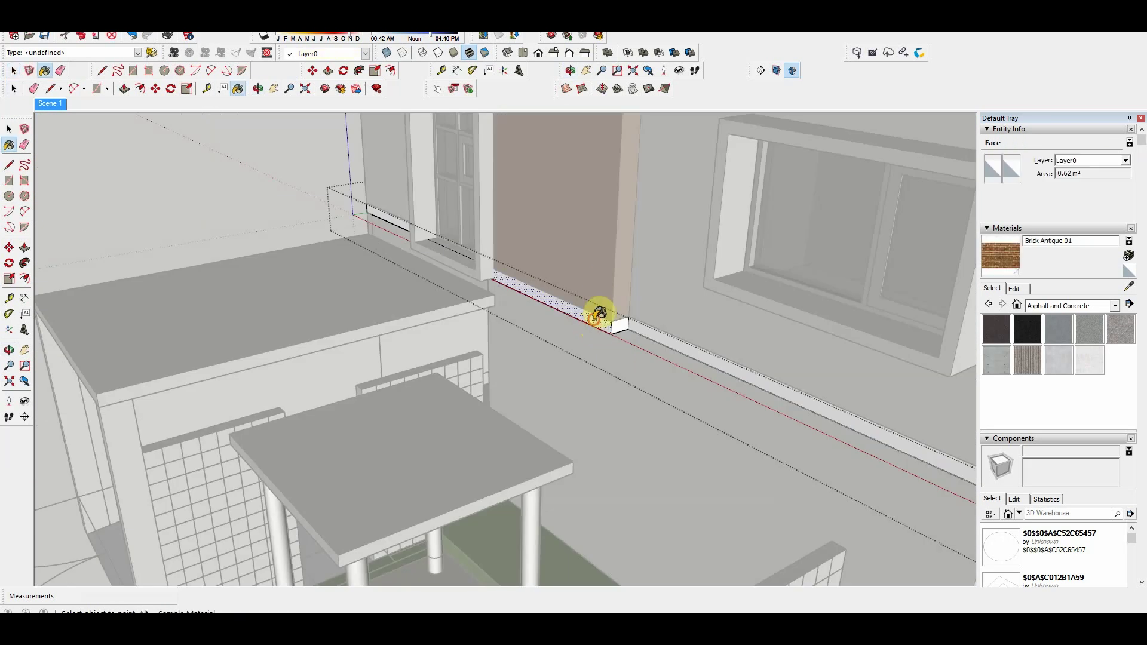
click(599, 312)
scroll(600, 313, down, 3)
scroll(661, 297, down, 5)
middle_drag(569, 297, 615, 302)
scroll(616, 303, up, 2)
key(space)
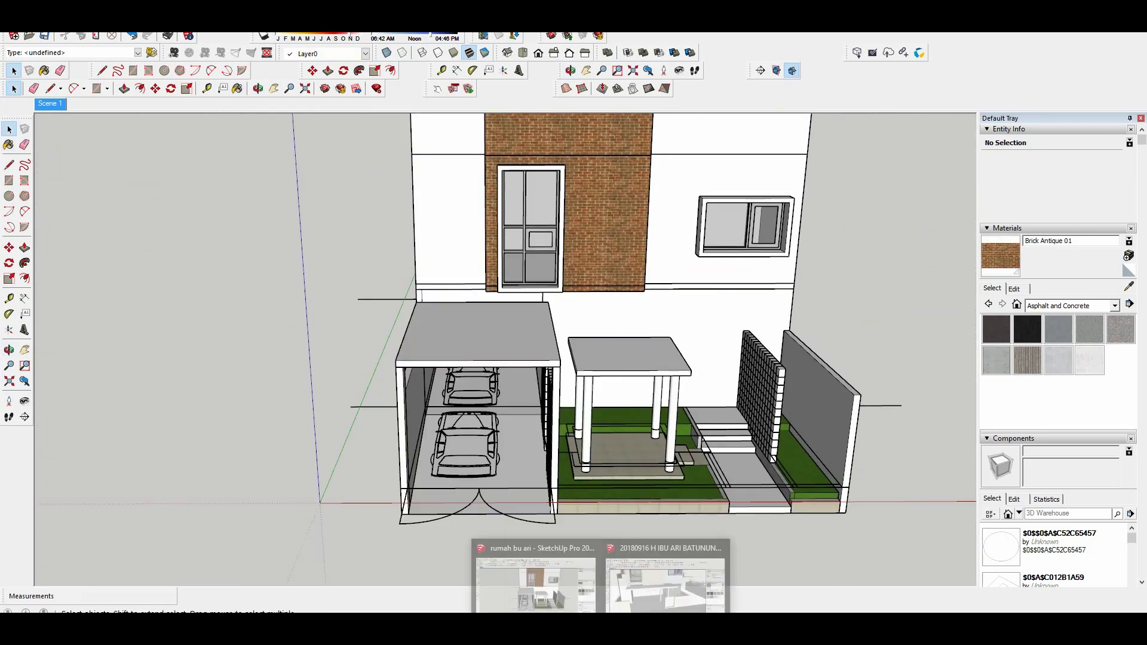
Step: Orbit around the finished house to review it from oblique, overhead and front views
click(536, 582)
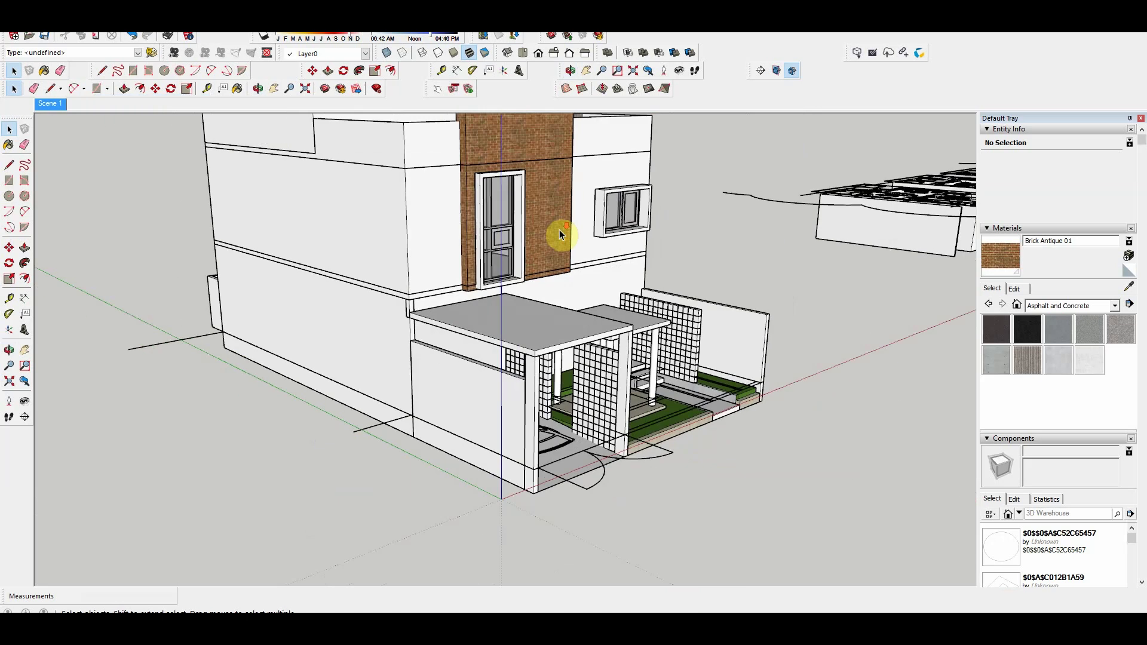
middle_drag(555, 231, 320, 235)
scroll(320, 235, up, 3)
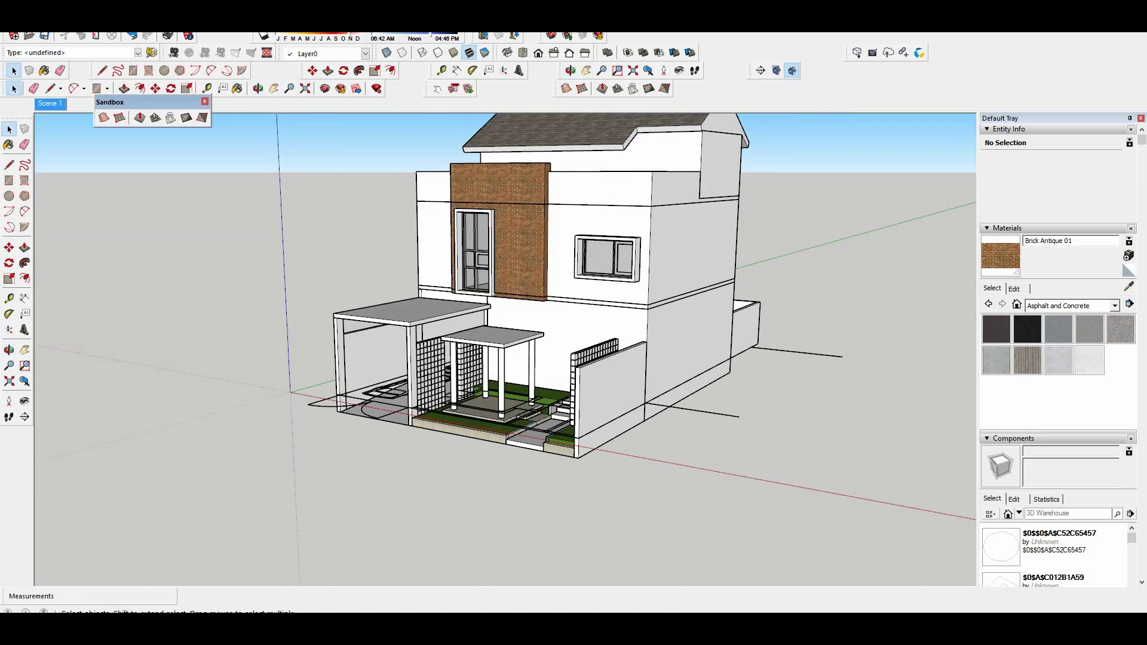
middle_drag(418, 257, 556, 397)
scroll(563, 295, up, 4)
middle_drag(563, 294, 556, 334)
scroll(556, 335, down, 3)
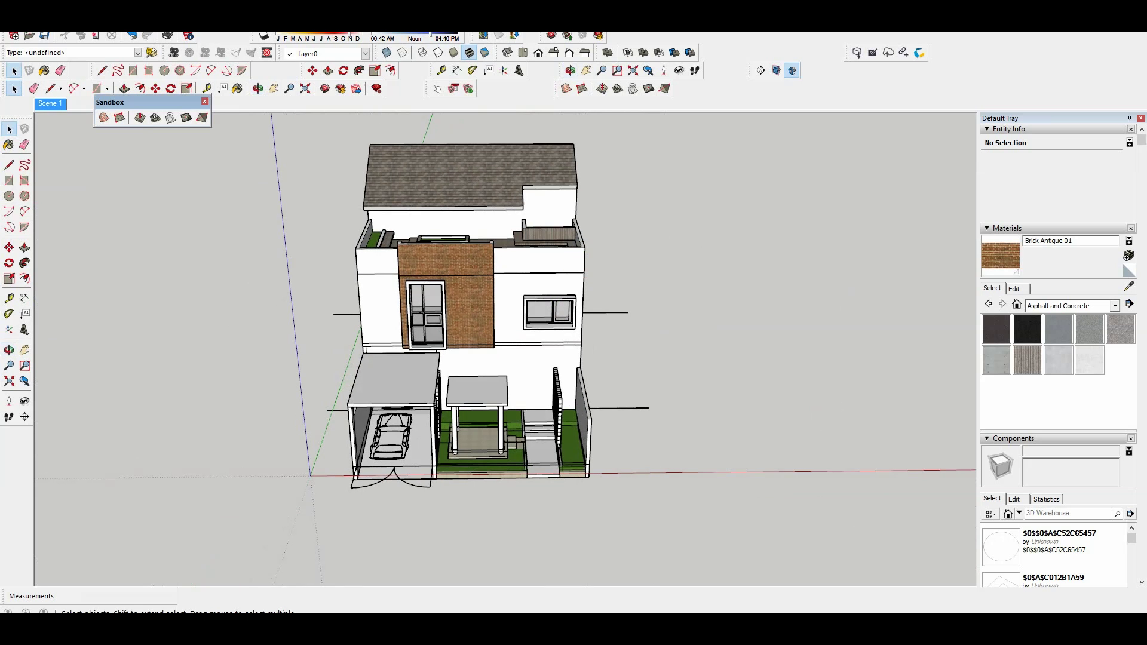
Step: Hide the roof to expose the upper terrace
right_click(512, 212)
click(512, 238)
scroll(446, 313, up, 5)
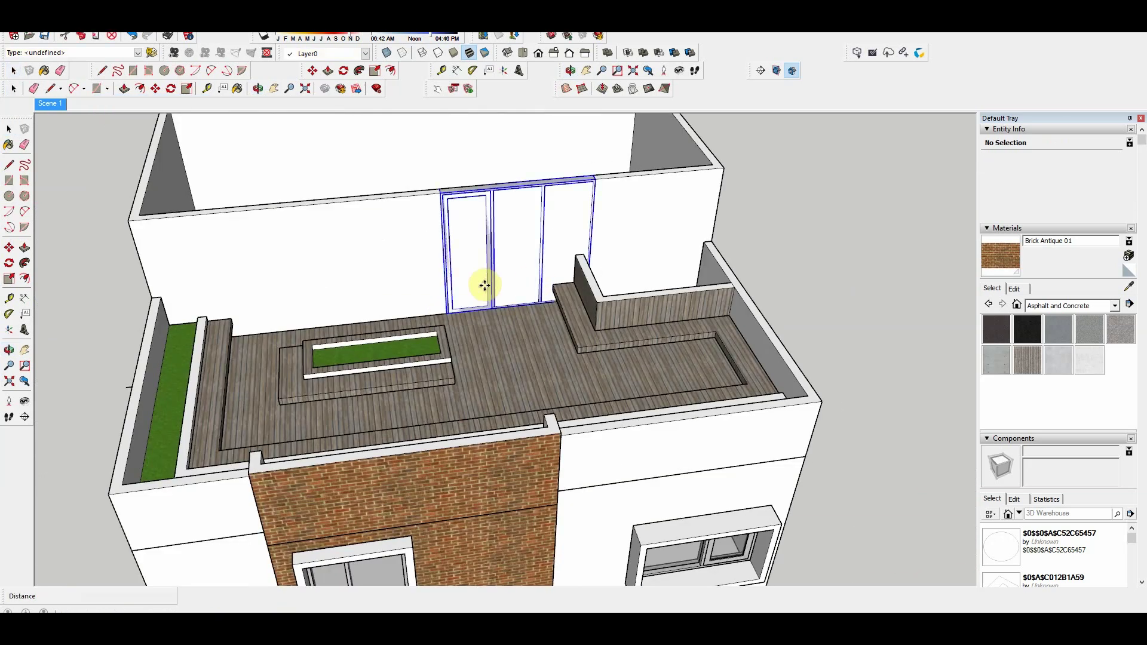
Step: Select the three-panel terrace door and zoom the view to it
key(s)
middle_drag(485, 286, 582, 241)
key(space)
scroll(535, 333, up, 3)
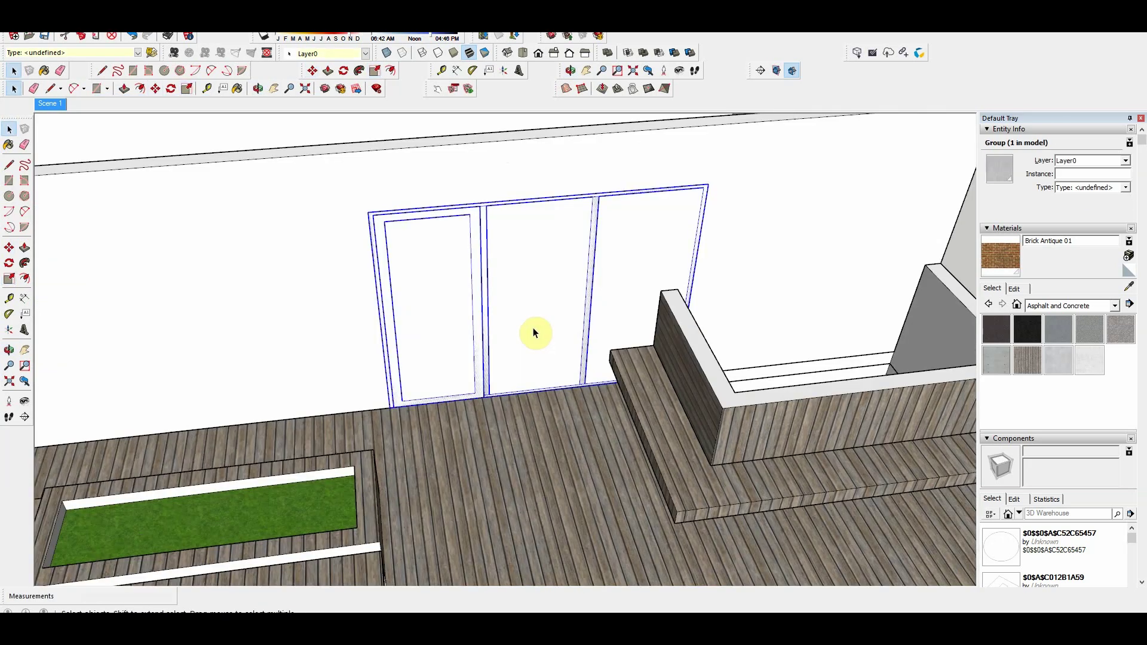
scroll(374, 201, down, 3)
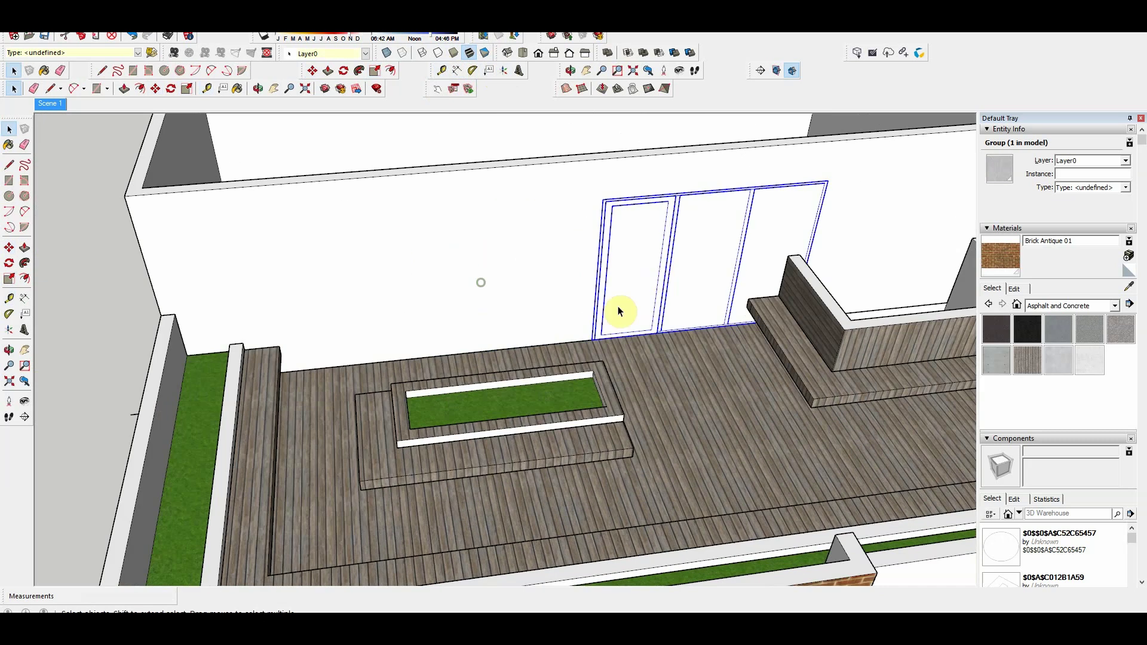
right_click(671, 328)
click(722, 486)
Step: Reposition the terrace door group with the Move tool
key(m)
scroll(723, 335, down, 2)
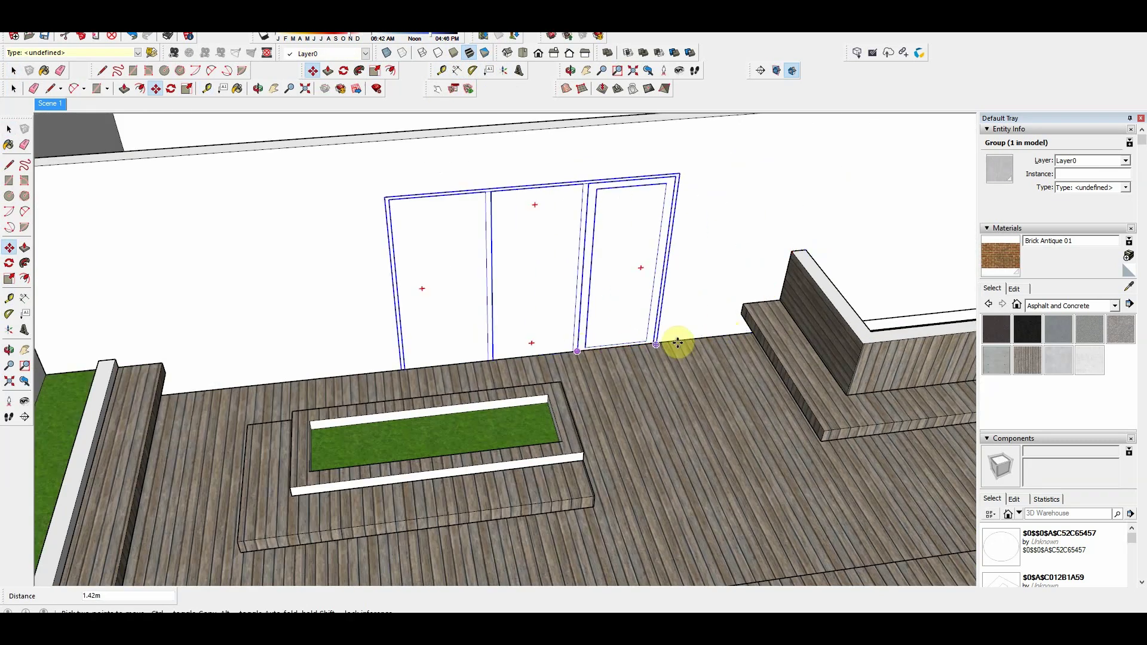
key(space)
scroll(737, 274, down, 5)
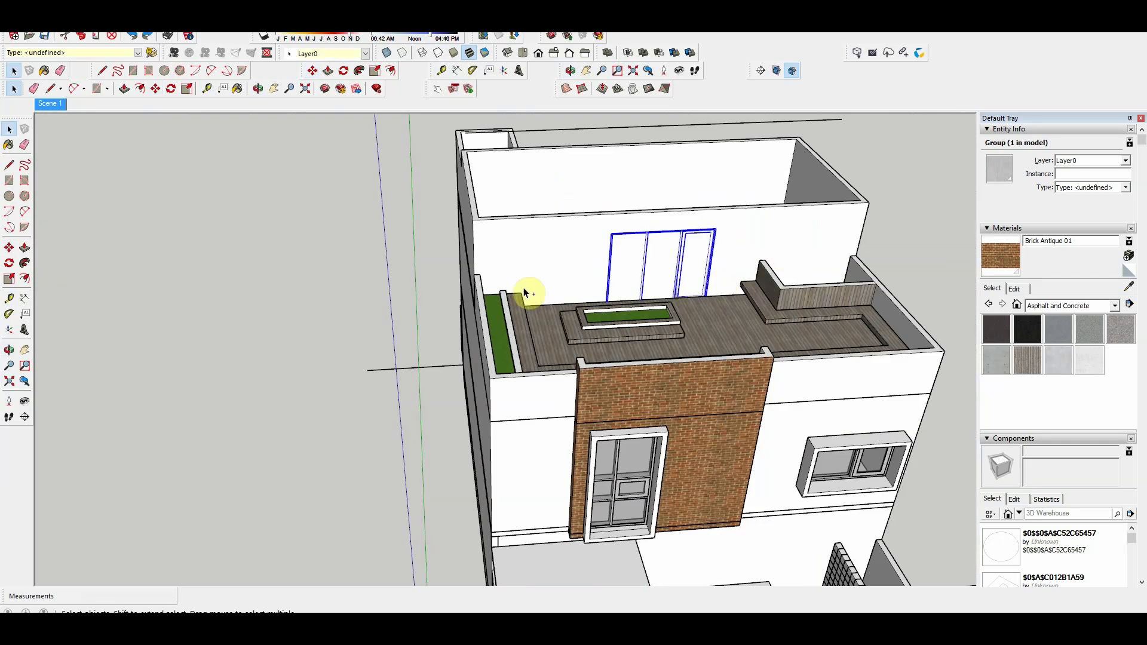
key(m)
scroll(642, 363, up, 5)
scroll(645, 415, down, 3)
click(648, 392)
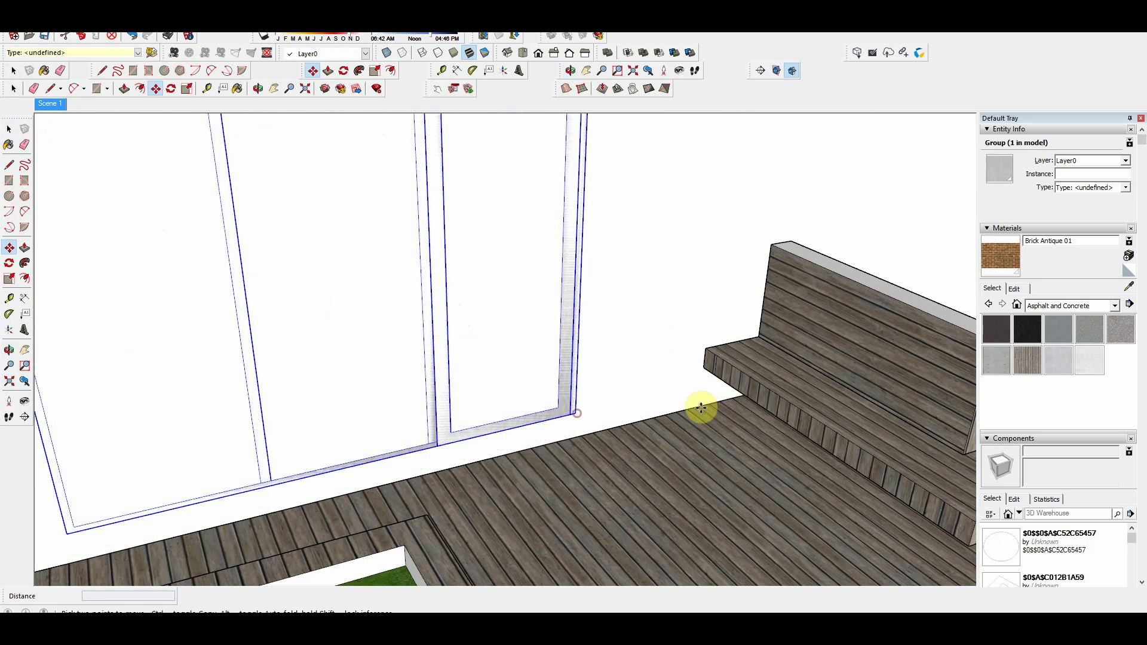
scroll(705, 385, up, 3)
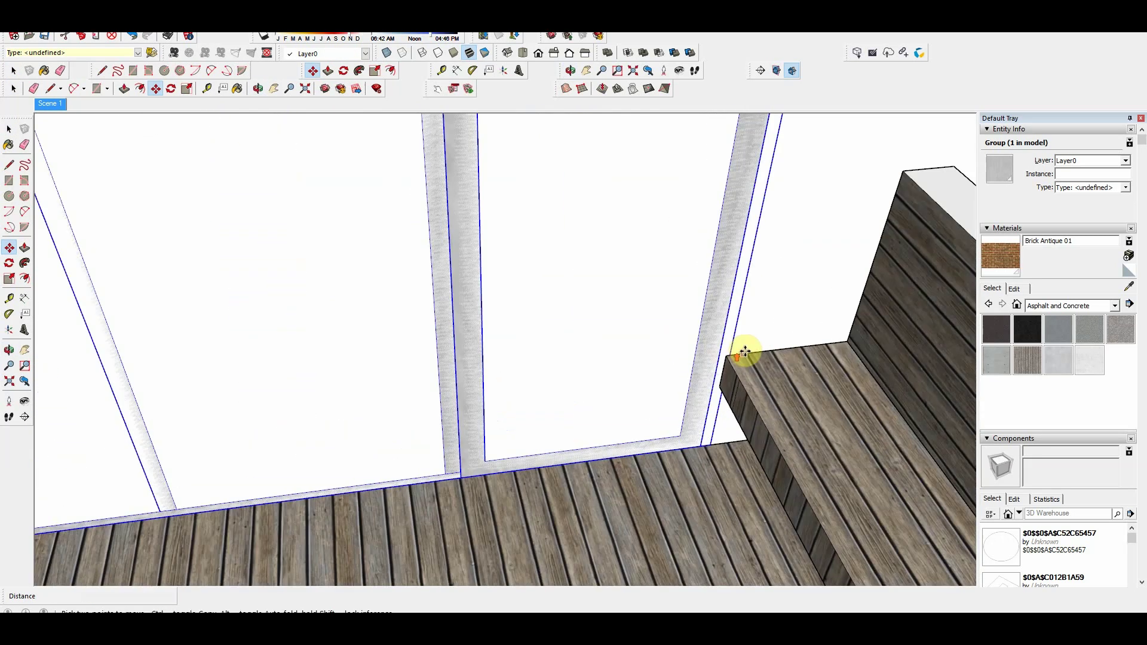
scroll(700, 312, down, 3)
key(space)
Step: Push the door face 0.15 m back into the terrace wall
double_click(698, 307)
key(p)
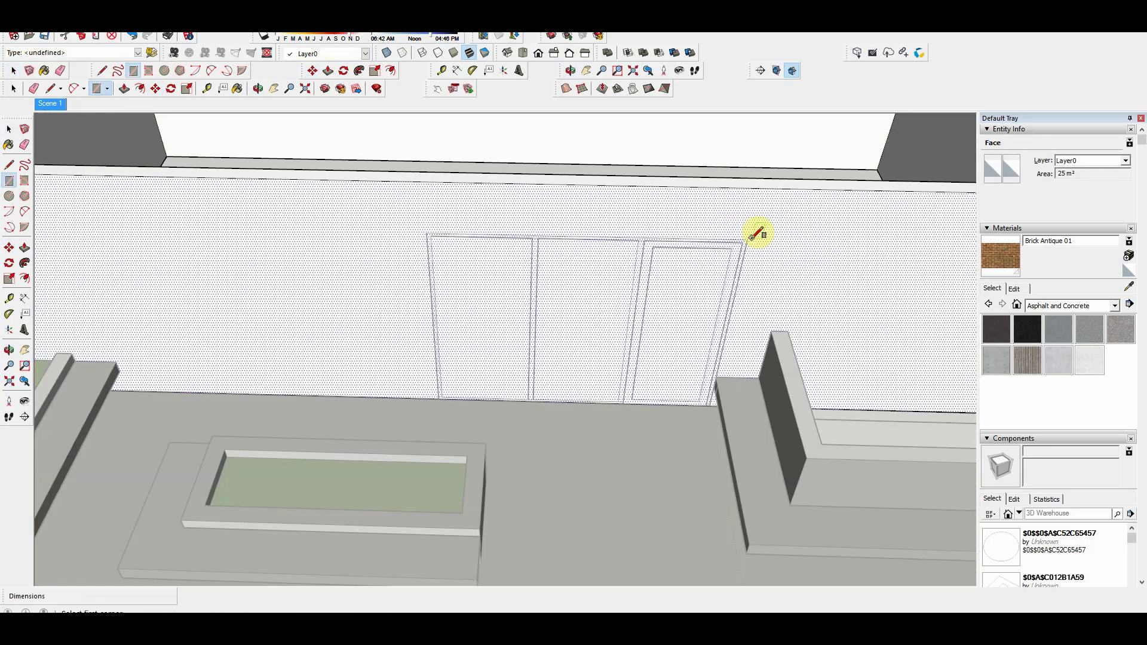
drag(472, 336, 522, 178)
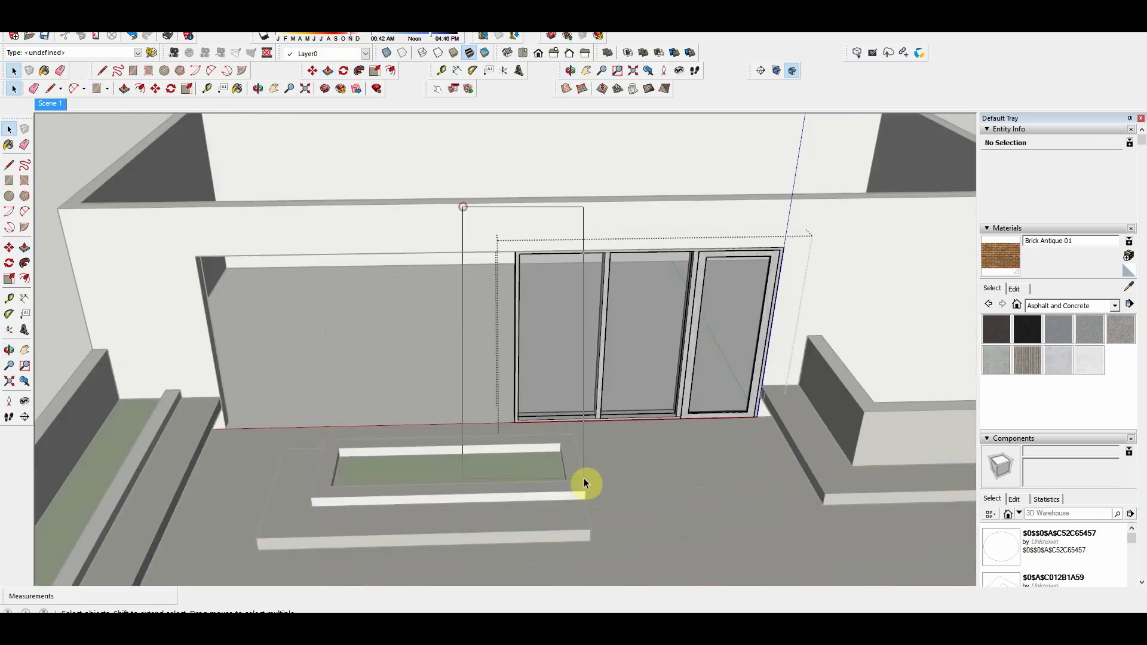
Step: Begin placing a Ctrl copy of the door with Move
key(m)
click(735, 411)
key(ctrl)
scroll(452, 425, up, 3)
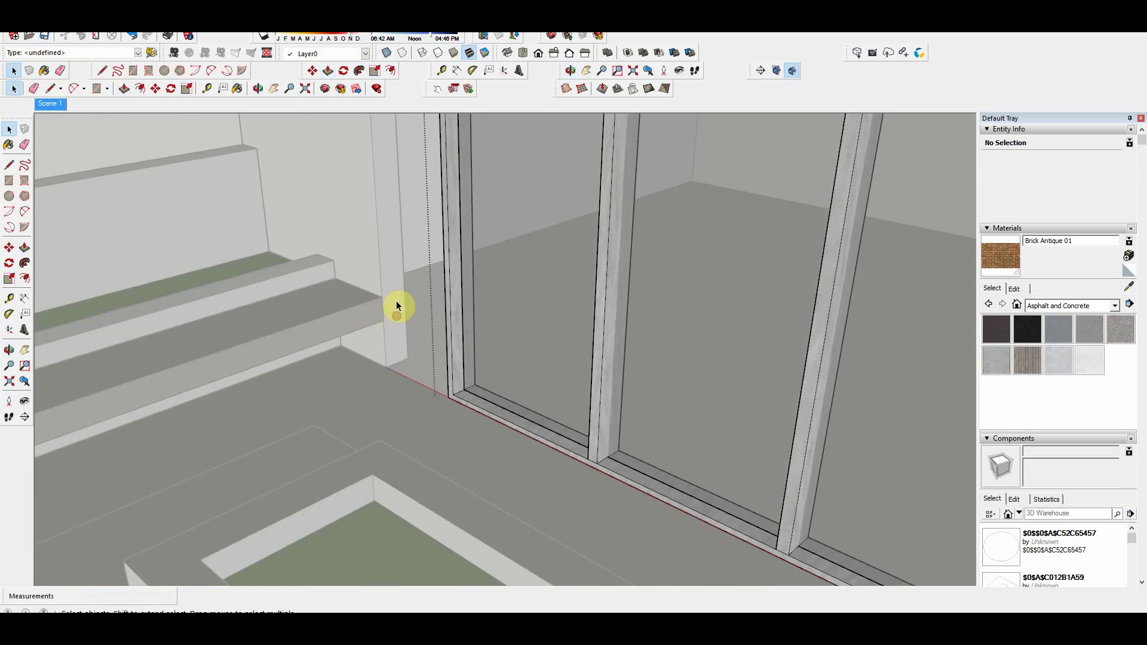
Step: Extrude the pillar face beside the entrance door
key(p)
click(397, 295)
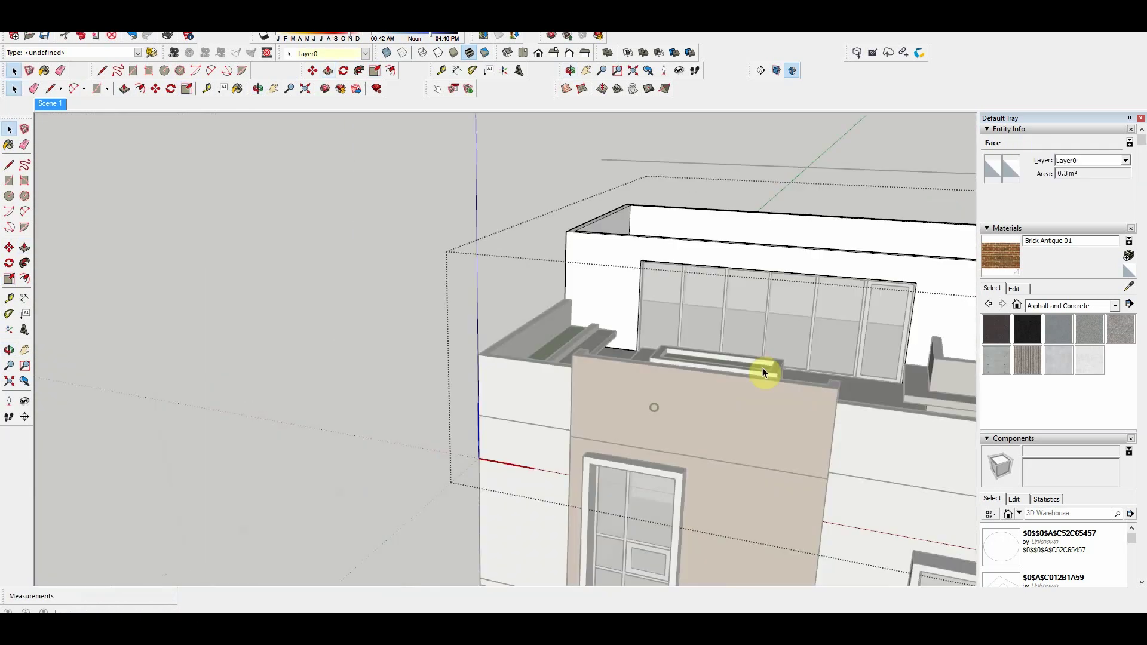
scroll(690, 478, up, 5)
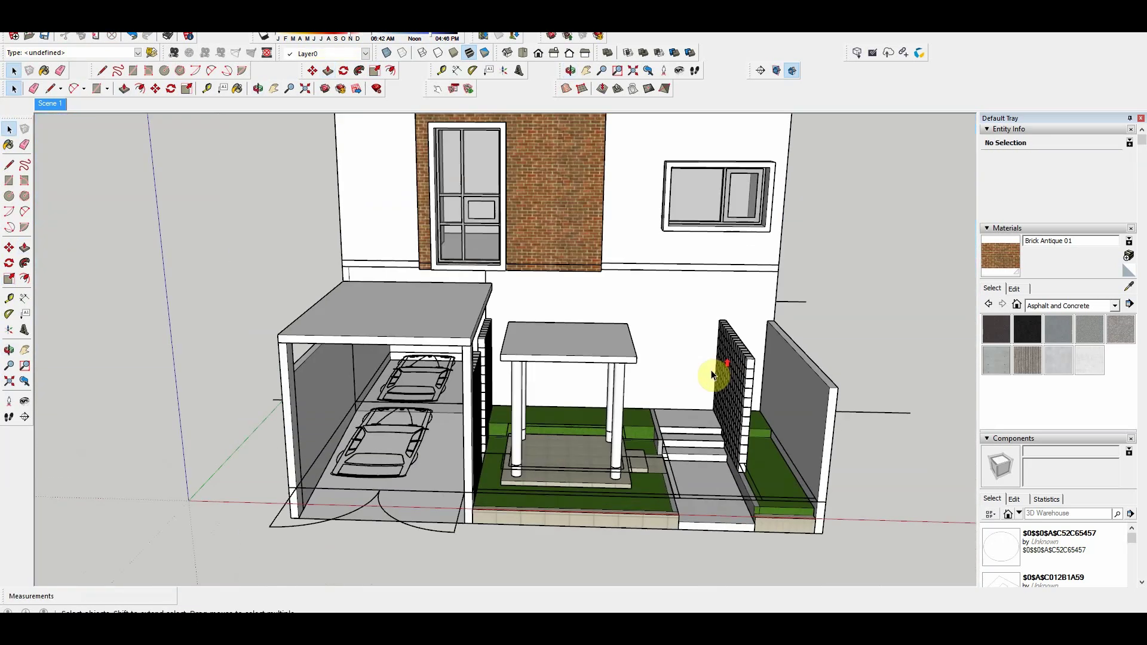
middle_drag(713, 374, 564, 477)
scroll(564, 419, up, 3)
Step: Place a copy of the carport roof slab above the entrance steps
click(333, 291)
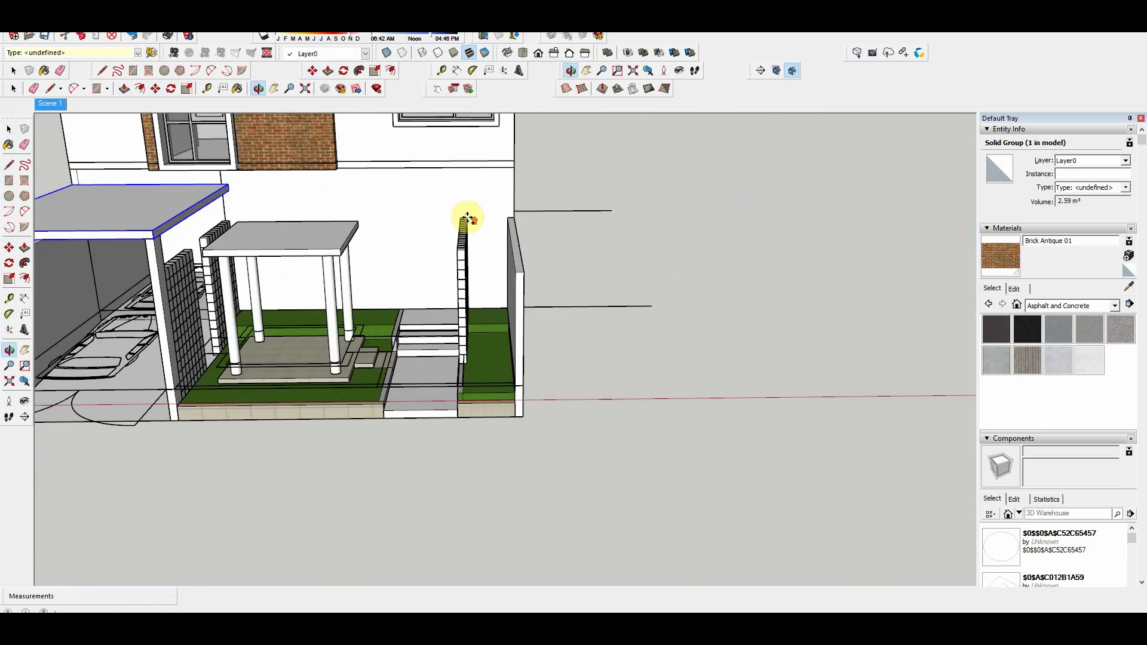
scroll(489, 251, up, 3)
scroll(551, 234, up, 2)
scroll(628, 257, down, 6)
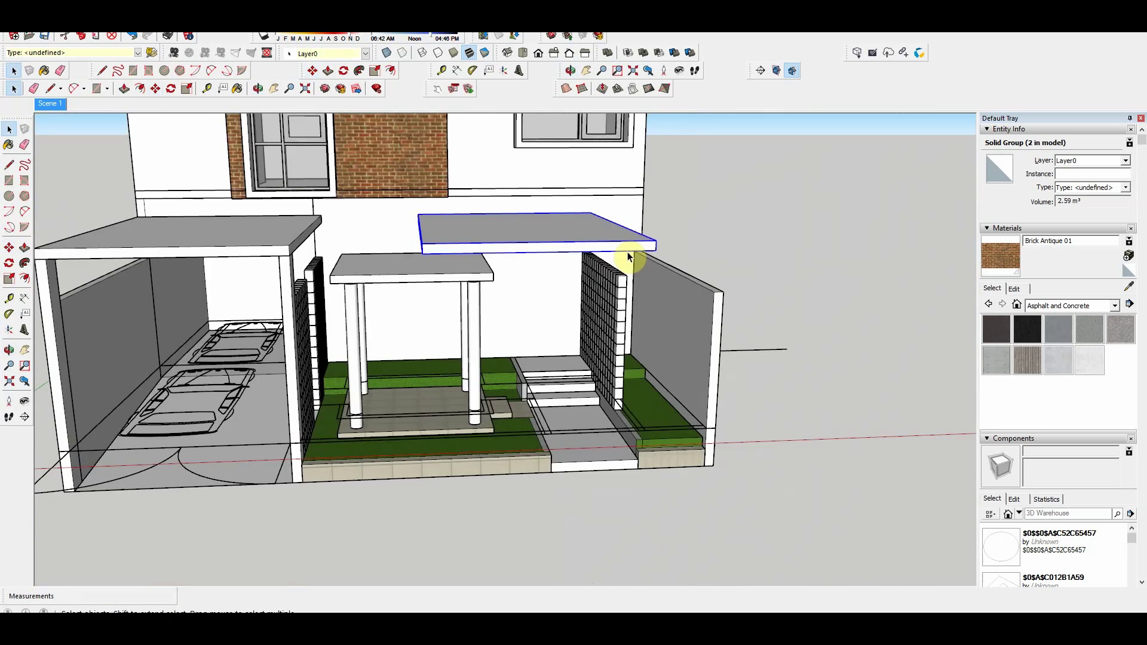
click(628, 248)
Step: Push/pull the canopy slab's edge to 0.2
key(p)
scroll(597, 299, up, 4)
click(393, 261)
middle_drag(393, 260, 538, 224)
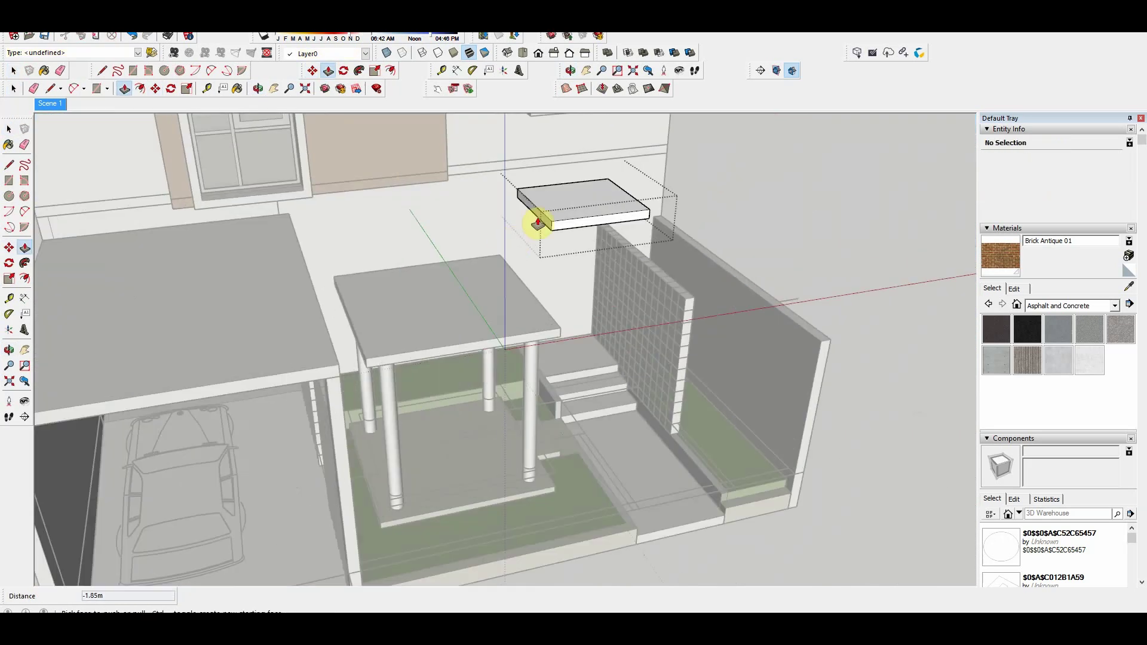
key(Return)
scroll(519, 229, down, 3)
key(space)
middle_drag(636, 522, 557, 417)
scroll(722, 329, down, 3)
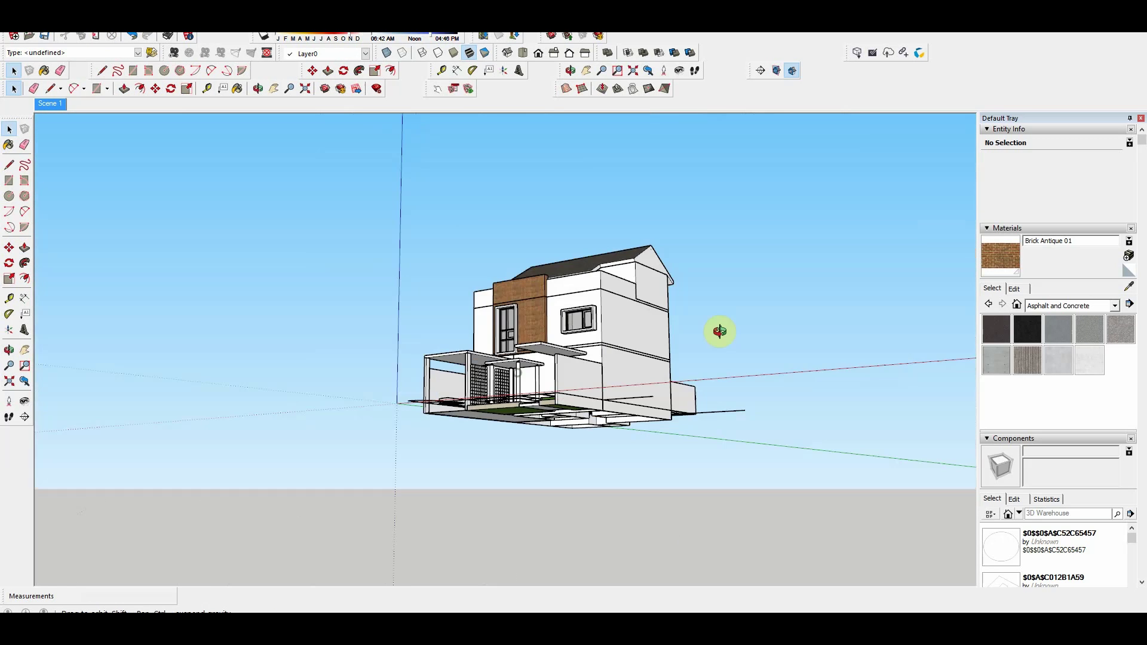
scroll(619, 398, up, 5)
scroll(619, 398, up, 5)
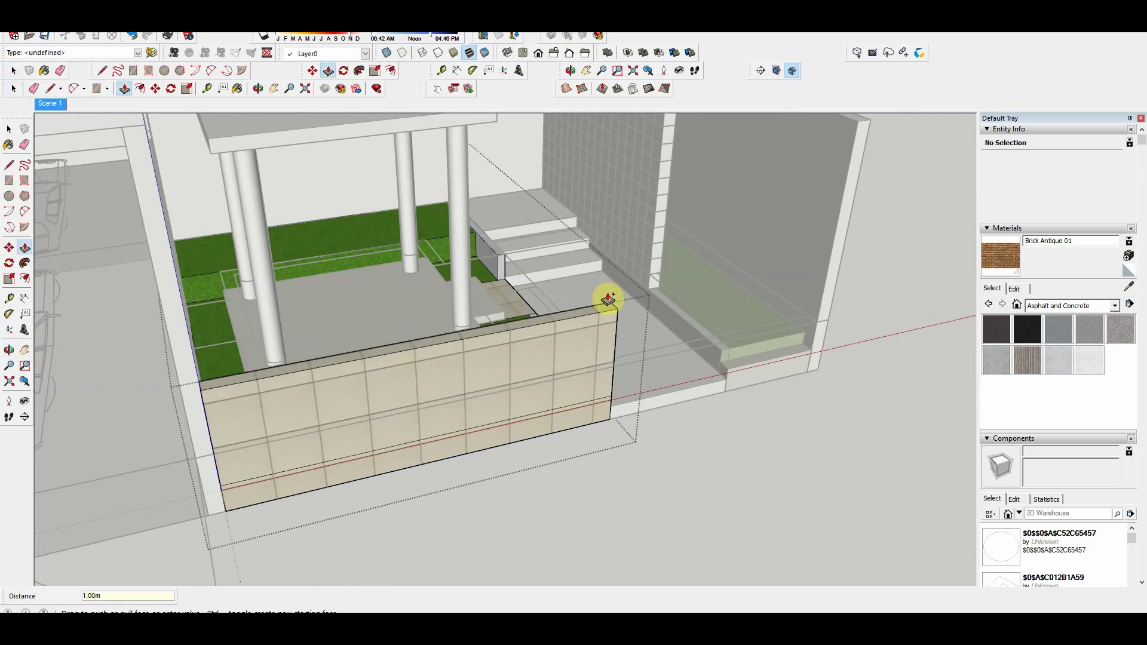
Step: Paint the small wall beside the side garden with Brick Antique 01
double_click(752, 378)
key(p)
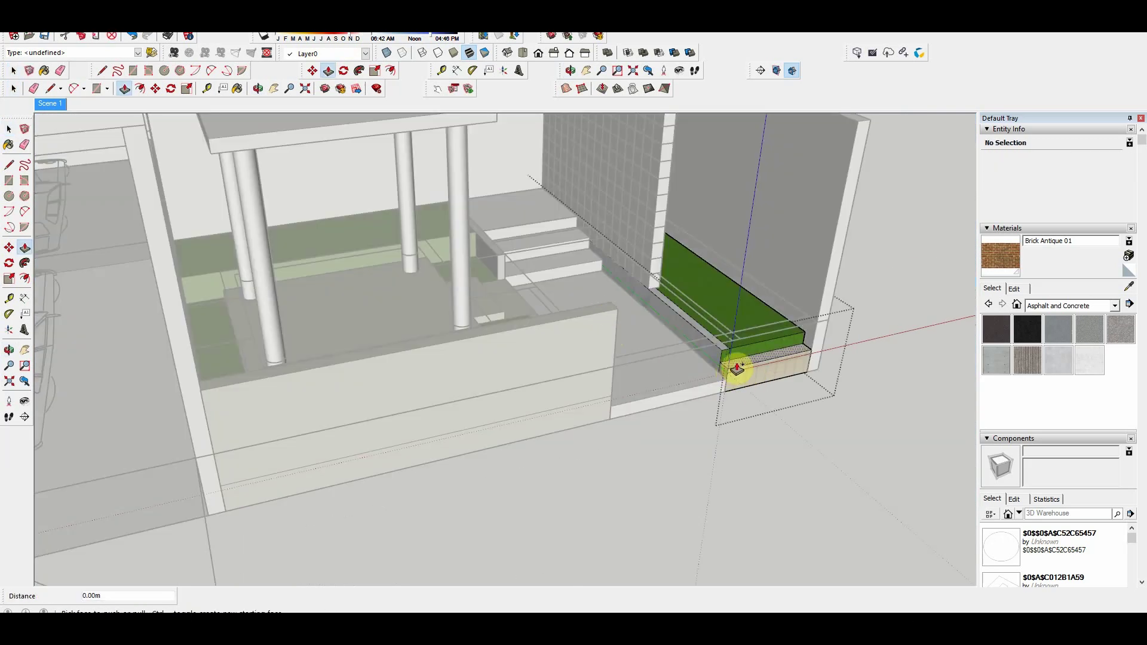
key(b)
scroll(657, 346, down, 5)
scroll(677, 411, up, 3)
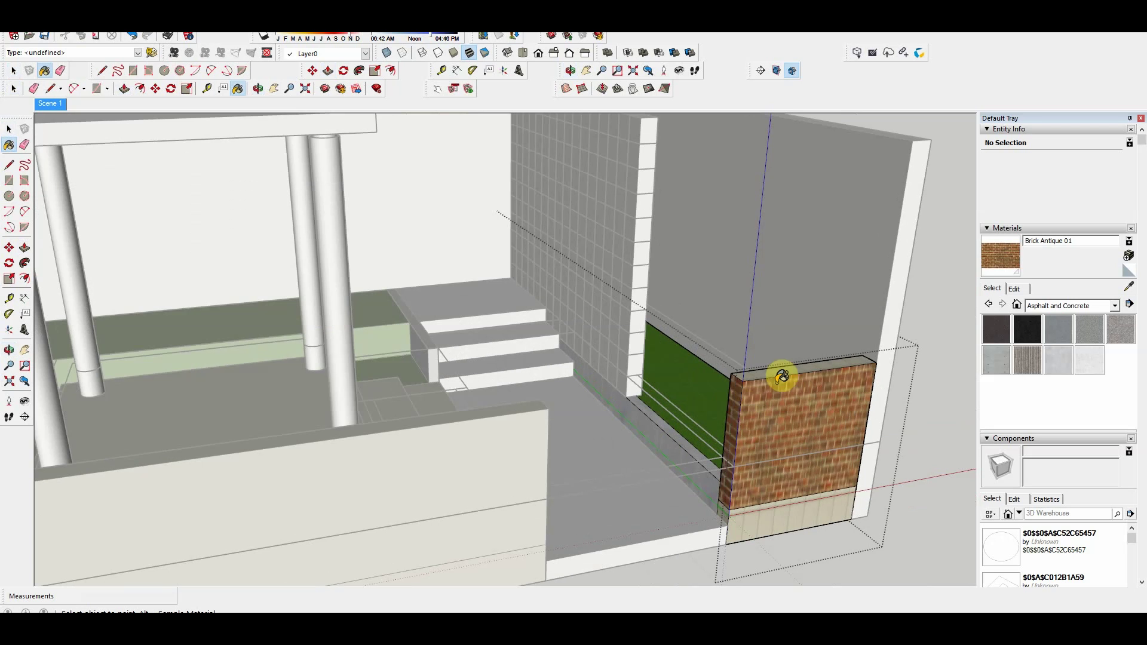
middle_drag(781, 376, 376, 410)
key(space)
scroll(608, 297, up, 5)
middle_drag(608, 293, 616, 332)
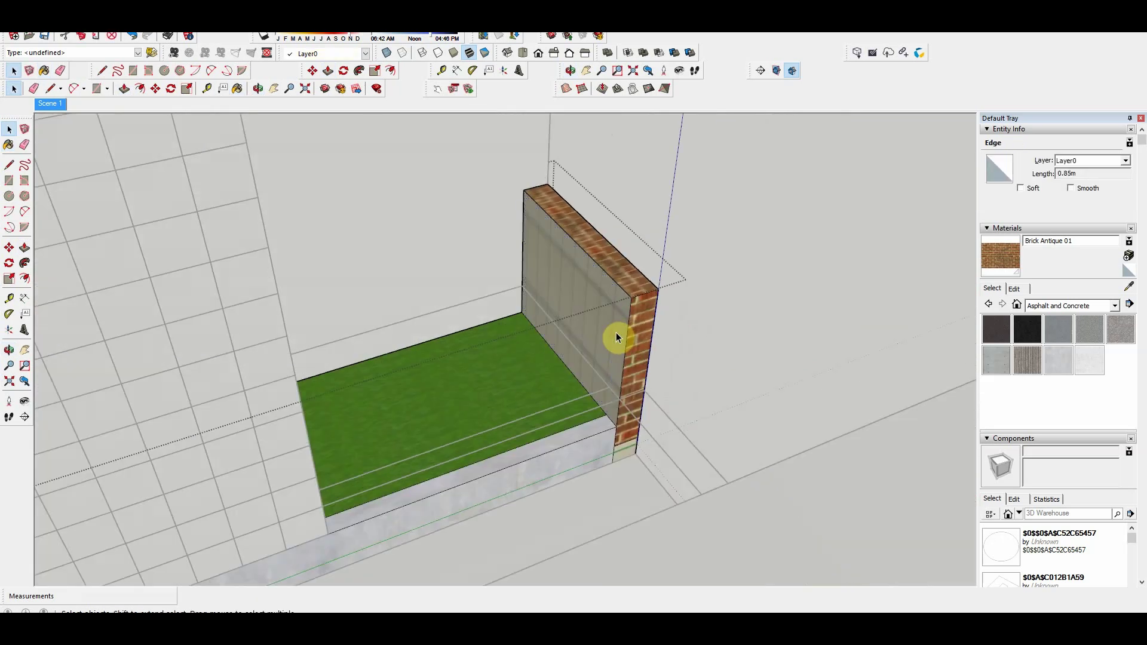
scroll(366, 402, down, 5)
scroll(484, 410, up, 2)
Step: Paint the low porch front wall with Brick Antique 01
middle_drag(484, 410, 416, 393)
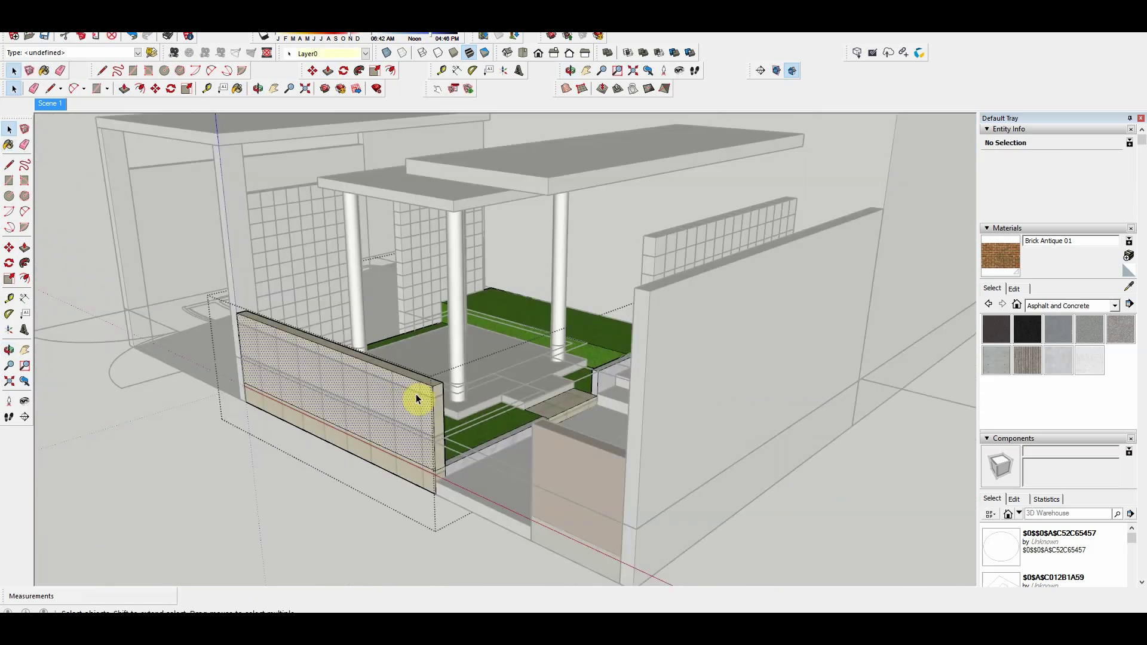
key(b)
click(444, 389)
scroll(313, 351, up, 5)
middle_drag(312, 351, 747, 368)
scroll(627, 320, down, 5)
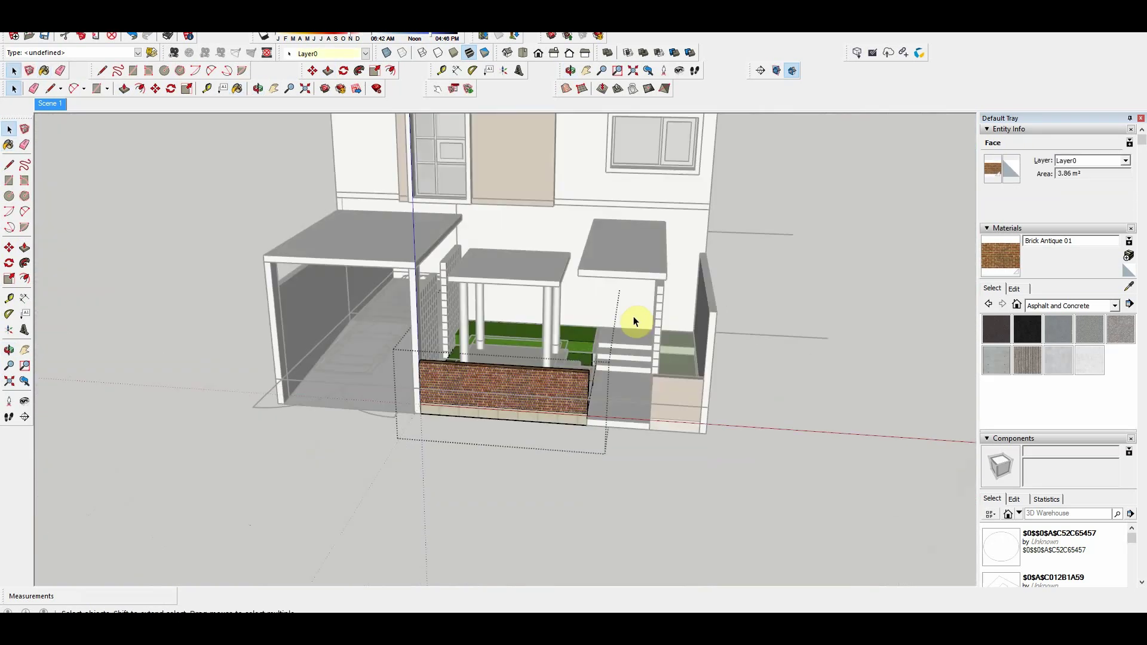
mouse_move(628, 320)
middle_down()
mouse_move(629, 303)
mouse_move(459, 462)
mouse_move(661, 162)
mouse_move(653, 225)
mouse_move(169, 176)
mouse_move(653, 289)
mouse_move(367, 180)
middle_up()
key(space)
scroll(460, 474, up, 5)
scroll(476, 441, down, 5)
scroll(366, 179, down, 5)
key(space)
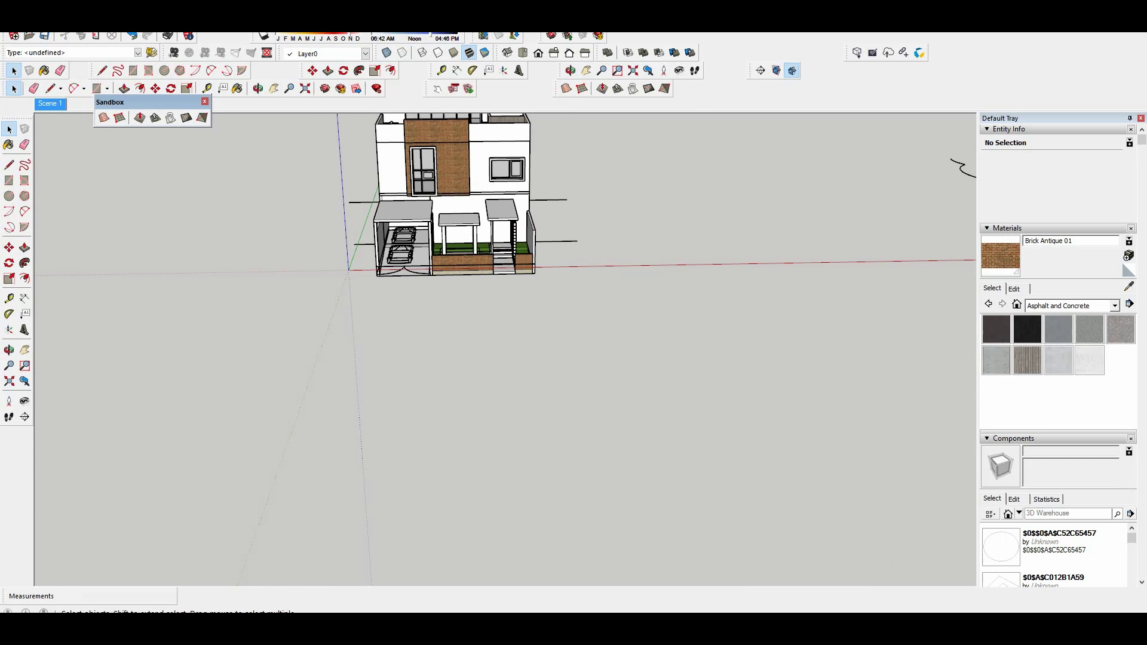
Step: Switch to the front view and select the doorway face behind the steps
scroll(516, 296, up, 2)
scroll(521, 296, up, 8)
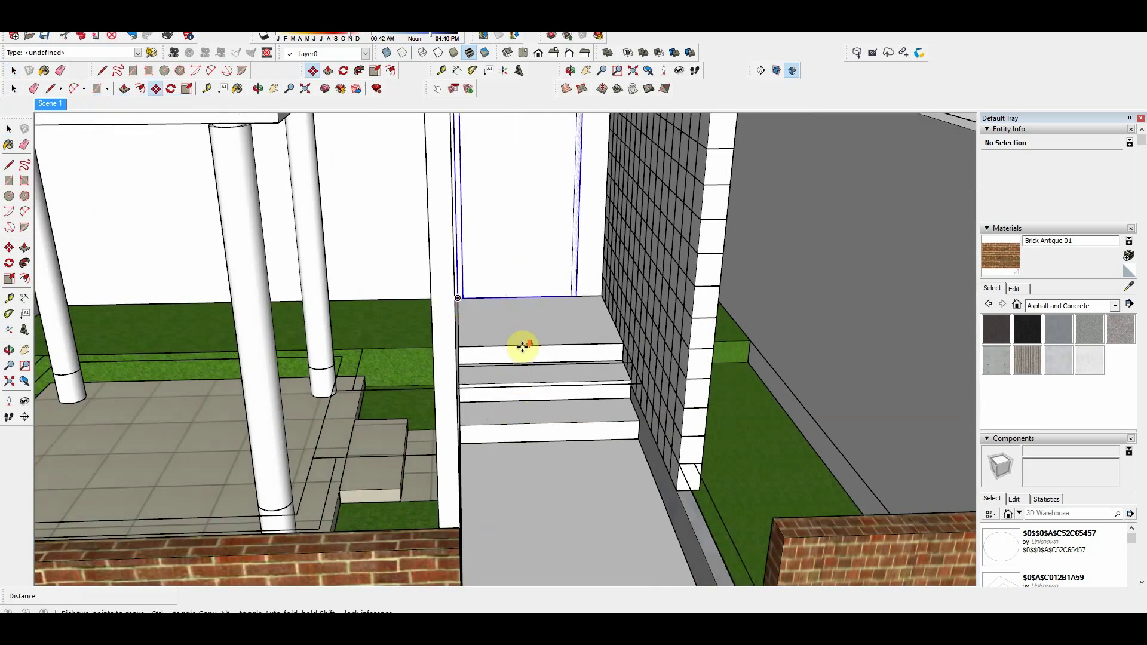
key(F2)
key(space)
click(526, 394)
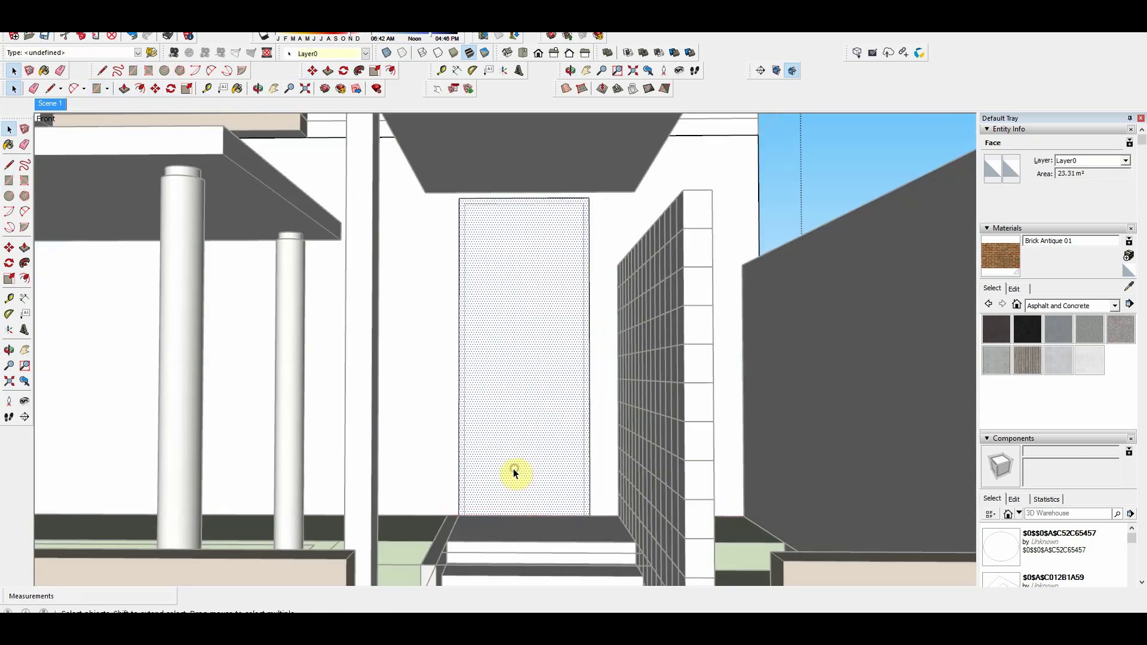
scroll(546, 435, down, 5)
scroll(597, 379, down, 2)
Step: Paint the front wall face behind the porch brick
mouse_move(598, 379)
middle_down()
mouse_move(284, 531)
mouse_move(717, 410)
middle_up()
scroll(596, 399, up, 5)
mouse_move(596, 400)
middle_down()
mouse_move(396, 501)
mouse_move(299, 384)
mouse_move(615, 302)
mouse_move(740, 457)
mouse_move(676, 235)
mouse_move(686, 259)
mouse_move(801, 192)
mouse_move(601, 290)
mouse_move(543, 281)
mouse_move(622, 218)
middle_up()
scroll(396, 500, down, 2)
scroll(397, 501, down, 4)
click(622, 218)
middle_drag(646, 282, 664, 321)
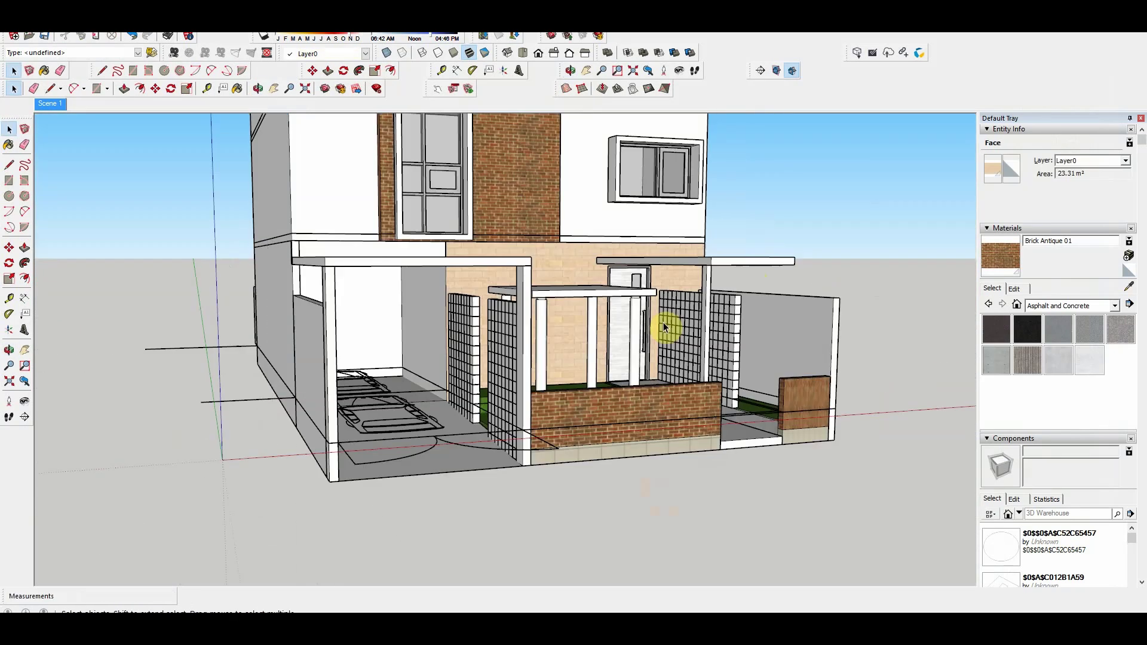
scroll(664, 322, up, 3)
mouse_move(492, 333)
middle_down()
mouse_move(574, 262)
mouse_move(448, 379)
mouse_move(469, 392)
middle_up()
click(576, 269)
Step: Copy the two lattice wall blocks along the wall as 3x repeated copies
scroll(469, 392, up, 3)
key(p)
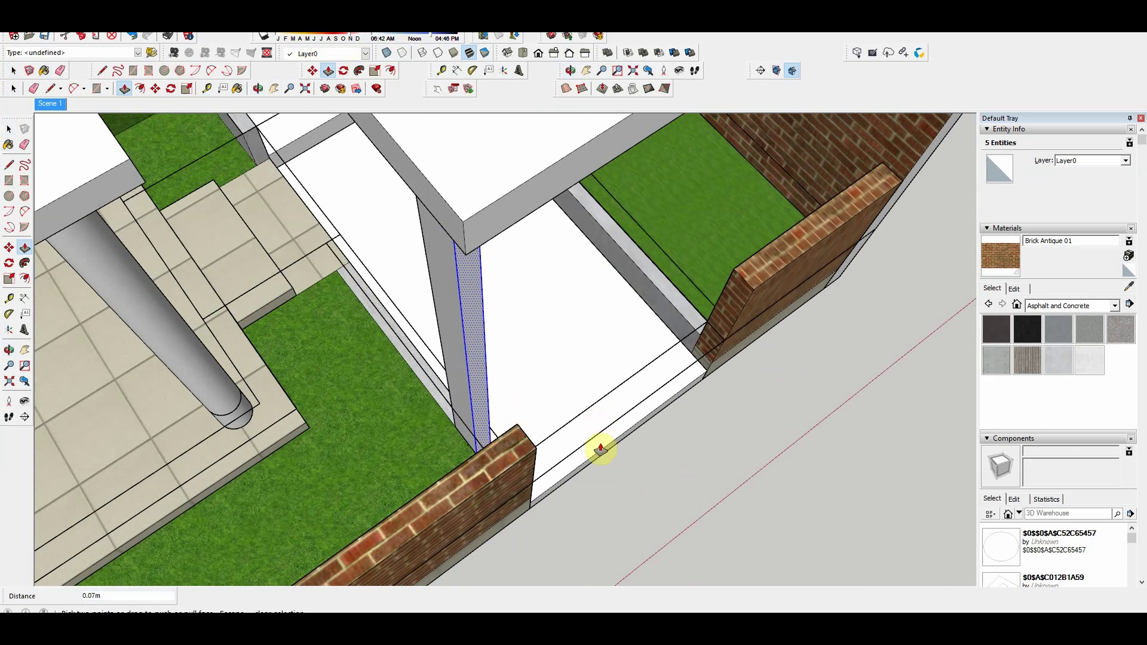
scroll(601, 449, down, 5)
middle_drag(684, 405, 810, 292)
mouse_move(425, 293)
mouse_down()
mouse_move(520, 368)
mouse_move(404, 384)
mouse_up()
scroll(510, 274, up, 5)
key(m)
click(496, 218)
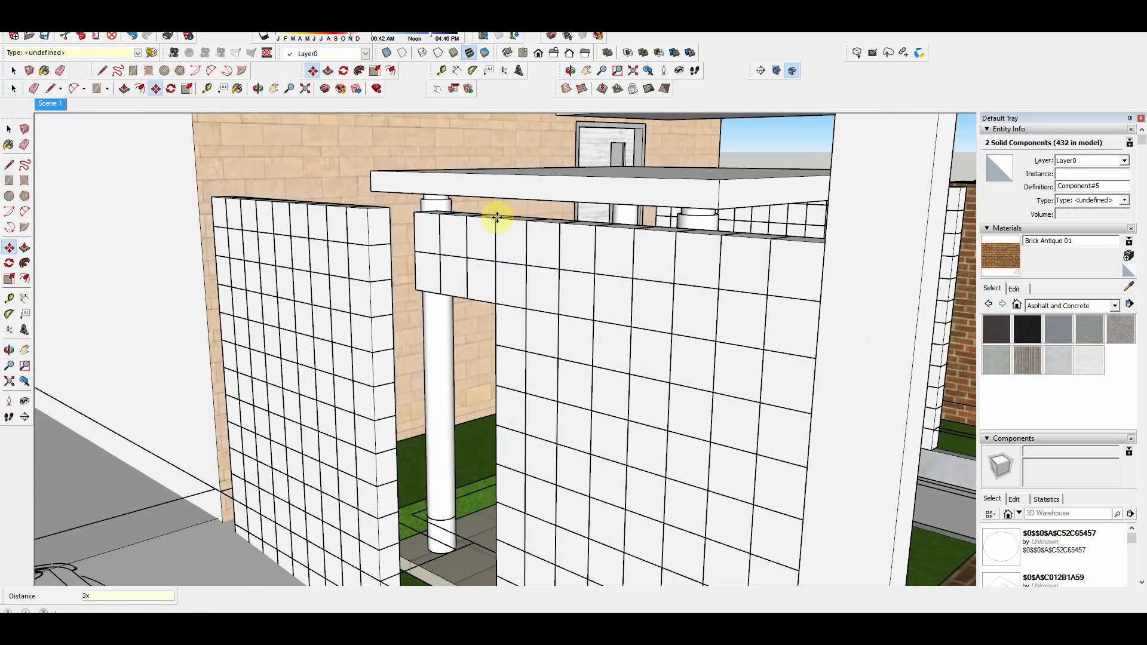
key(Escape)
Step: Extrude the thin gate face into the gap between the brick walls
key(o)
mouse_move(499, 220)
mouse_down()
mouse_move(512, 366)
mouse_move(237, 385)
mouse_move(405, 384)
mouse_move(225, 525)
mouse_up()
key(space)
scroll(549, 459, up, 10)
scroll(550, 459, up, 5)
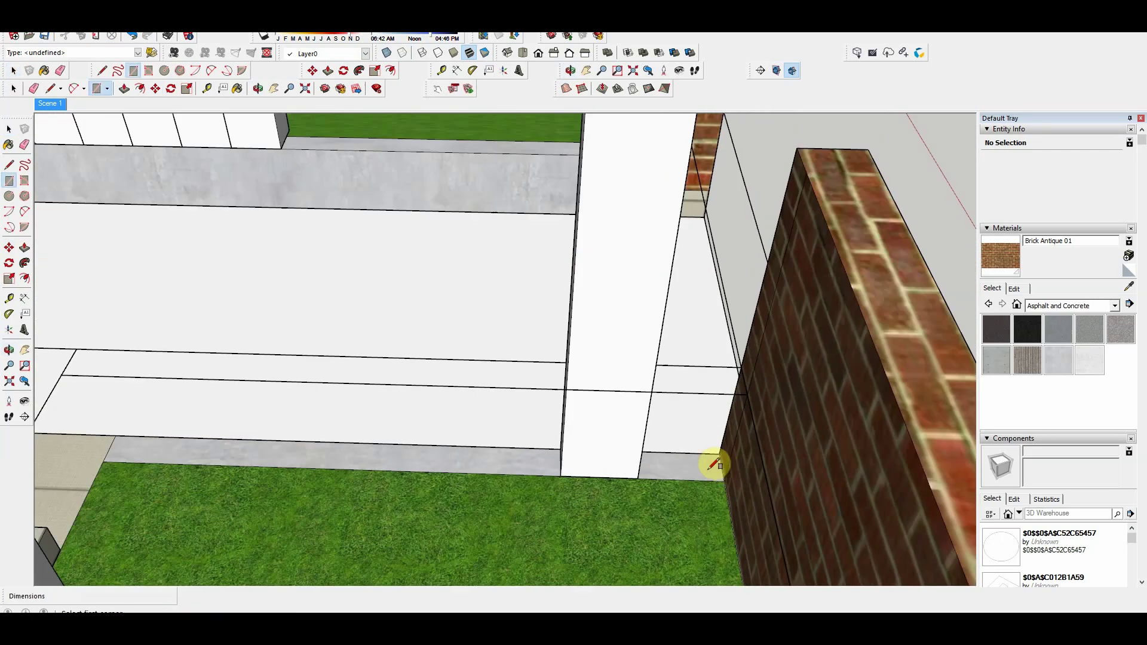
key(p)
click(622, 230)
scroll(633, 512, up, 3)
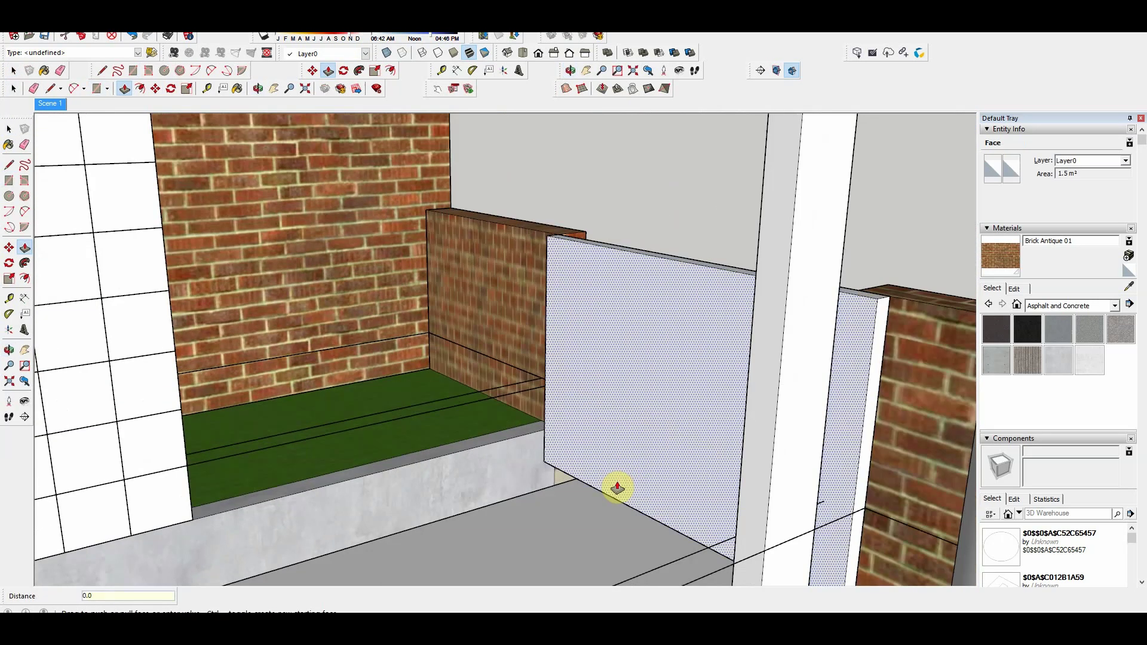
key(space)
Step: Group the gate faces into a single gate panel
scroll(617, 488, down, 5)
scroll(543, 446, down, 3)
scroll(546, 353, down, 3)
scroll(359, 468, down, 3)
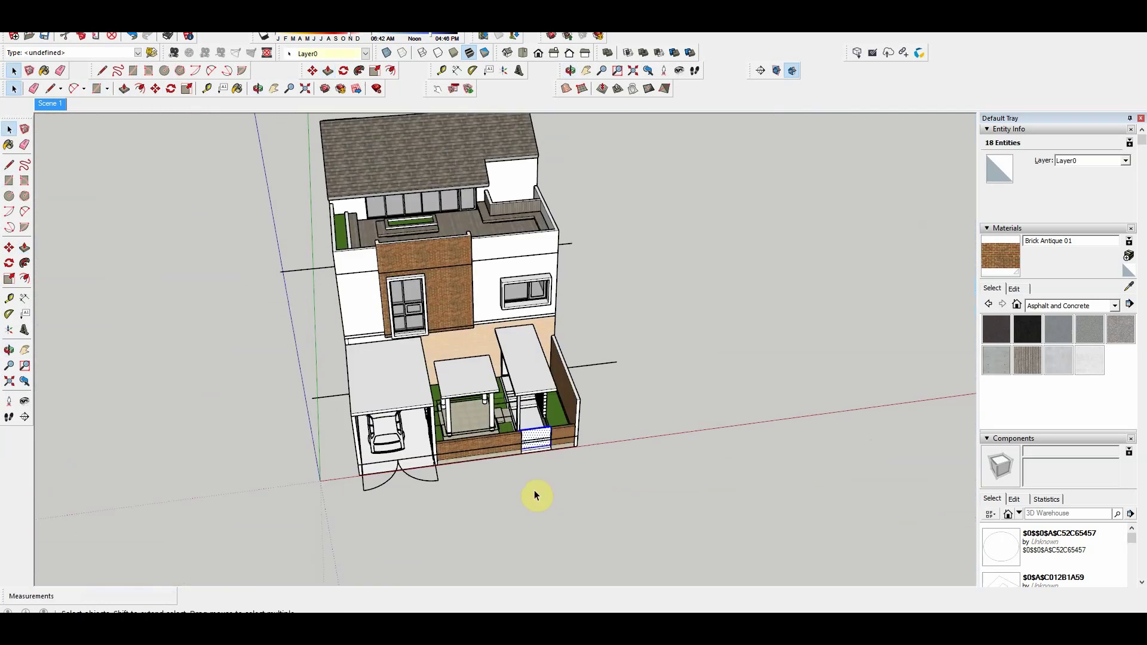
scroll(568, 430, up, 1)
scroll(543, 436, up, 3)
scroll(543, 435, up, 2)
key(g)
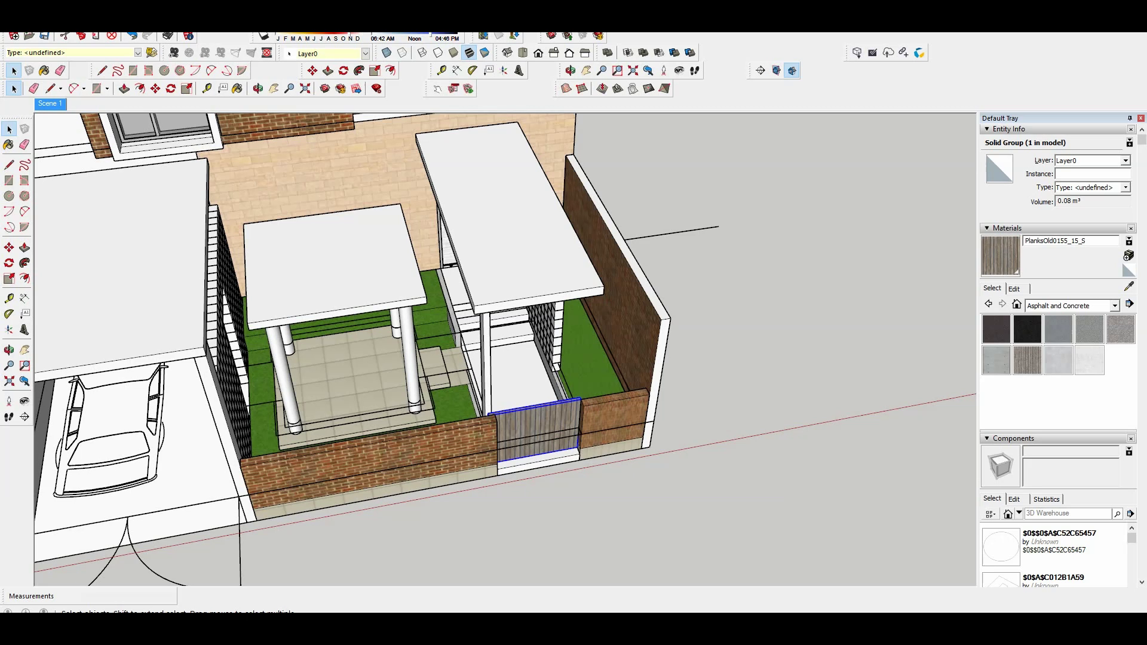
Step: Orbit out for a wider view of the model around the gate
middle_drag(712, 450, 729, 277)
scroll(675, 315, up, 3)
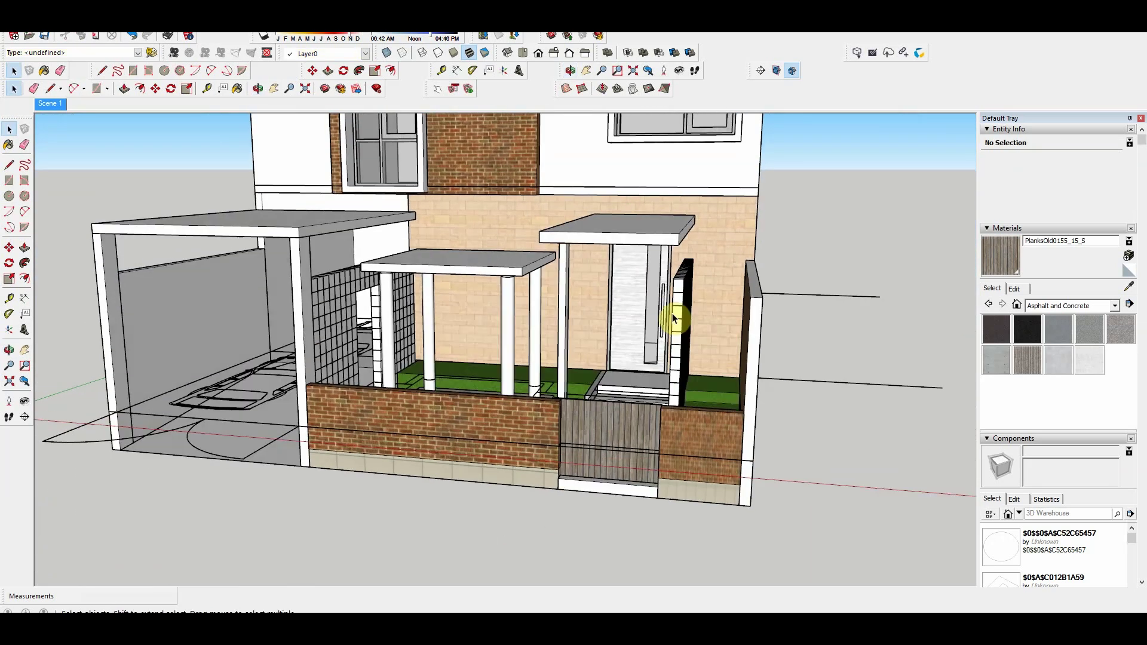
scroll(578, 469, down, 10)
middle_drag(578, 469, 509, 493)
scroll(604, 371, down, 2)
scroll(707, 255, up, 6)
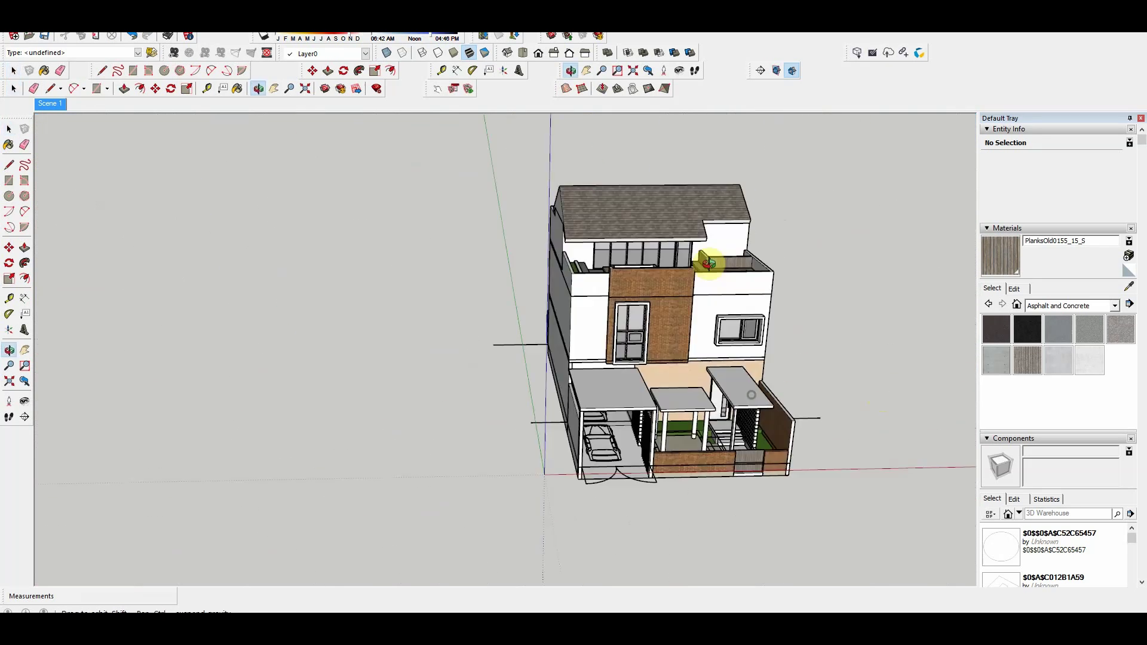
scroll(525, 389, down, 6)
key(space)
Step: Orbit to a street perspective of the facade, porch and plank gate
scroll(389, 351, up, 4)
middle_drag(388, 351, 497, 294)
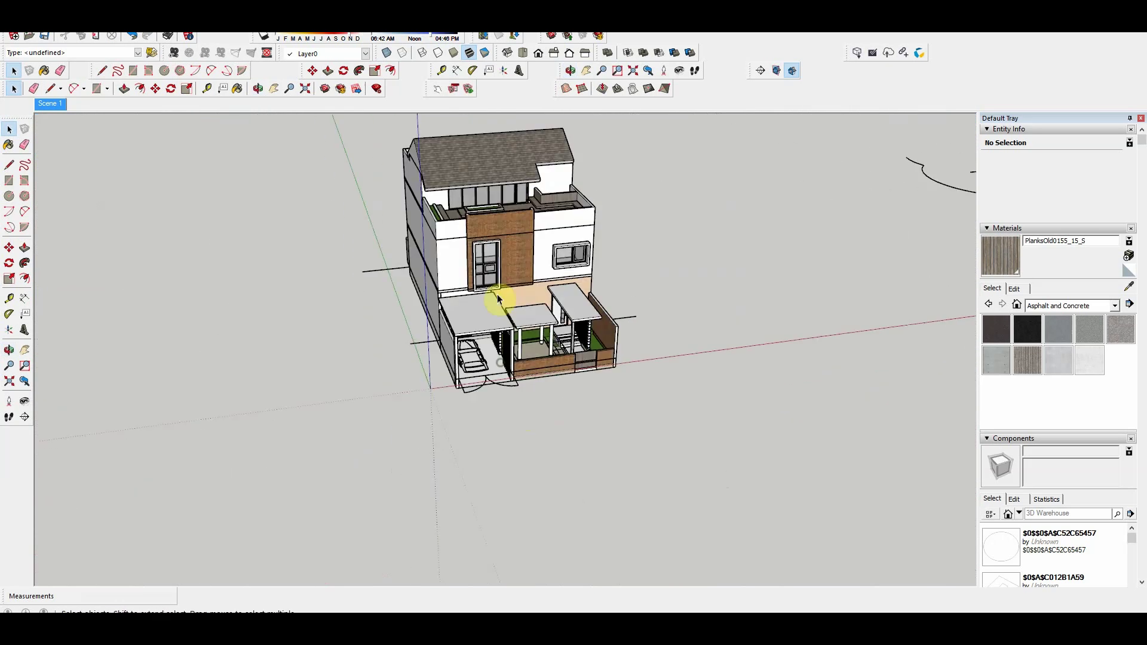
scroll(497, 294, up, 3)
scroll(399, 274, up, 2)
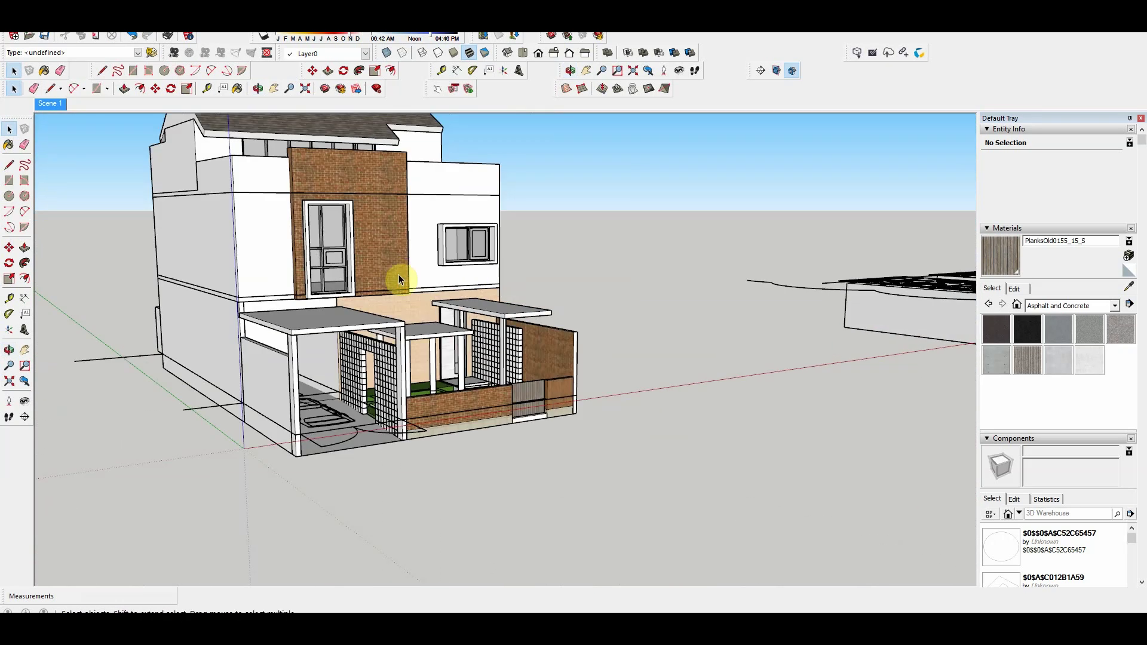
scroll(123, 312, up, 3)
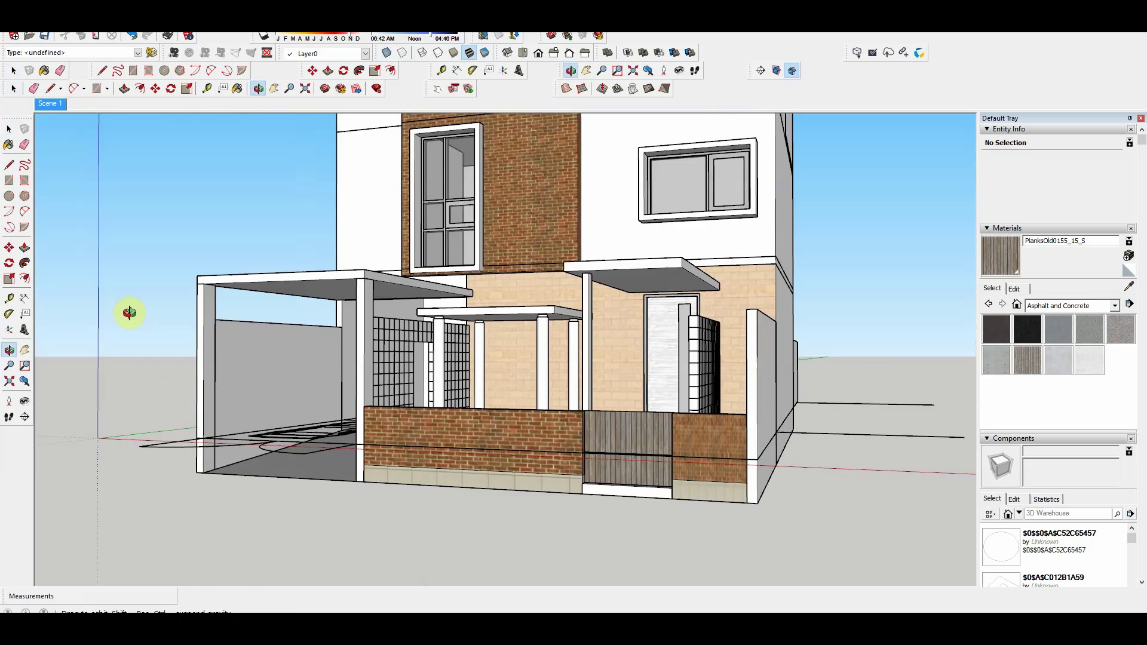
scroll(274, 366, up, 3)
middle_drag(274, 365, 660, 605)
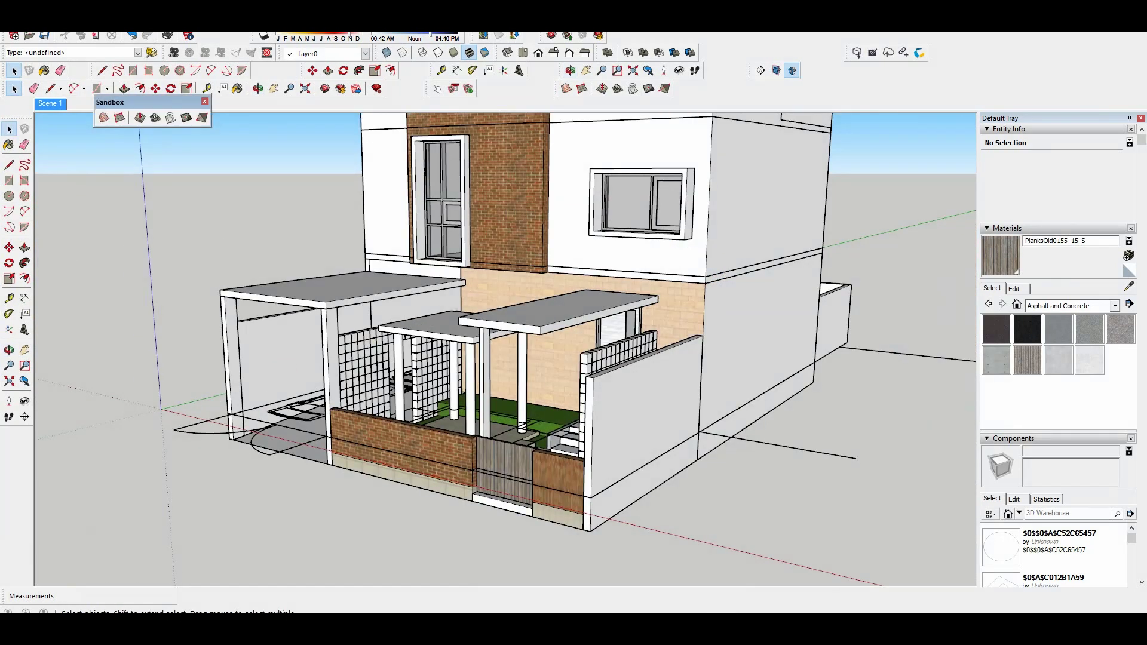
Step: Select the porch wall component and the geometry around the canopy
scroll(751, 290, up, 5)
click(751, 290)
mouse_move(787, 310)
middle_down()
mouse_move(905, 487)
mouse_move(676, 418)
middle_up()
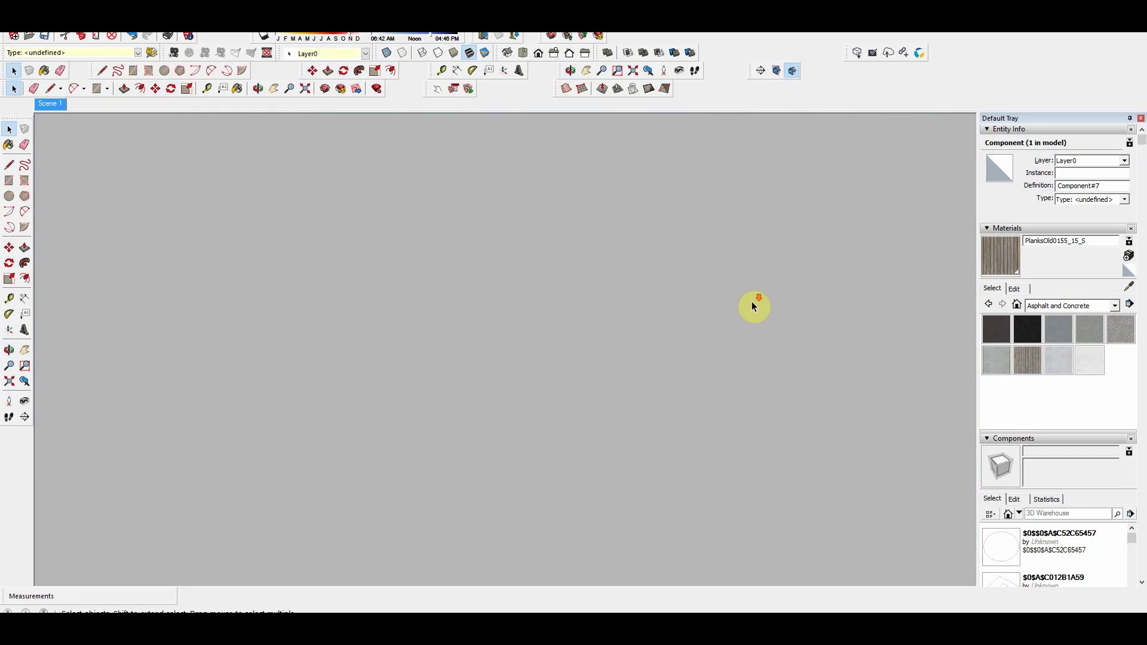
scroll(661, 249, up, 3)
scroll(564, 251, up, 3)
key(m)
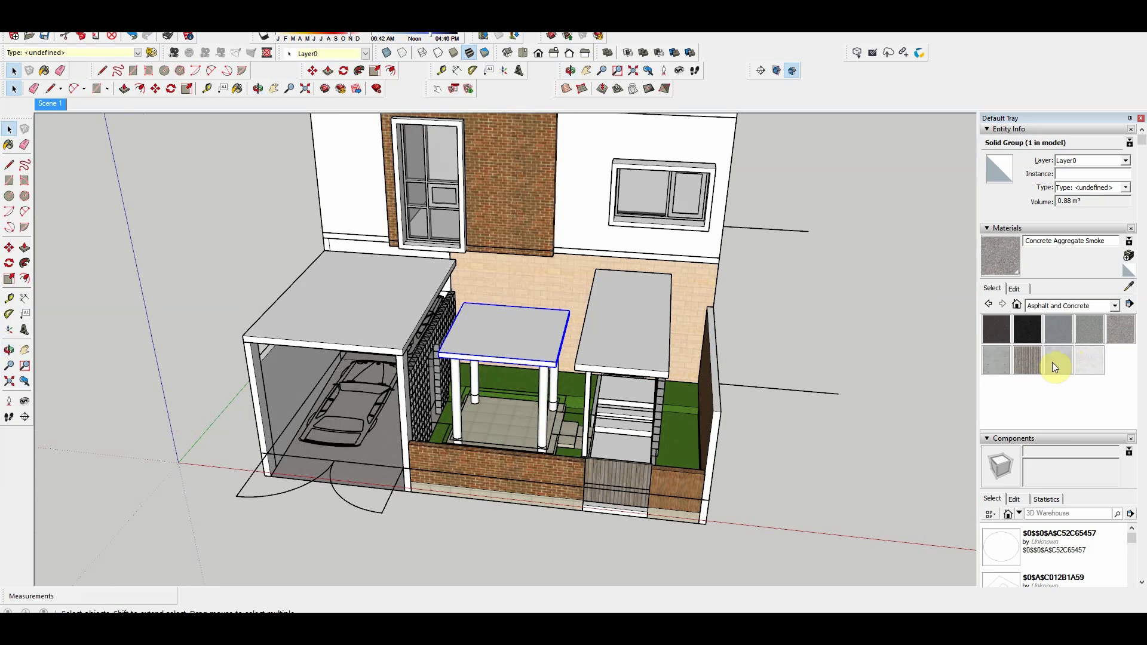
Step: Paint the canopy slab with Polished Concrete New, then orbit to face the front porch
click(1057, 362)
click(622, 353)
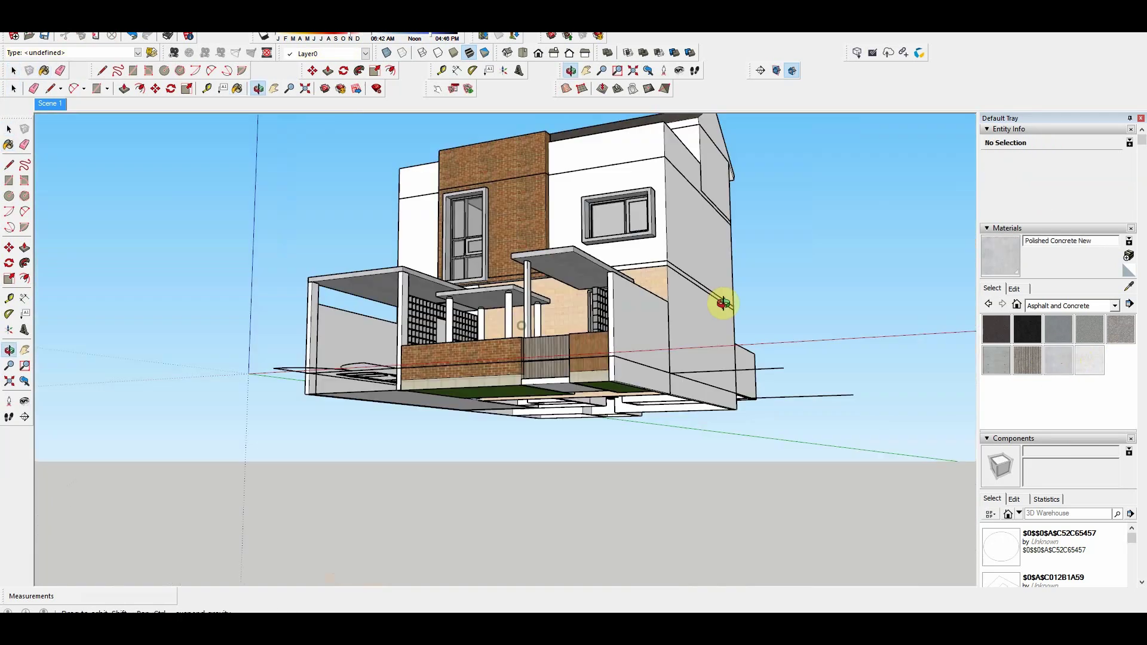
drag(722, 304, 615, 463)
key(space)
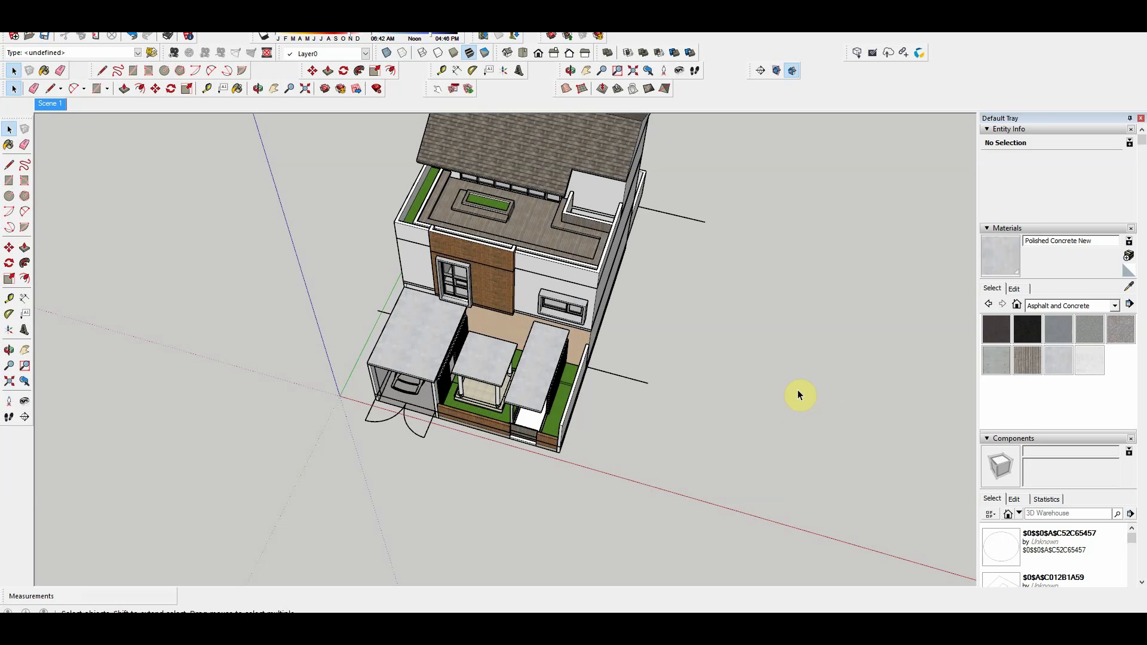
mouse_move(797, 389)
middle_down()
mouse_move(614, 417)
mouse_move(762, 388)
middle_up()
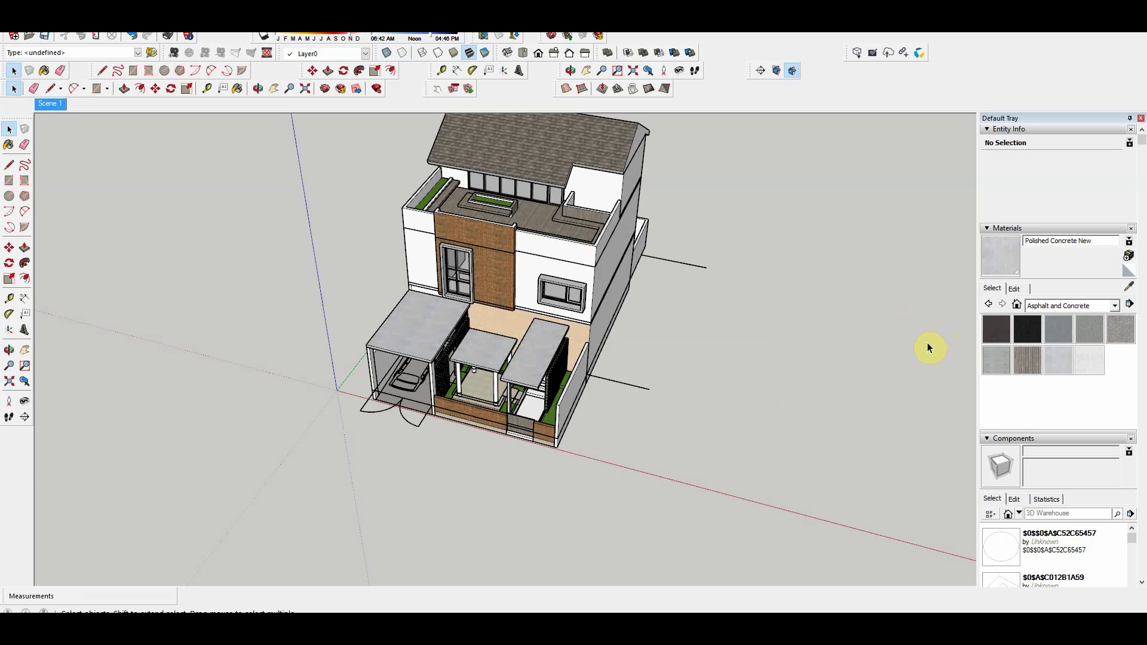
mouse_move(928, 352)
middle_down()
mouse_move(576, 332)
mouse_move(744, 218)
middle_up()
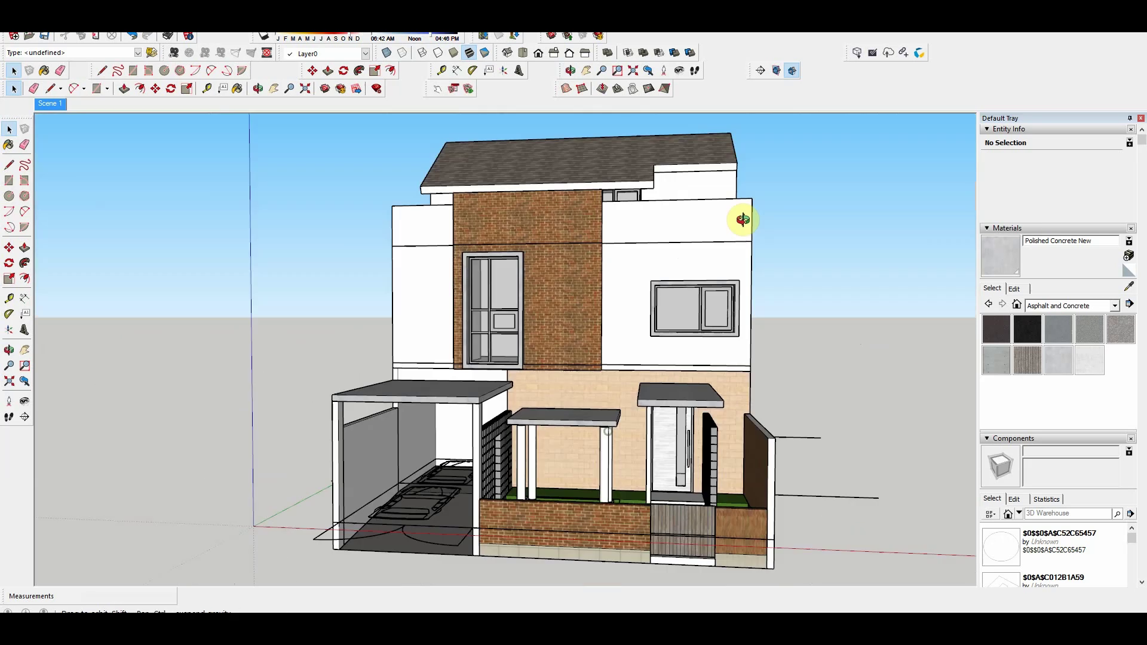
Step: Draw a rectangle on the porch floor and push/pull it into a 2.25 m tall box
scroll(609, 440, up, 5)
key(r)
click(516, 427)
scroll(658, 430, down, 3)
middle_drag(768, 440, 707, 526)
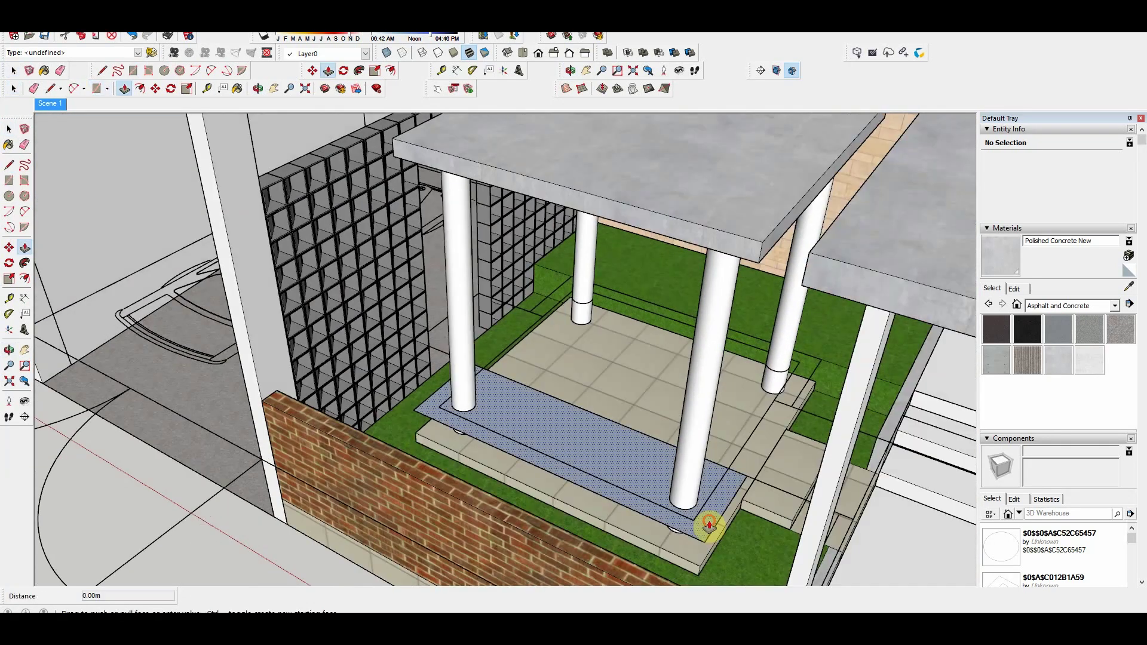
click(707, 526)
key(p)
drag(707, 530, 769, 251)
scroll(747, 299, down, 3)
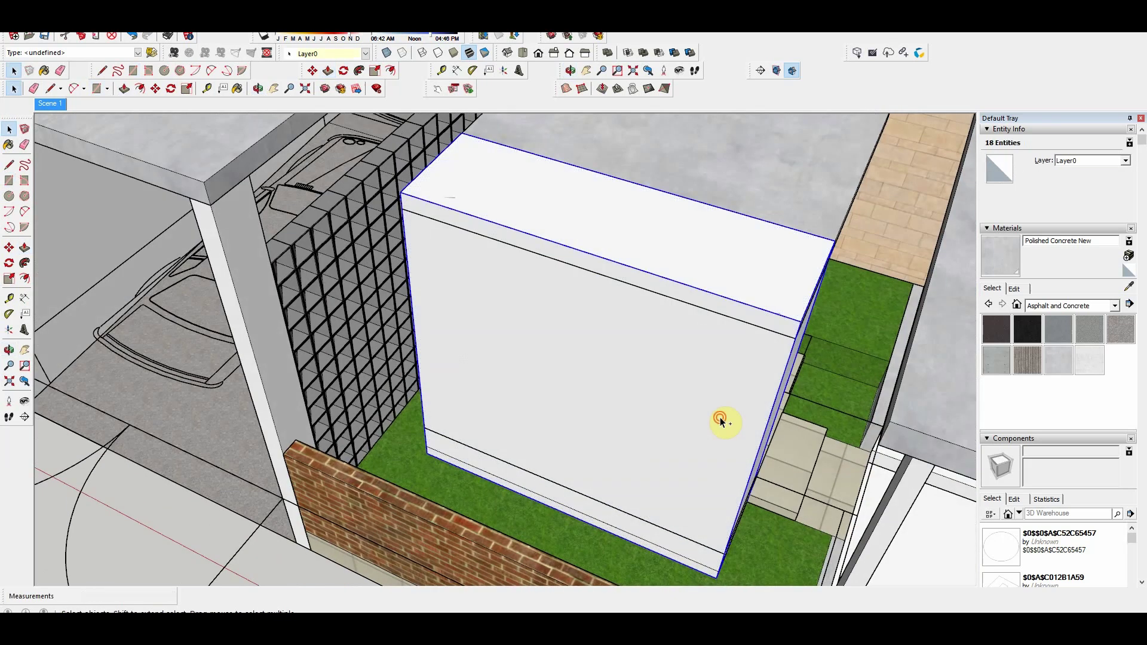
Step: Turn on X-ray view and erase a stray edge on the new box
key(alt+x)
middle_drag(712, 333, 668, 374)
key(e)
click(668, 374)
mouse_move(648, 425)
middle_down()
mouse_move(558, 333)
mouse_move(604, 366)
mouse_move(410, 385)
mouse_move(435, 556)
mouse_move(769, 466)
middle_up()
key(space)
Step: Paint the box's front face with Vegetation Blur 03 from the Landscaping collection
click(592, 389)
click(1068, 306)
click(1089, 376)
click(1028, 354)
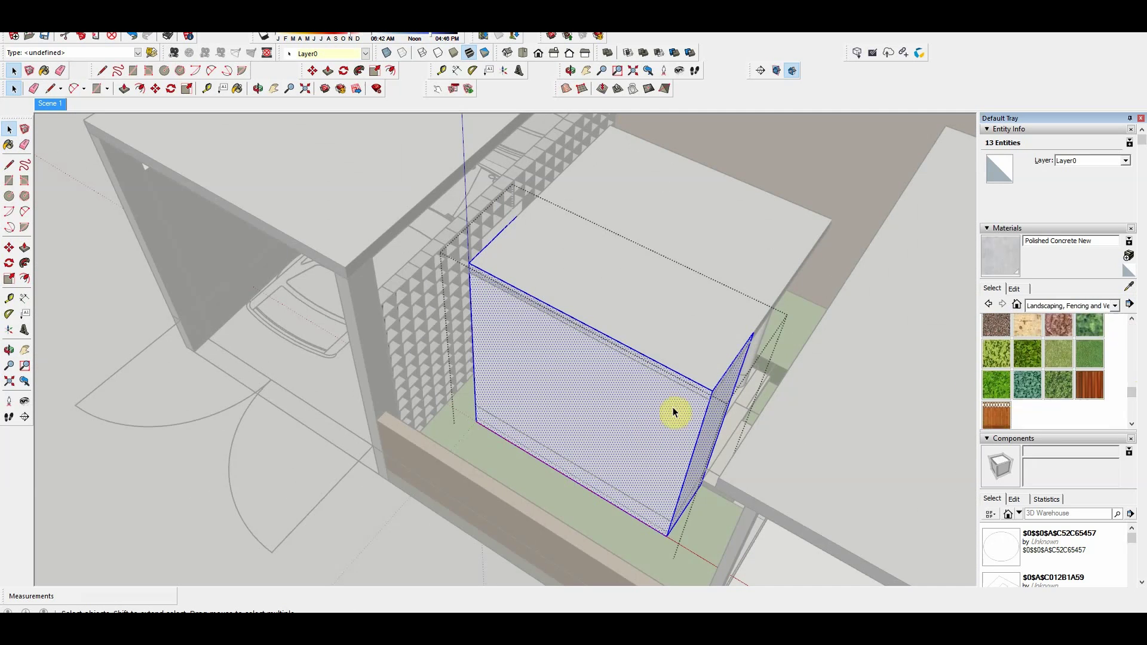
click(673, 410)
mouse_move(673, 410)
middle_down()
mouse_move(701, 423)
mouse_move(656, 333)
middle_up()
Step: Start rotating the green face from its top, cancel, and orbit toward the gate
key(q)
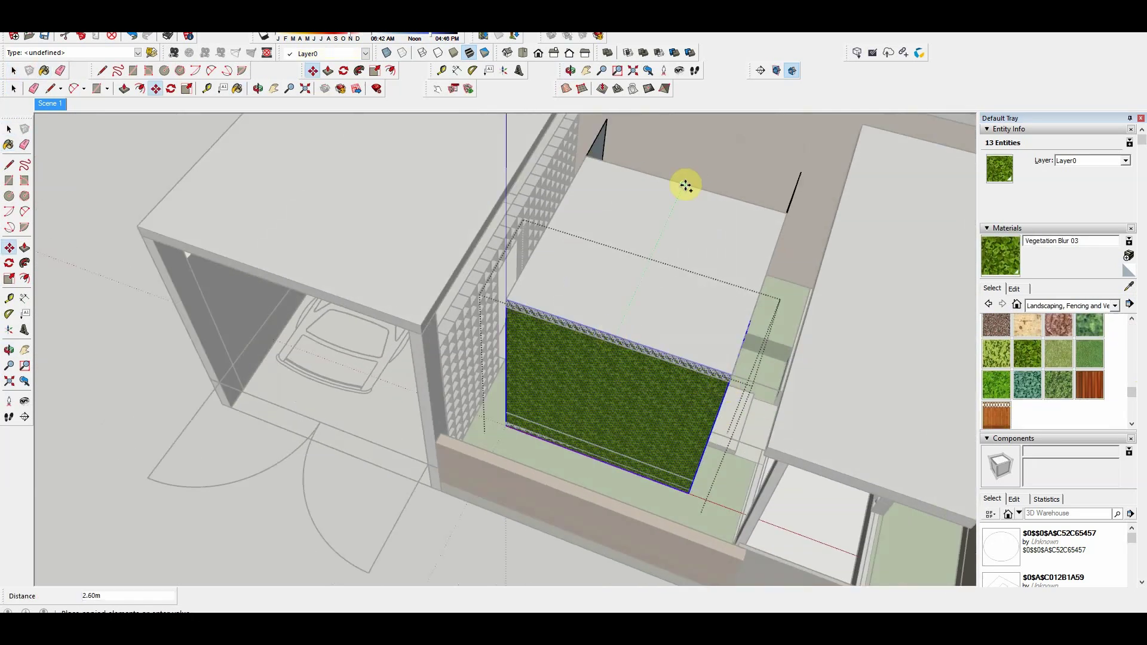
click(684, 183)
click(734, 197)
key(Escape)
key(space)
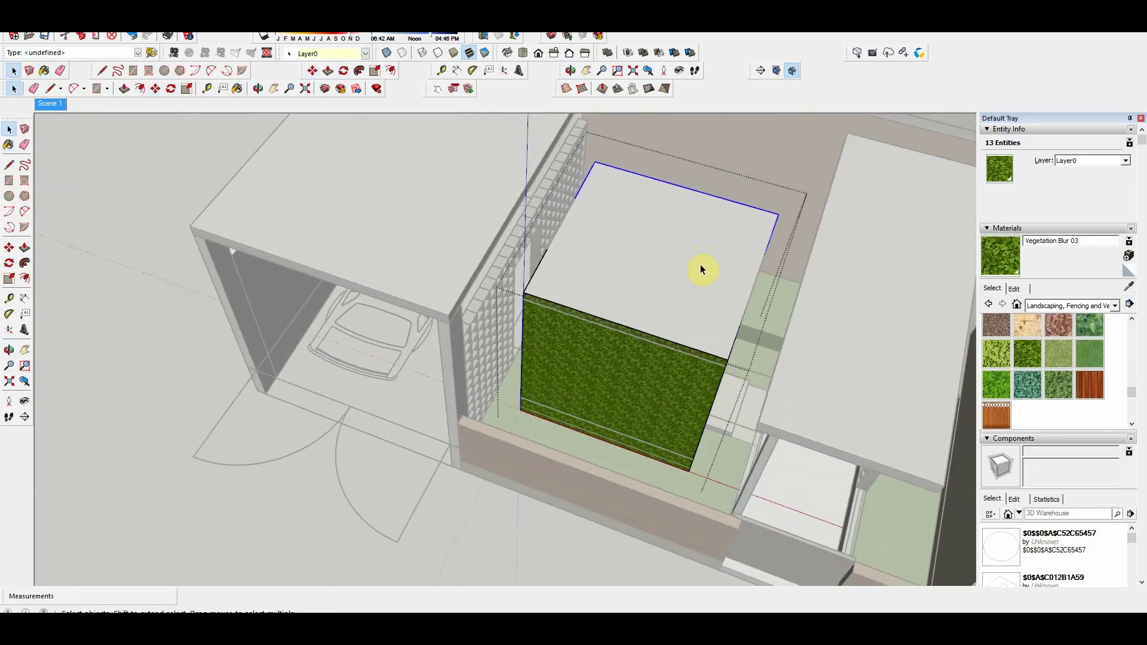
mouse_move(700, 264)
middle_down()
mouse_move(756, 389)
mouse_move(635, 322)
mouse_move(603, 275)
mouse_move(807, 235)
mouse_move(520, 256)
mouse_move(563, 223)
middle_up()
scroll(756, 390, up, 5)
scroll(636, 322, down, 5)
Step: Sample Polished Concrete New and apply Brick Antique 01 to a face by the gate
key(b)
alt+click(635, 323)
key(space)
click(599, 267)
key(b)
mouse_move(558, 312)
middle_down()
mouse_move(525, 338)
mouse_move(650, 469)
mouse_move(566, 410)
mouse_move(658, 419)
mouse_move(720, 393)
middle_up()
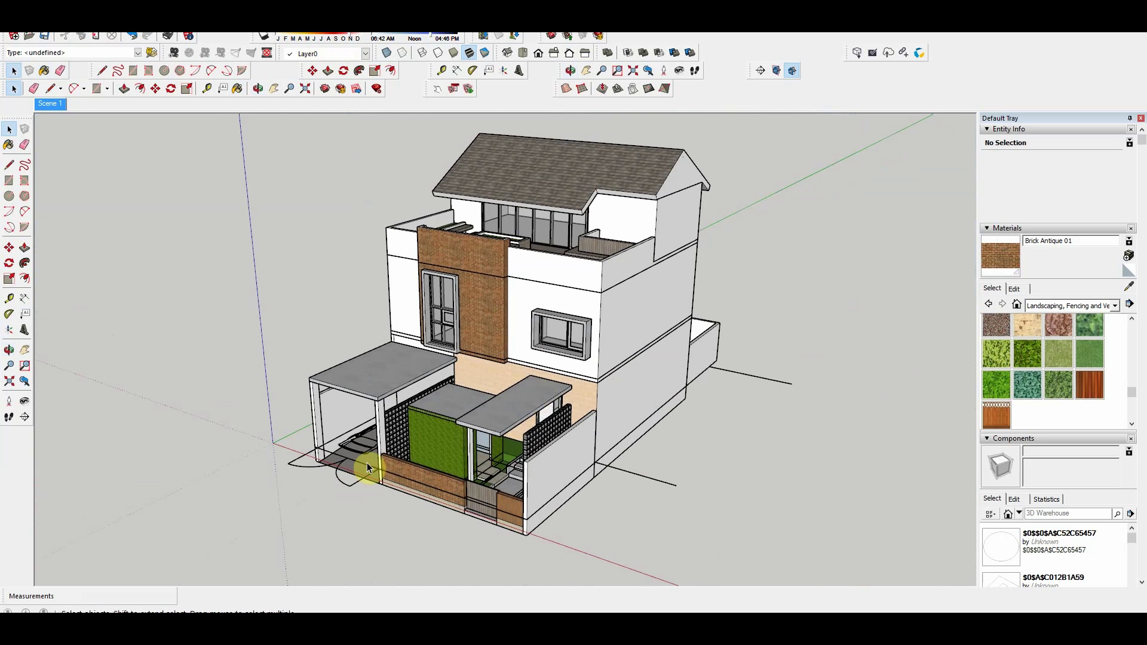
Step: Set the green wall's Vegetation Blur 03 material to 60% opacity
click(721, 393)
key(b)
click(1014, 289)
drag(1071, 473, 1038, 472)
Step: Draw a 14.99 m by 5.24 m ground rectangle in front of the house
middle_drag(693, 418, 661, 430)
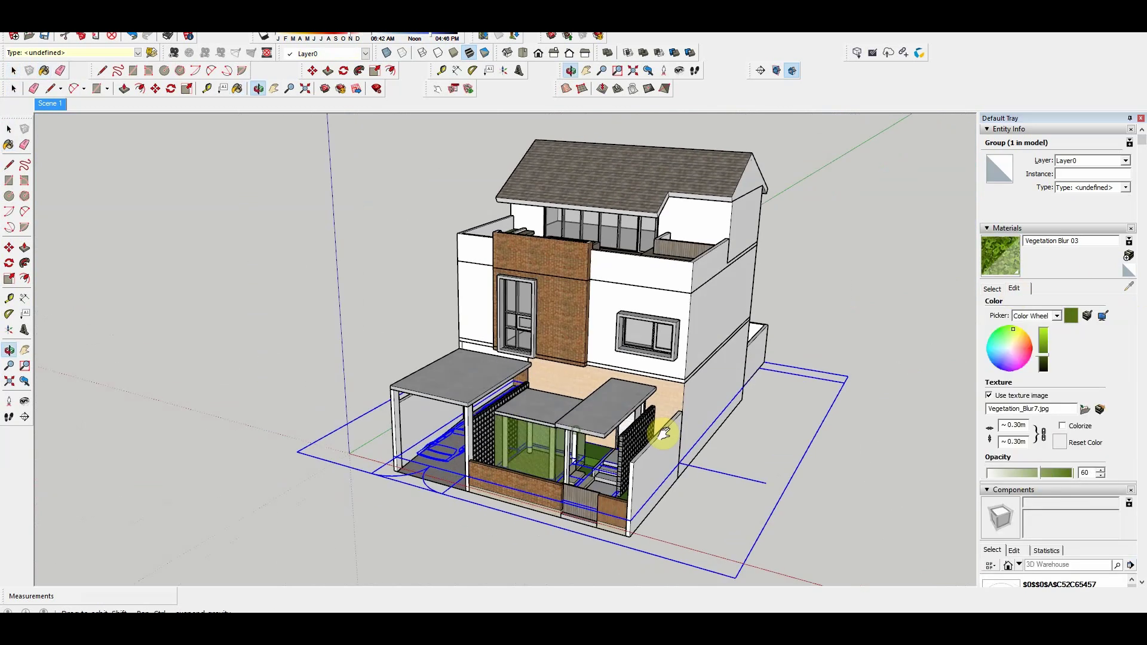
scroll(657, 433, up, 2)
middle_drag(397, 486, 377, 392)
key(r)
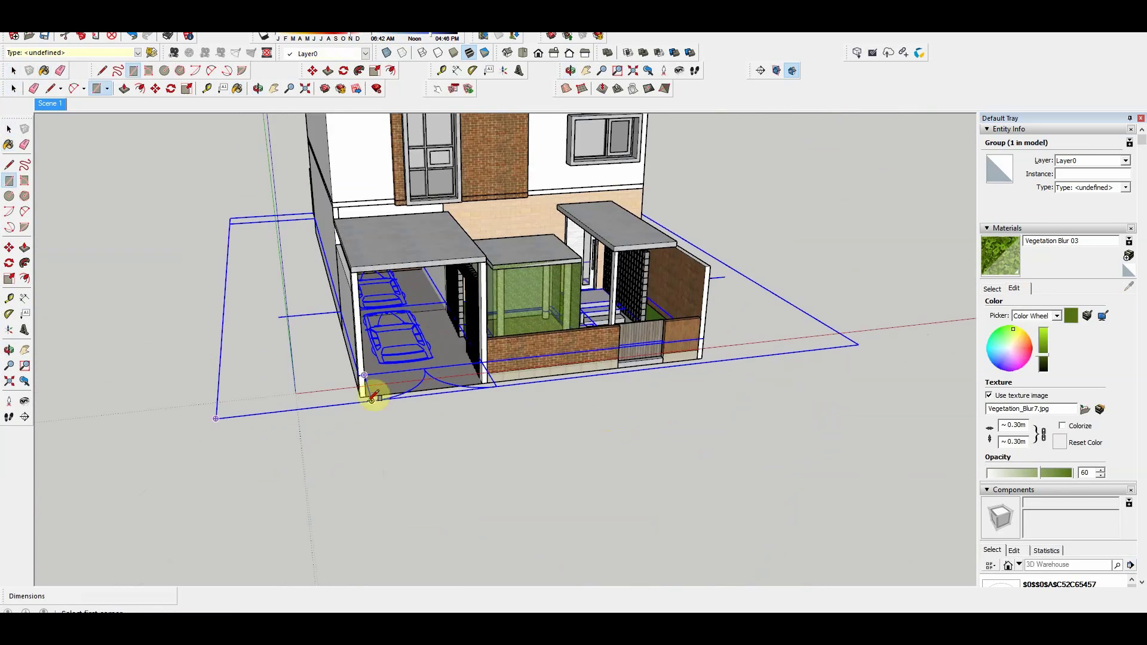
click(364, 398)
click(972, 417)
Step: Stretch the road strip along the red axis and group it
key(space)
click(781, 389)
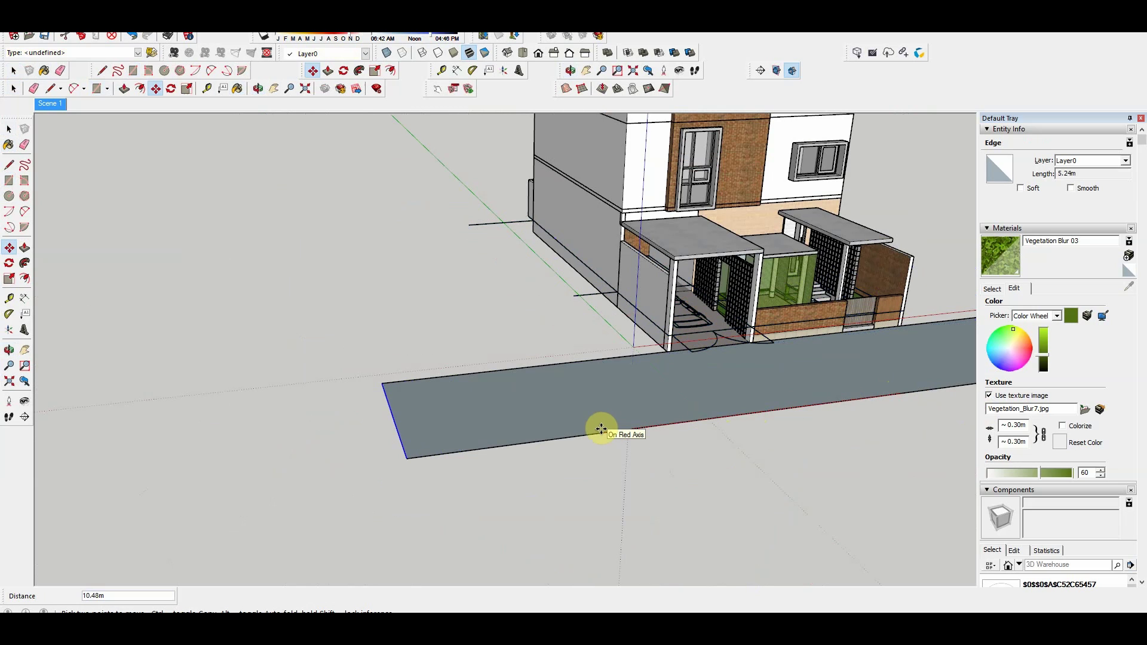
mouse_move(597, 428)
middle_down()
mouse_move(482, 409)
mouse_move(762, 412)
middle_up()
scroll(717, 428, down, 3)
mouse_move(687, 440)
middle_down()
mouse_move(661, 430)
mouse_move(686, 479)
middle_up()
double_click(686, 479)
key(g)
mouse_move(693, 427)
middle_down()
mouse_move(512, 478)
mouse_move(668, 412)
middle_up()
scroll(668, 413, up, 3)
scroll(628, 412, down, 2)
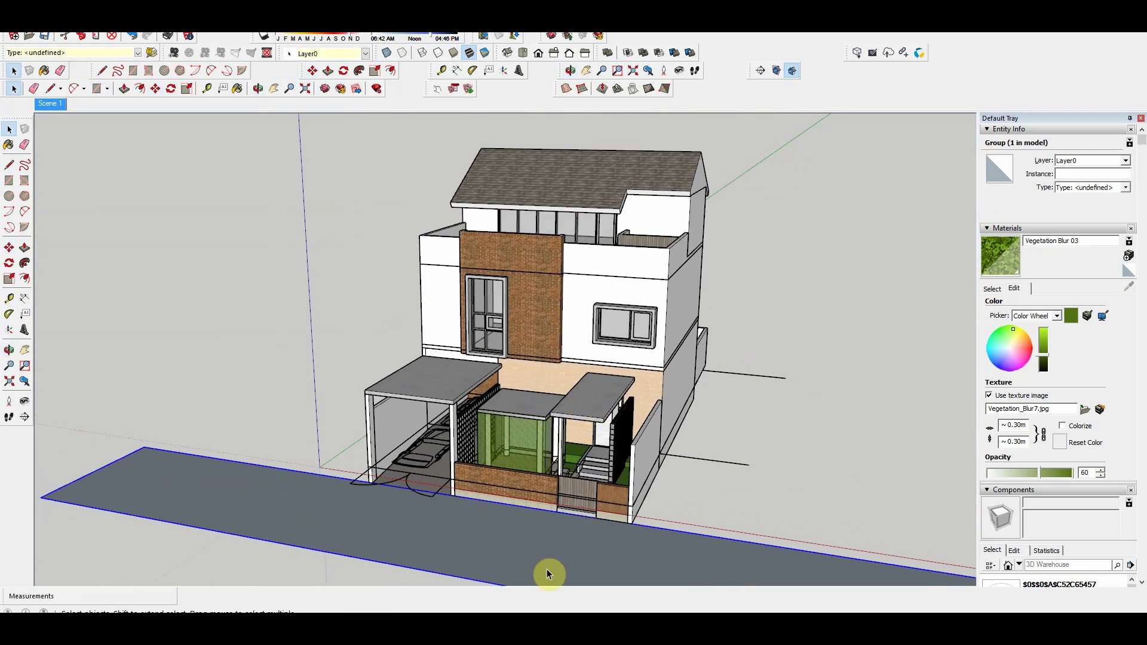
Step: Paint the road face with Asphalt New from the Asphalt and Concrete collection
double_click(551, 573)
click(558, 549)
click(992, 291)
click(1069, 305)
click(1058, 325)
click(996, 329)
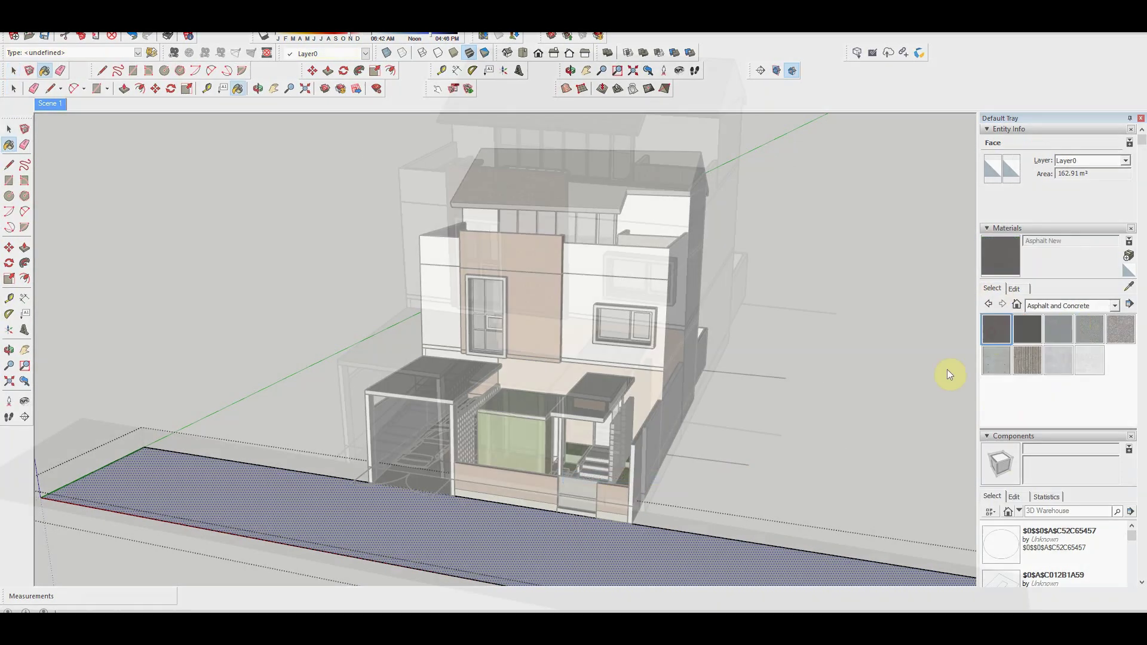
click(696, 476)
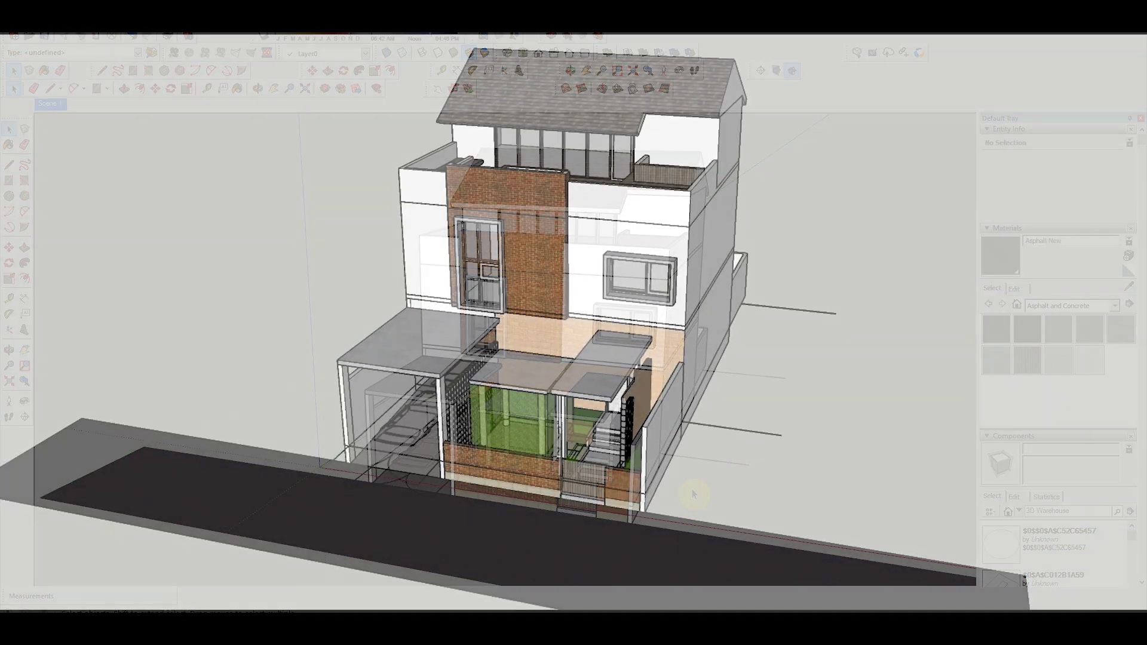